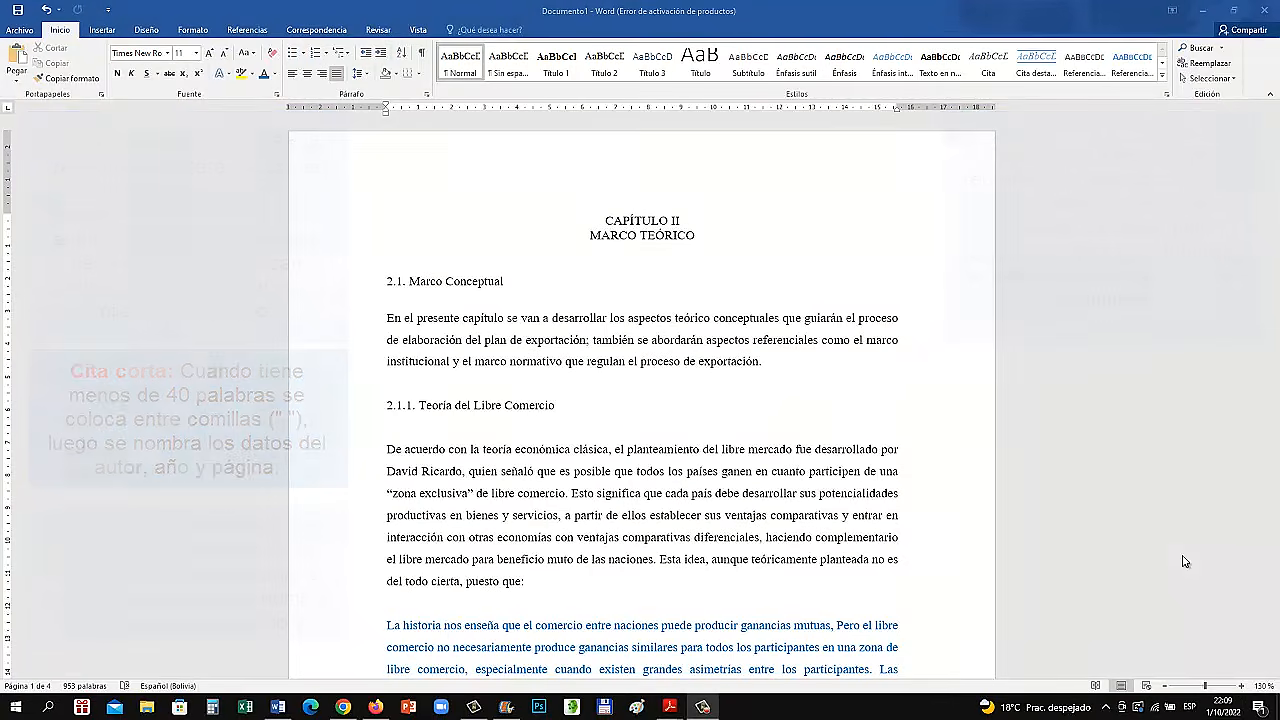
Examine the blue quotation on foreign trade in section 2.1.2, including its opening and closing quotation marks
scroll(727, 561, "down", 10)
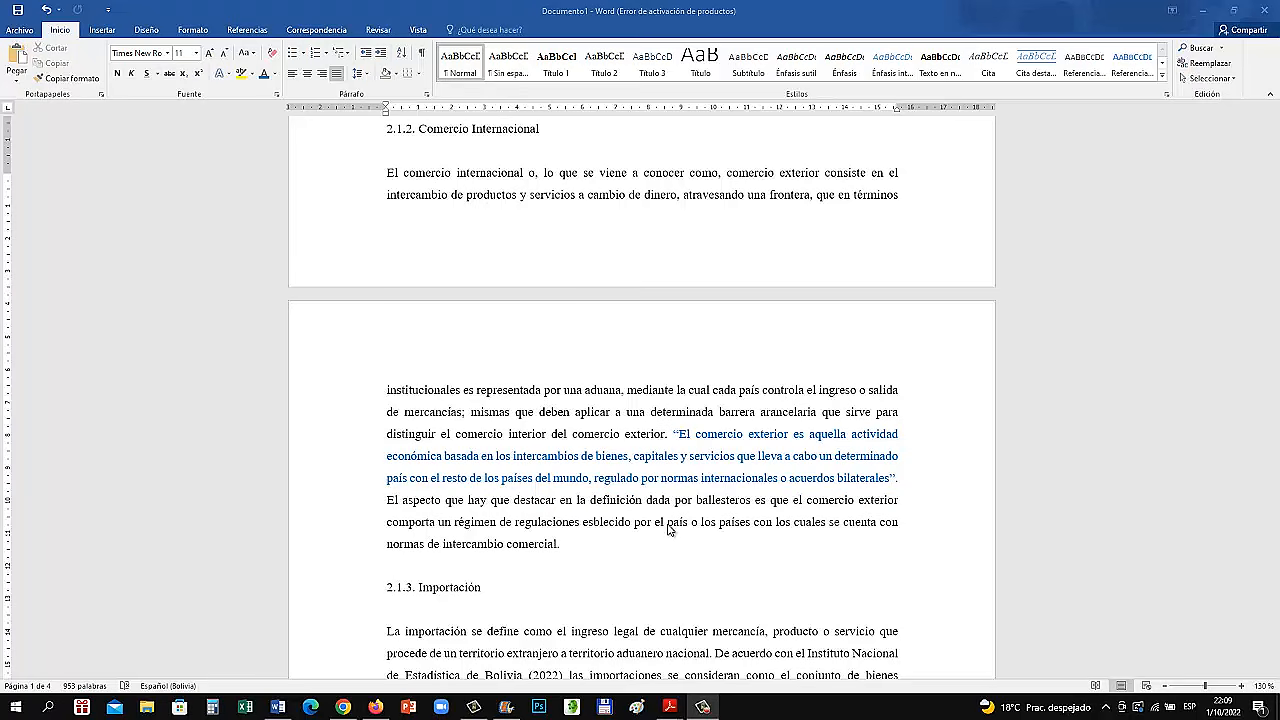
left_click(676, 525)
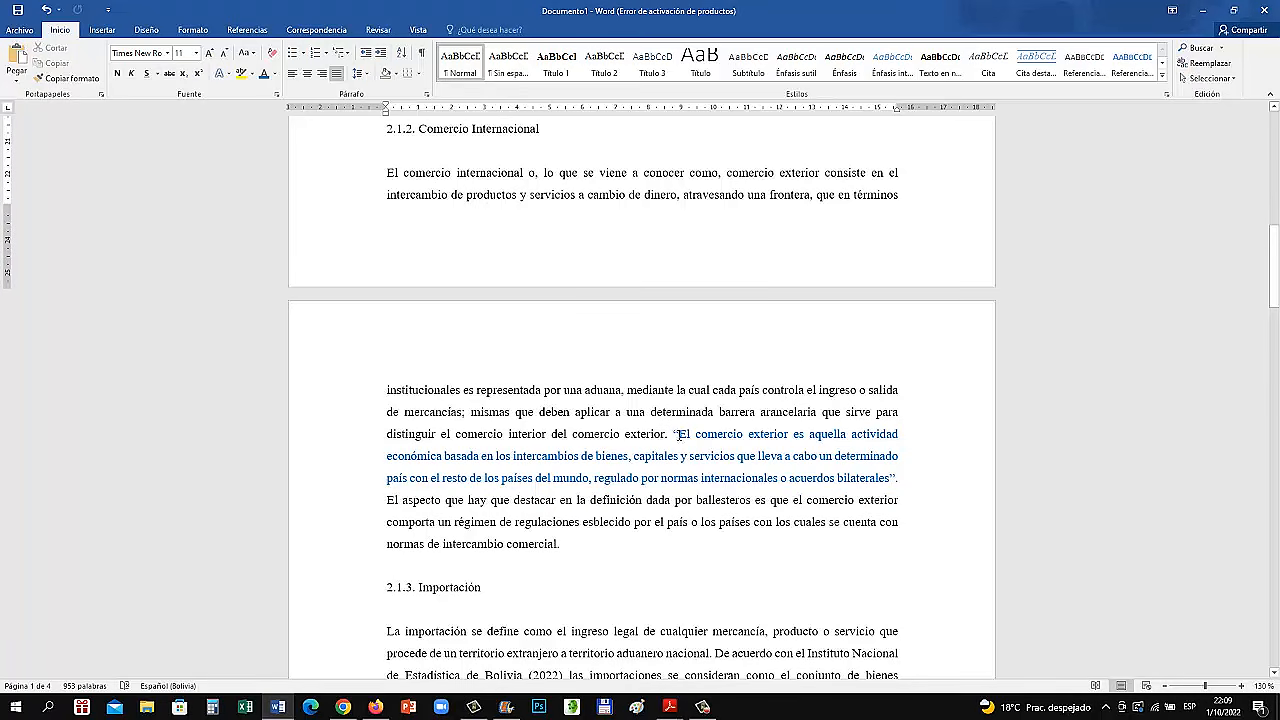
left_click_drag(678, 434, 896, 480)
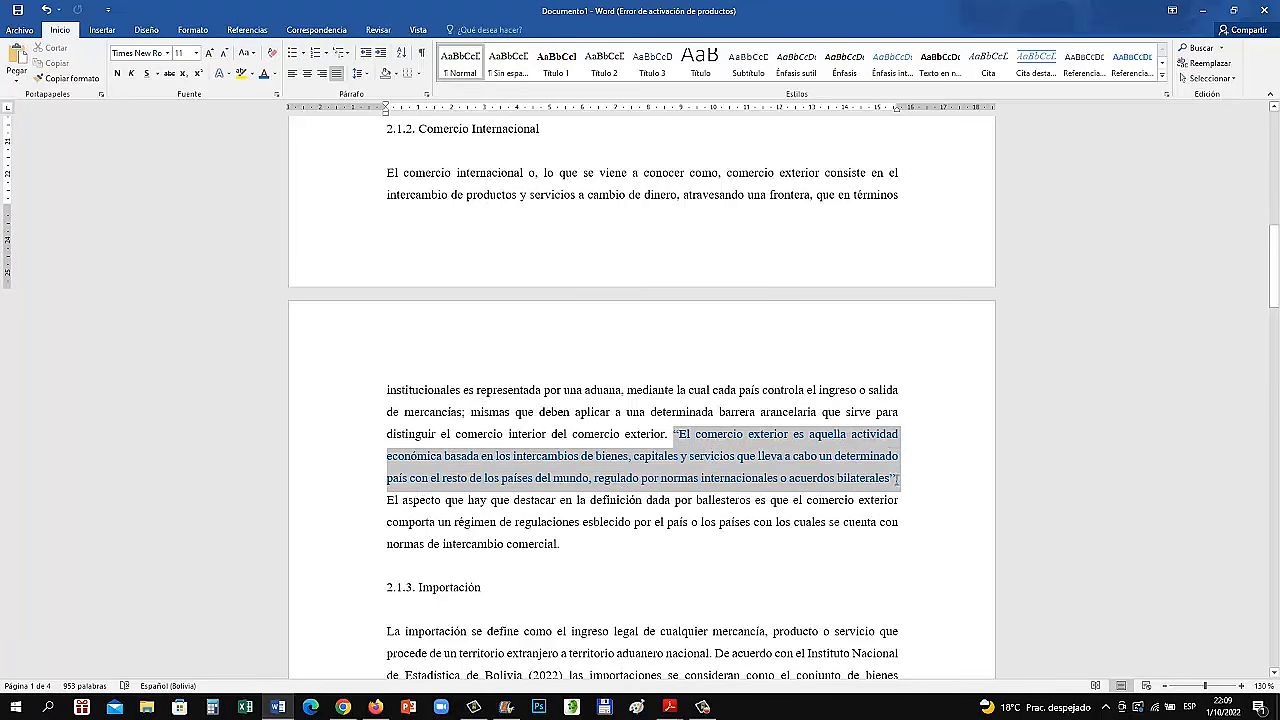
left_click(808, 568)
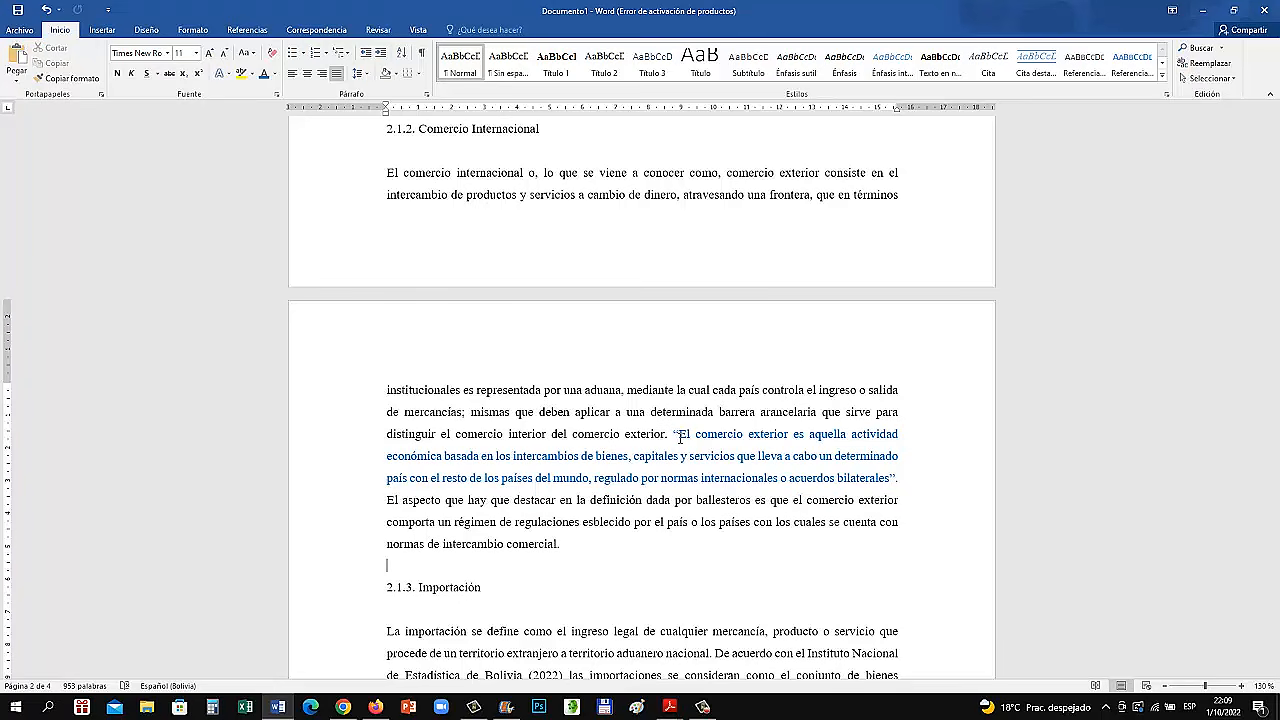
left_click_drag(673, 434, 896, 481)
left_click(903, 500)
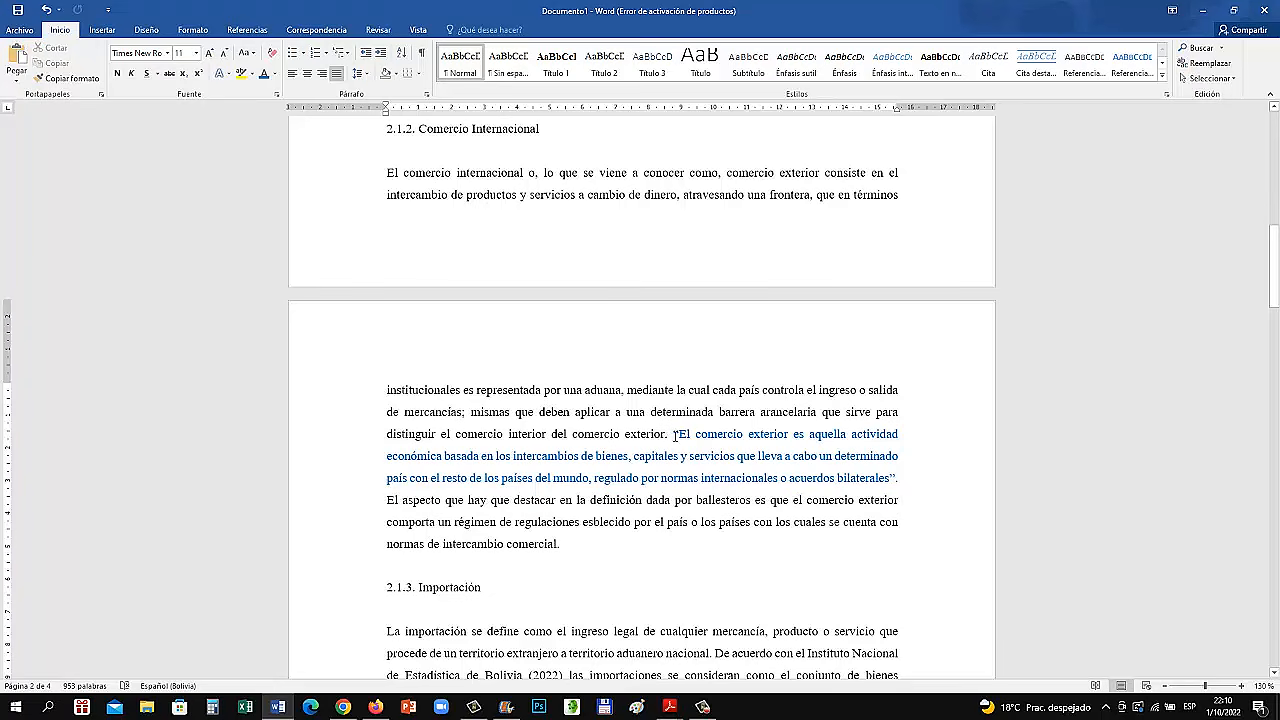
left_click_drag(674, 436, 901, 476)
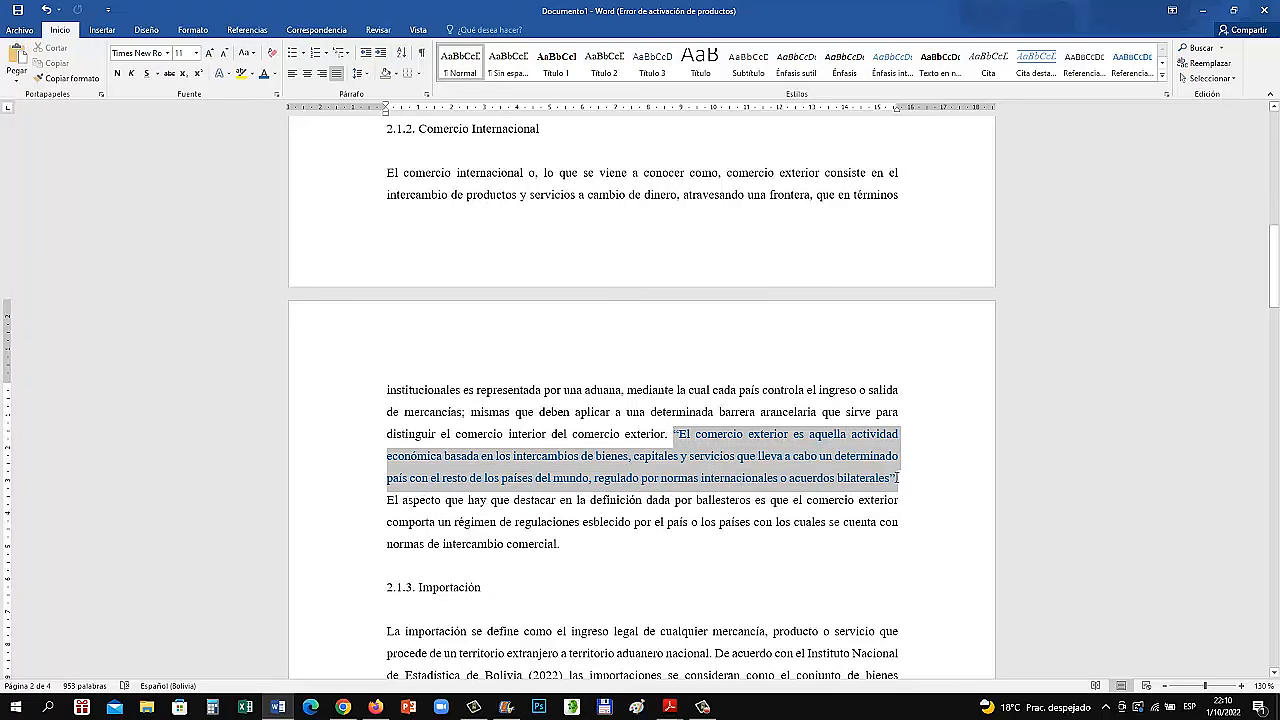
left_click(919, 508)
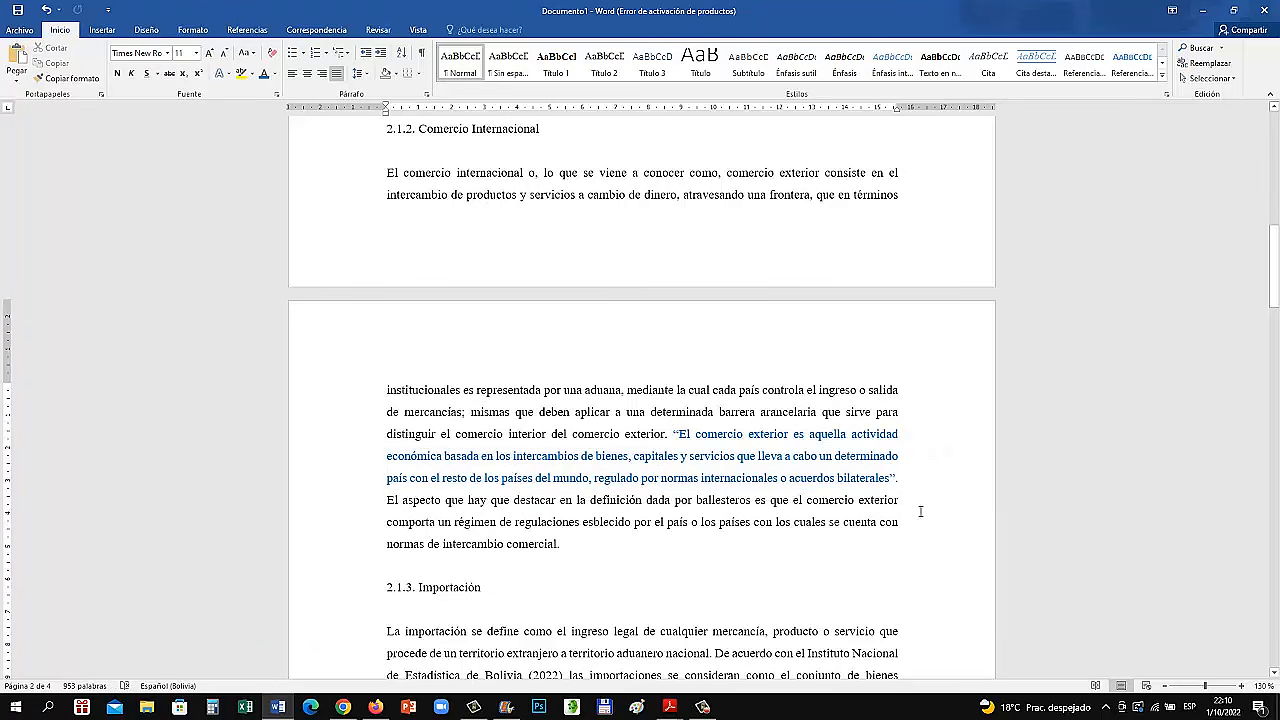
key("ctrl+a")
left_click(897, 477)
left_click(675, 434)
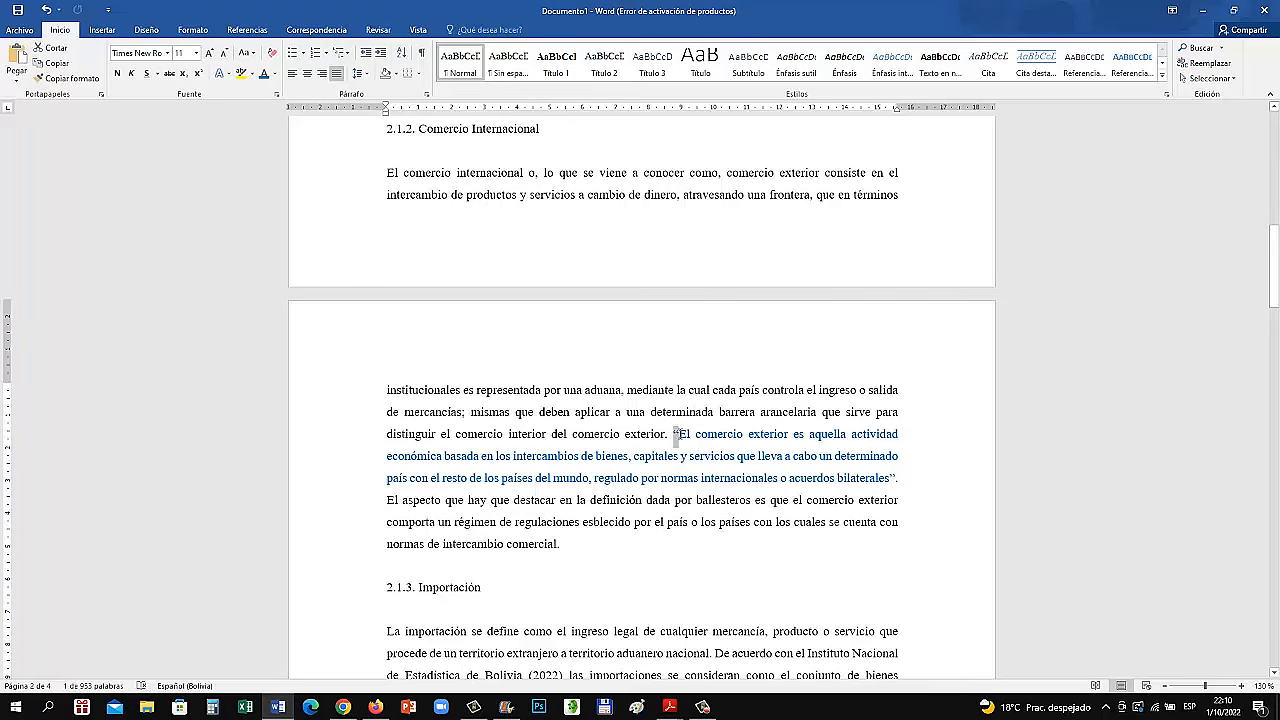
Check the word-count statistics of the blue quotation, leaving out its quotation marks
left_click_drag(677, 434, 878, 484)
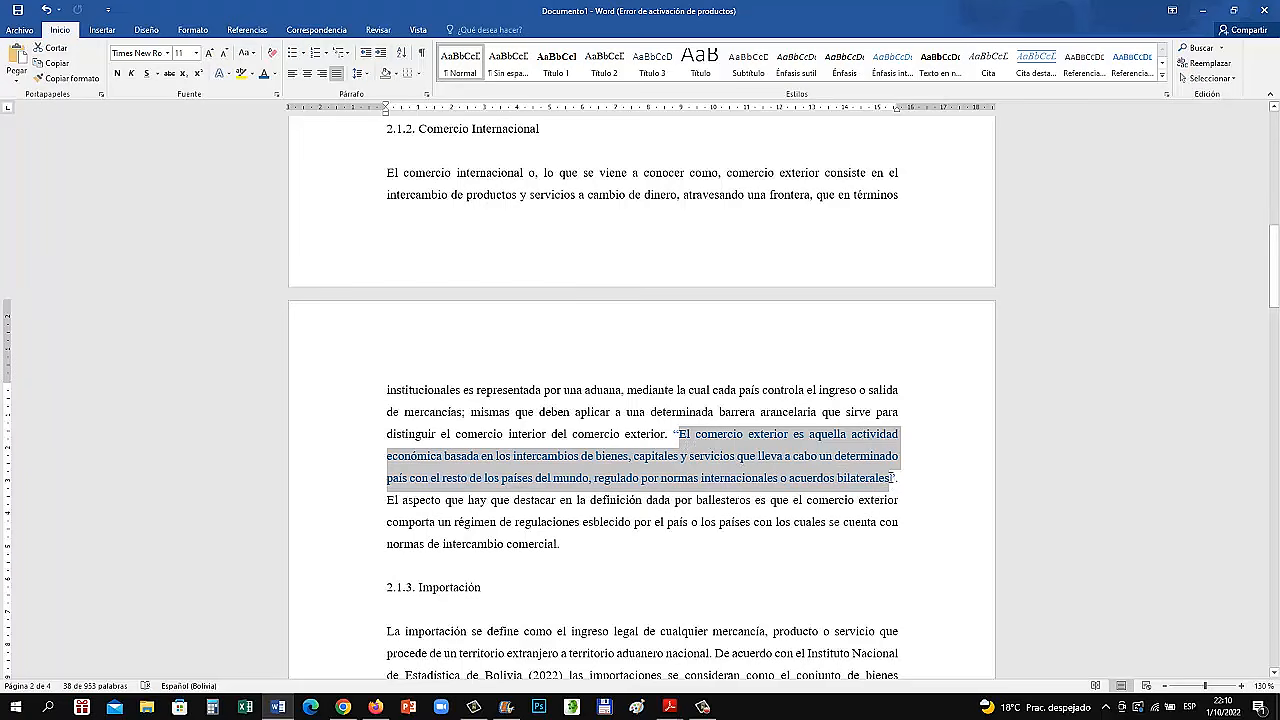
left_click(90, 686)
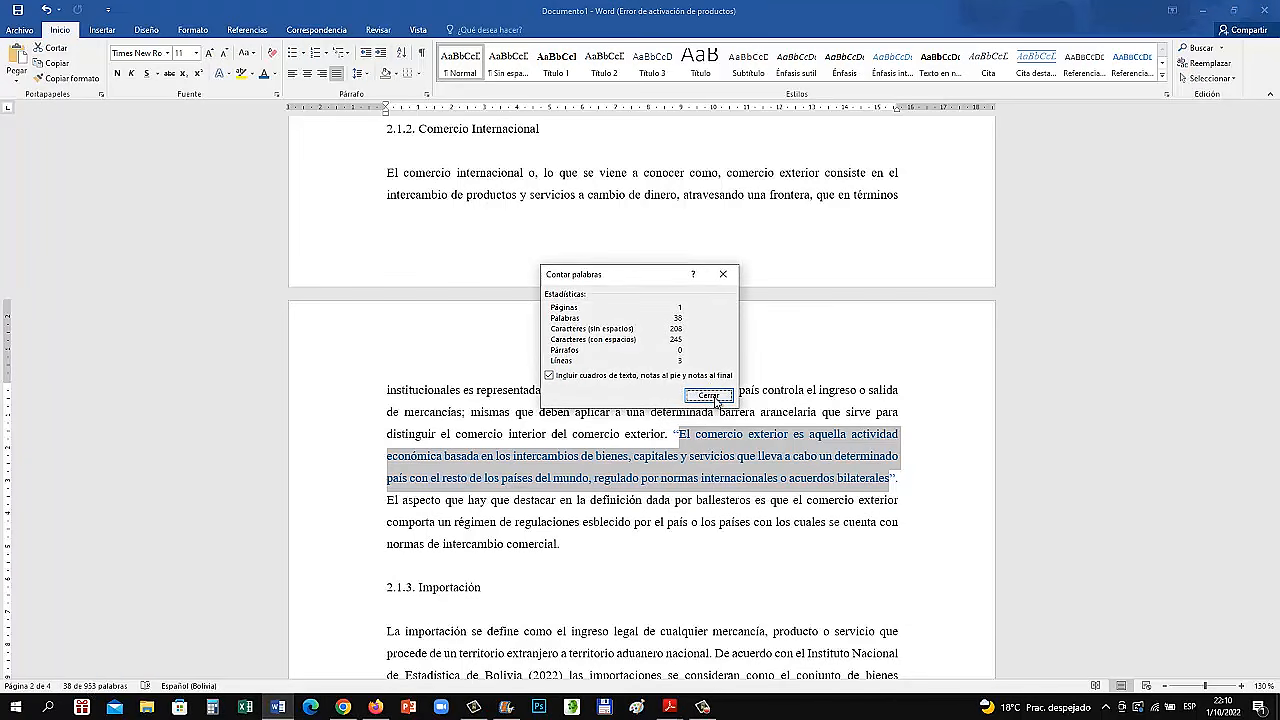
left_click(715, 397)
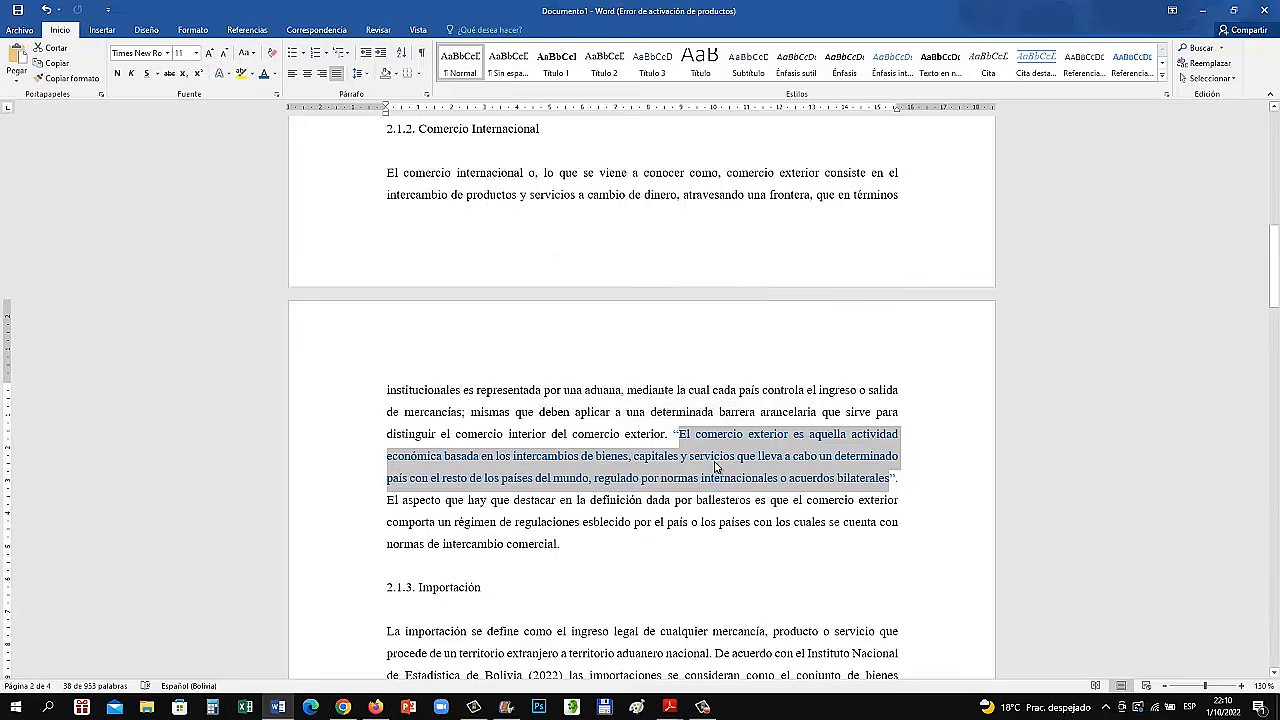
Highlight the whole body paragraph of section 2.1.2 to review how the quotation is embedded in it
left_click(664, 441)
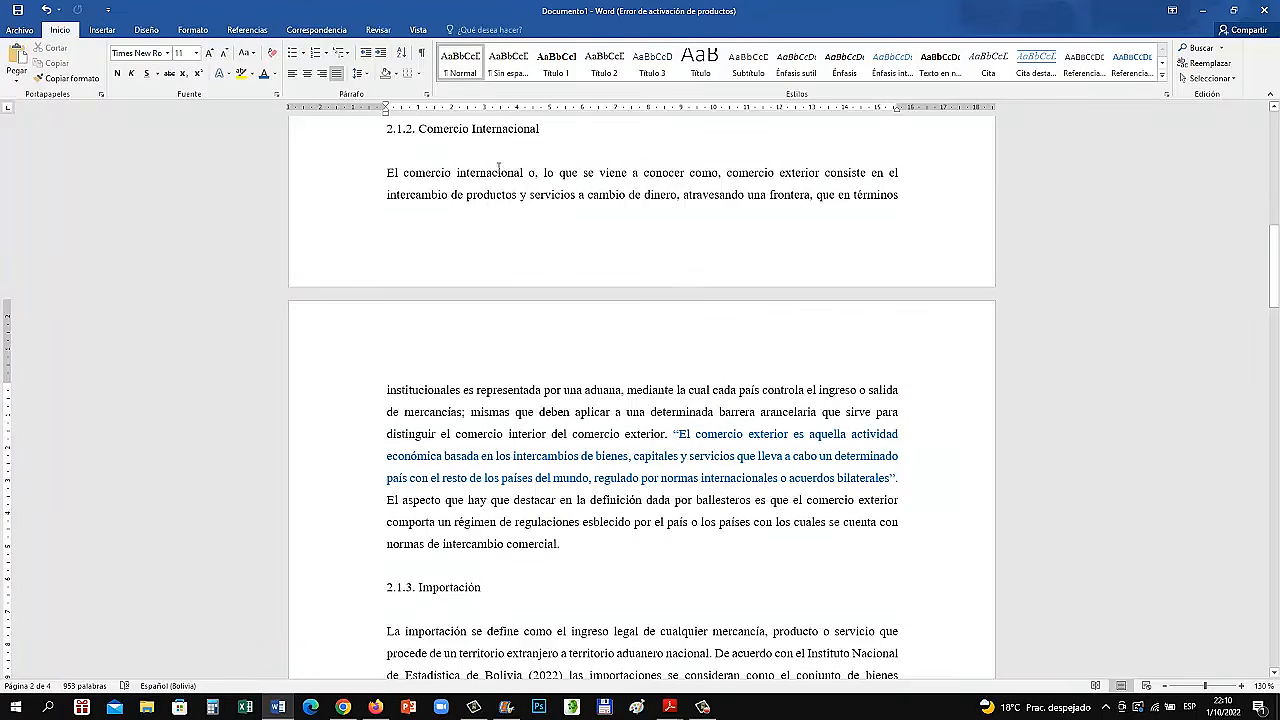
left_click_drag(402, 177, 563, 551)
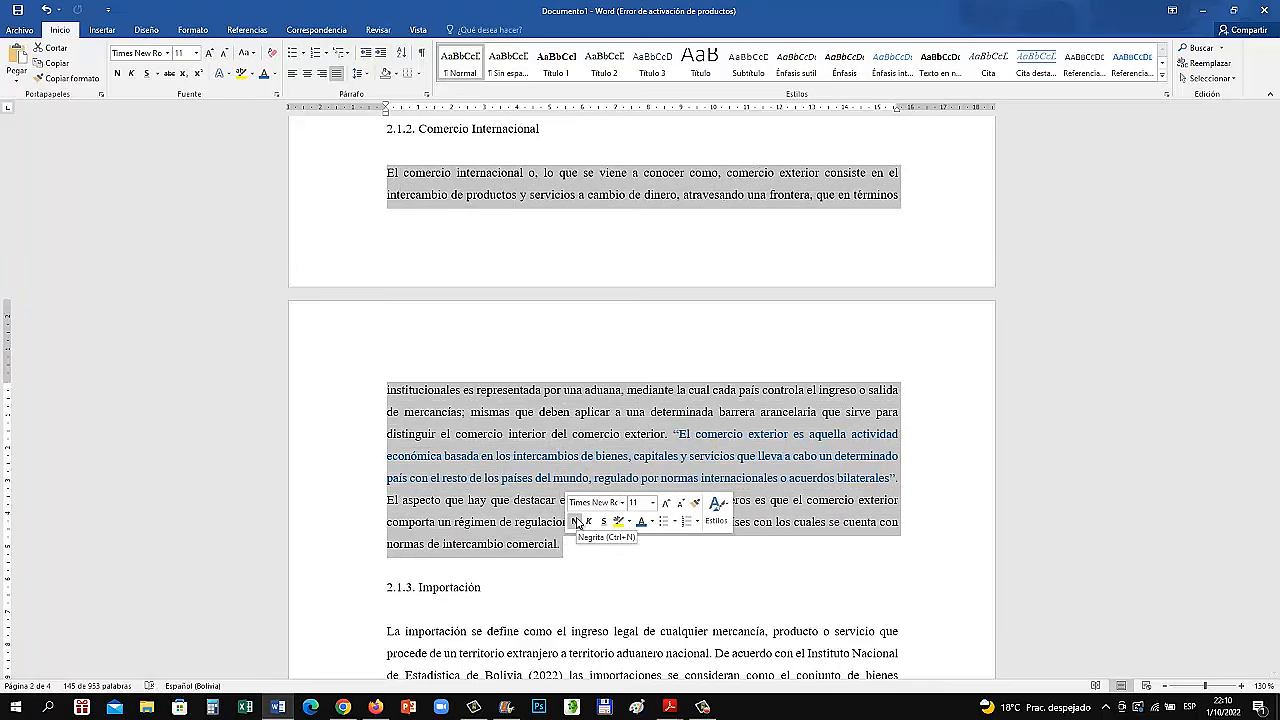
left_click(665, 493)
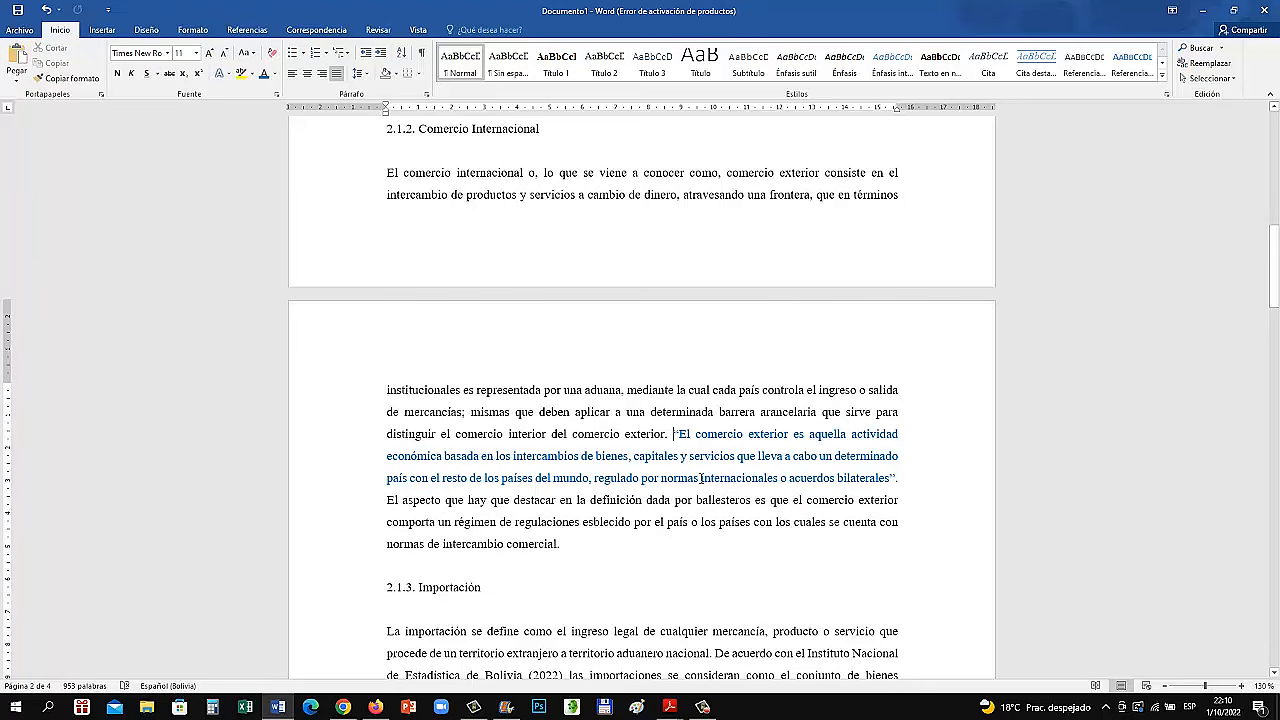
Delete and retype the opening and closing quotation marks around the blue quotation
left_click(676, 436)
key("BackSpace")
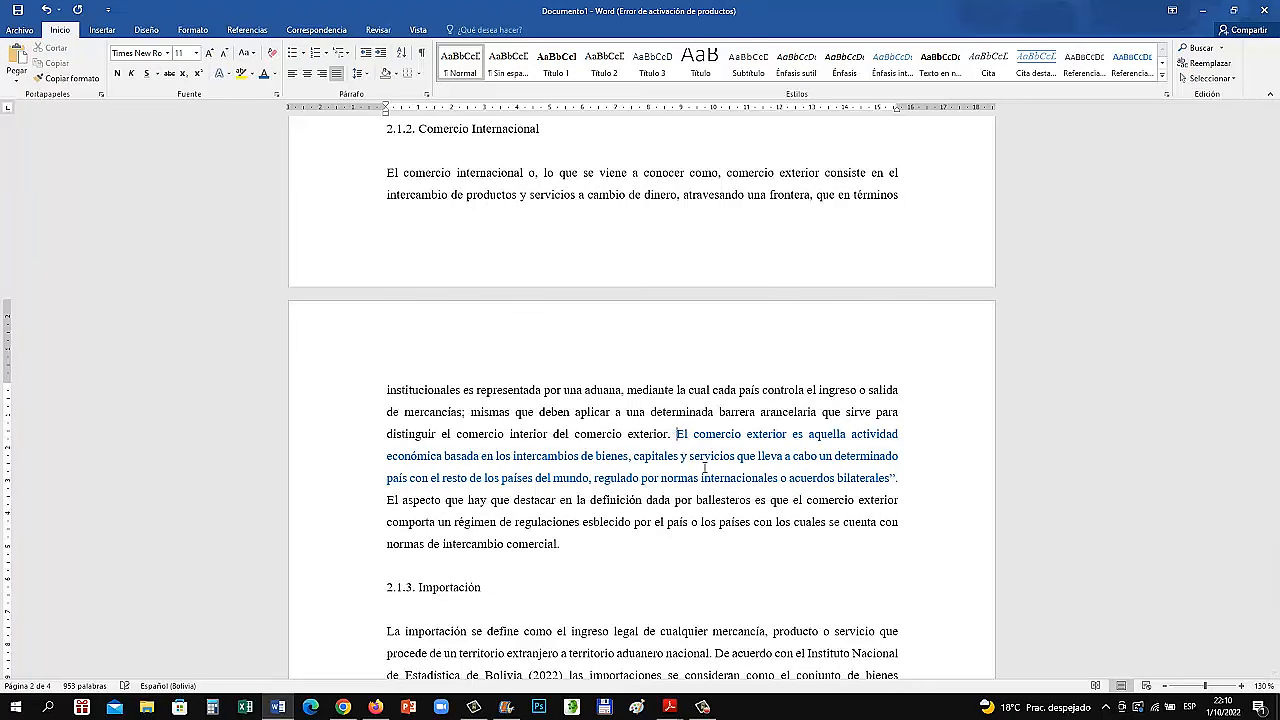
type("\"")
left_click(895, 478)
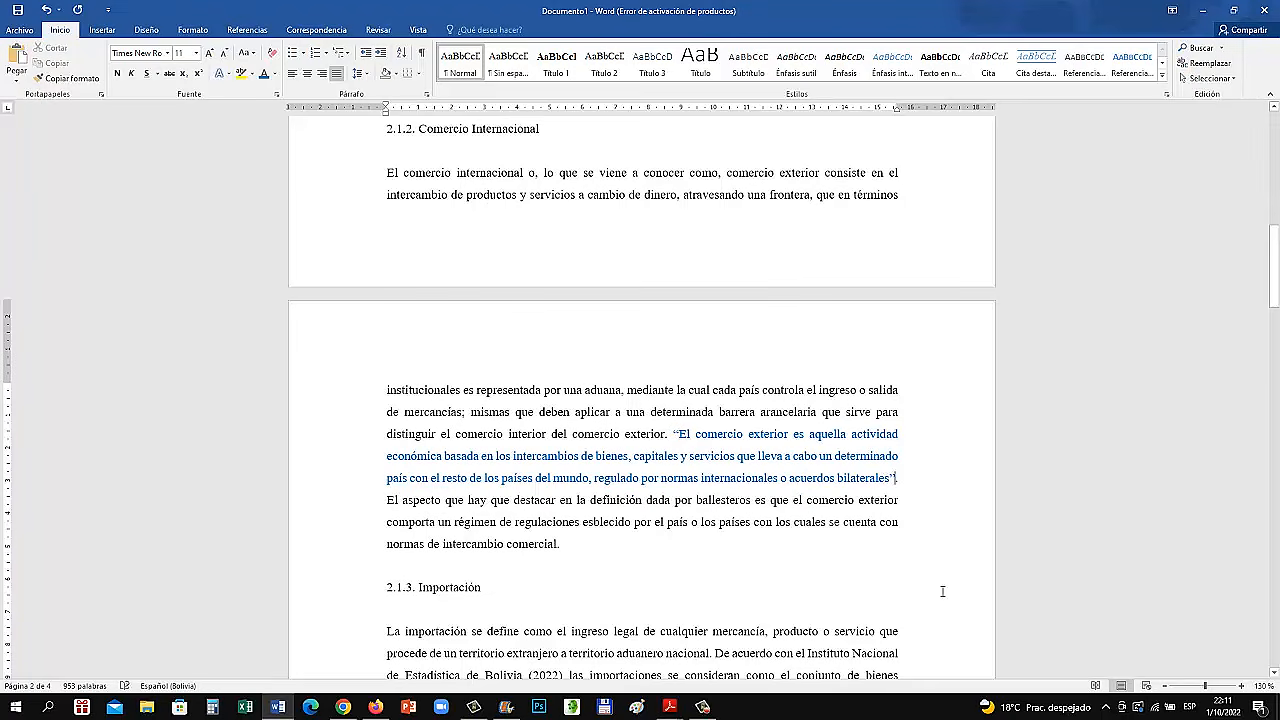
key("BackSpace")
type("\"")
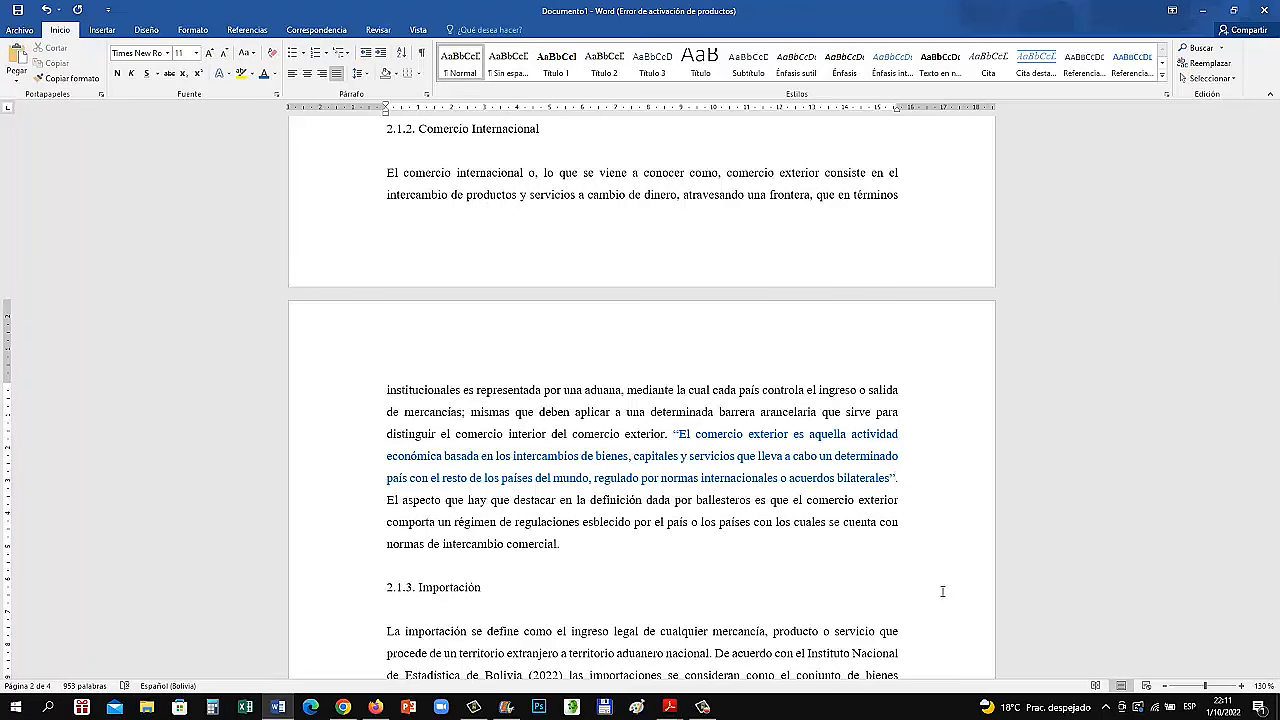
Zoom the document to 160% and hide the white space between pages
left_click(1241, 686)
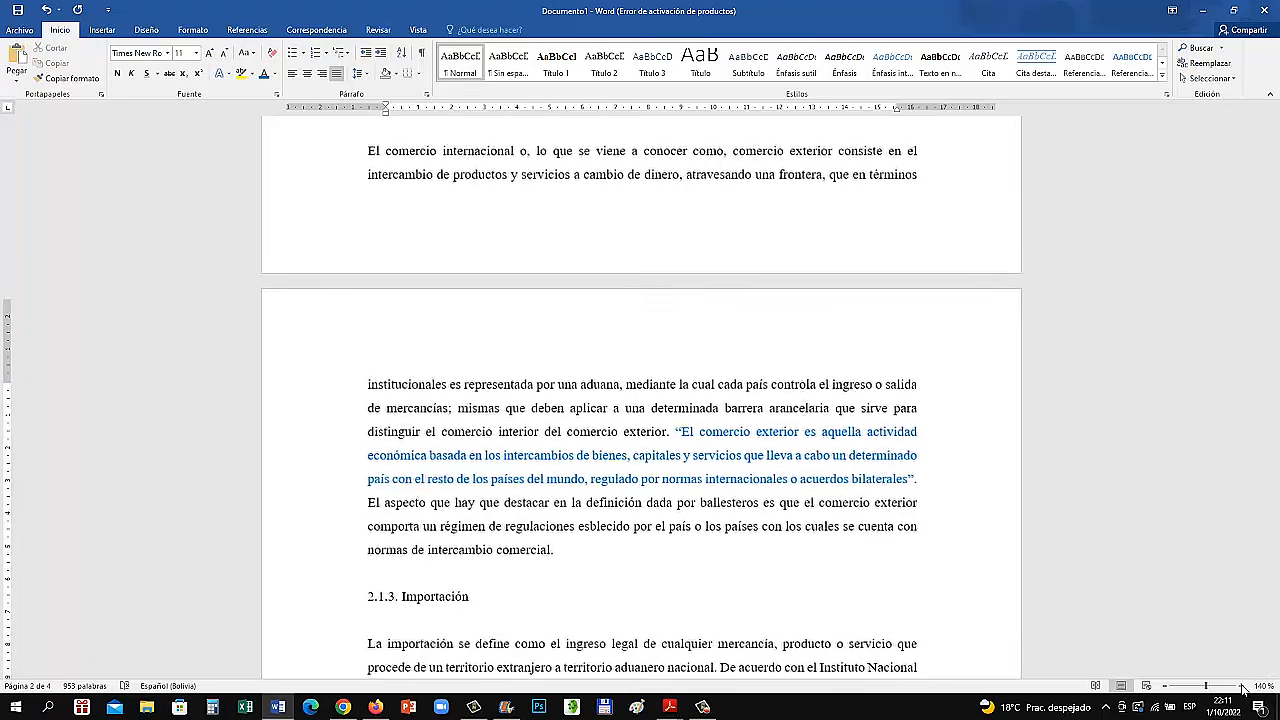
left_click(1242, 686)
left_click(1242, 686)
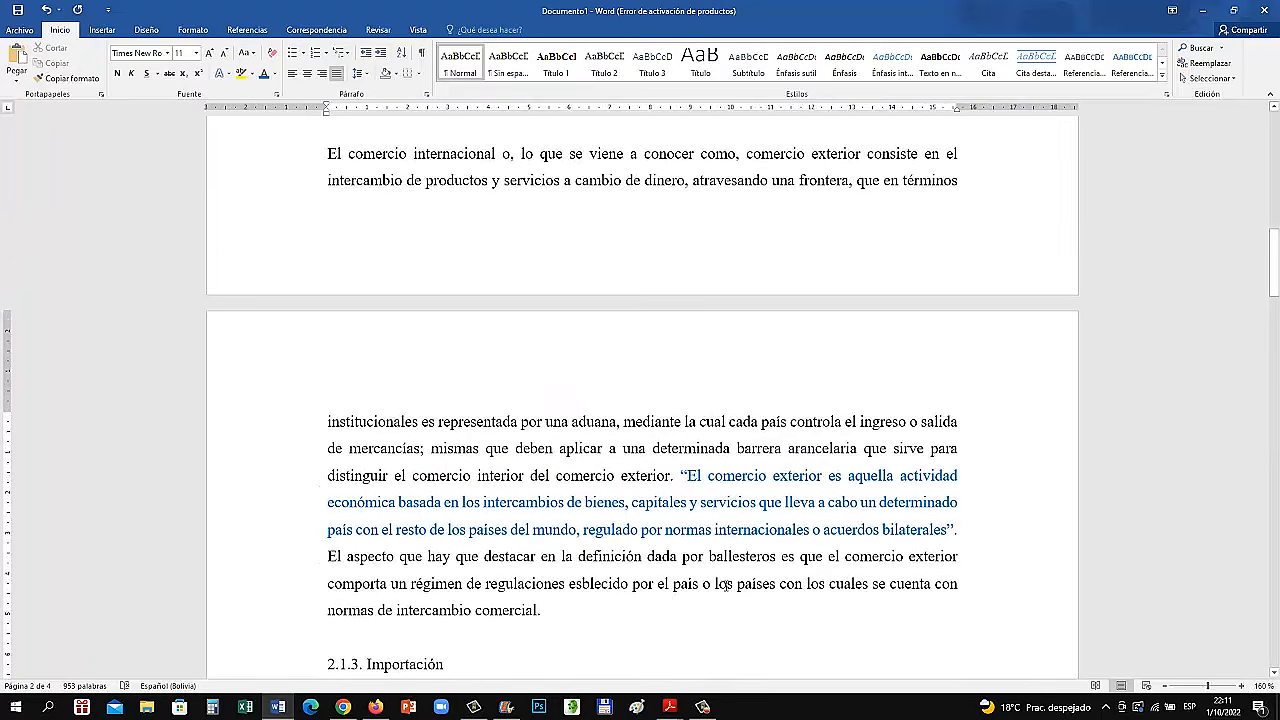
double_click(726, 298)
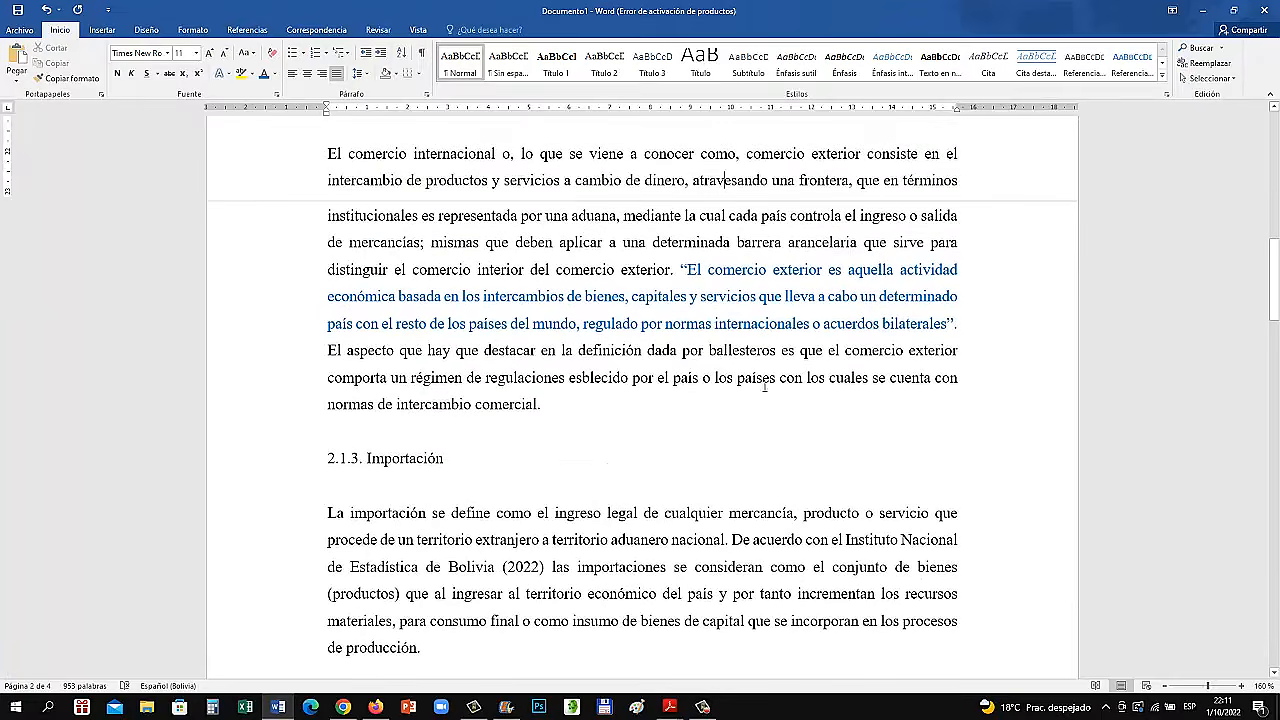
scroll(764, 386, "up", 4)
scroll(880, 505, "down", 1)
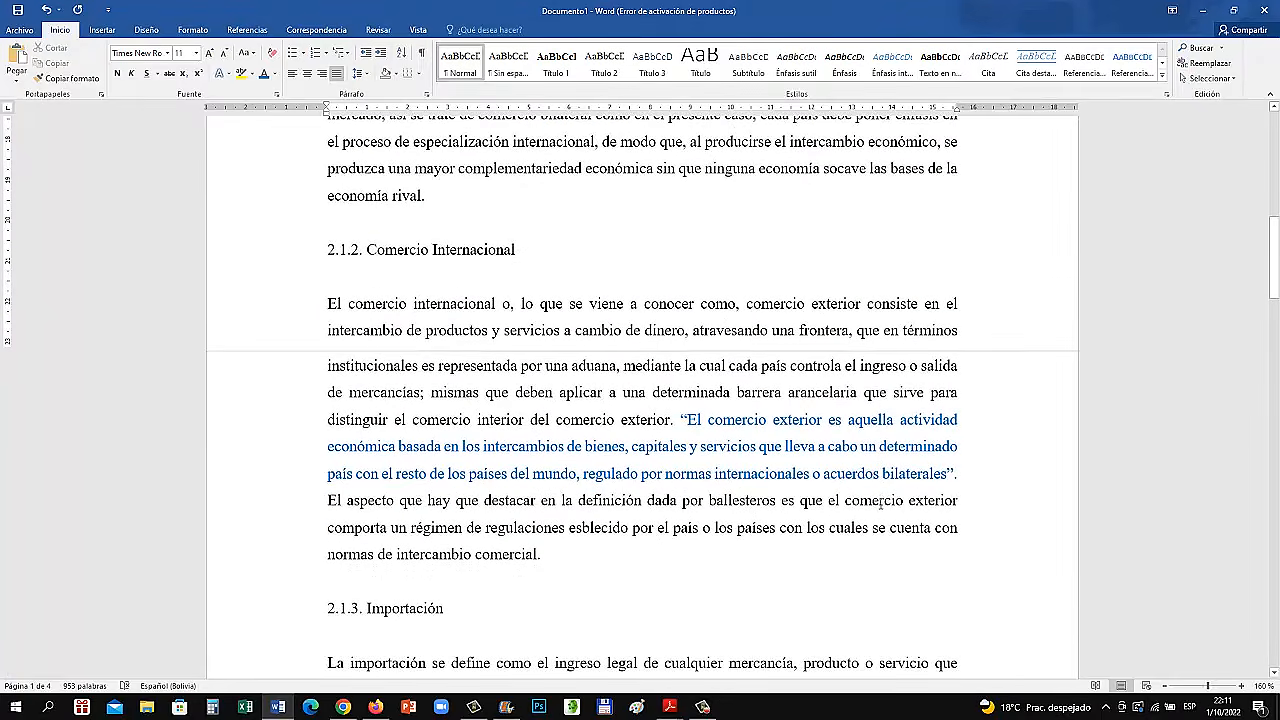
Set the document's bibliography style to APA, Sexta edición
left_click(955, 475)
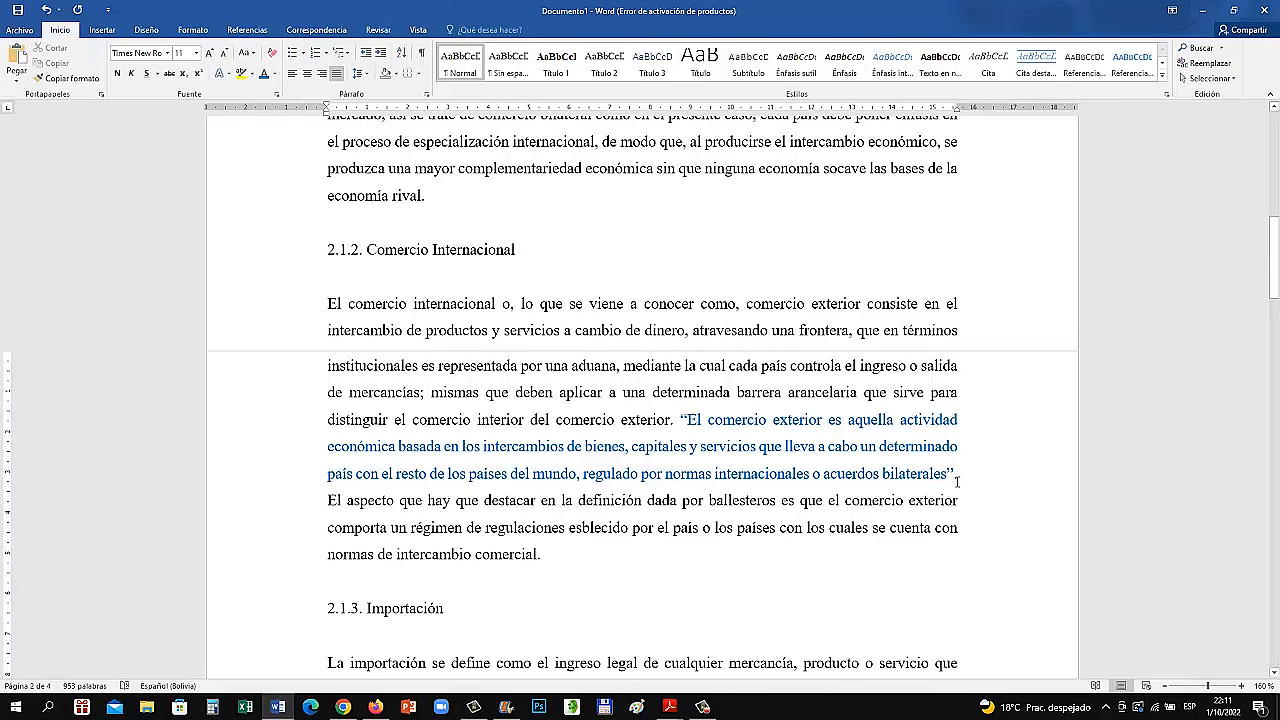
left_click(248, 31)
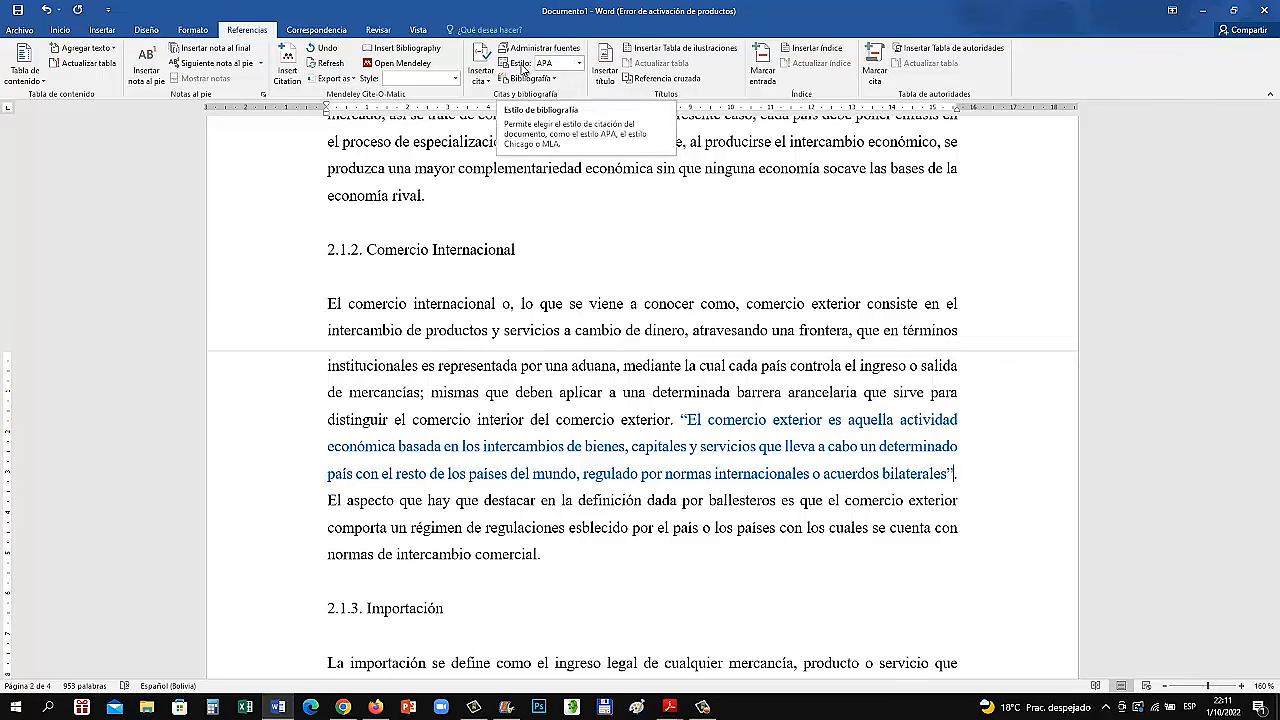
left_click(580, 65)
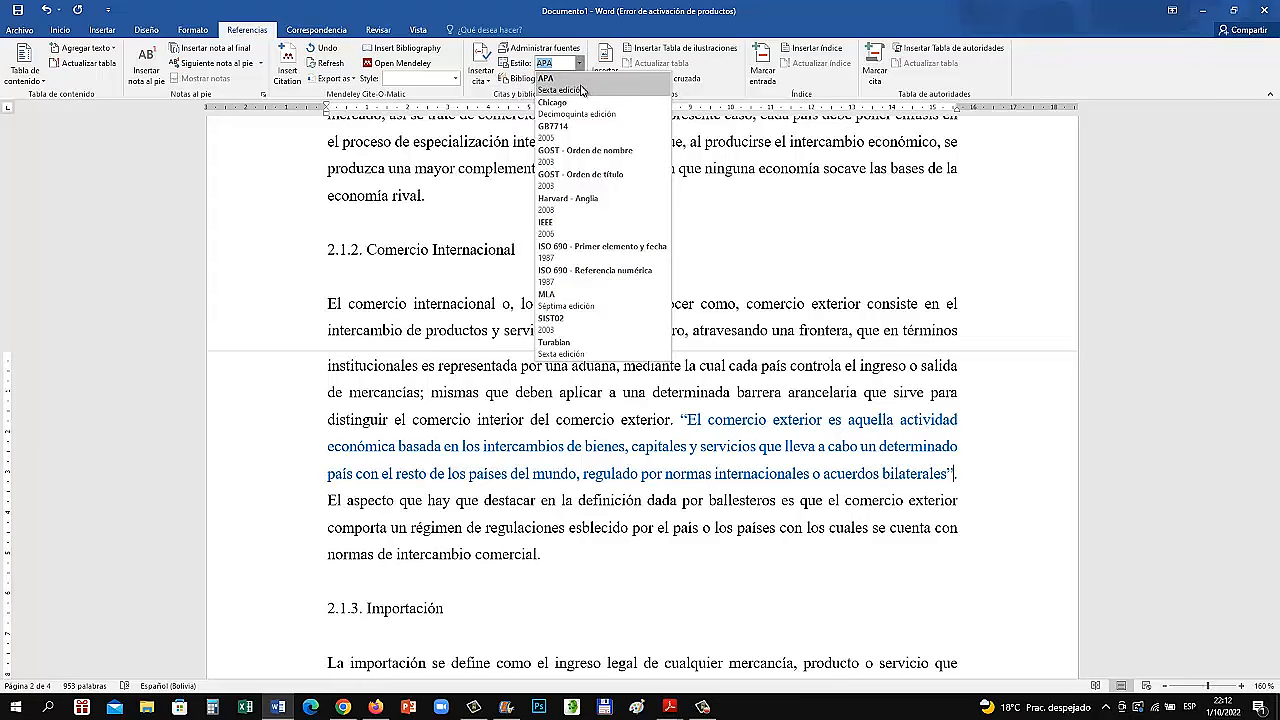
left_click(583, 92)
left_click(595, 217)
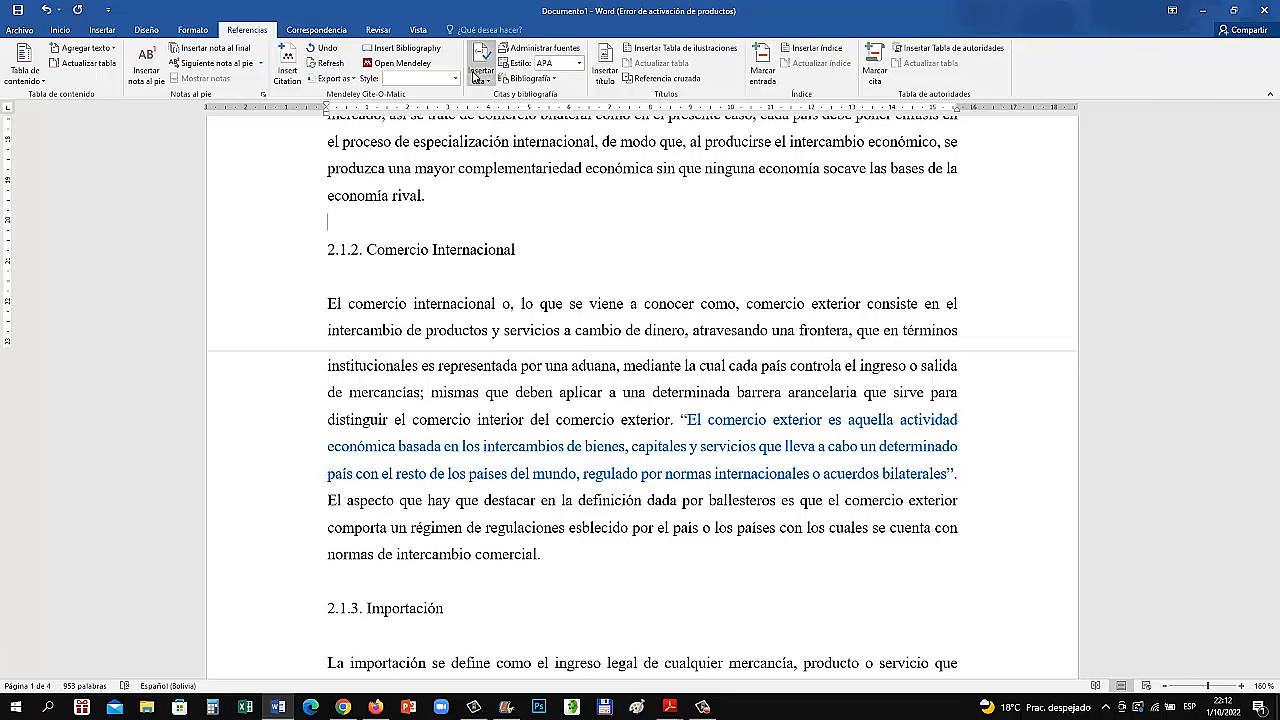
Start adding a new citation source between the blue quotation's closing mark and the period, keeping the source form clear of the ribbon
left_click(665, 473)
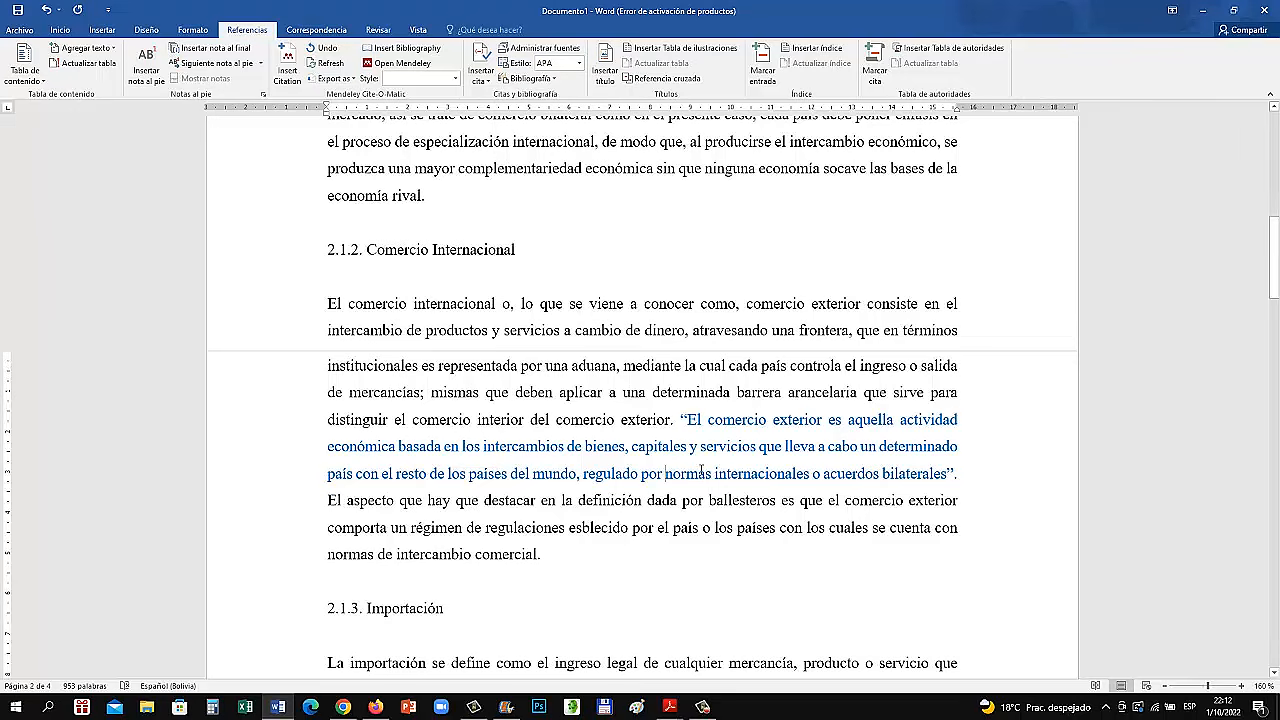
left_click_drag(681, 419, 953, 480)
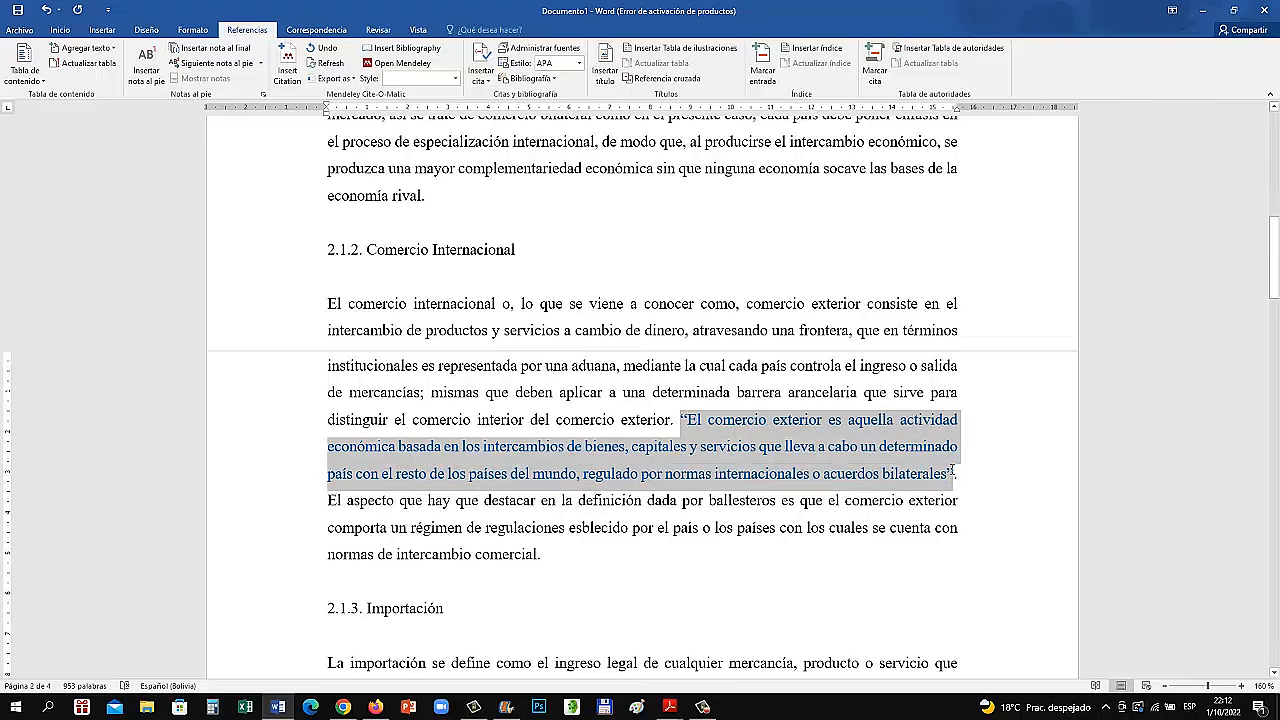
left_click(955, 473)
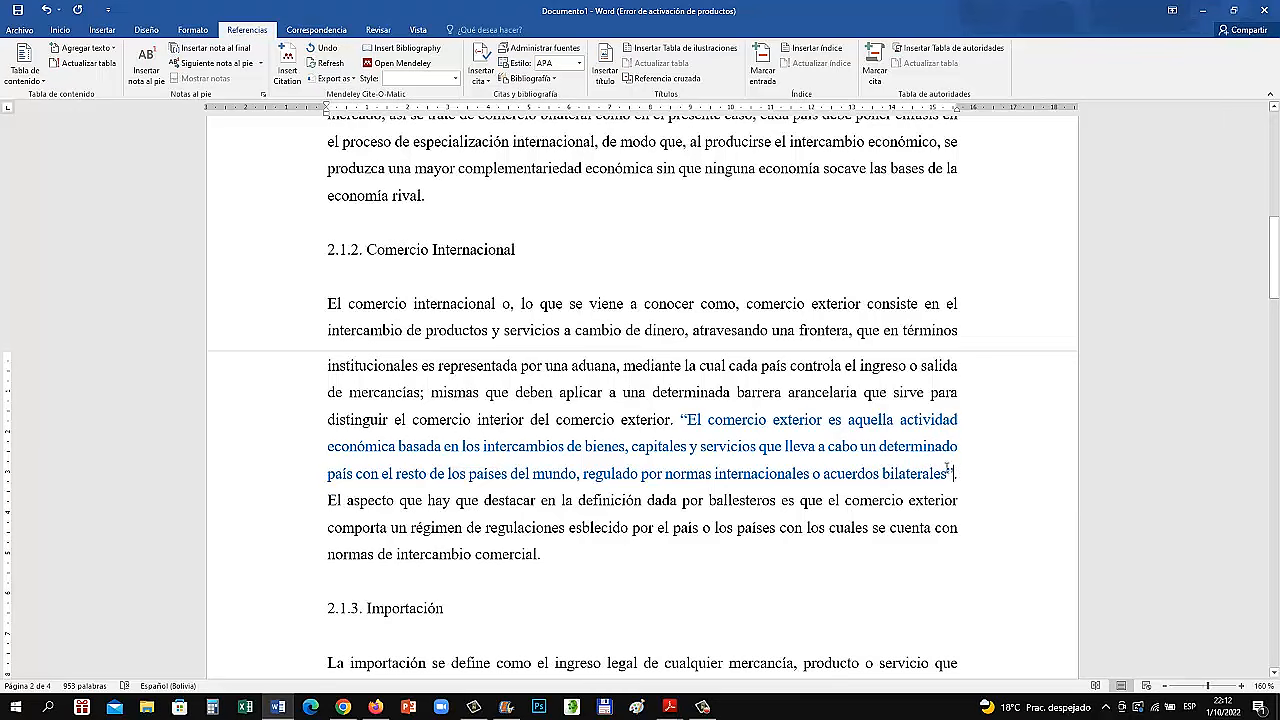
type(".")
key("Left")
left_click(482, 72)
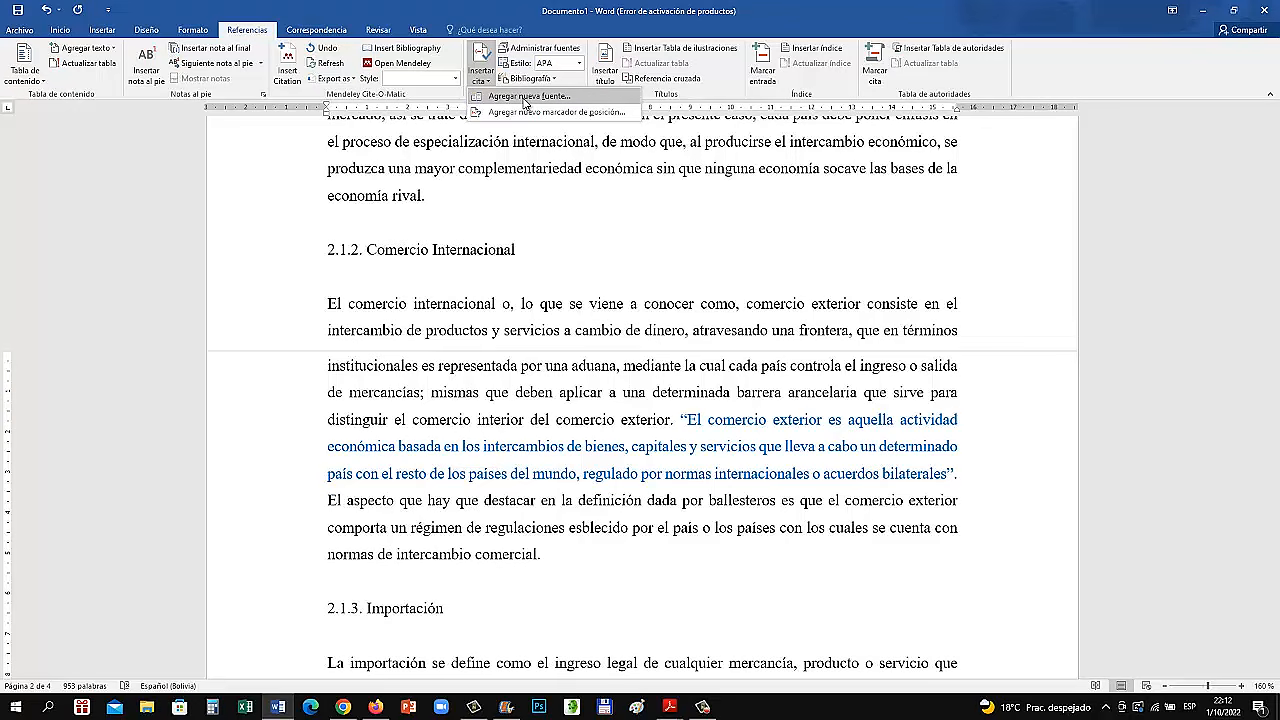
left_click(523, 97)
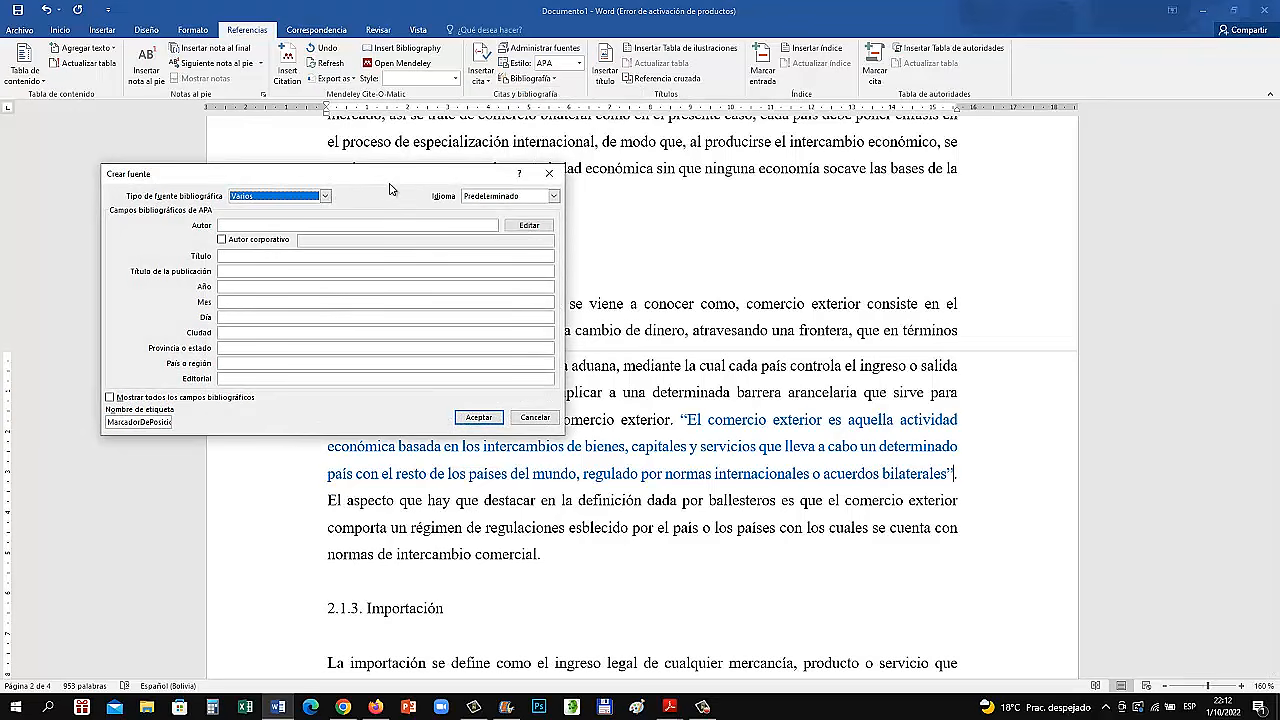
left_click_drag(403, 178, 720, 163)
Compare the bibliographic fields for the source types Libro, Sección de libro and Artículo de revista
left_click(644, 181)
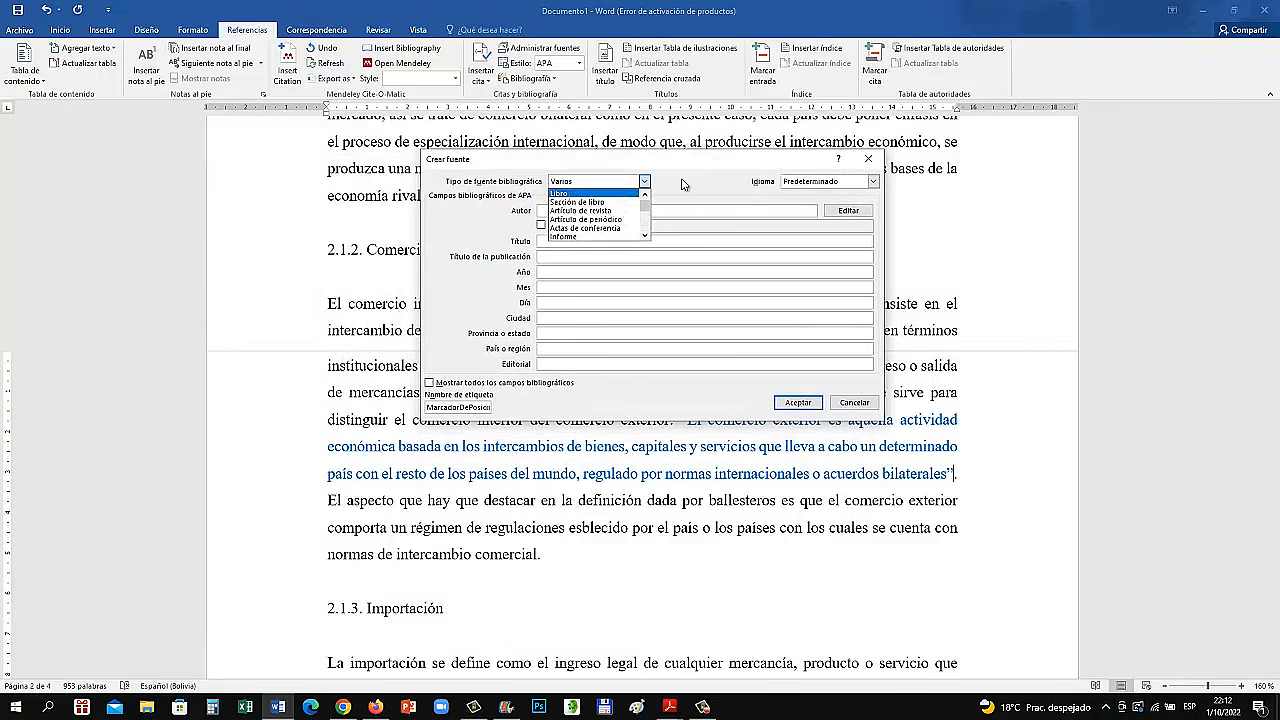
left_click(682, 181)
left_click(644, 181)
scroll(590, 215, "up", 5)
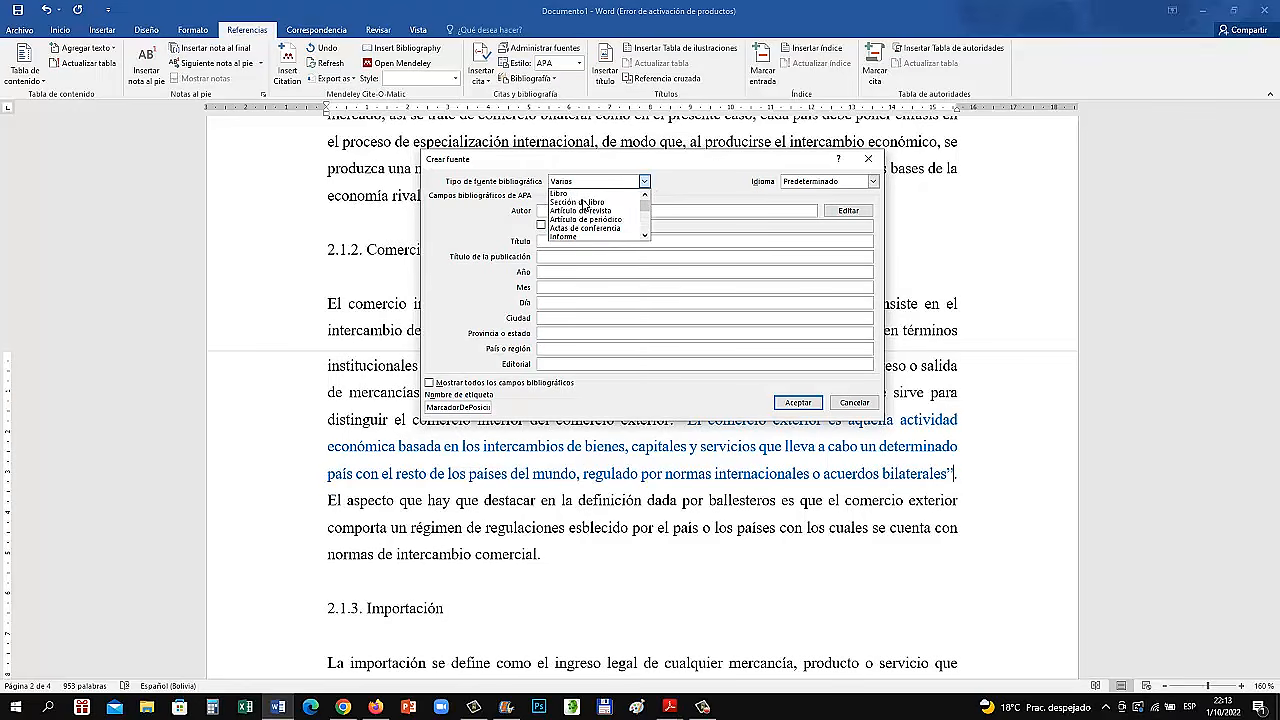
left_click(560, 193)
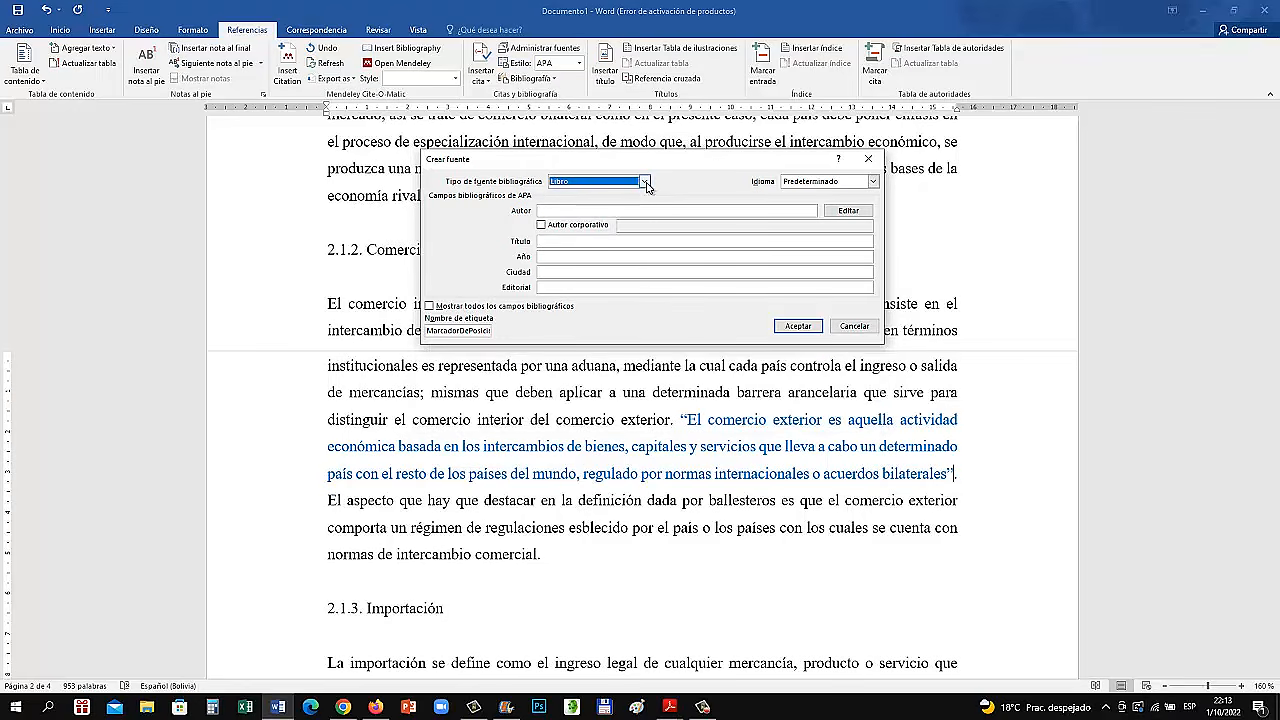
left_click(644, 181)
left_click(585, 202)
left_click(644, 181)
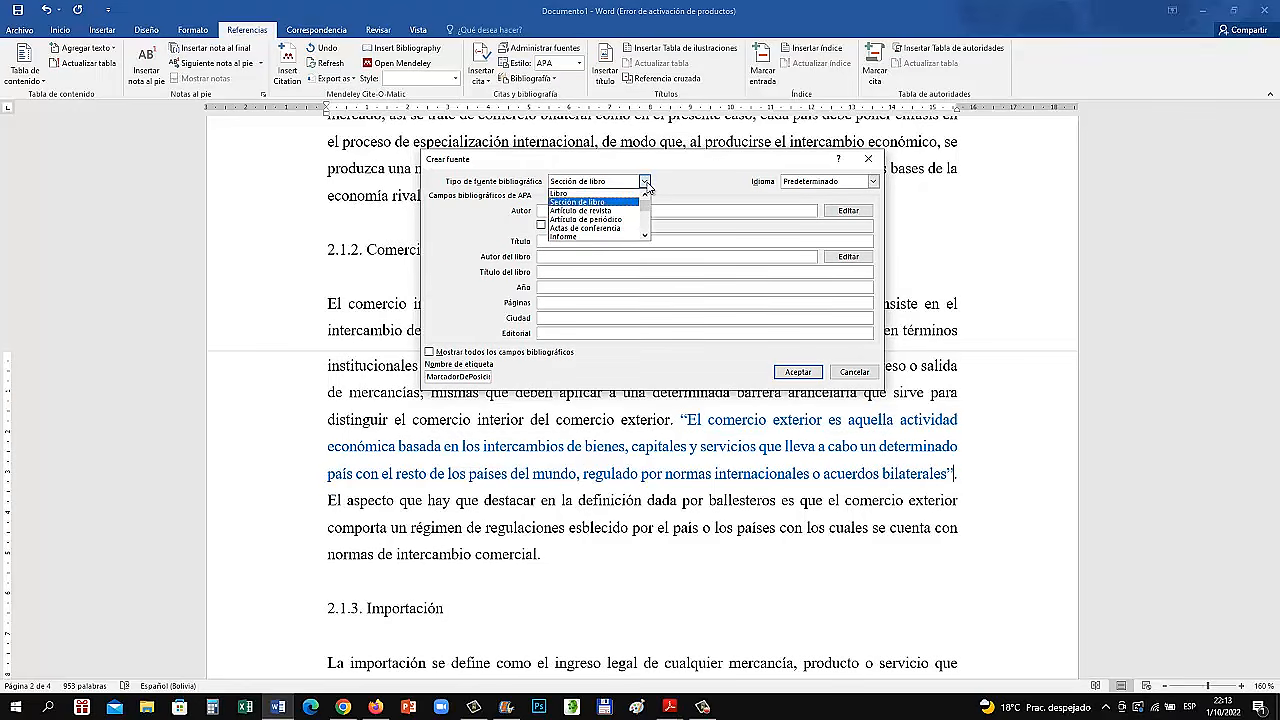
left_click(620, 212)
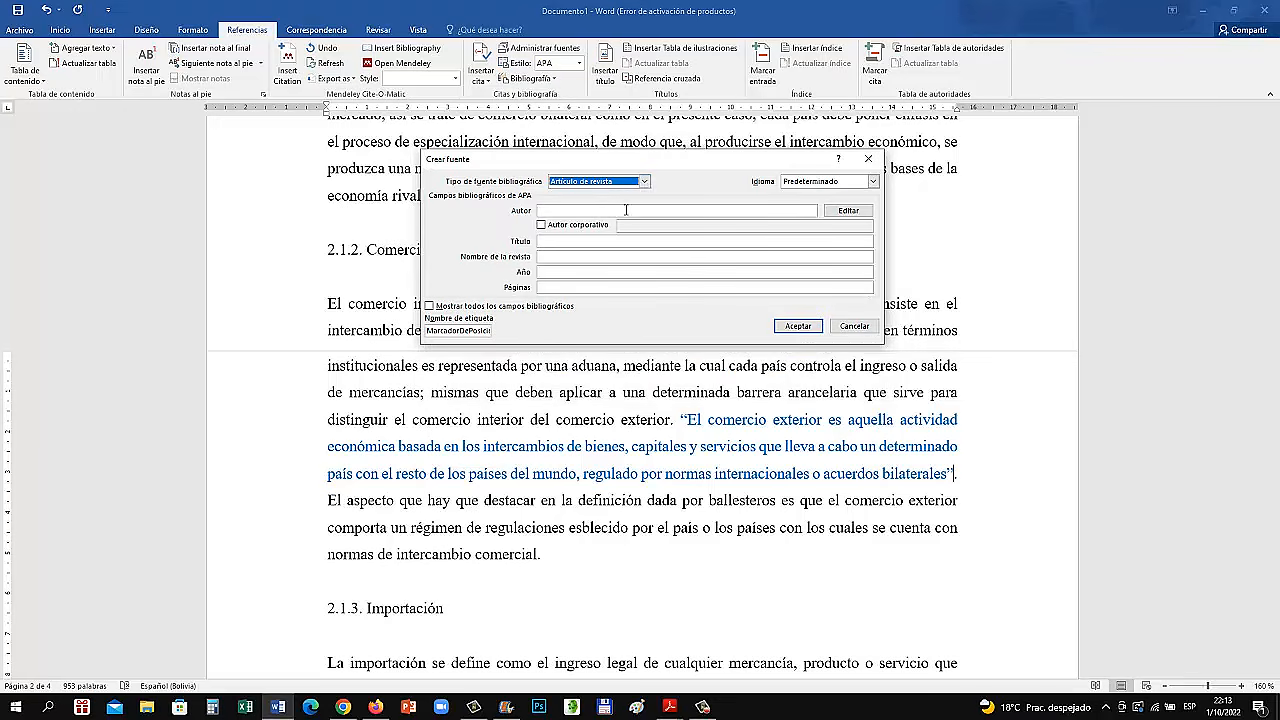
Compare the bibliographic fields for Artículo de periódico, Actas de conferencia, Informe, Sitio web and Documento de sitio web
left_click(644, 181)
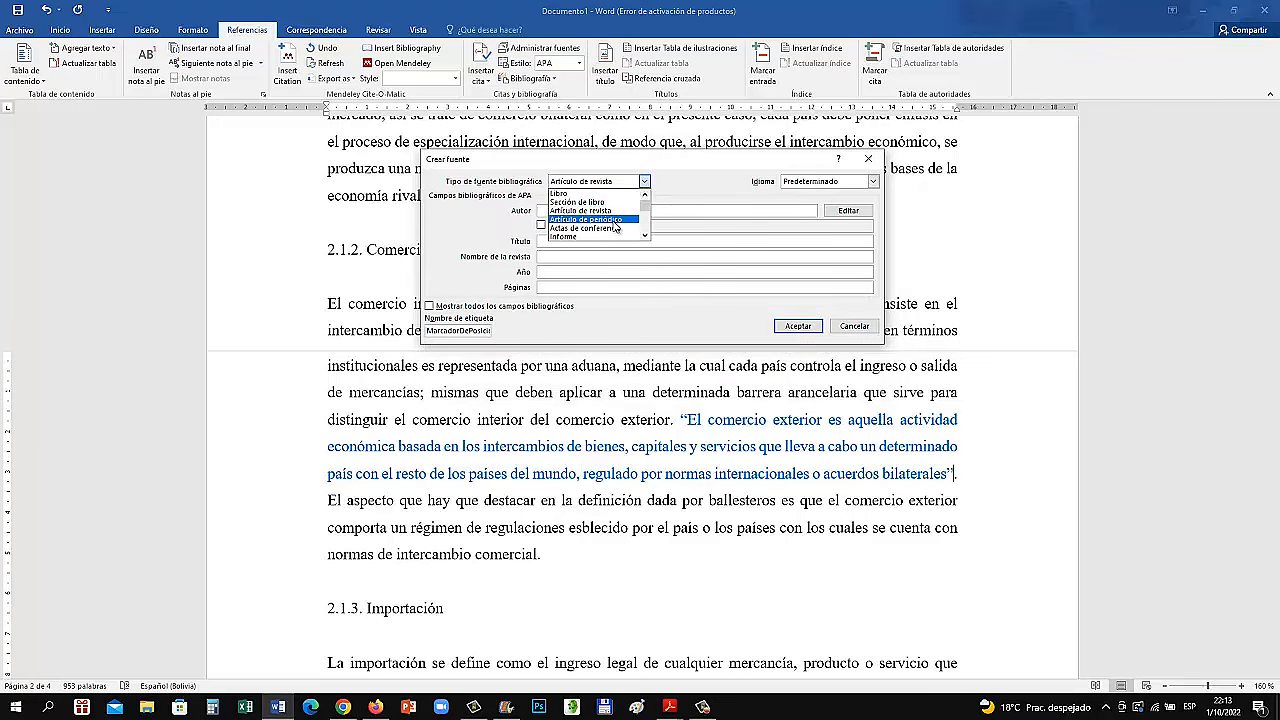
left_click(617, 220)
left_click(644, 181)
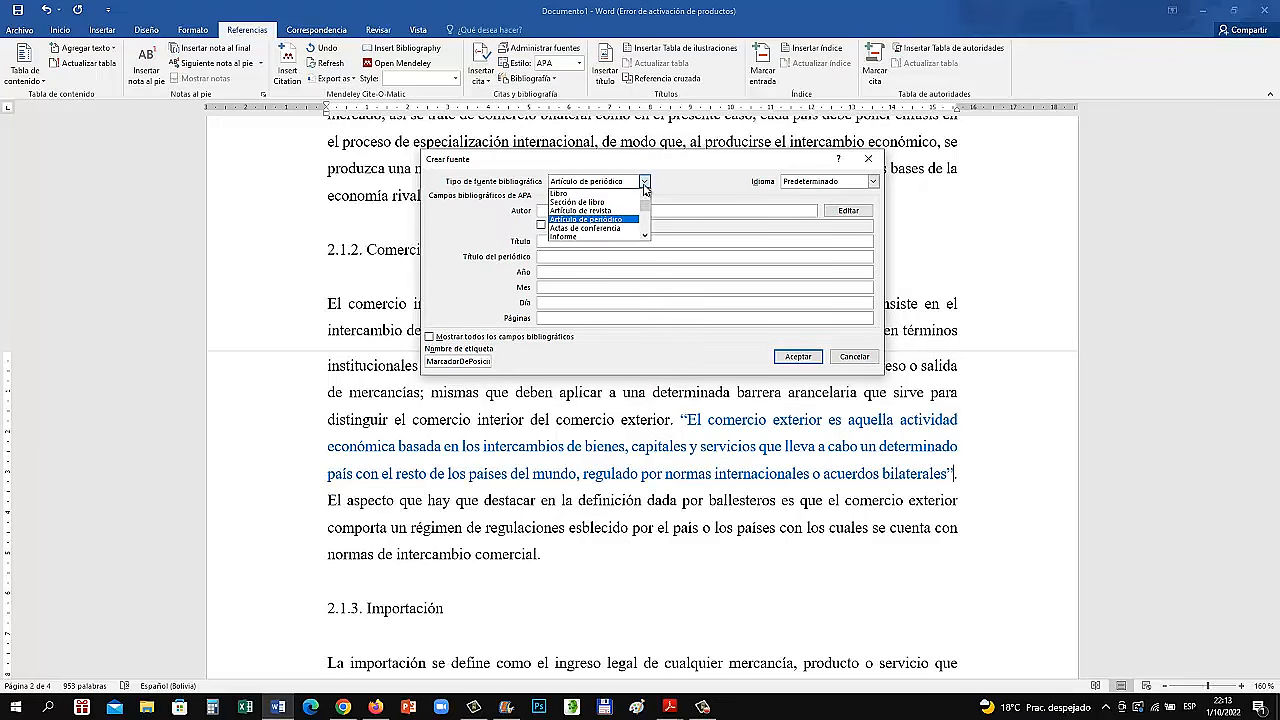
left_click(612, 228)
left_click(644, 181)
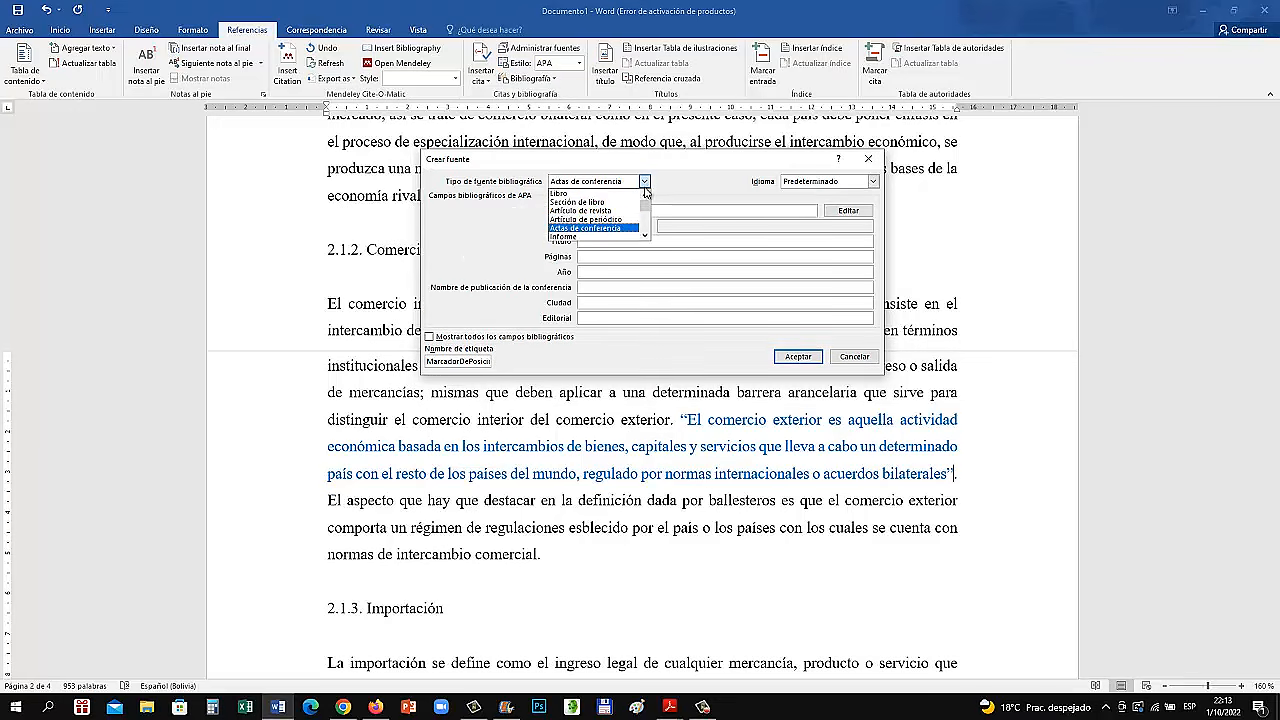
left_click(588, 228)
left_click(644, 181)
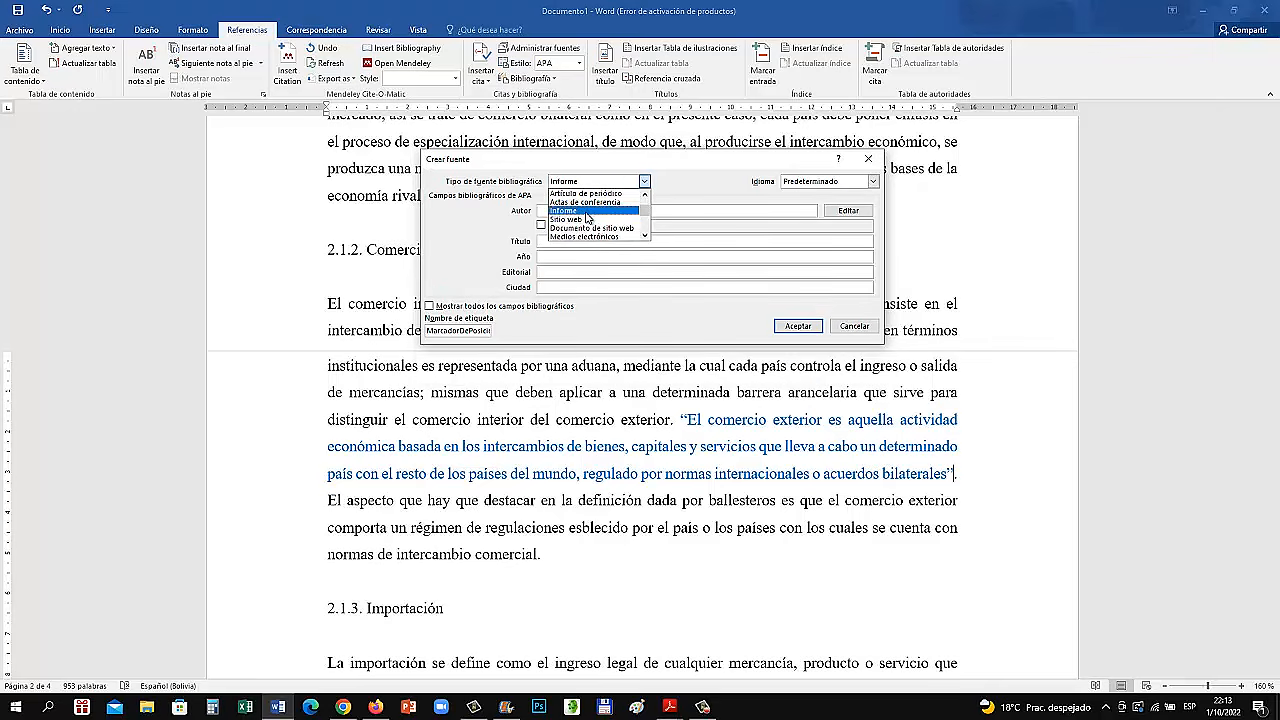
left_click(598, 228)
left_click(644, 181)
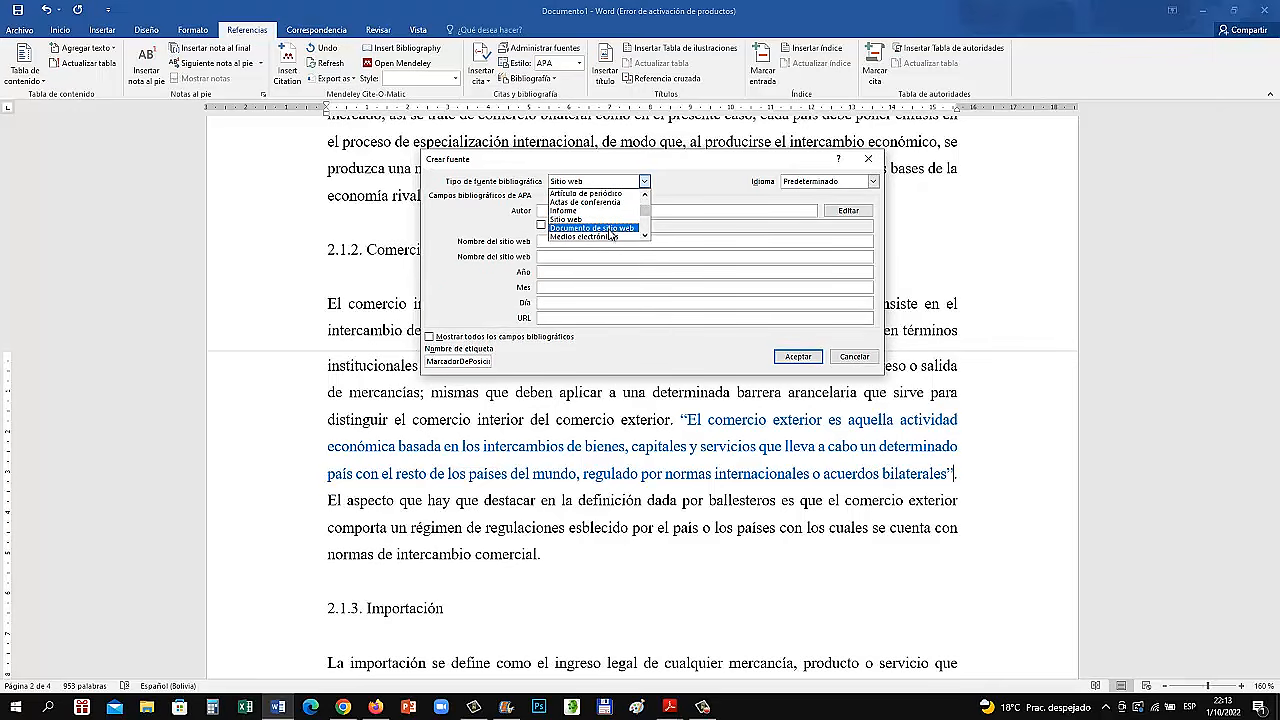
left_click(611, 229)
Set the source type to Libro and add the book author's surname and given name with initial
left_click(644, 181)
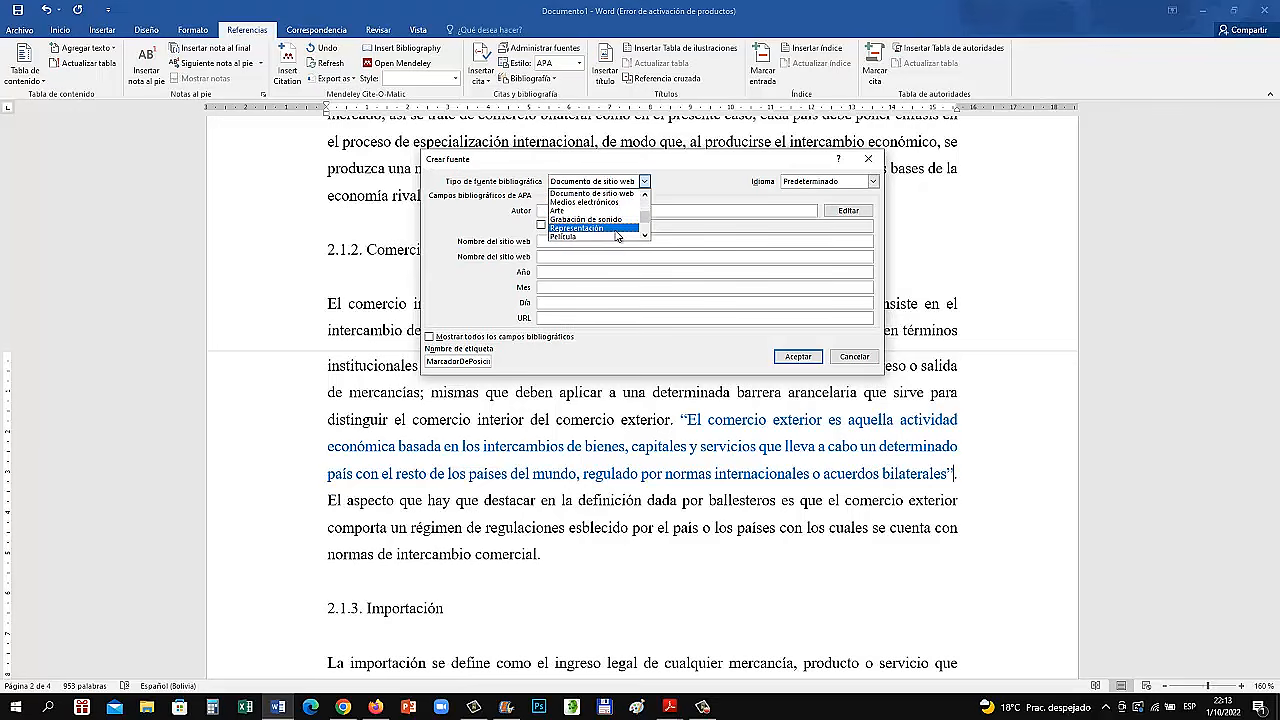
scroll(610, 225, "up", 3)
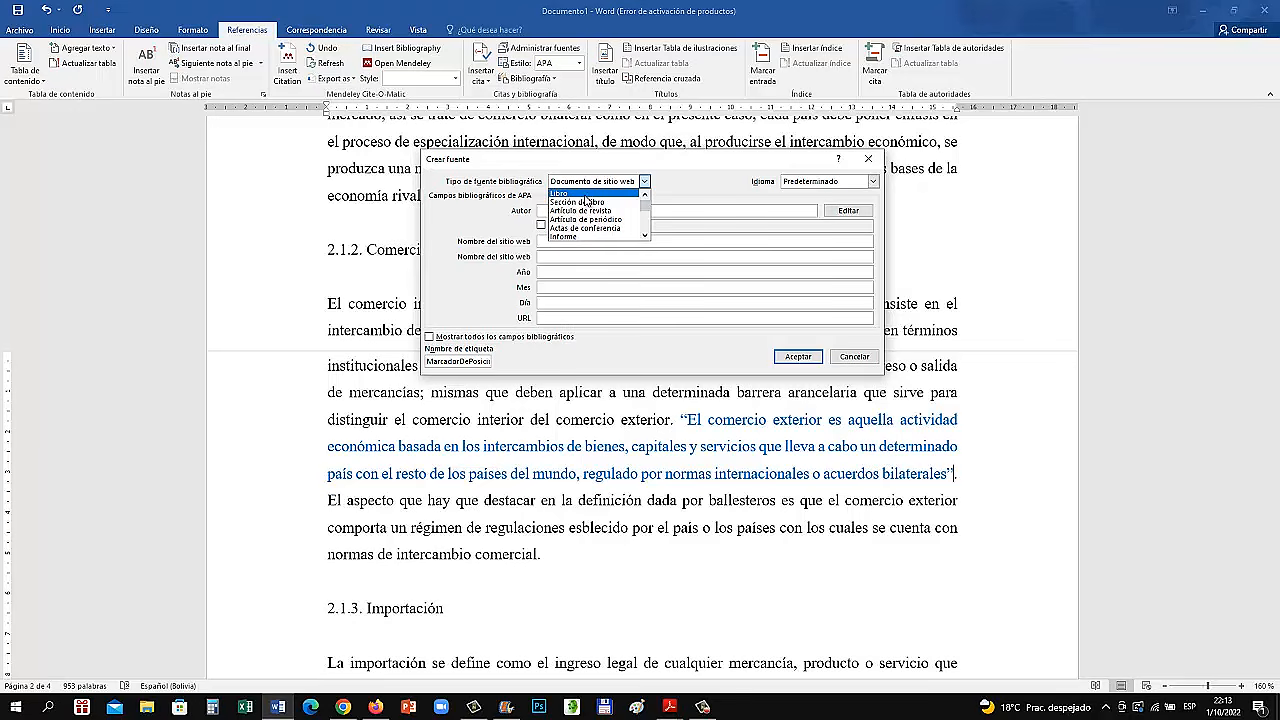
left_click(587, 194)
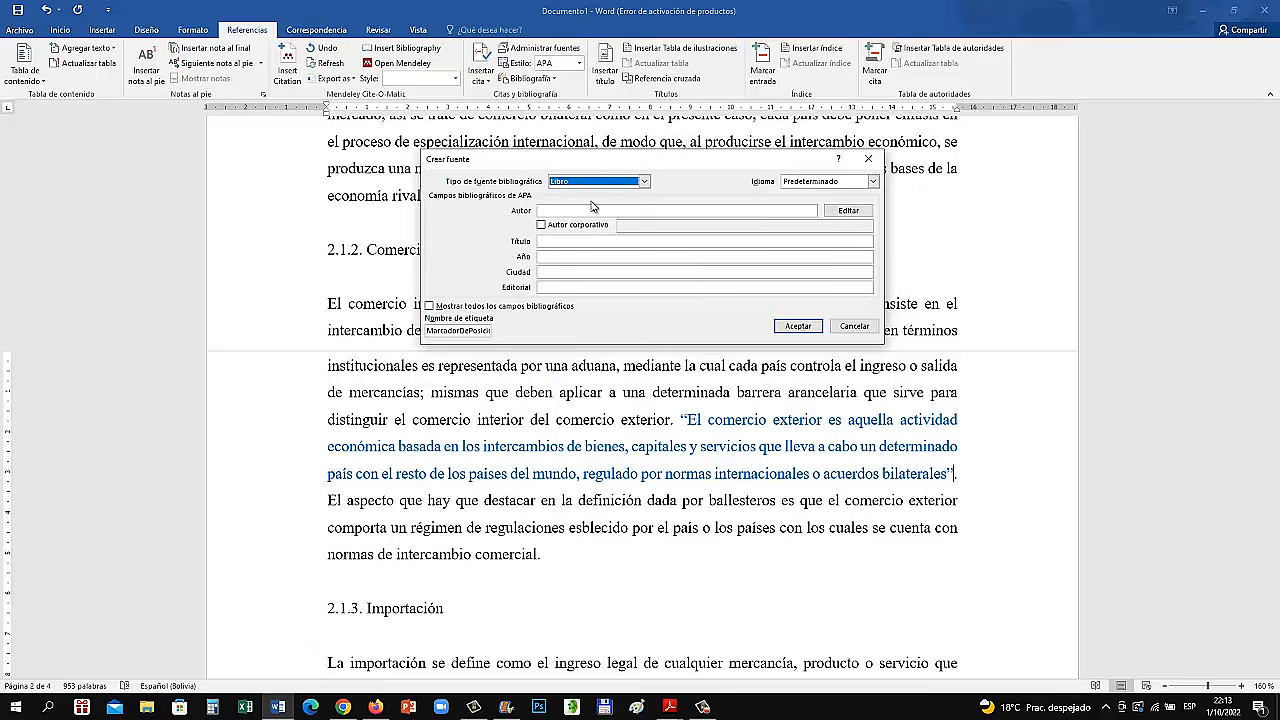
left_click(848, 211)
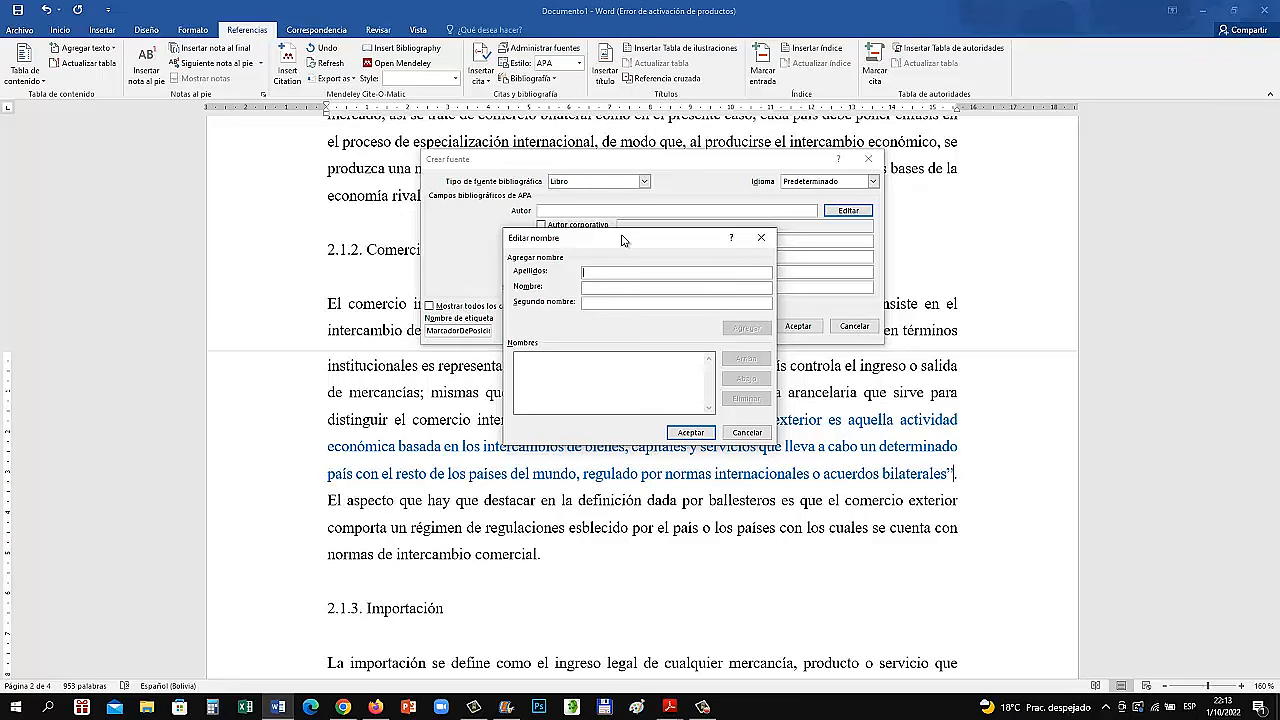
type("A")
key("BackSpace")
type("Ball")
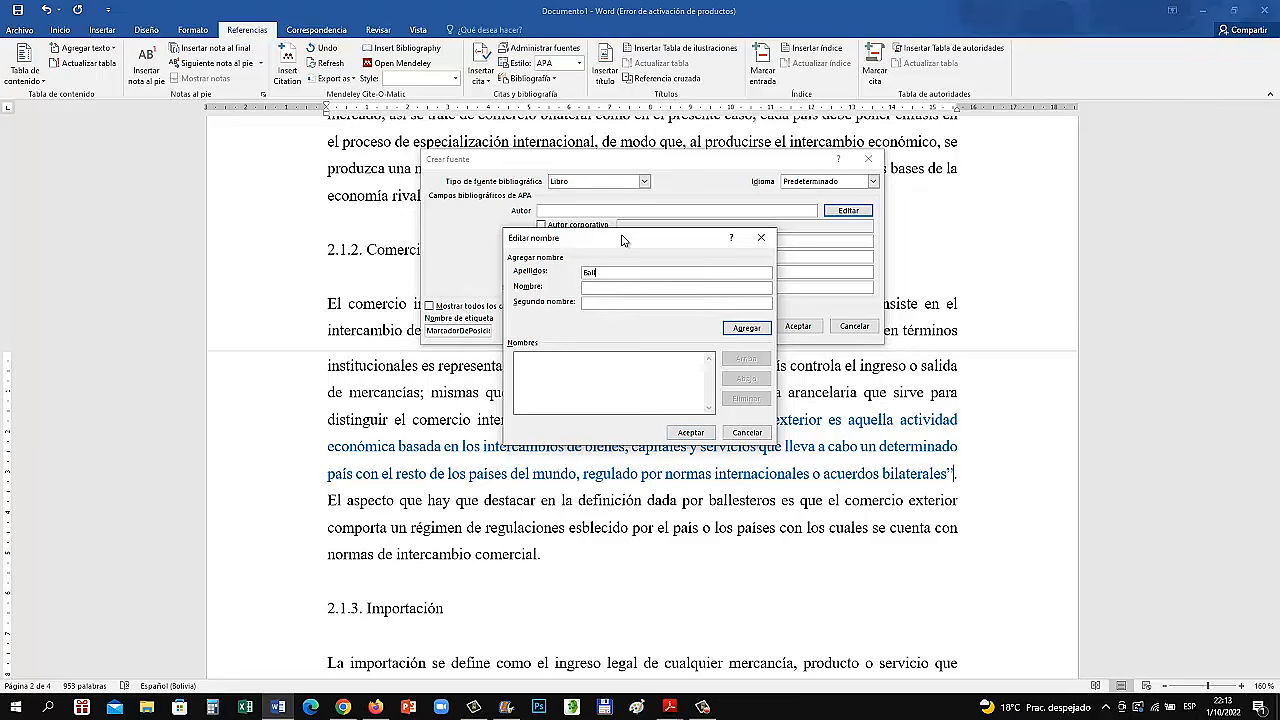
type("esteros")
left_click(638, 289)
type("Alonso J.")
type(".")
left_click(745, 331)
left_click(691, 432)
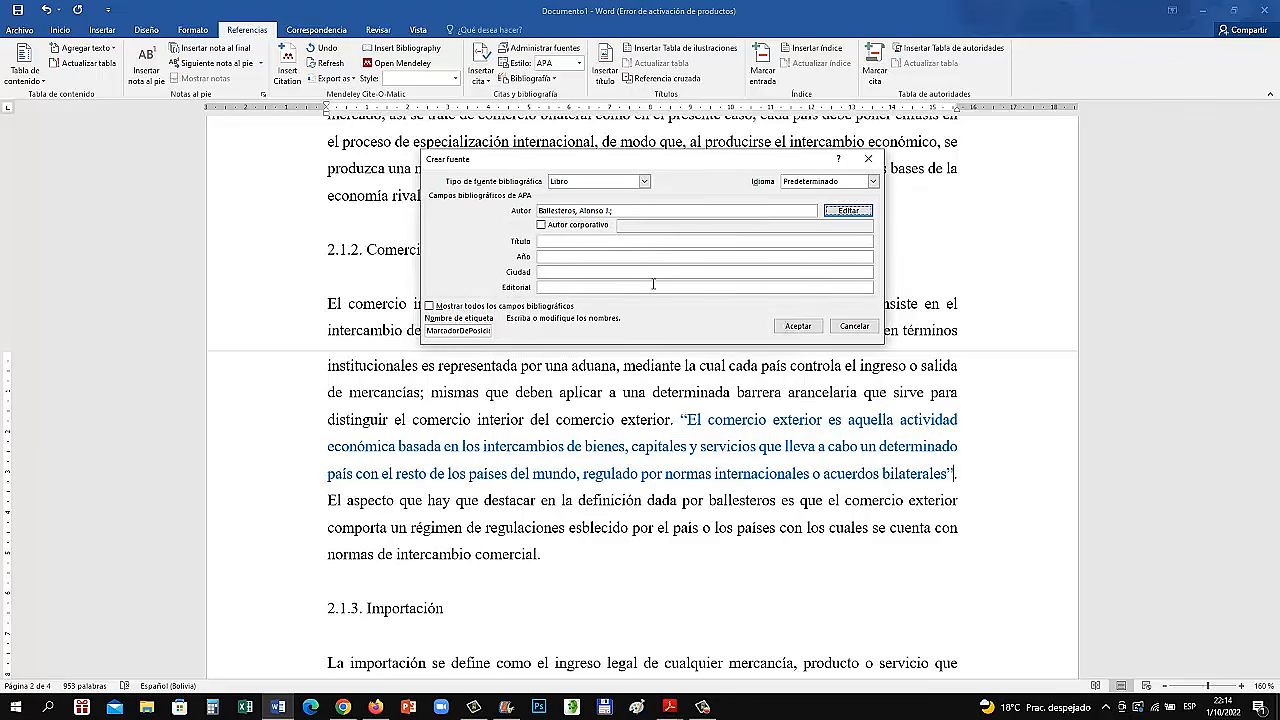
Enter "Comercio Exterior. Teoría Y Práctica" as the book's title
left_click(600, 242)
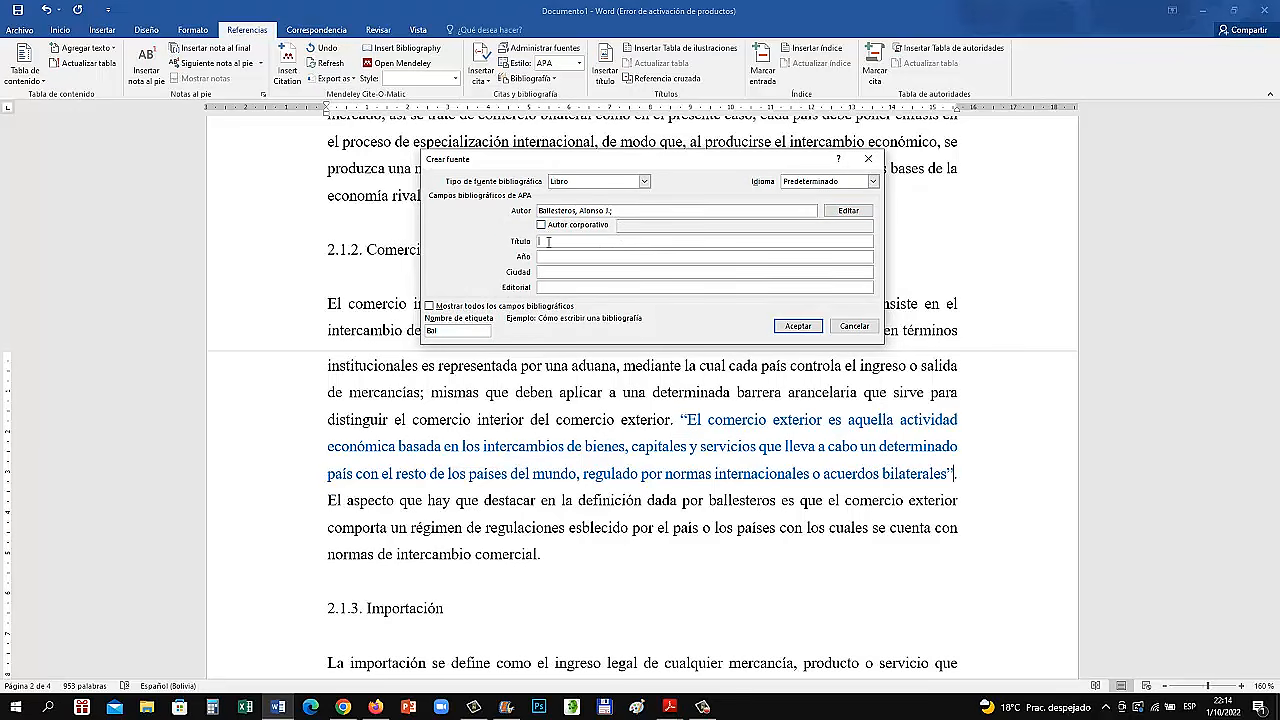
type("Comercio exterior teori")
key("BackSpace")
key("BackSpace")
key("BackSpace")
key("BackSpace")
key("BackSpace")
key("BackSpace")
key("BackSpace")
key("BackSpace")
key("BackSpace")
key("BackSpace")
key("BackSpace")
key("BackSpace")
key("BackSpace")
type("Exterior. Teoría Y Práctica")
Complete the source with year 1998, city Murcia and publisher Universidad de Murcia, and insert its citation
left_click(562, 255)
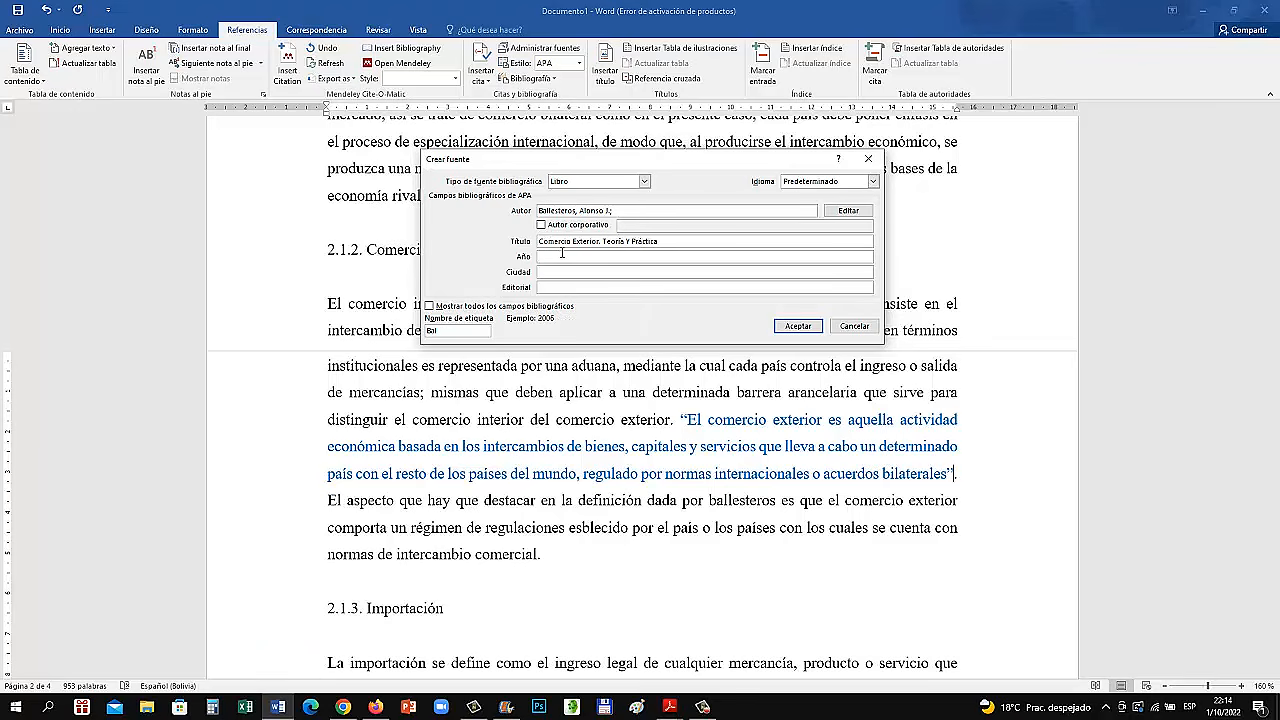
type("1998")
left_click(555, 271)
type("Mun")
type("cia")
left_click(552, 289)
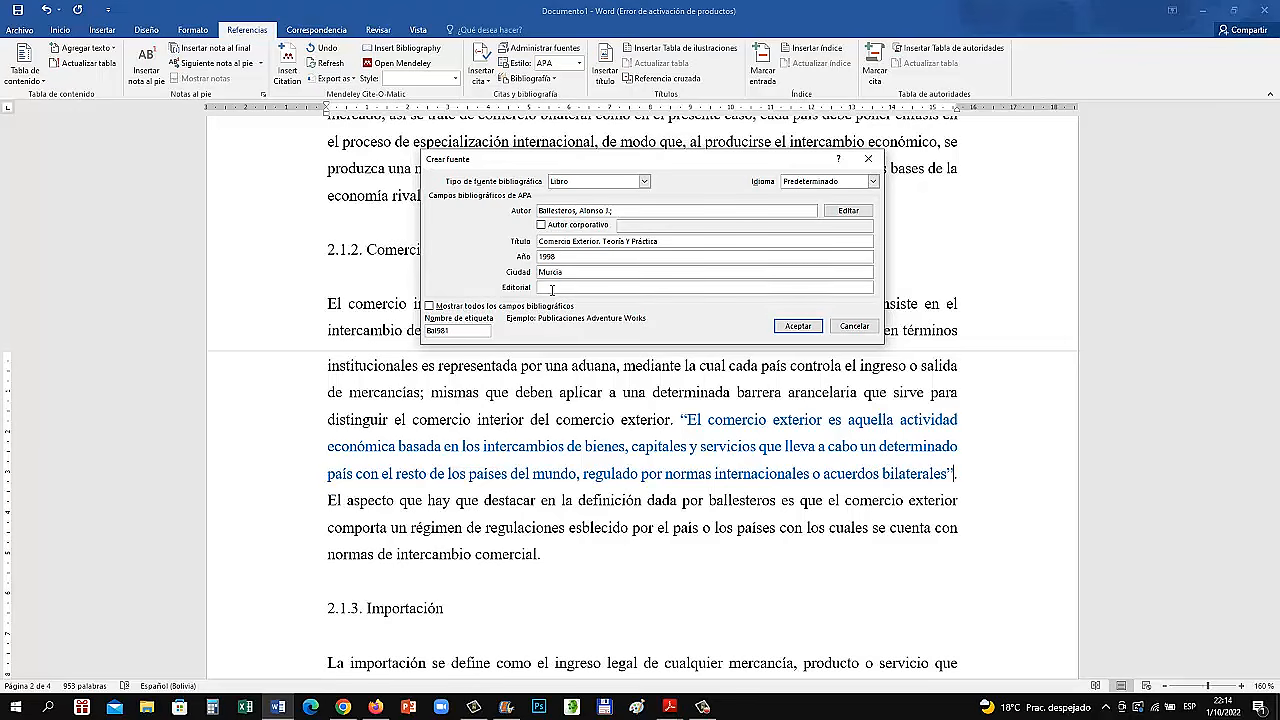
type("U")
type("Uni")
type("versidad de Murcia")
left_click(797, 327)
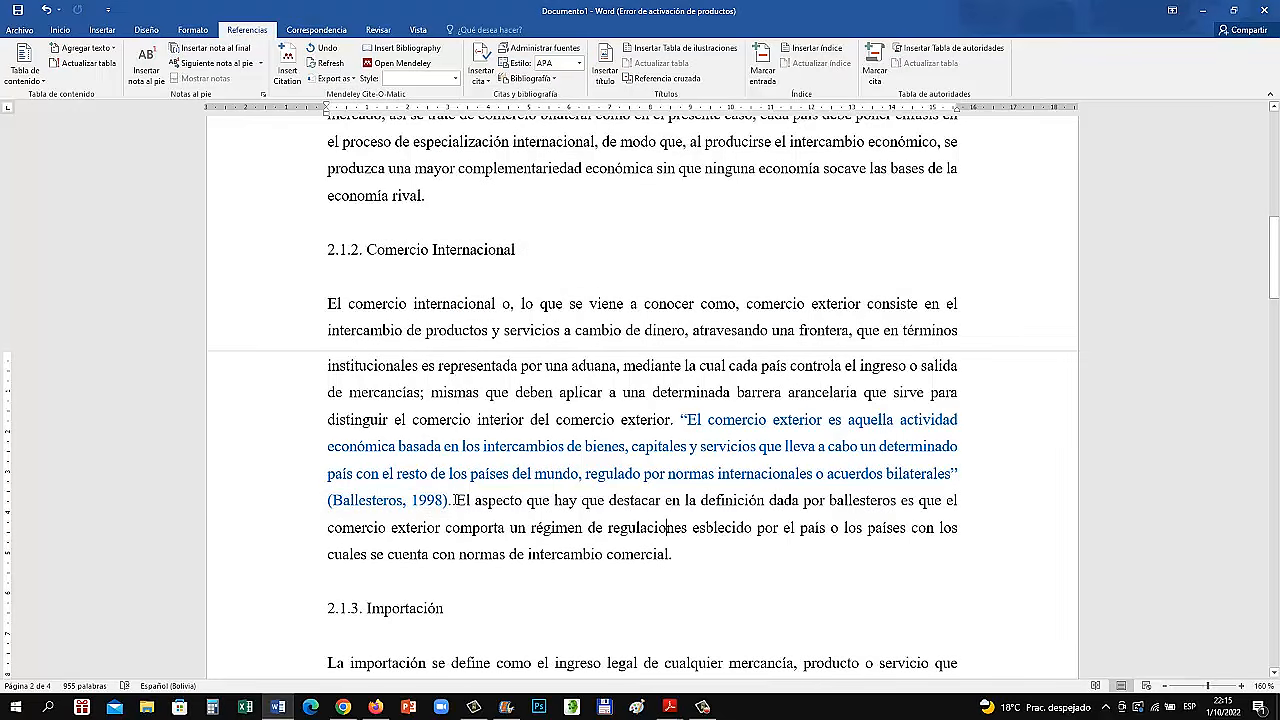
Edit the citation after the blue quotation to add page number 11
left_click(412, 501)
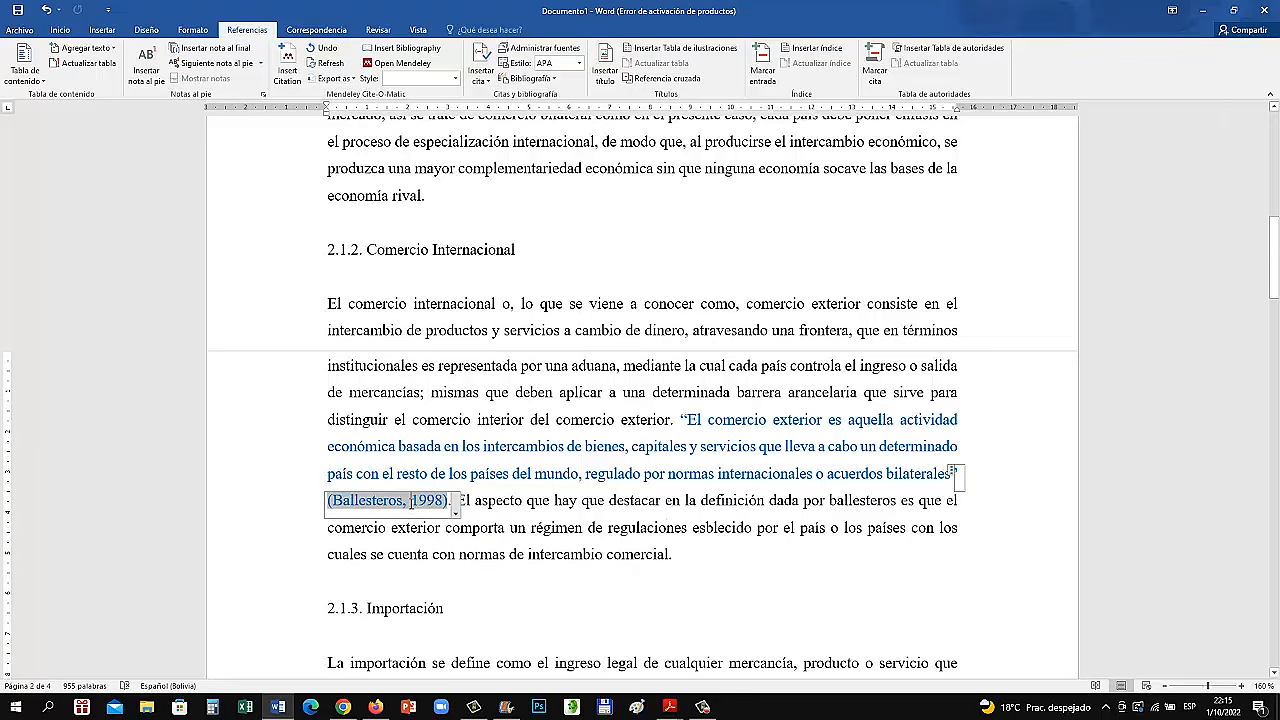
left_click(500, 530)
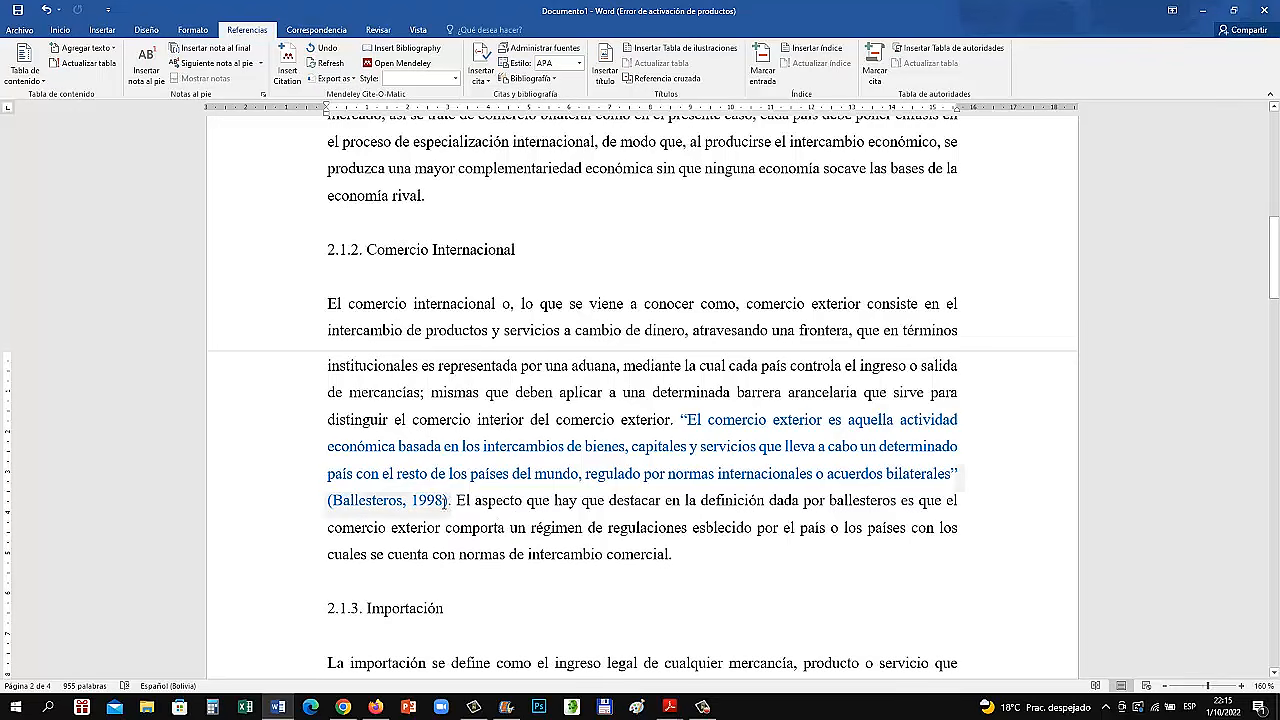
left_click(452, 506)
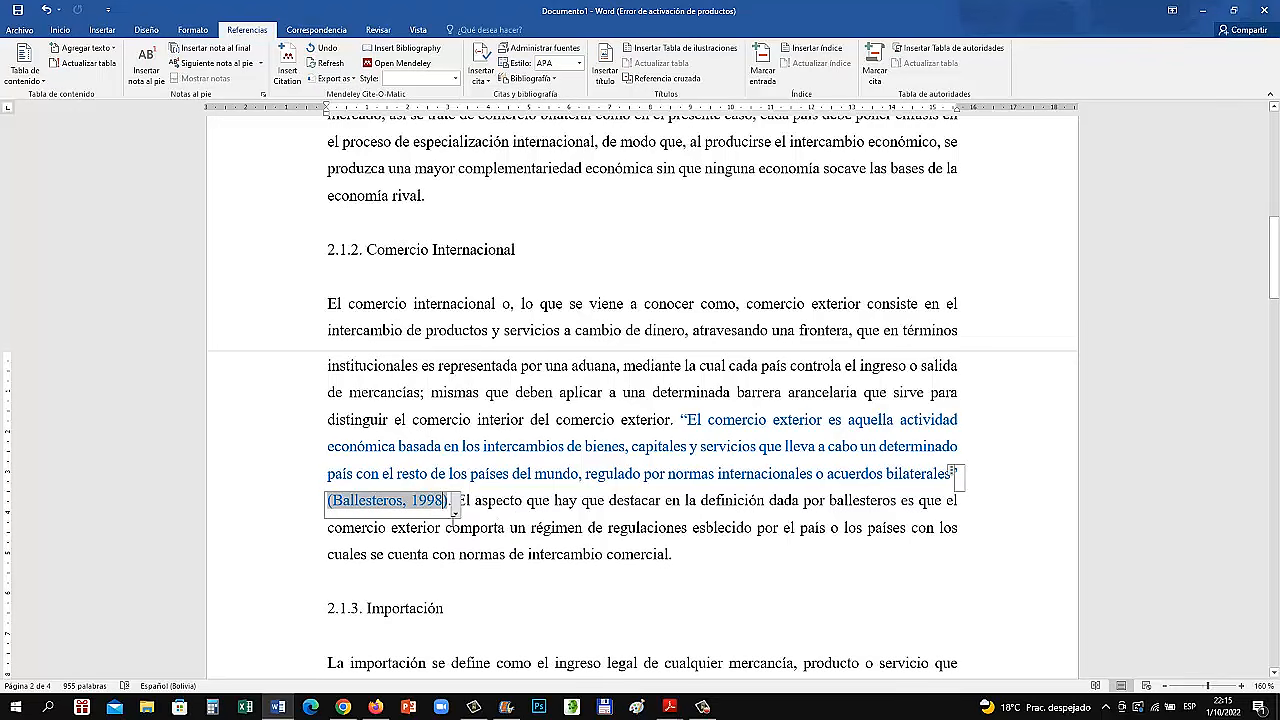
left_click(456, 512)
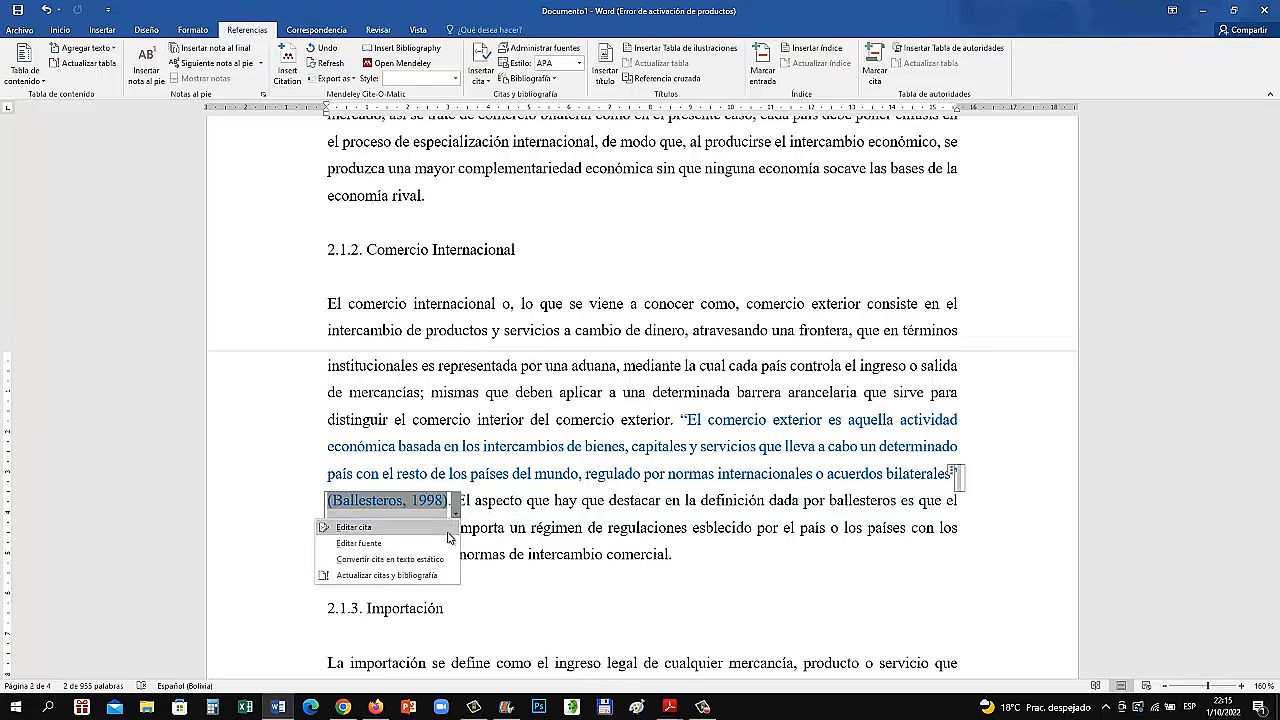
left_click(397, 528)
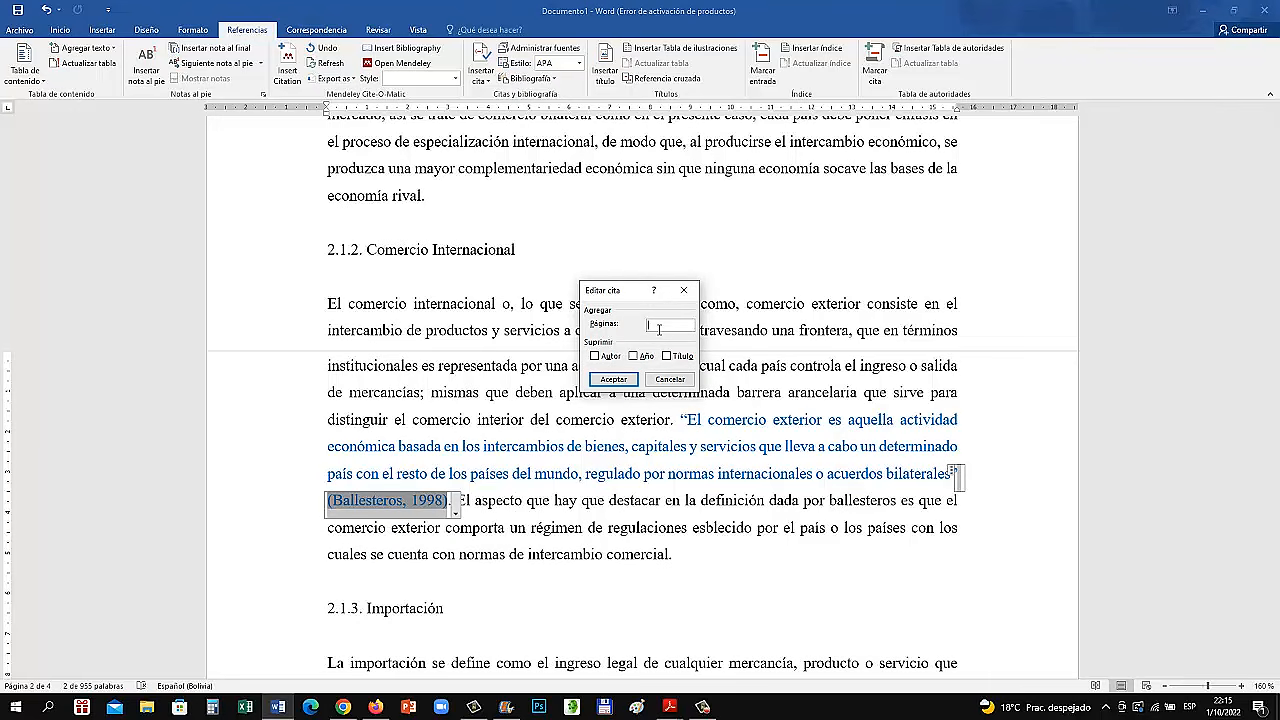
left_click(613, 379)
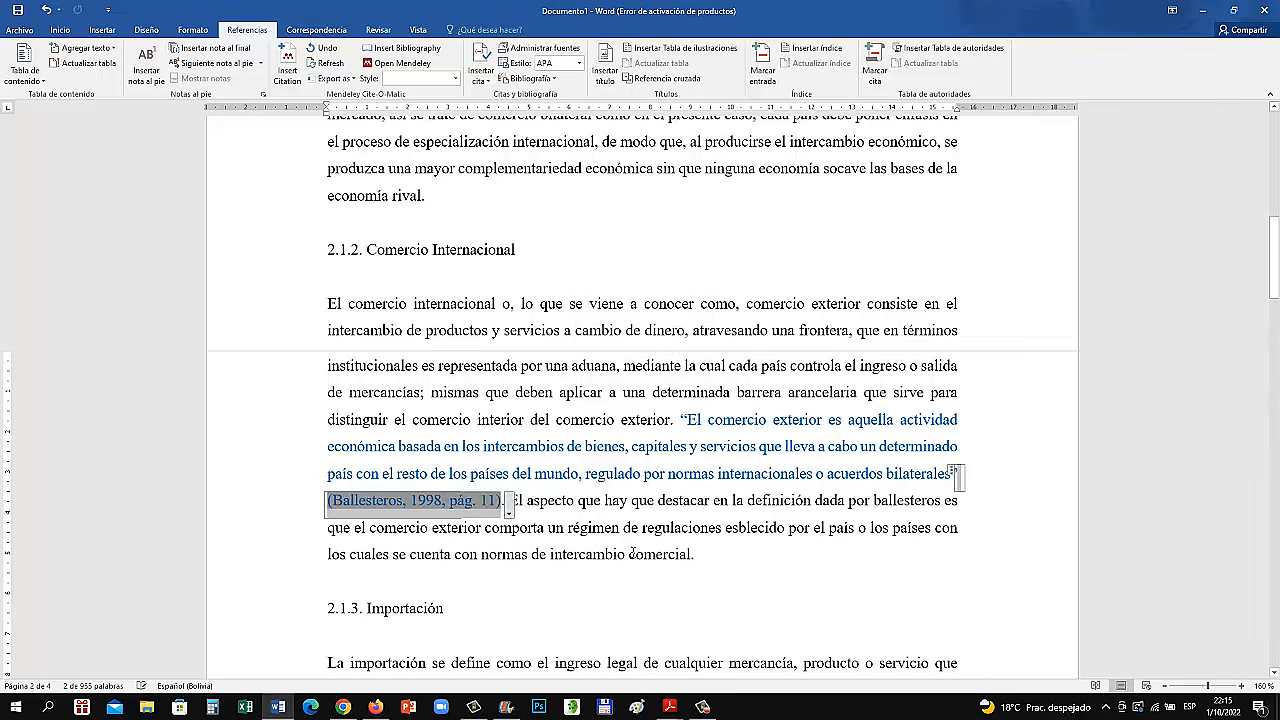
left_click(640, 540)
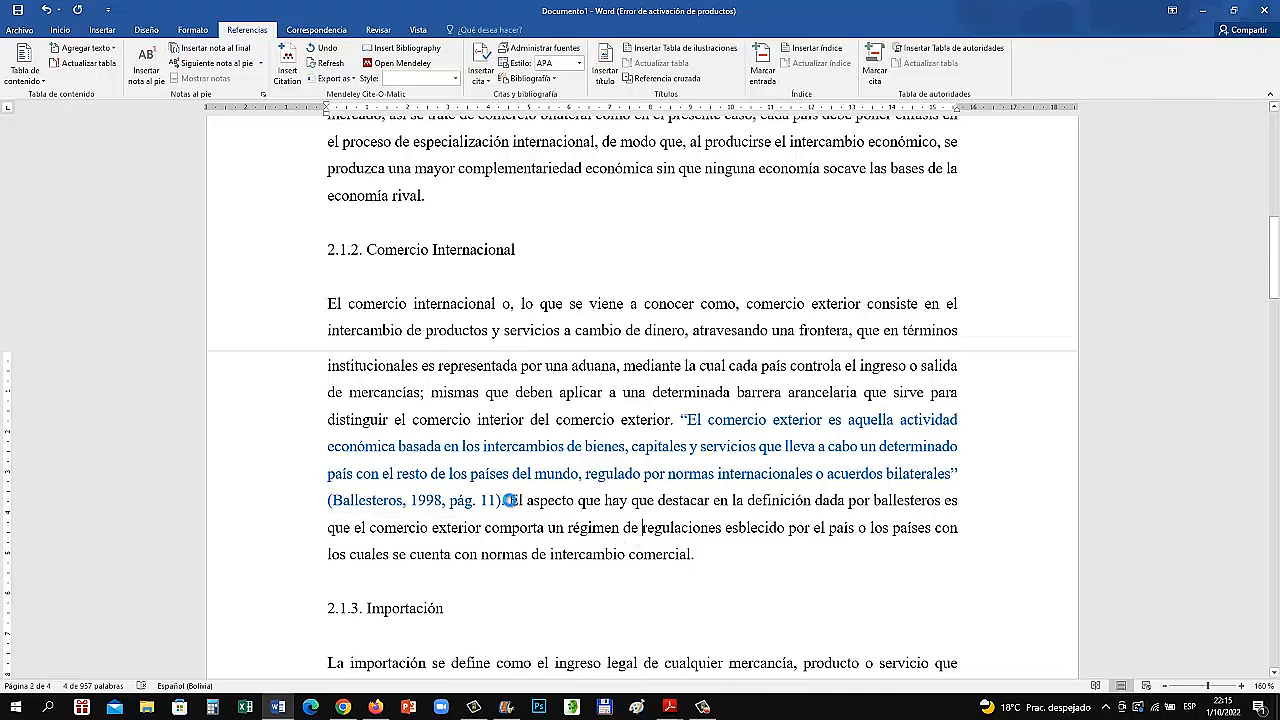
Insert a lead-in before the blue quotation reading "De acuerdo con", the author's surname and "(1998)"
scroll(600, 497, "down", 3)
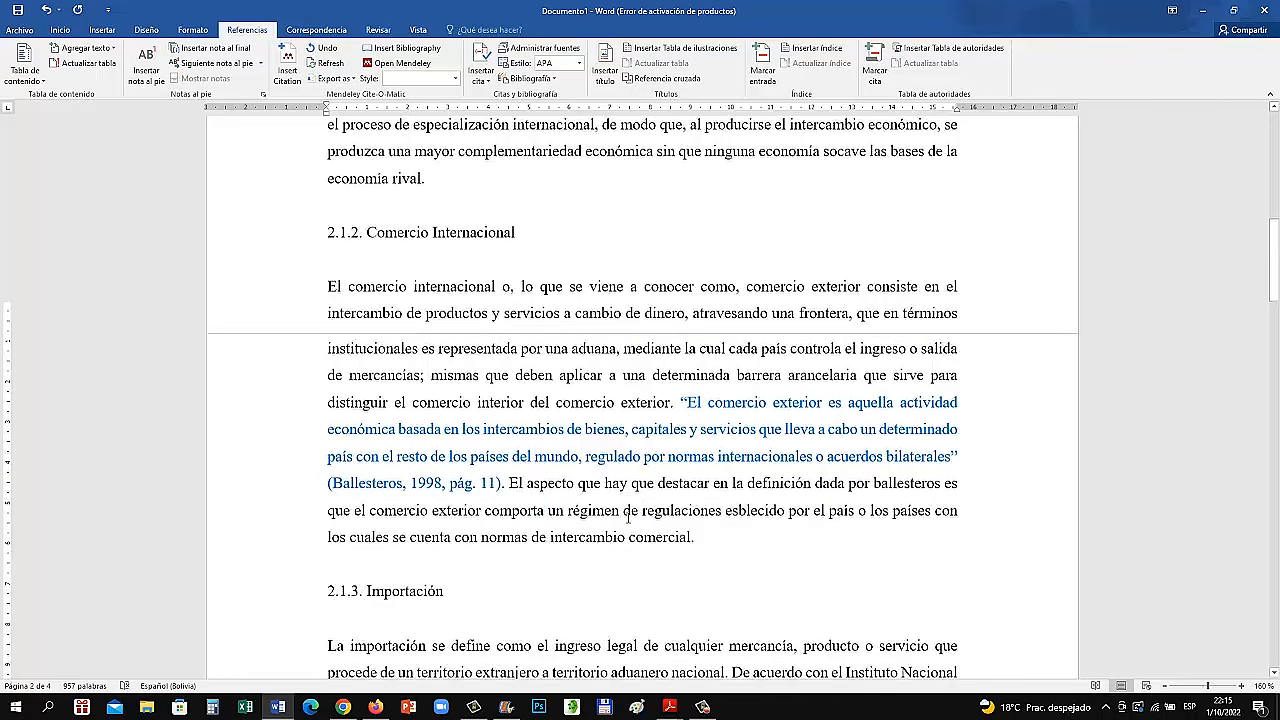
scroll(679, 314, "up", 2)
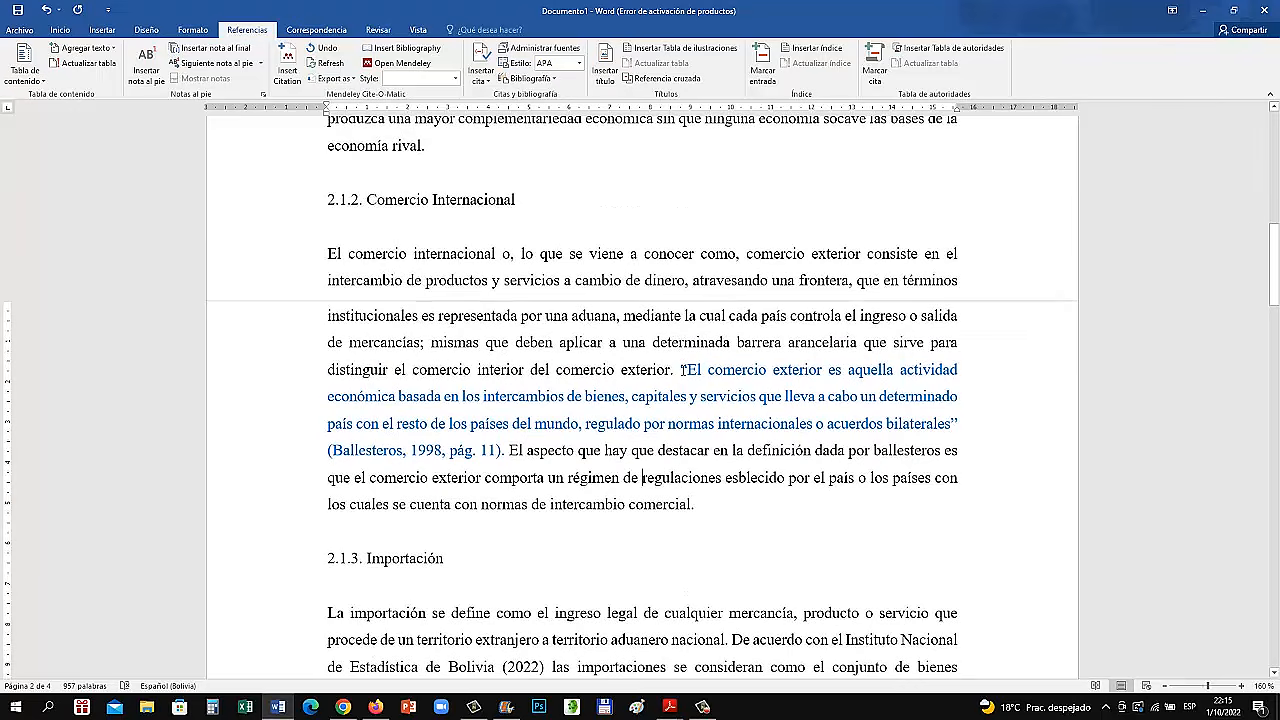
left_click(683, 372)
key("BackSpace")
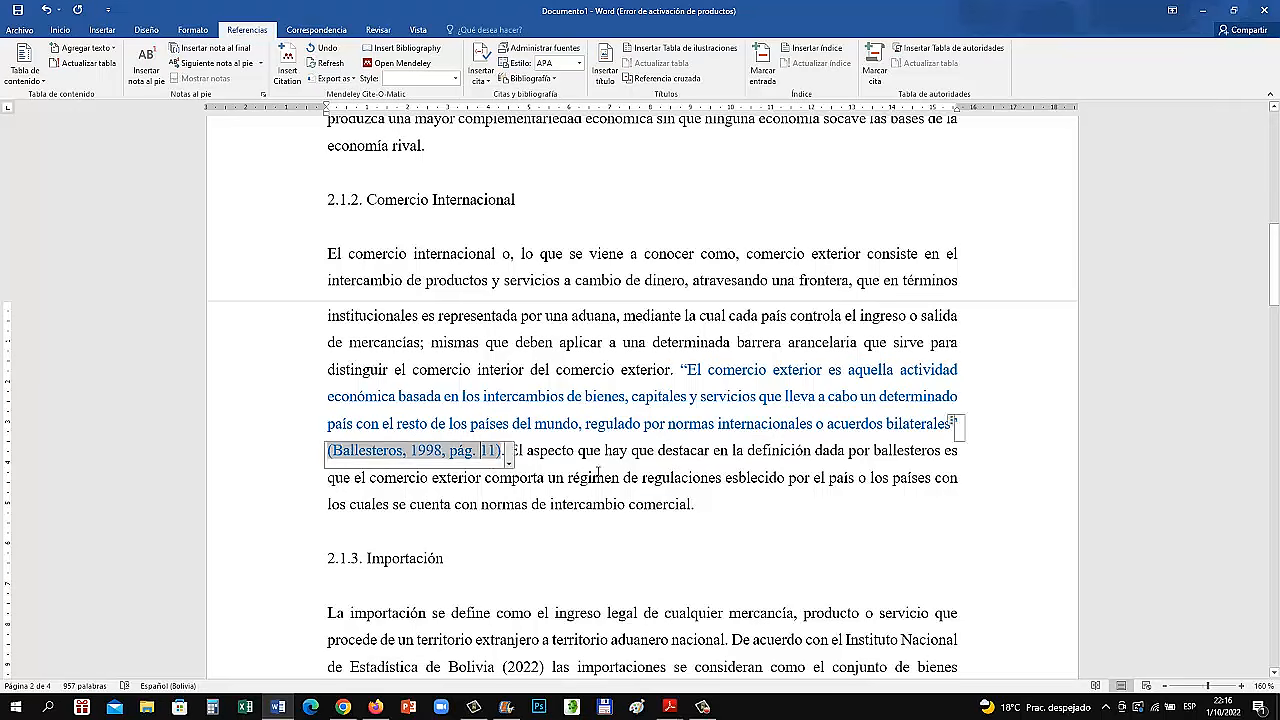
left_click(487, 452)
left_click(680, 369)
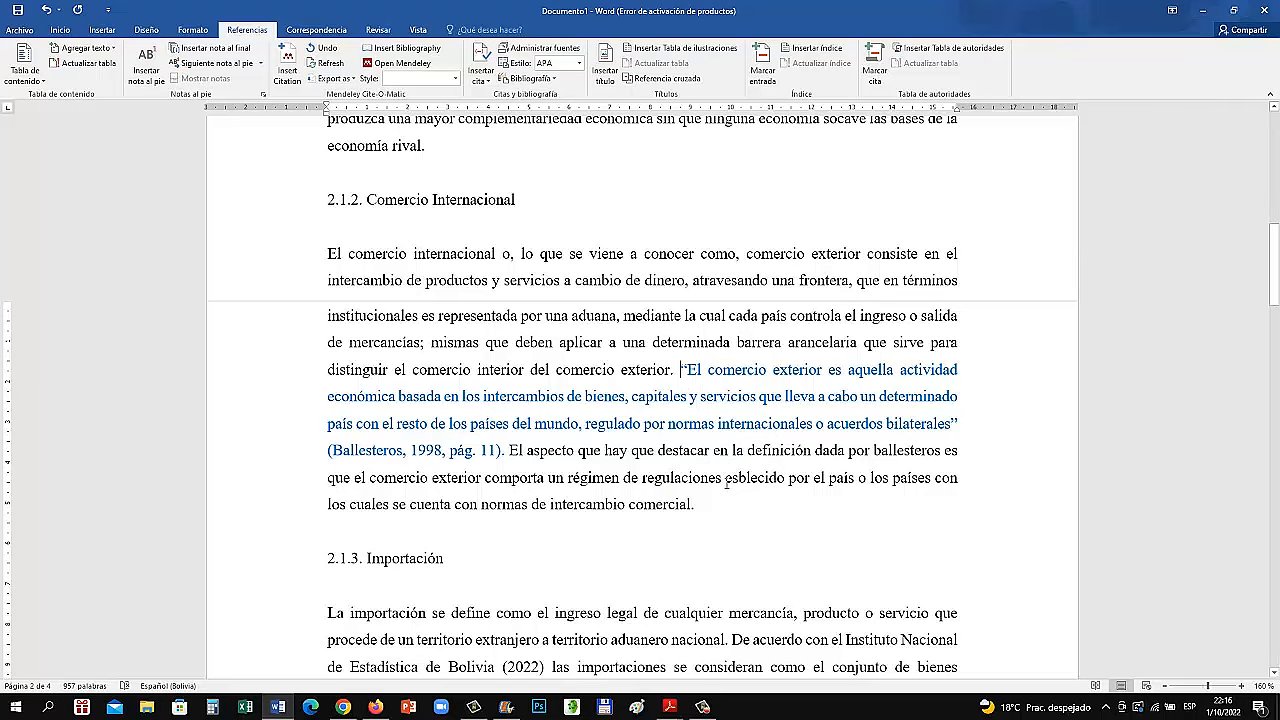
type("De acuerdo co")
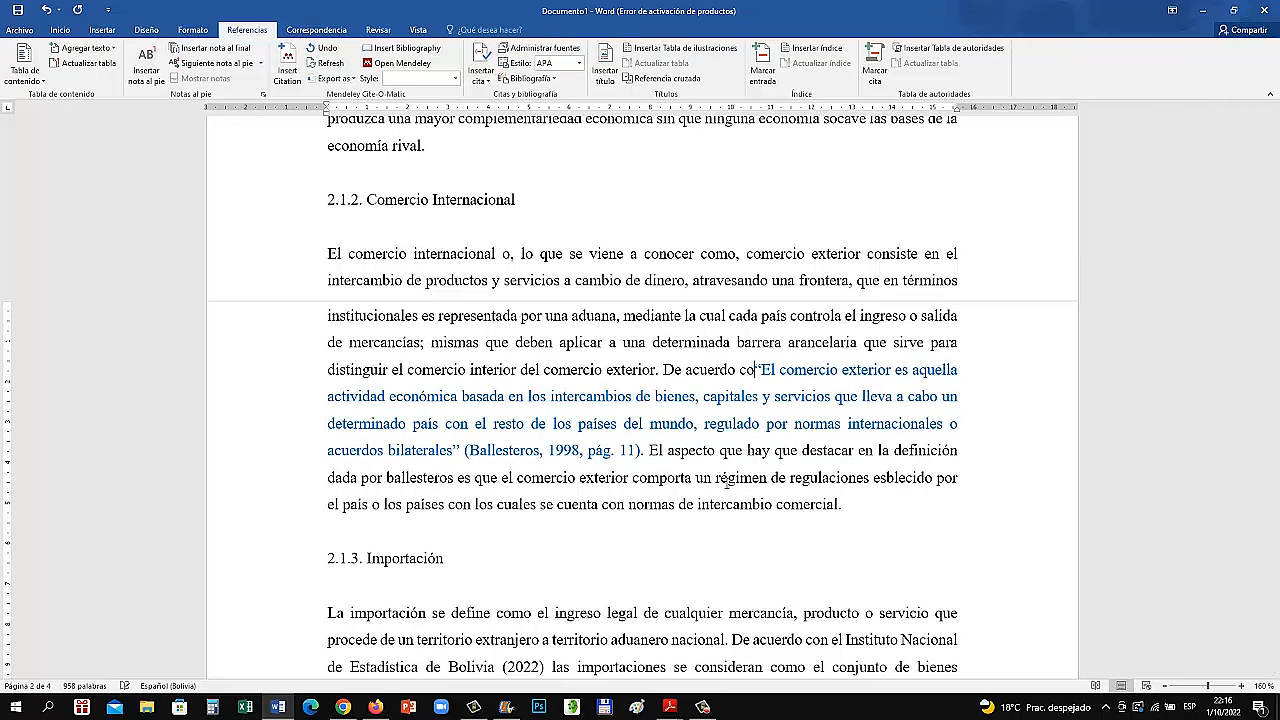
type("n Ballester")
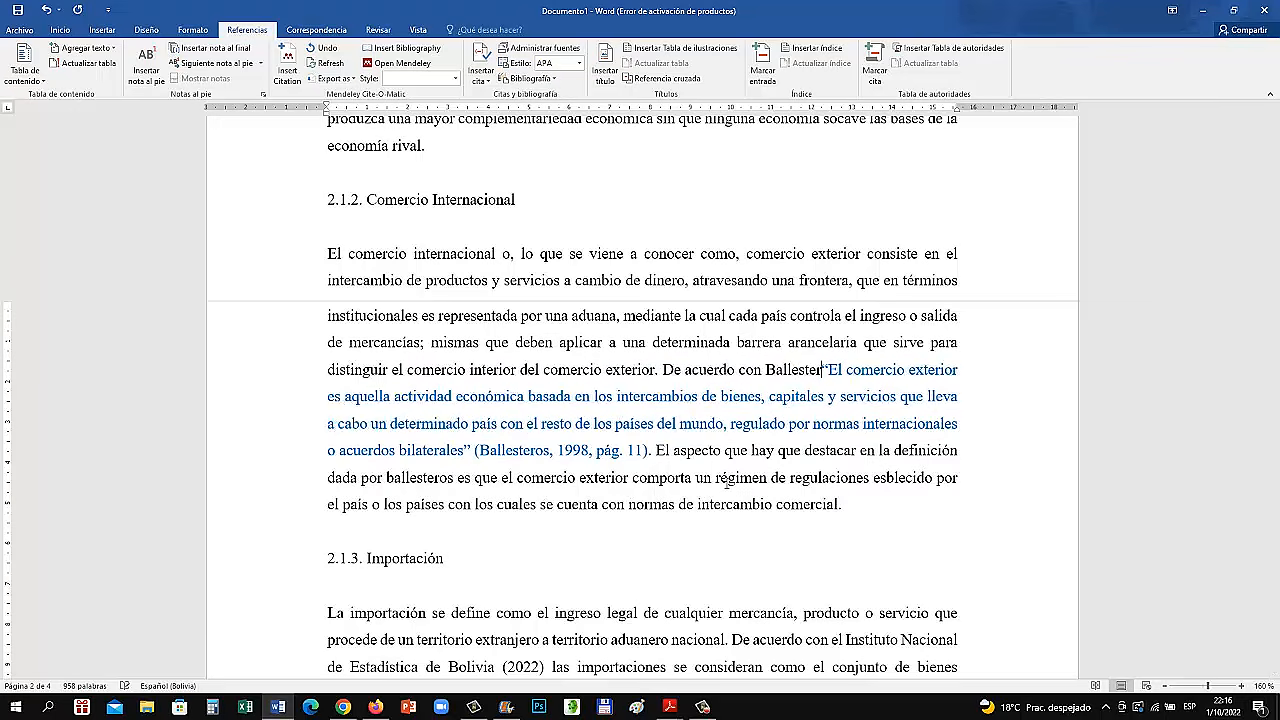
type("ios")
key("BackSpace")
key("BackSpace")
key("BackSpace")
key("BackSpace")
type("os (")
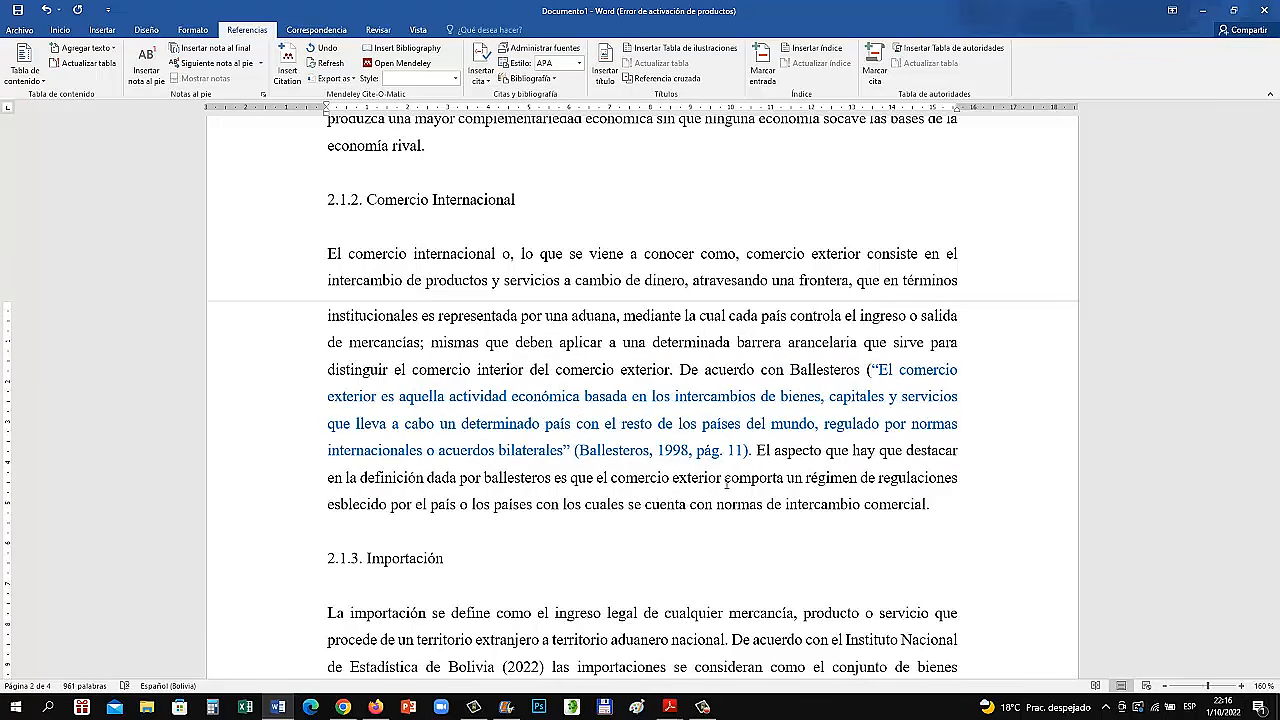
type("199")
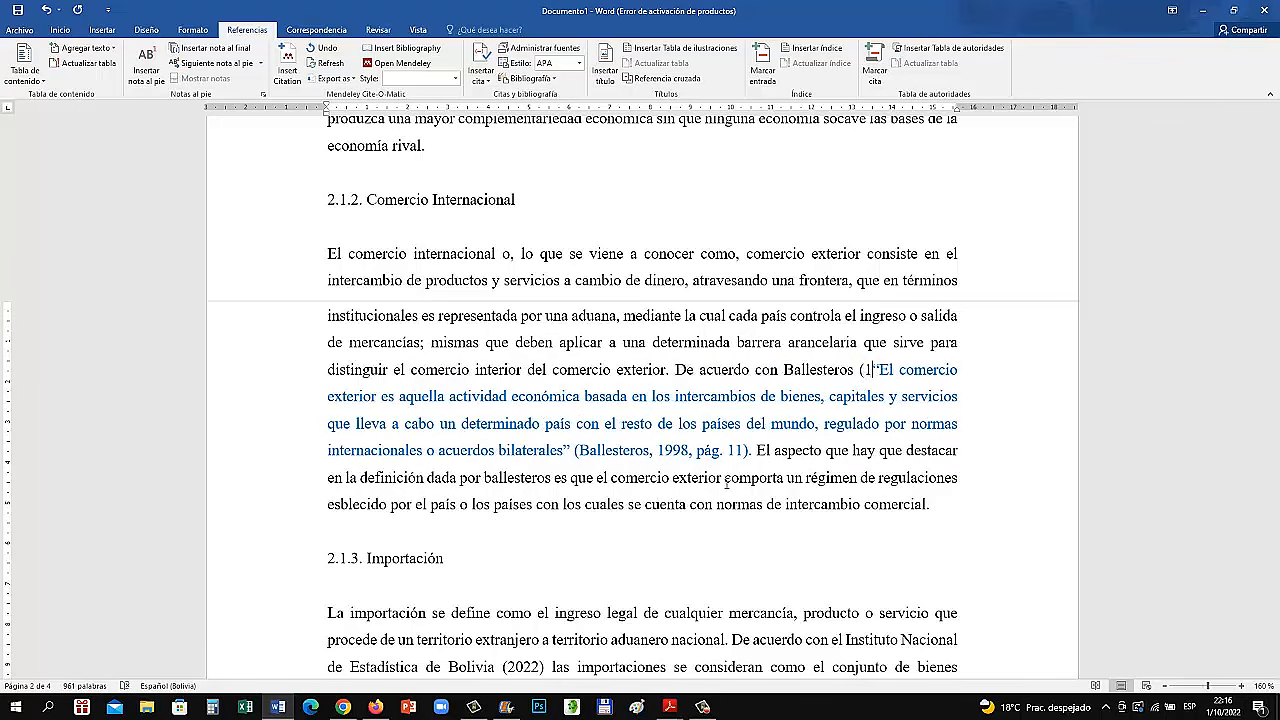
type("8)")
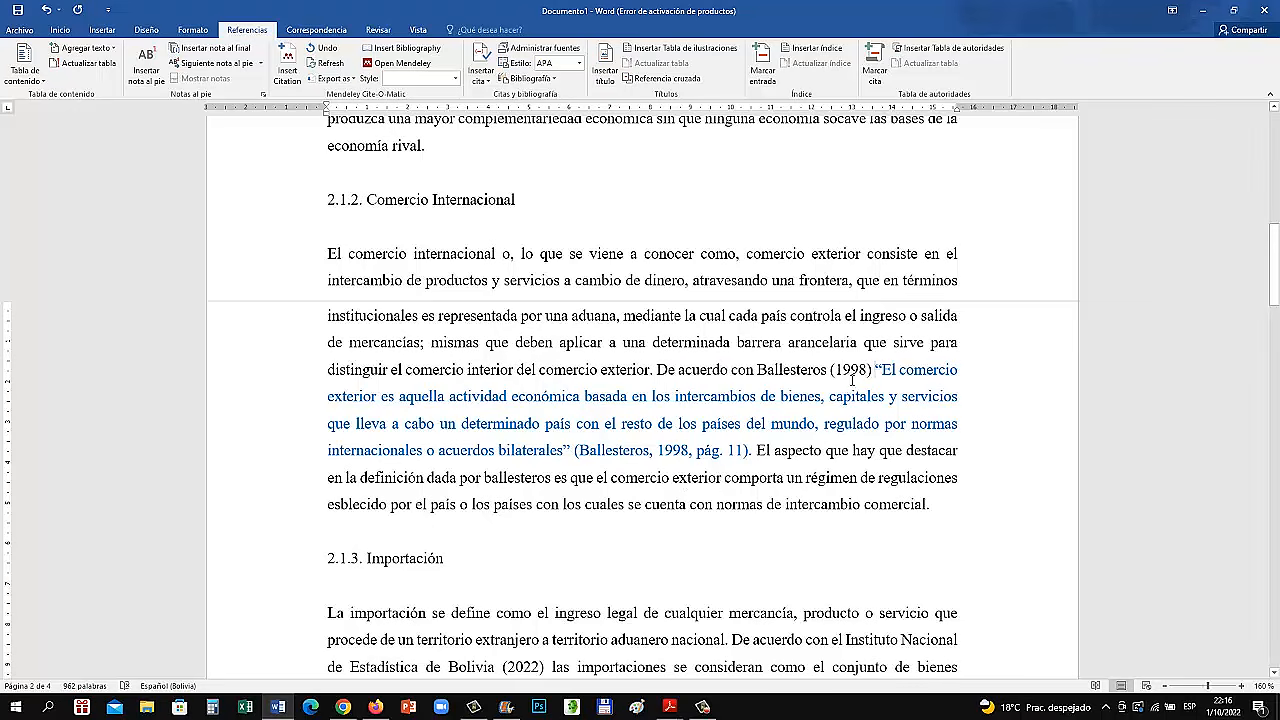
left_click(740, 450)
right_click(745, 458)
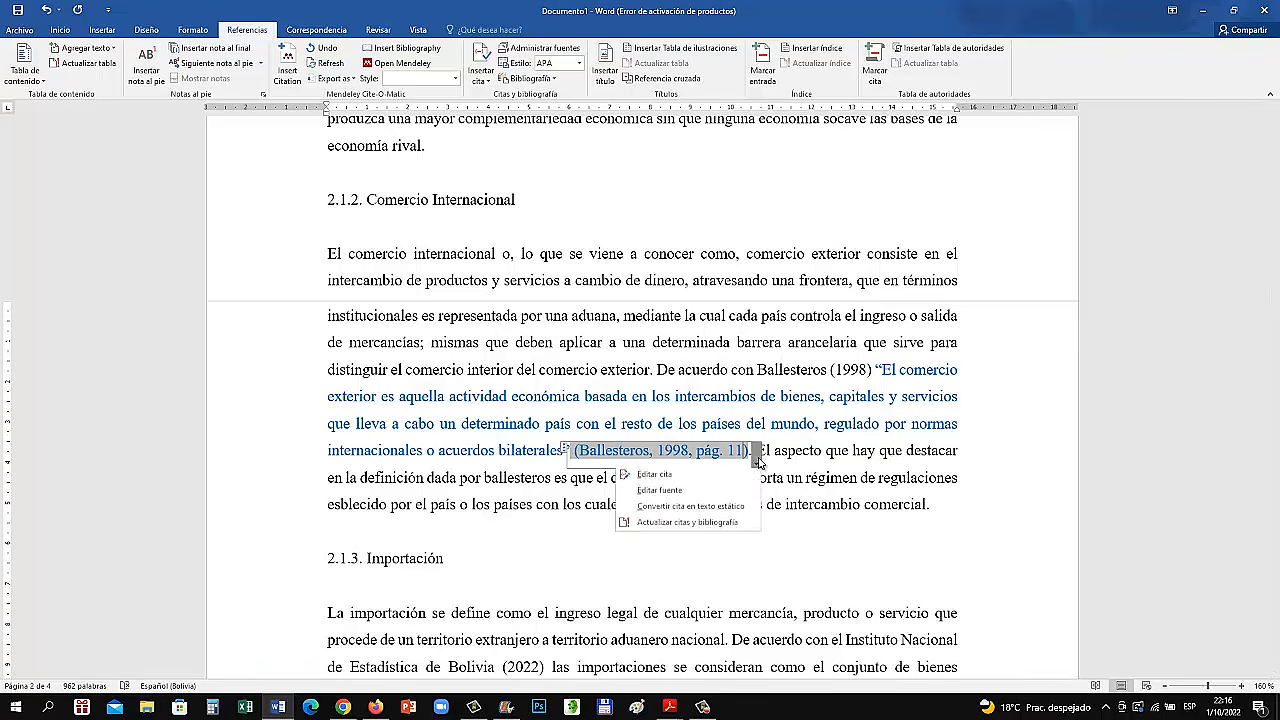
left_click(654, 477)
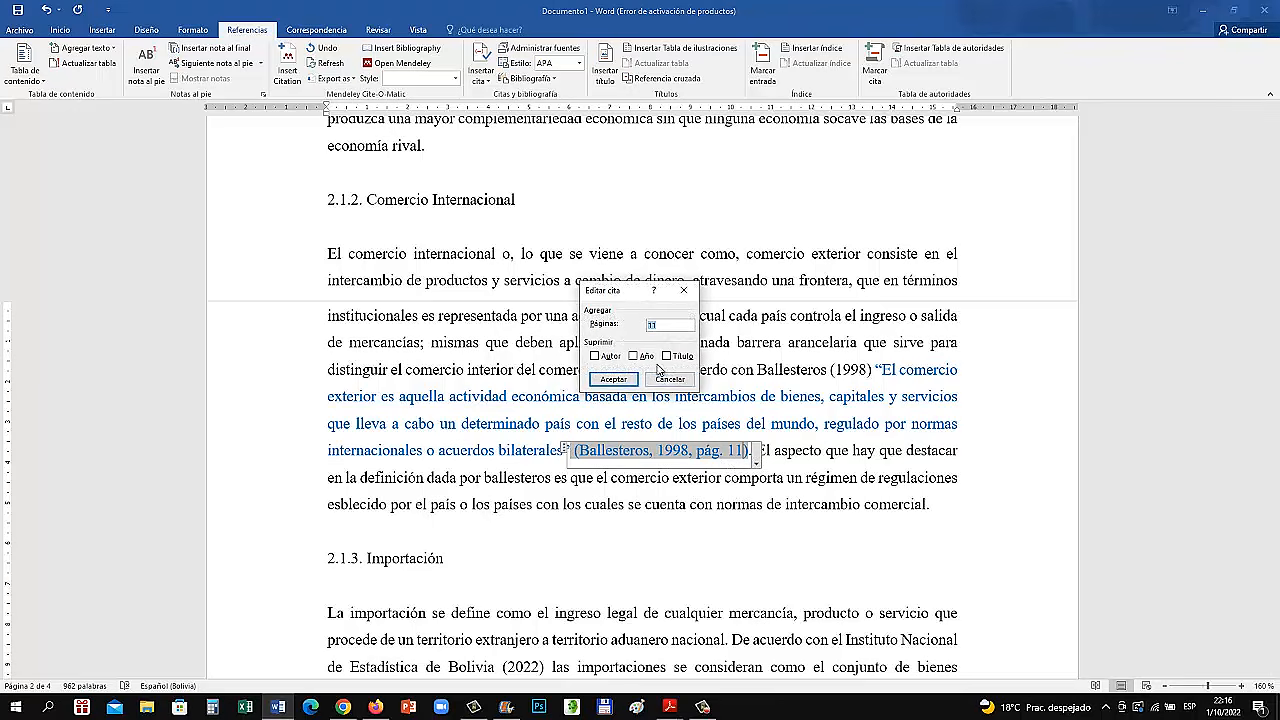
left_click(669, 380)
Edit the citation after the blue quotation in section 2.1.2 to suppress its author and year
left_click(757, 462)
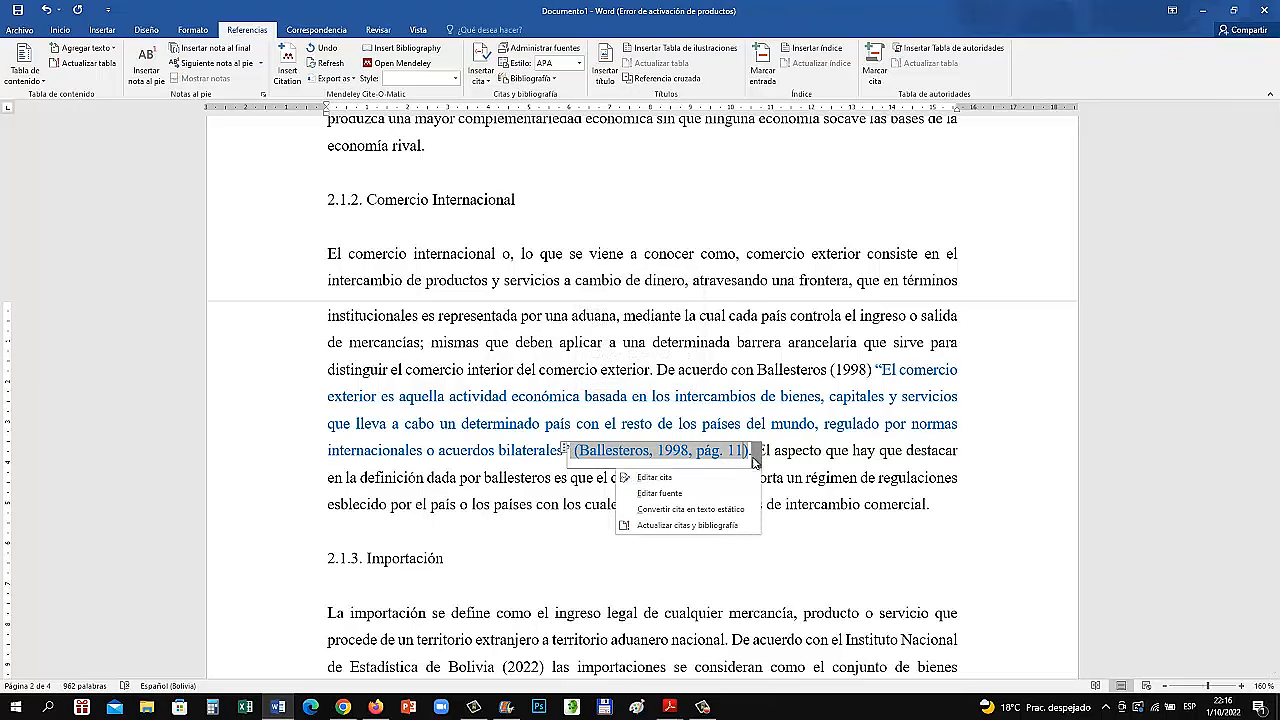
left_click(655, 477)
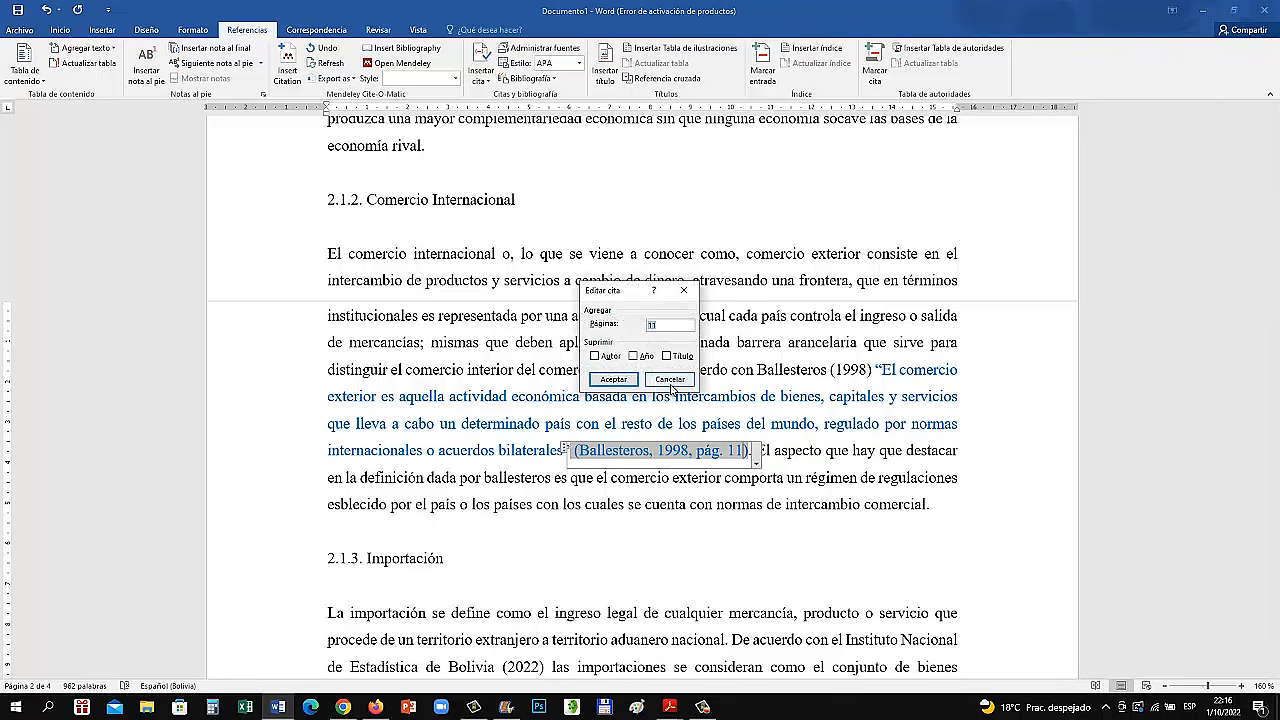
left_click(613, 379)
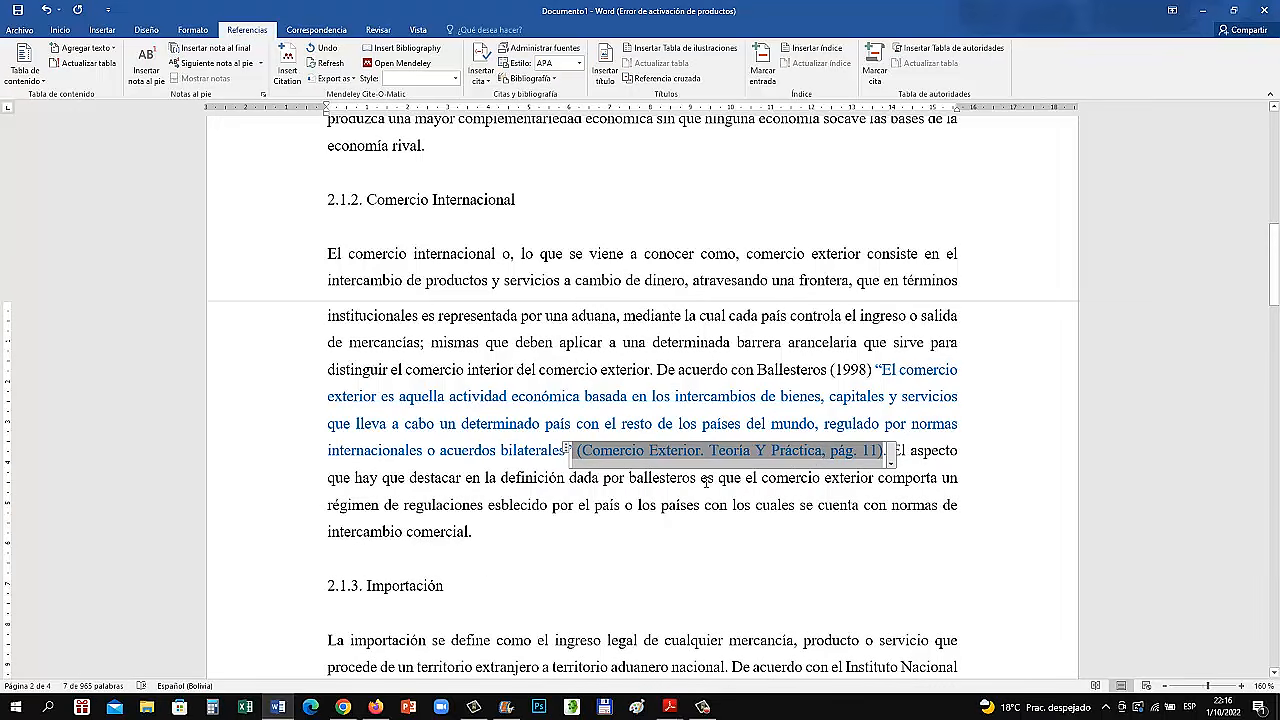
left_click(890, 461)
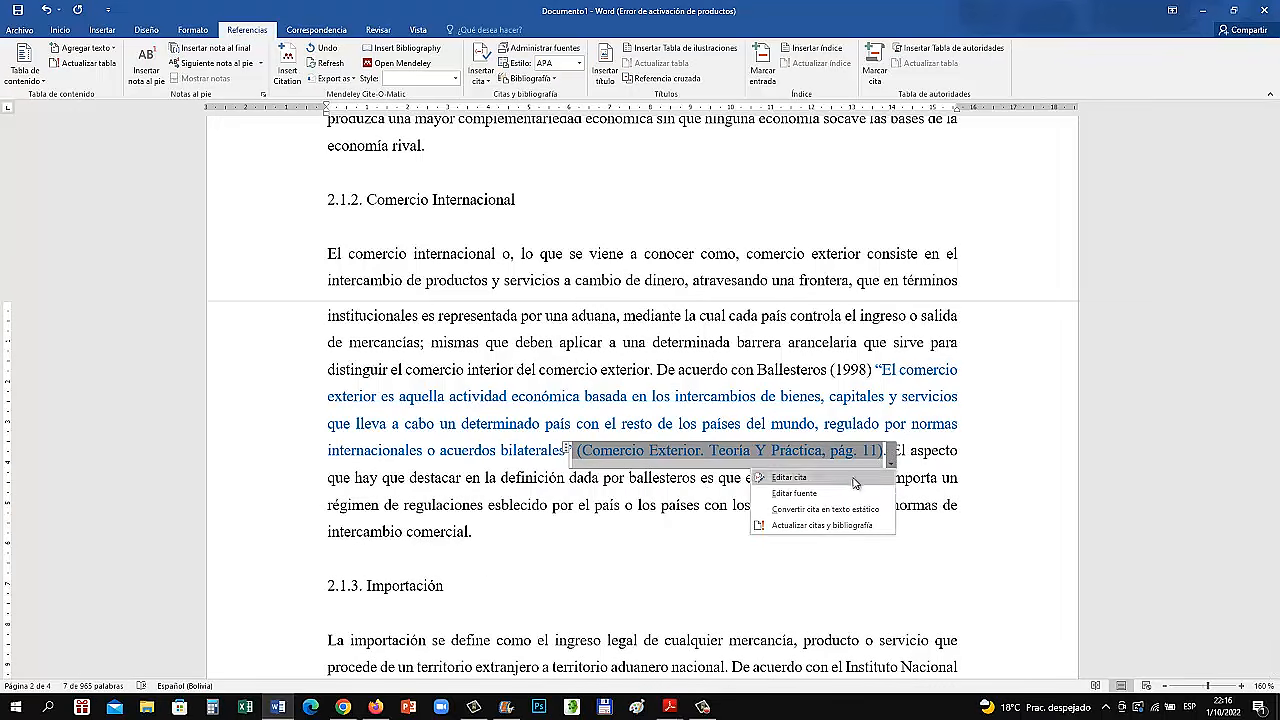
left_click(814, 495)
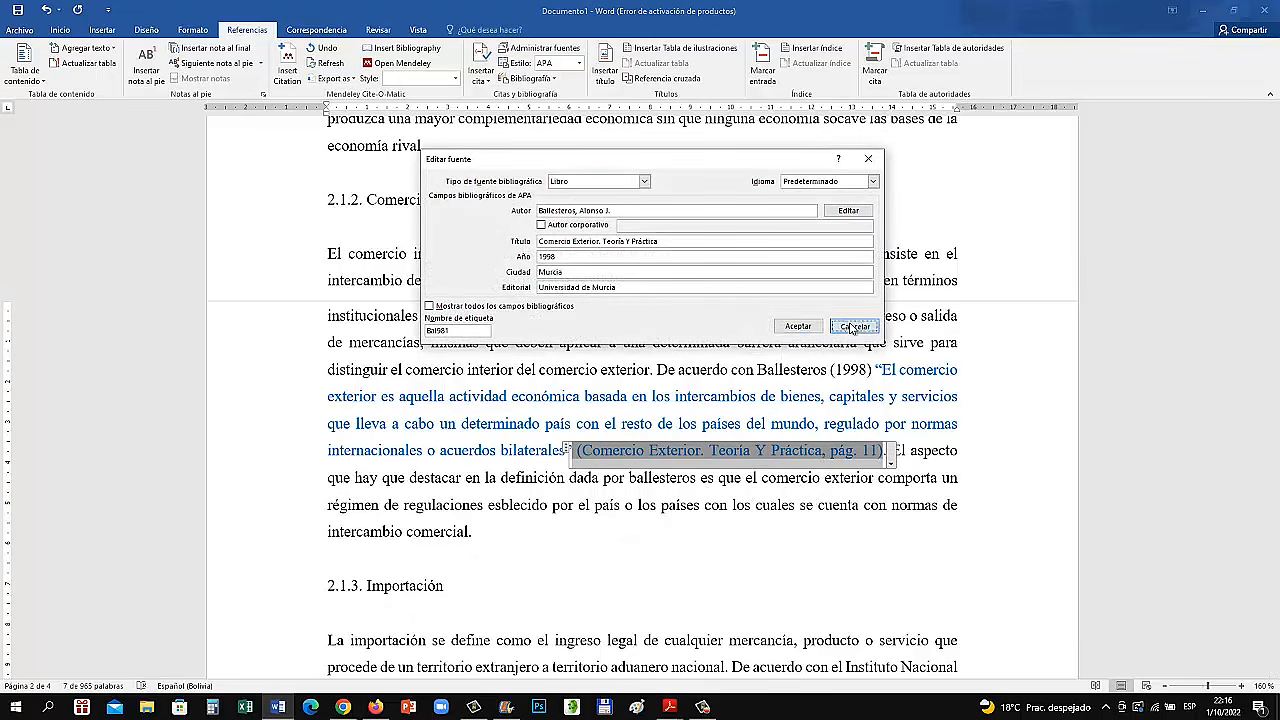
left_click(852, 327)
Suppress the title as well in the citation after the blue quotation, leaving only the page number
left_click(890, 461)
left_click(785, 475)
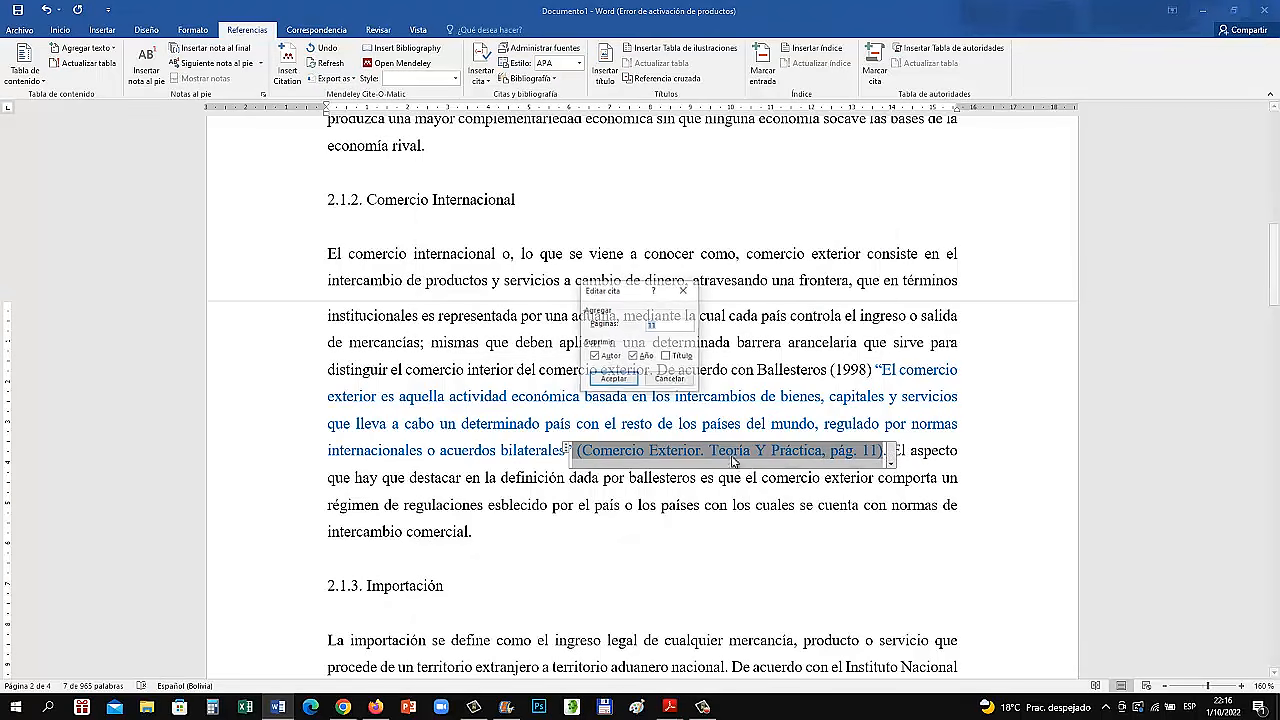
left_click(666, 356)
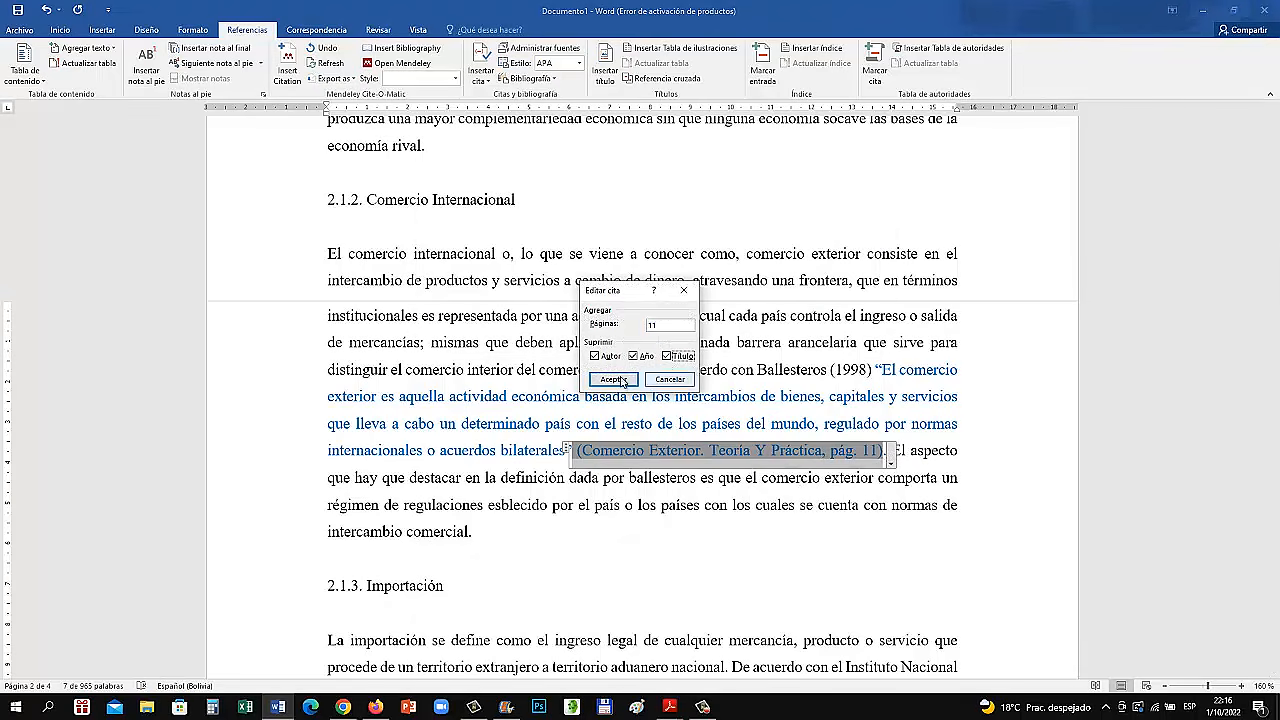
left_click(614, 380)
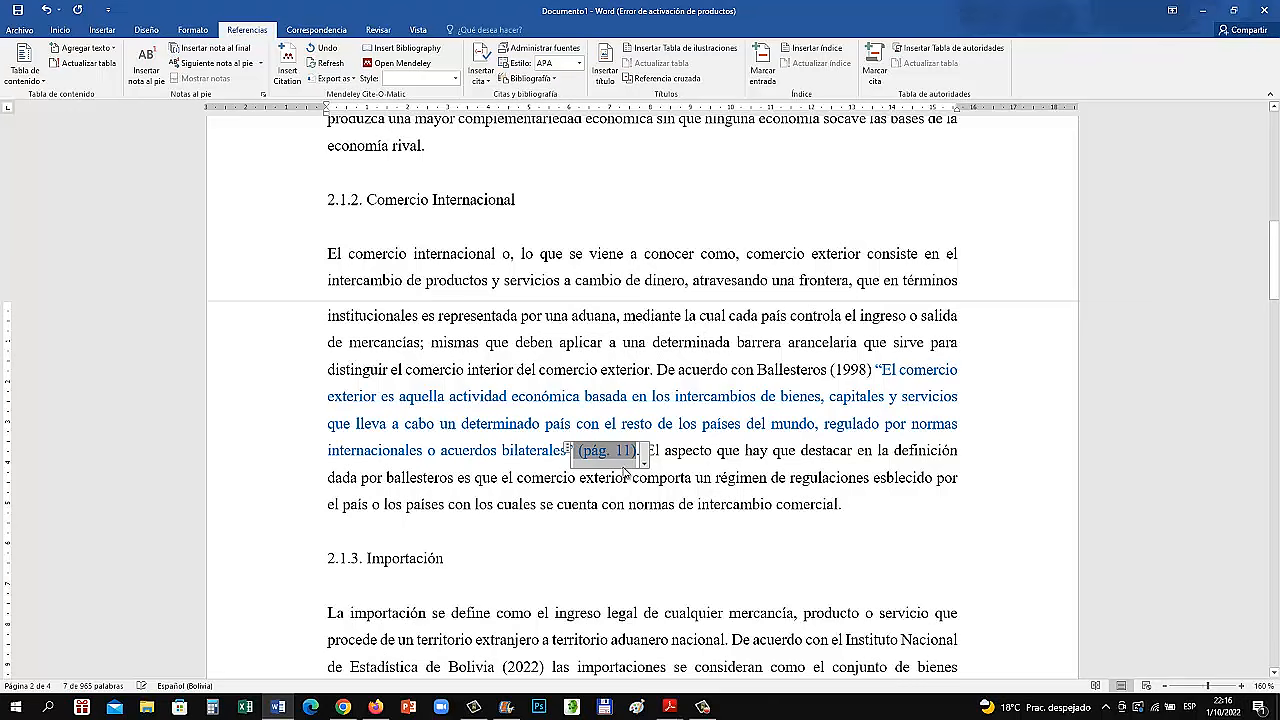
left_click(712, 480)
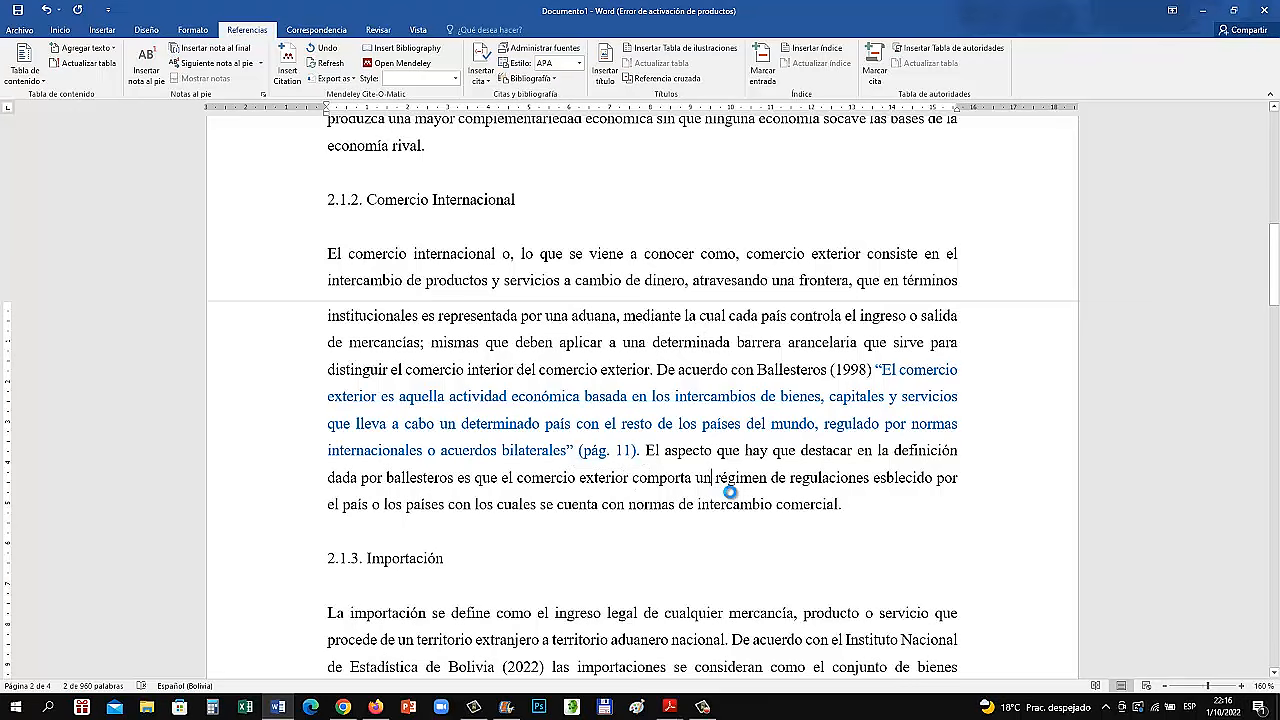
left_click(619, 450)
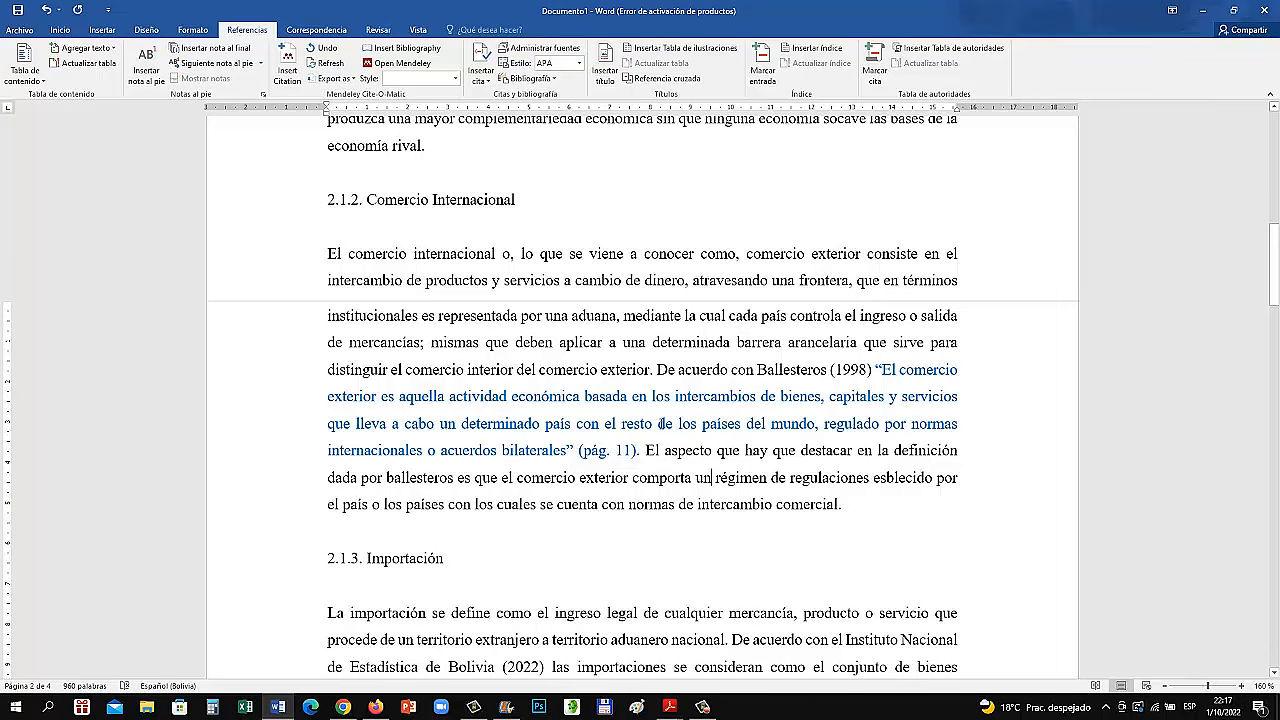
left_click_drag(660, 369, 645, 451)
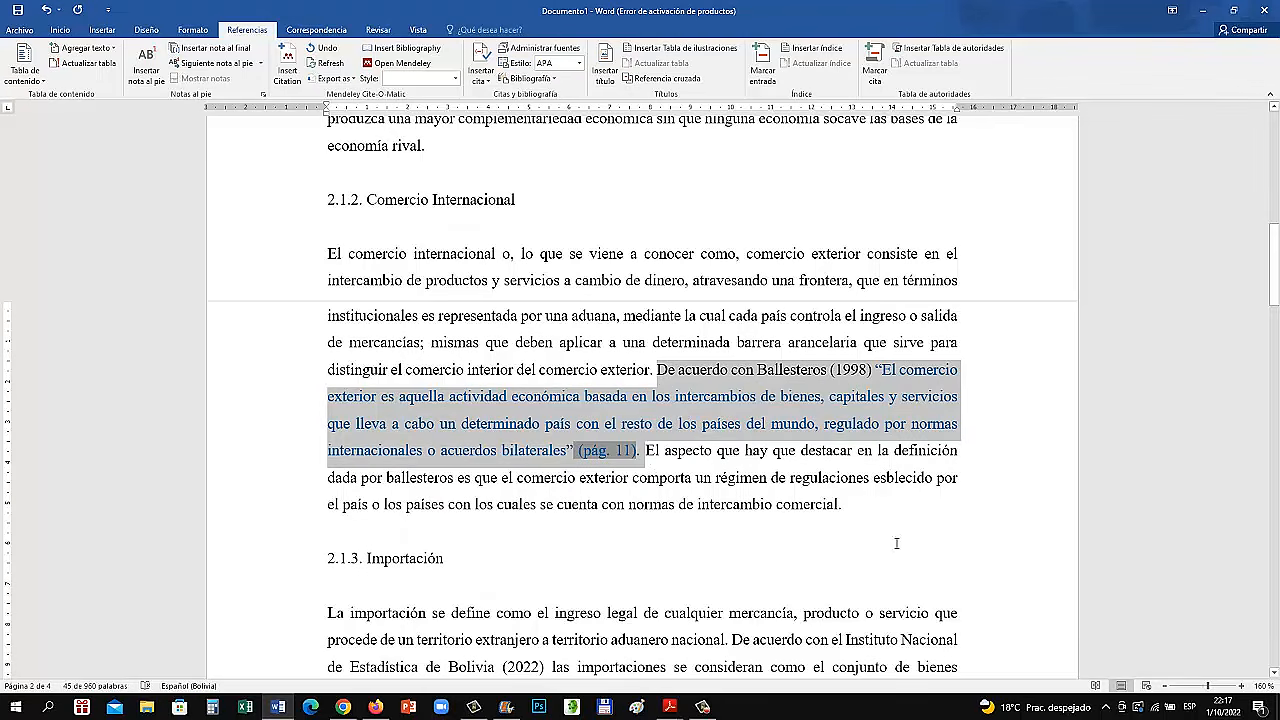
left_click(830, 511)
scroll(710, 403, "down", 2)
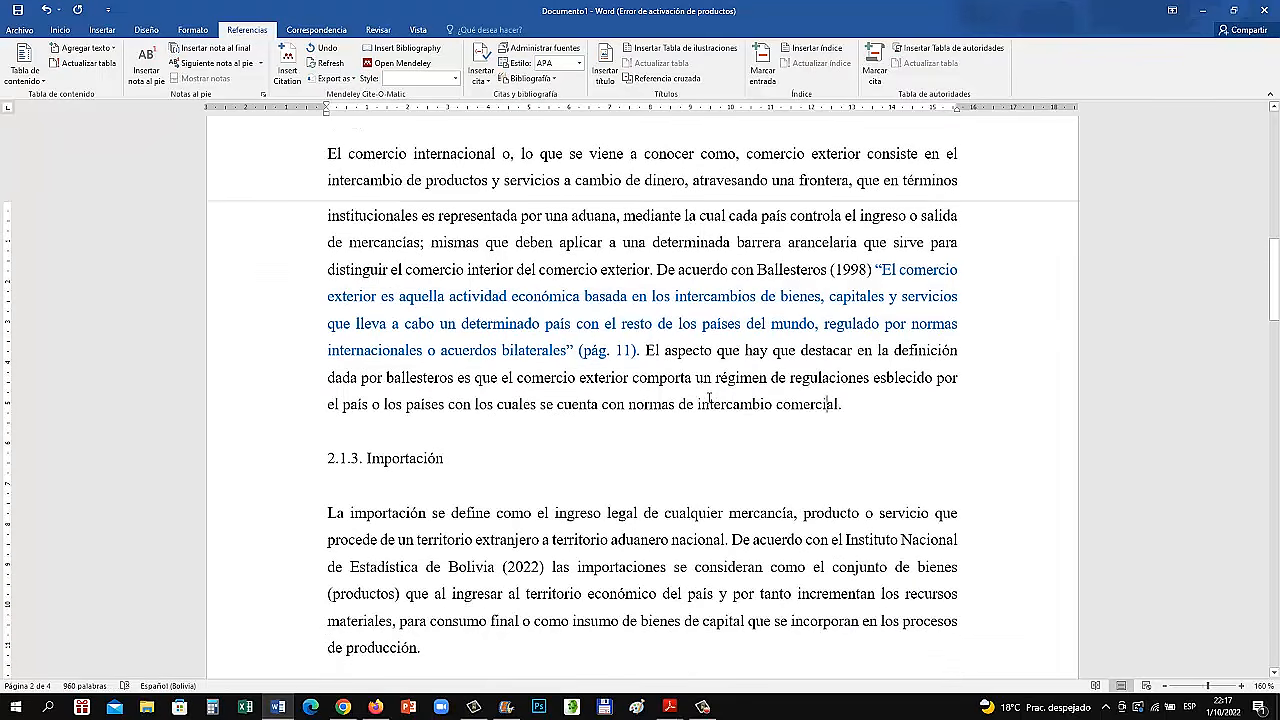
scroll(710, 400, "up", 2)
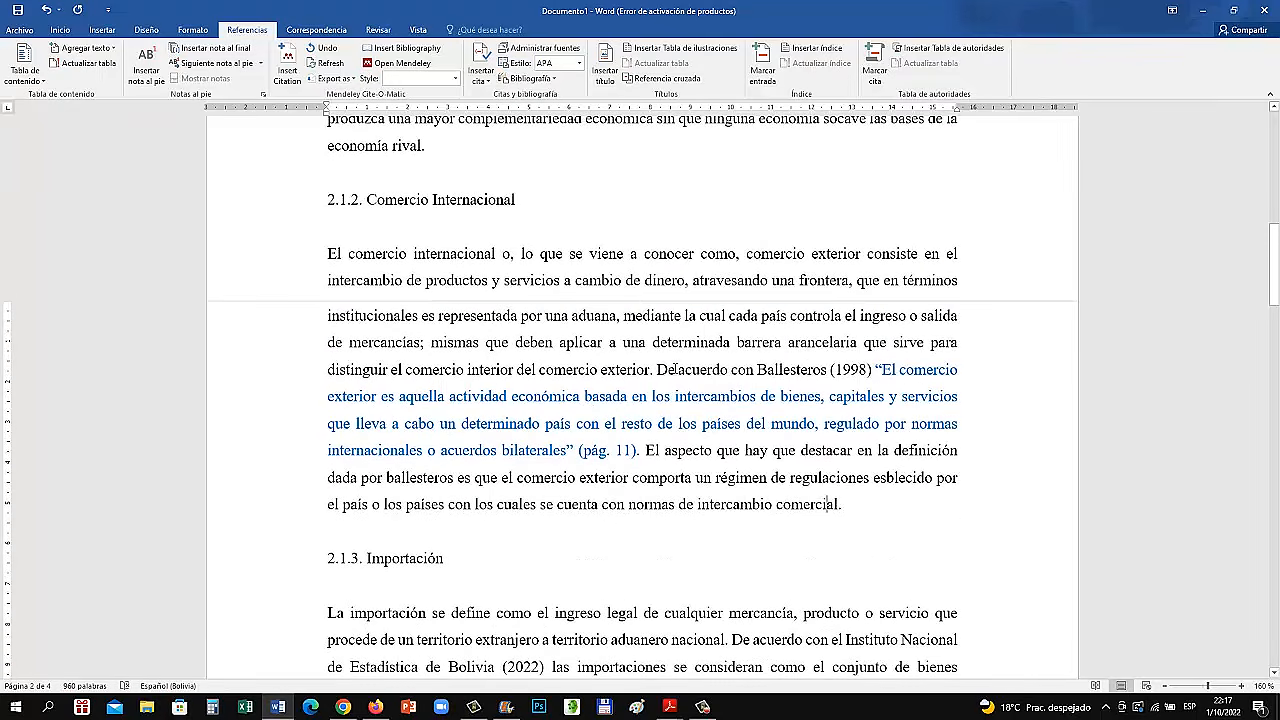
Colour the author's surname and "(1998)" in the lead-in blue to match the quotation in section 2.1.2
left_click_drag(757, 371, 871, 372)
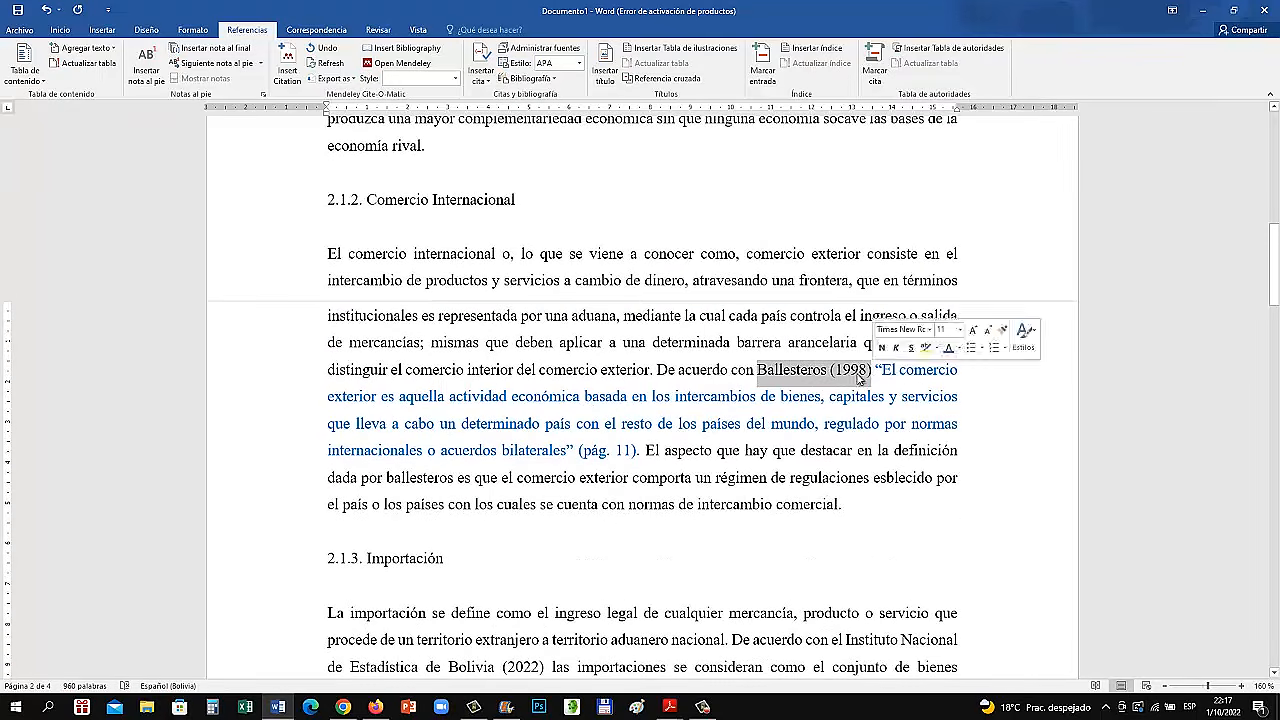
left_click(60, 29)
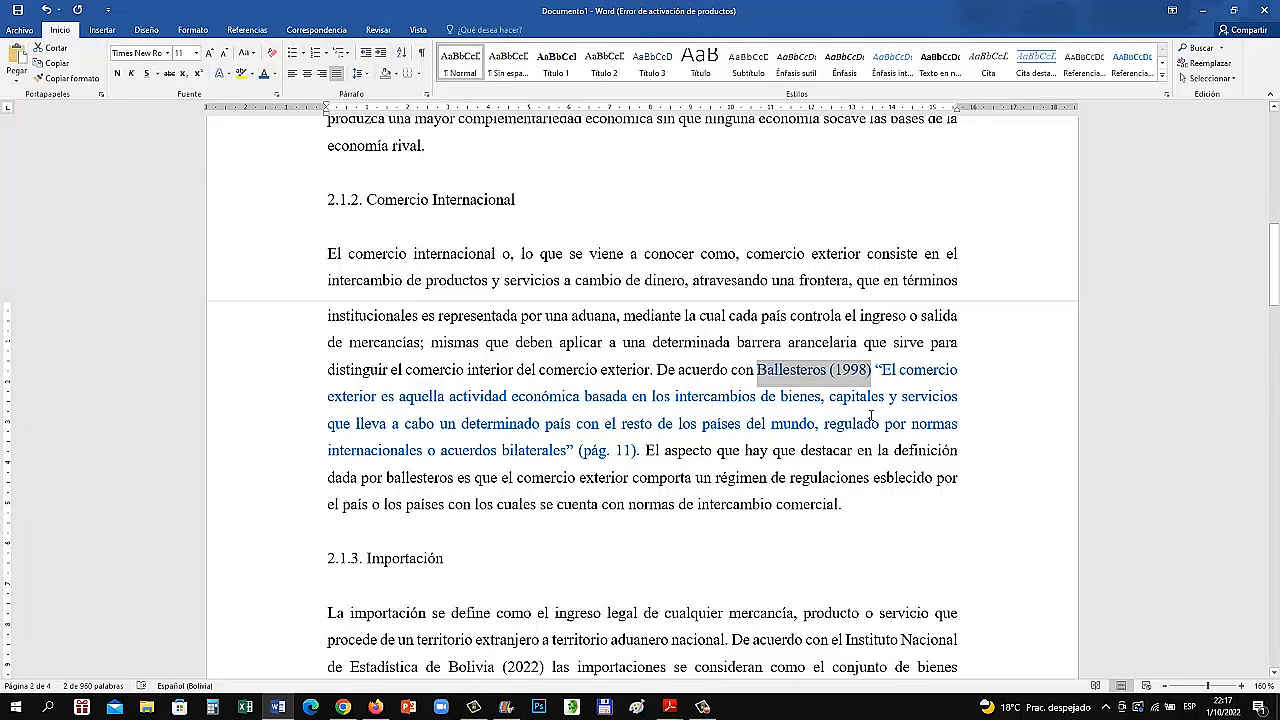
left_click(846, 381)
triple_click(858, 489)
left_click(850, 372)
triple_click(850, 372)
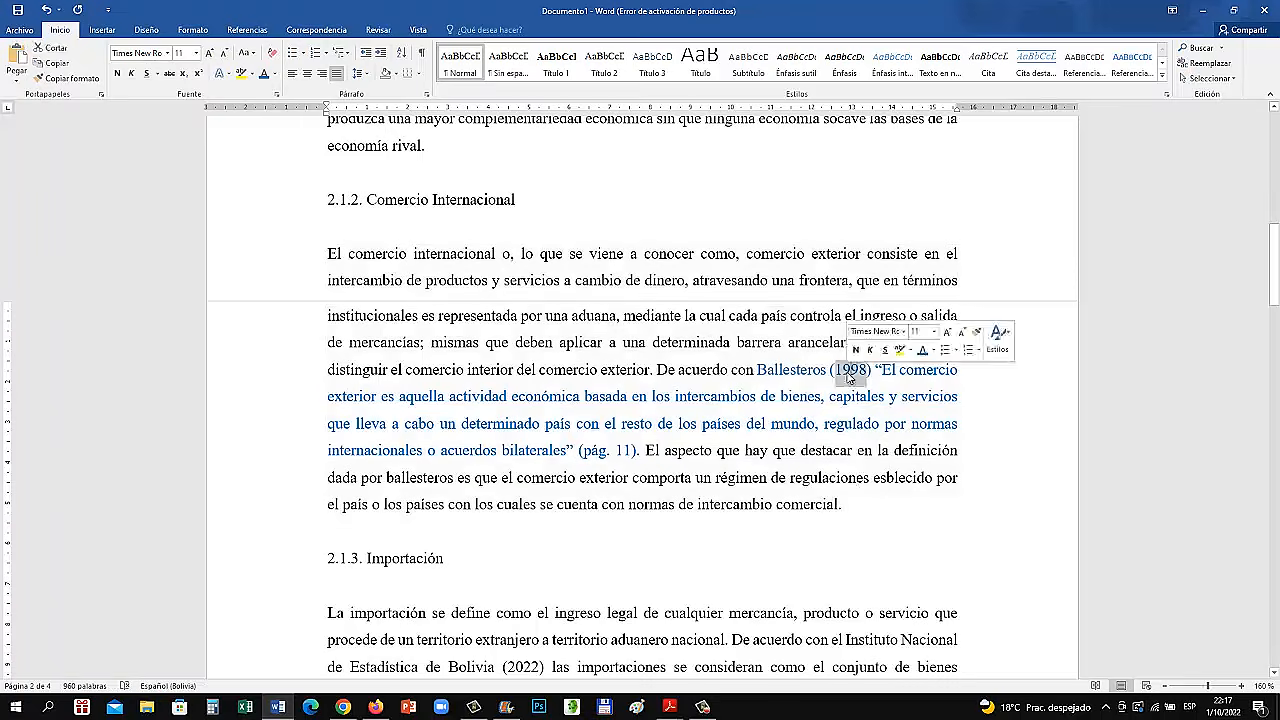
left_click(810, 396)
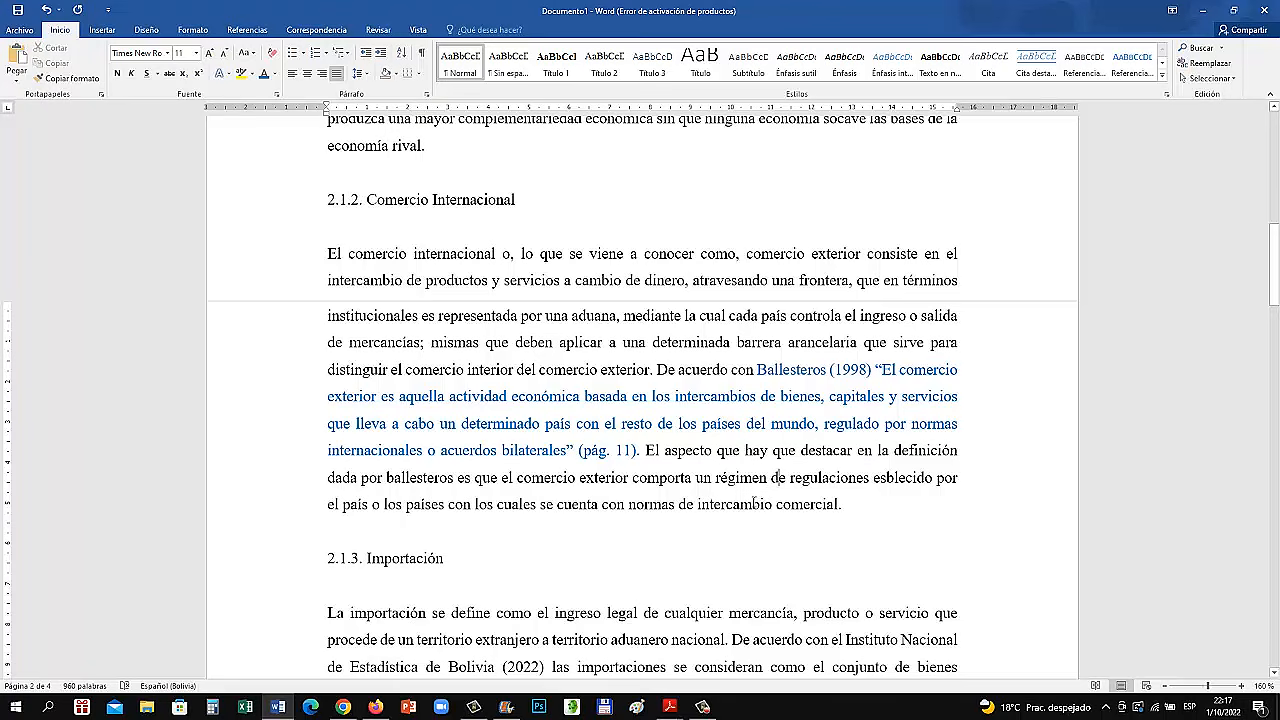
Check the word count of the blue quotation paragraph in section 2.1.1
scroll(700, 515, "up", 8)
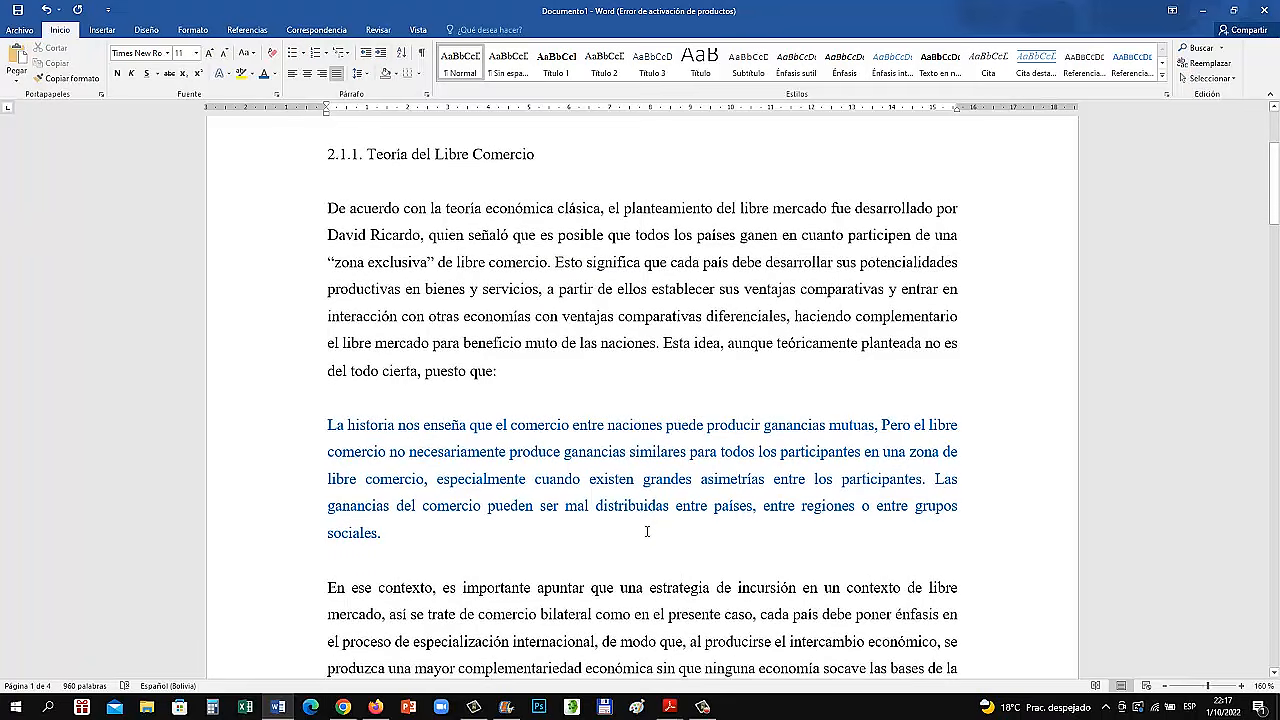
scroll(647, 532, "down", 2)
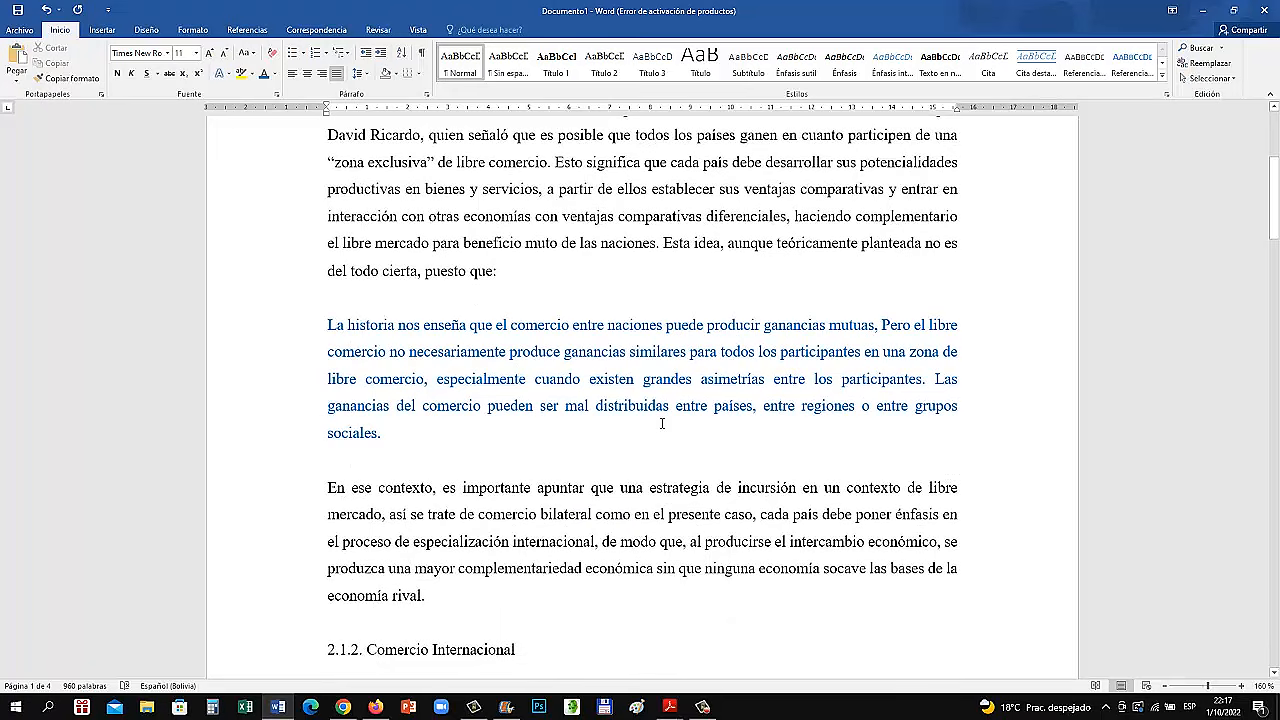
triple_click(547, 380)
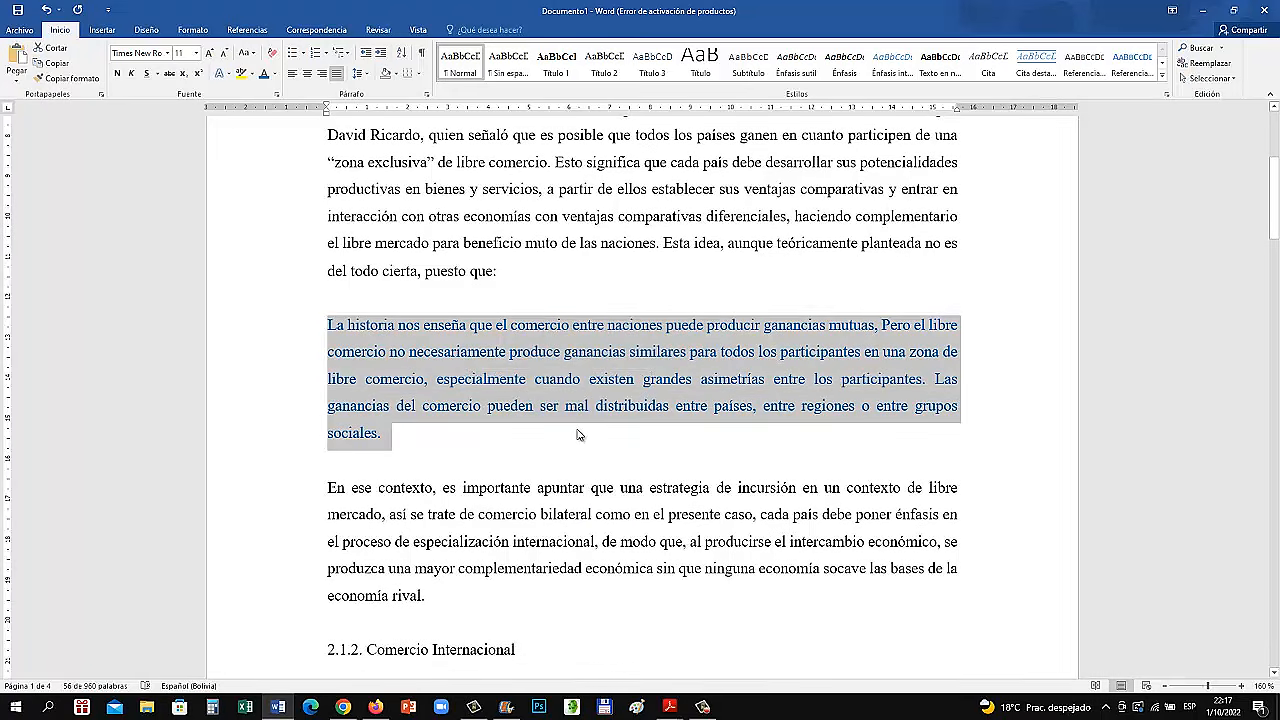
left_click(91, 685)
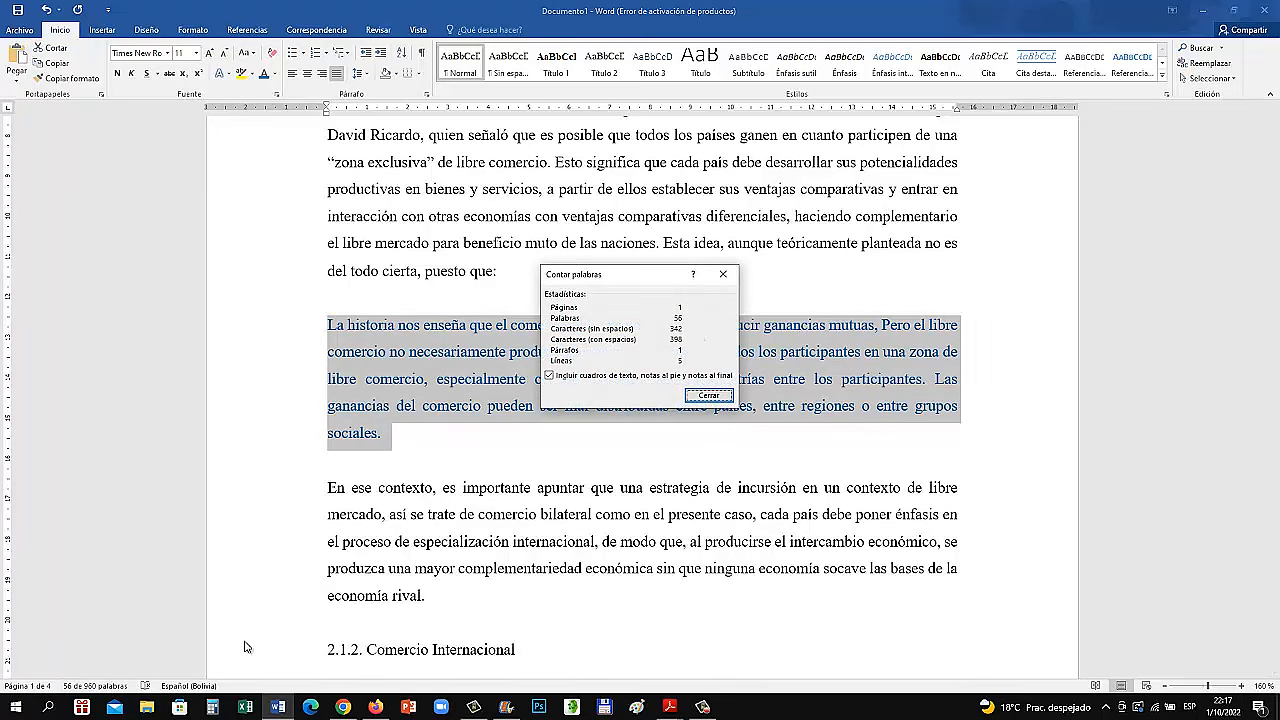
left_click(723, 274)
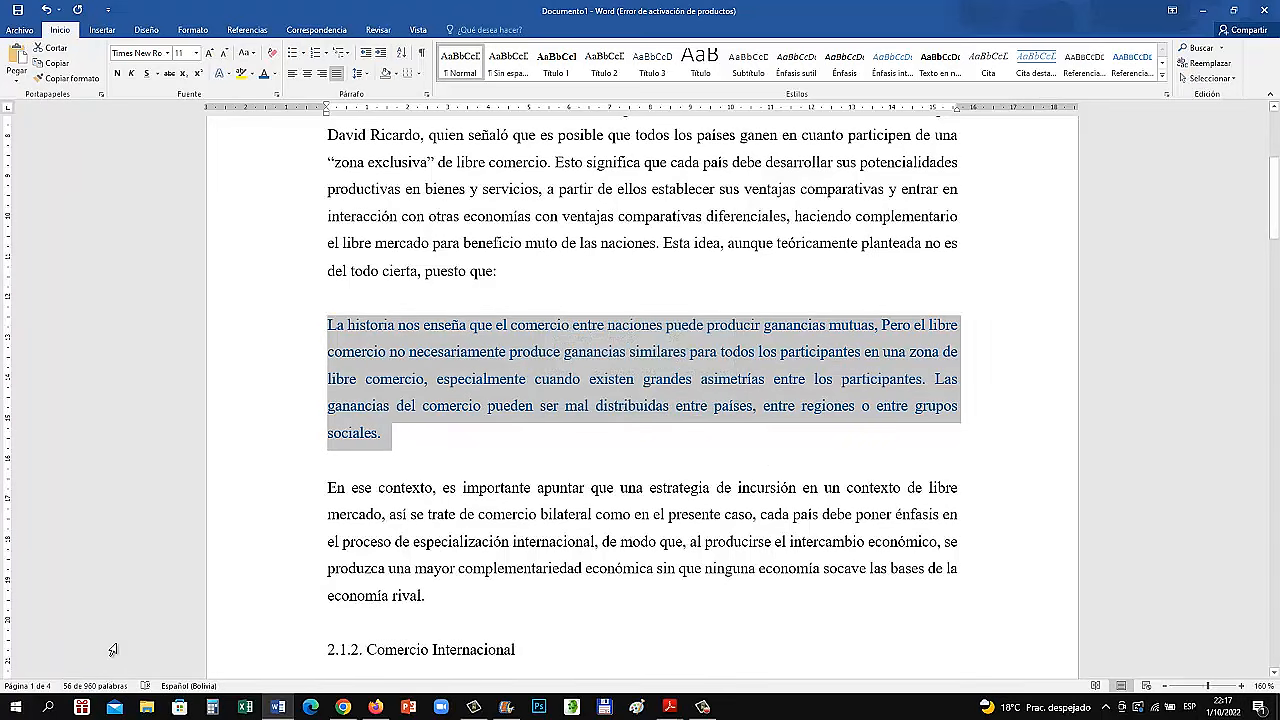
left_click(110, 686)
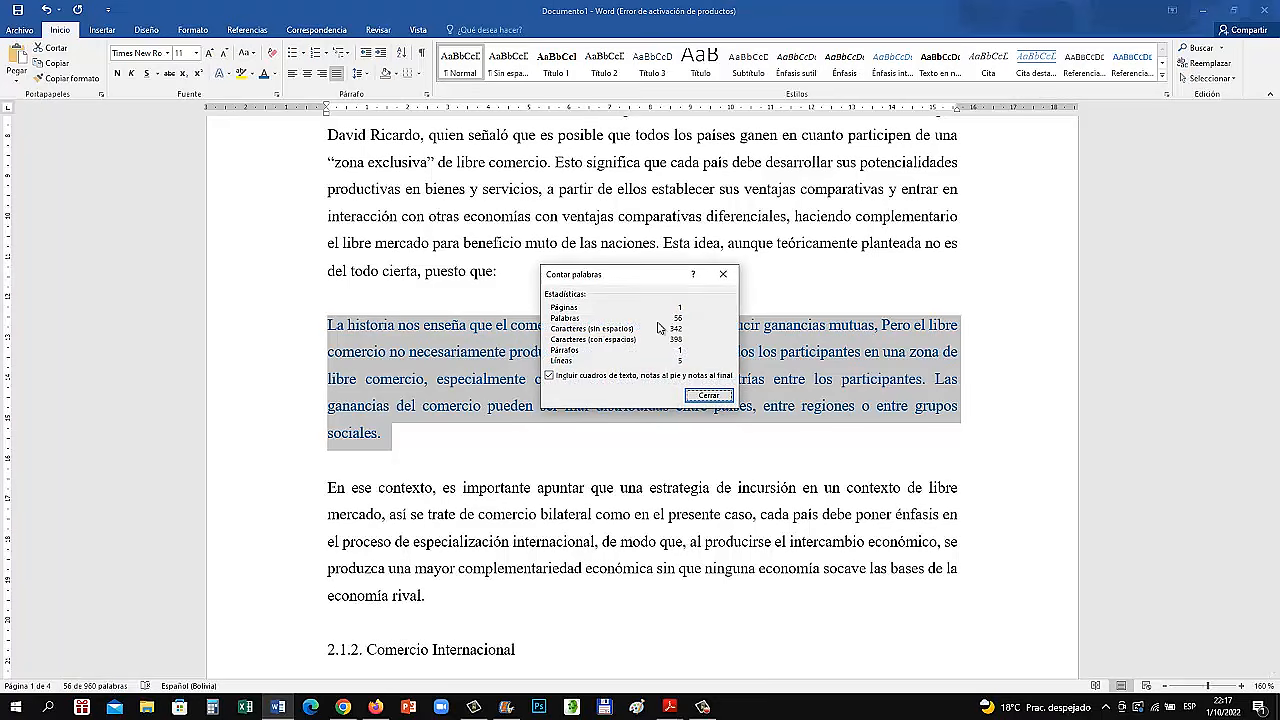
left_click(723, 274)
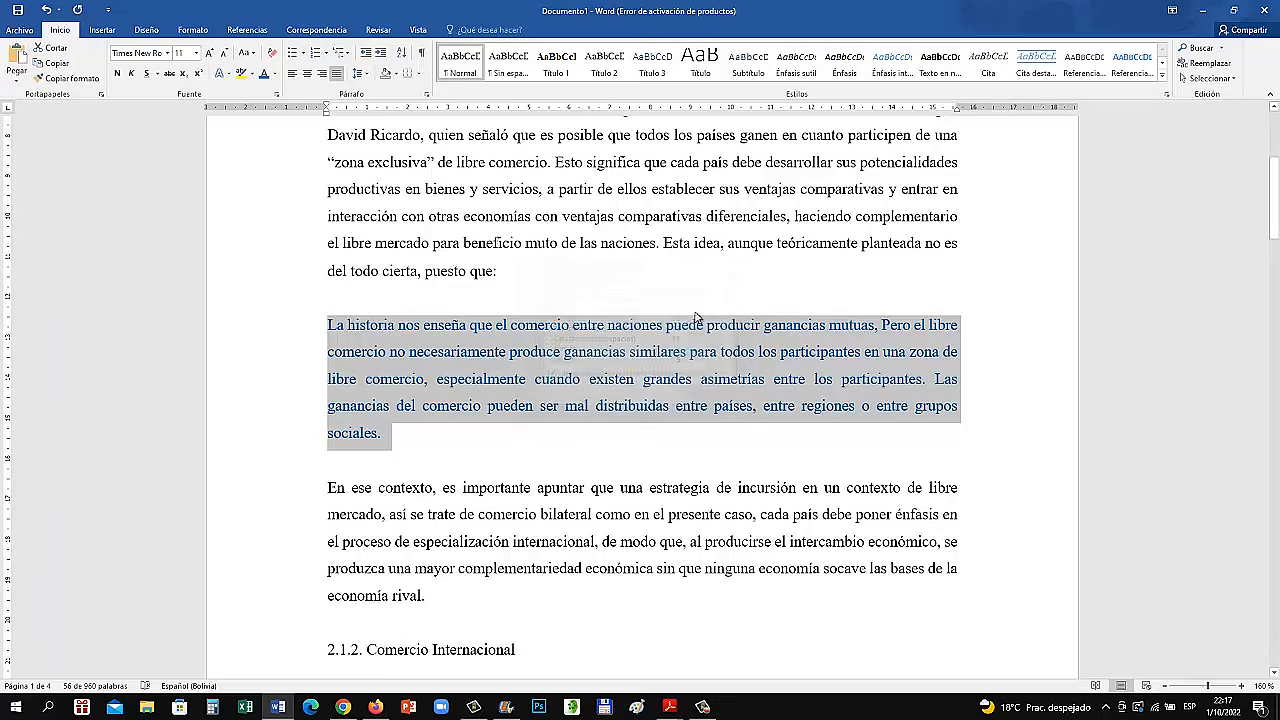
triple_click(596, 378)
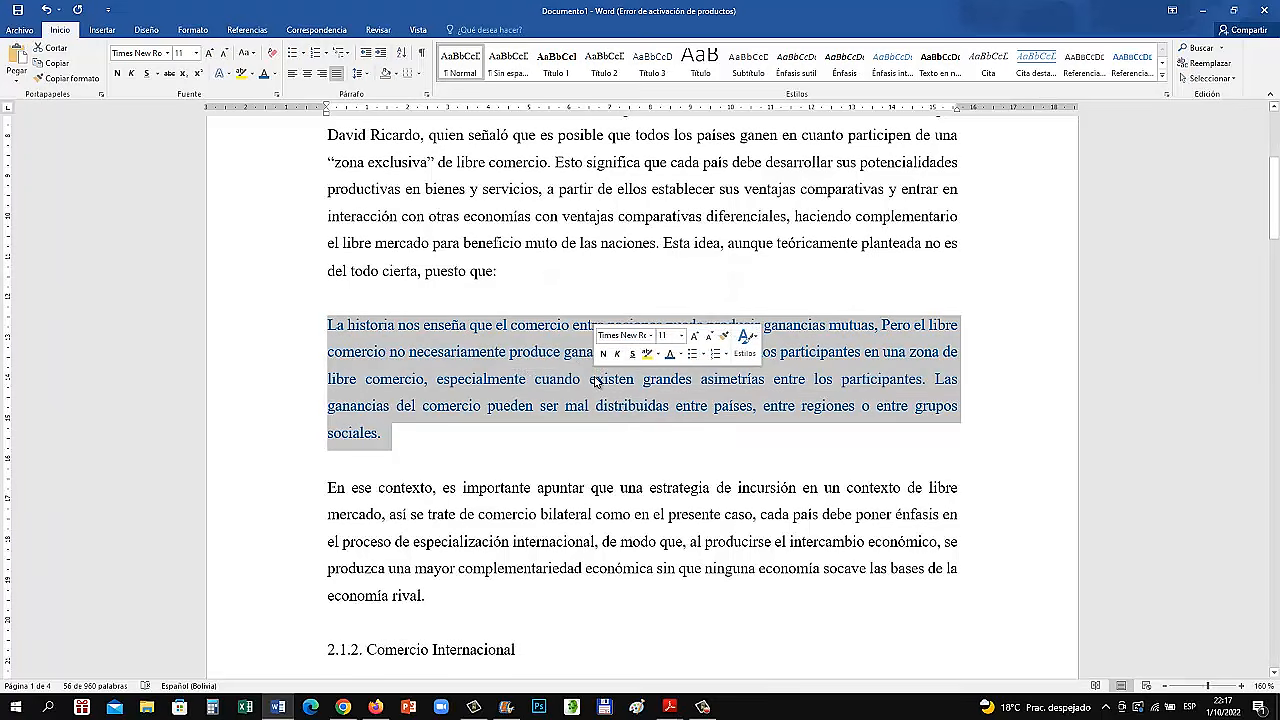
triple_click(596, 381)
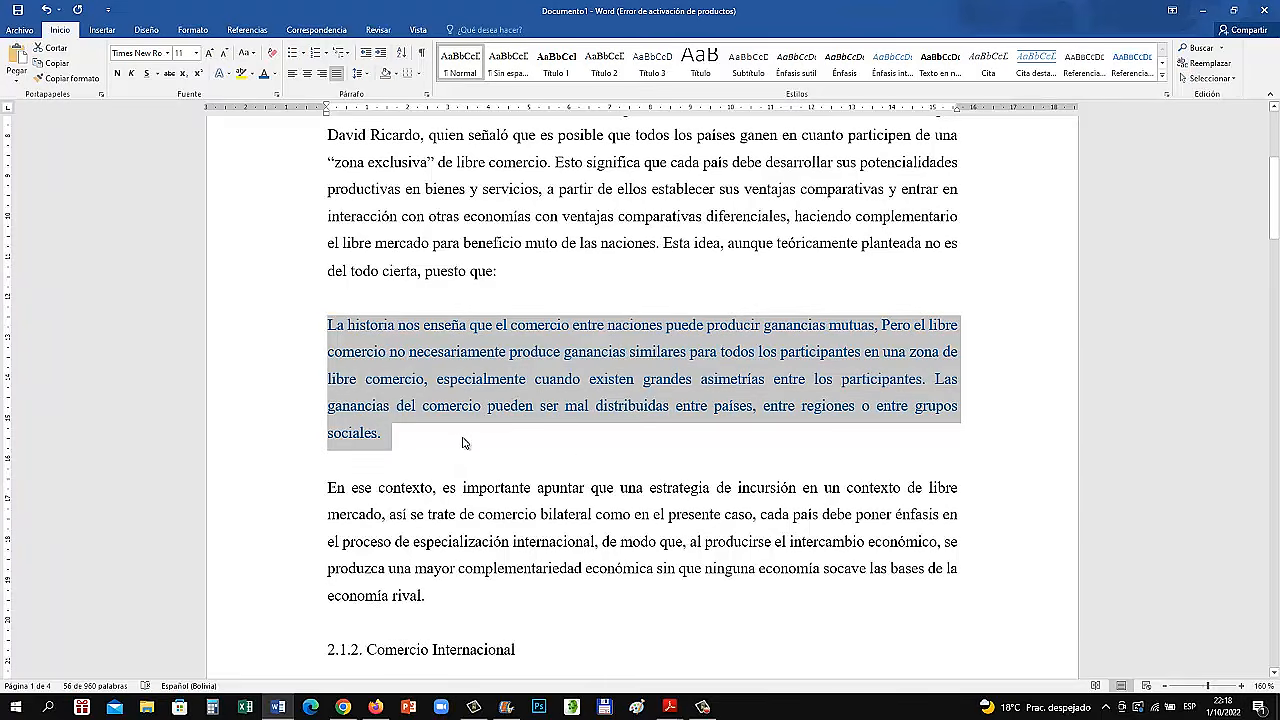
Set the left indent of the blue quotation paragraph in section 2.1.1 to 1,27 cm
scroll(462, 442, "down", 5)
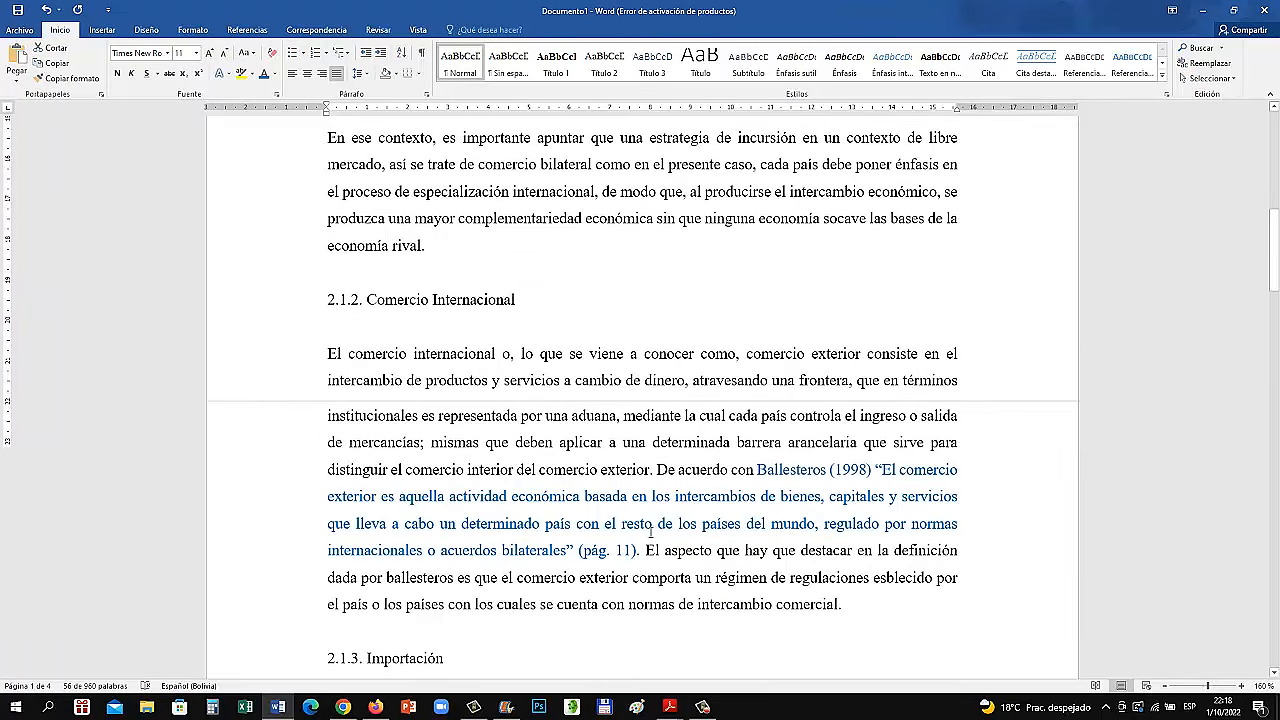
scroll(651, 533, "up", 5)
left_click(335, 332)
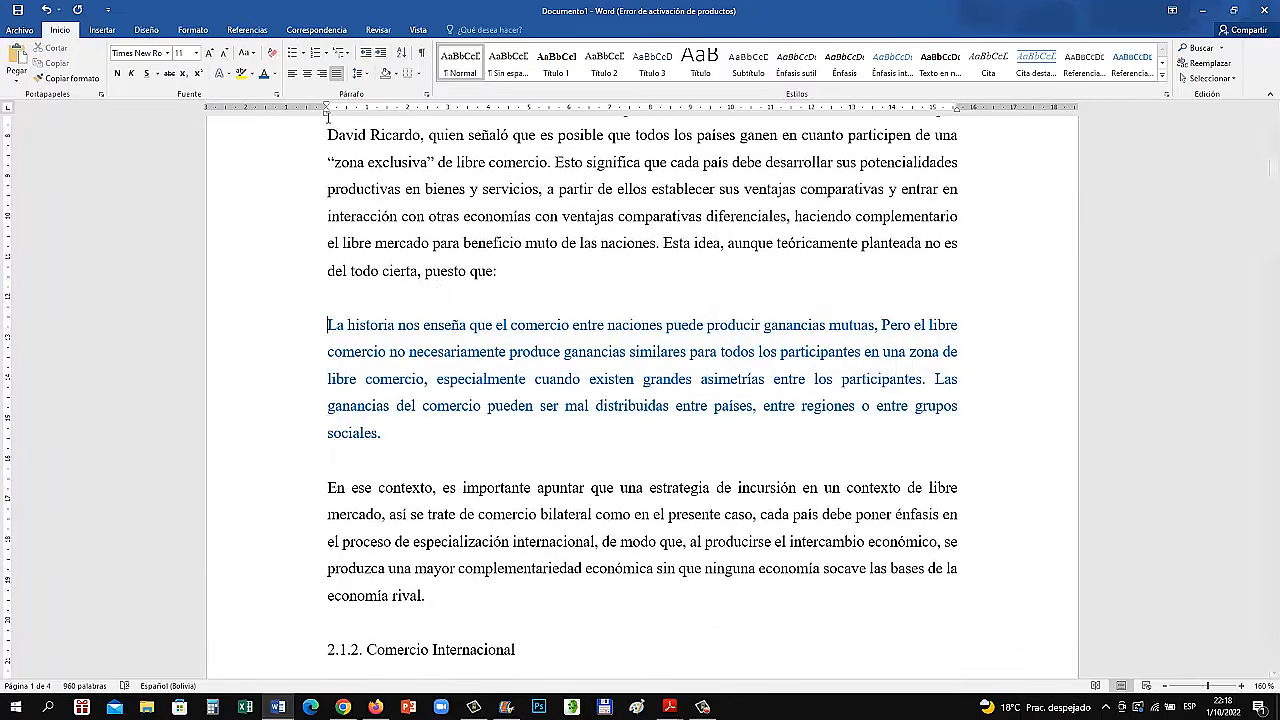
double_click(327, 112)
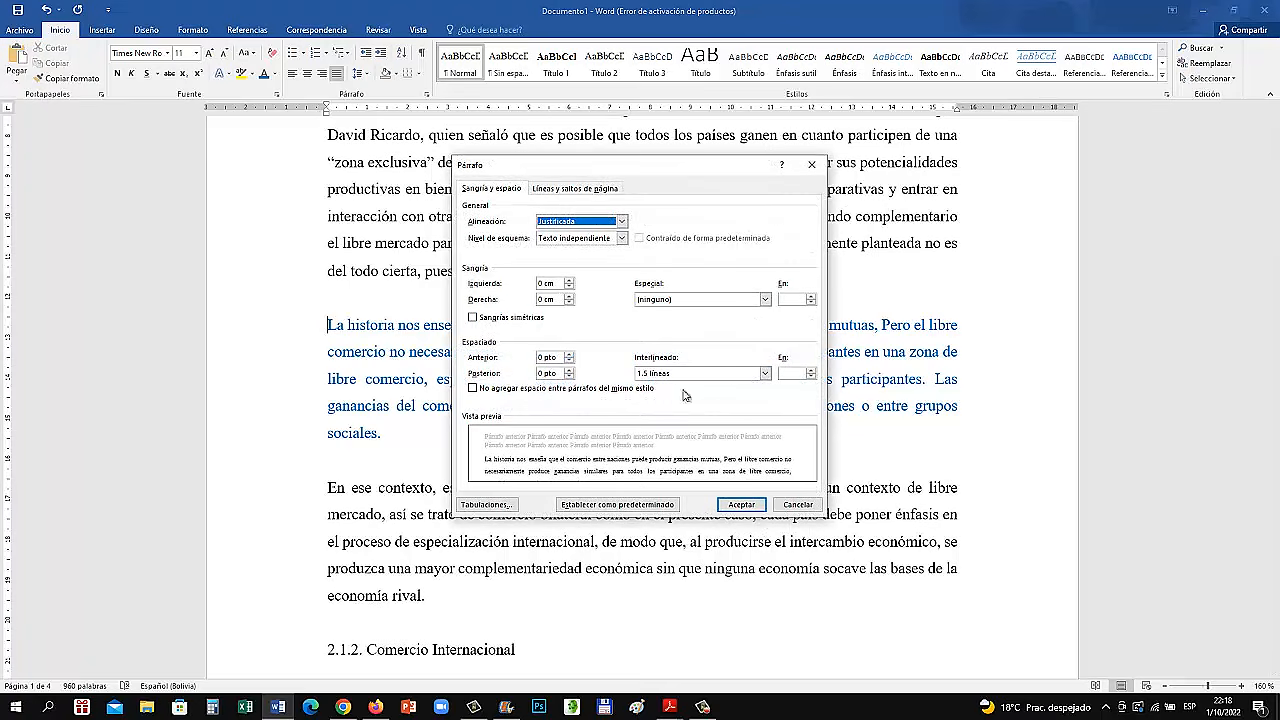
left_click(541, 283)
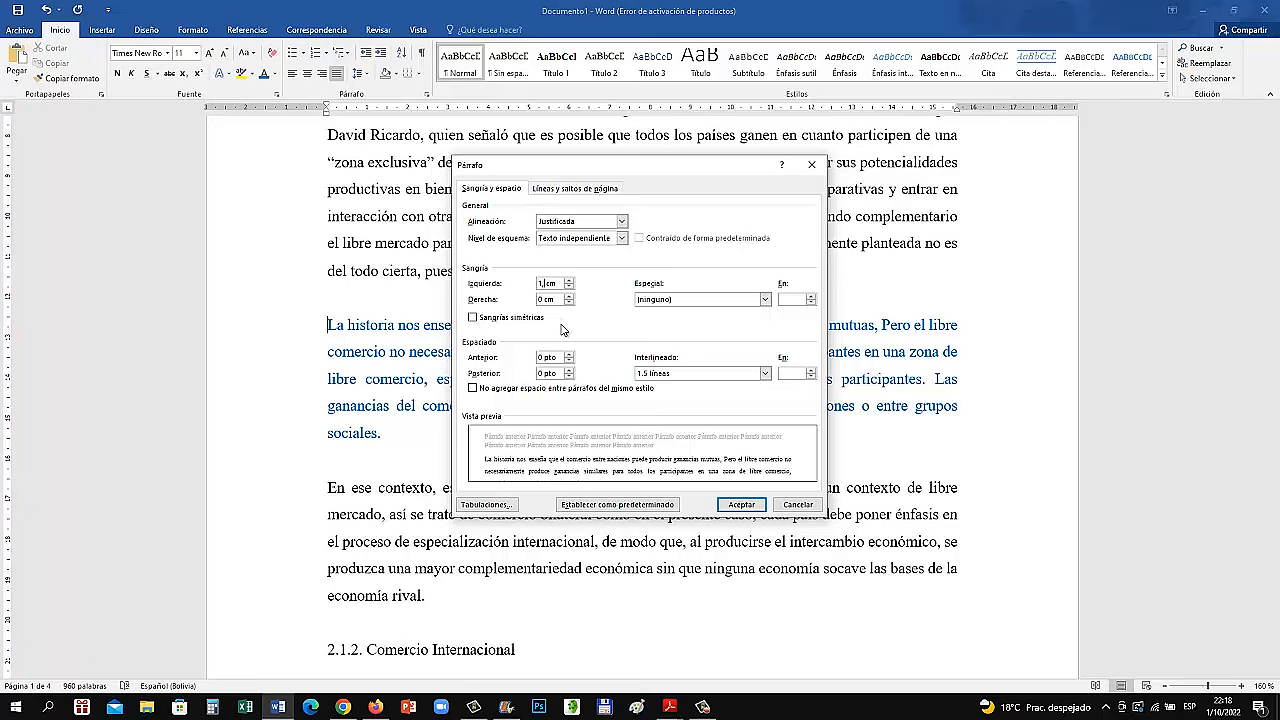
type("7")
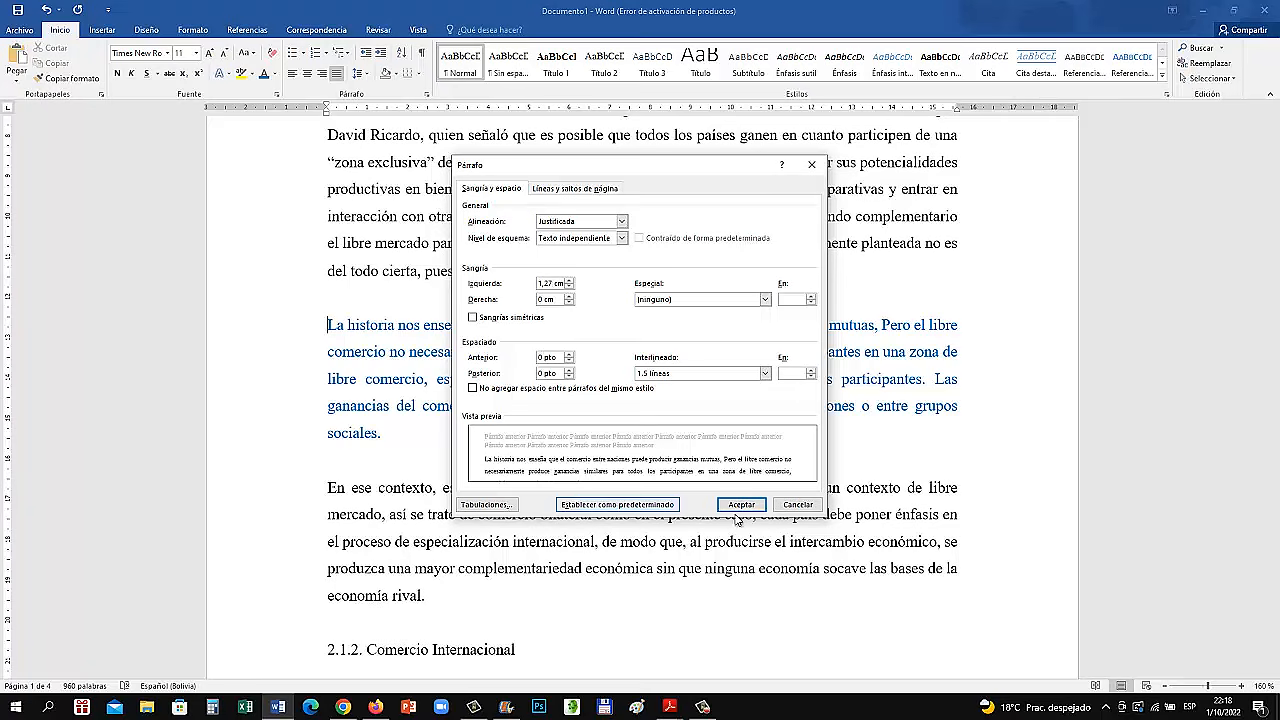
left_click(752, 508)
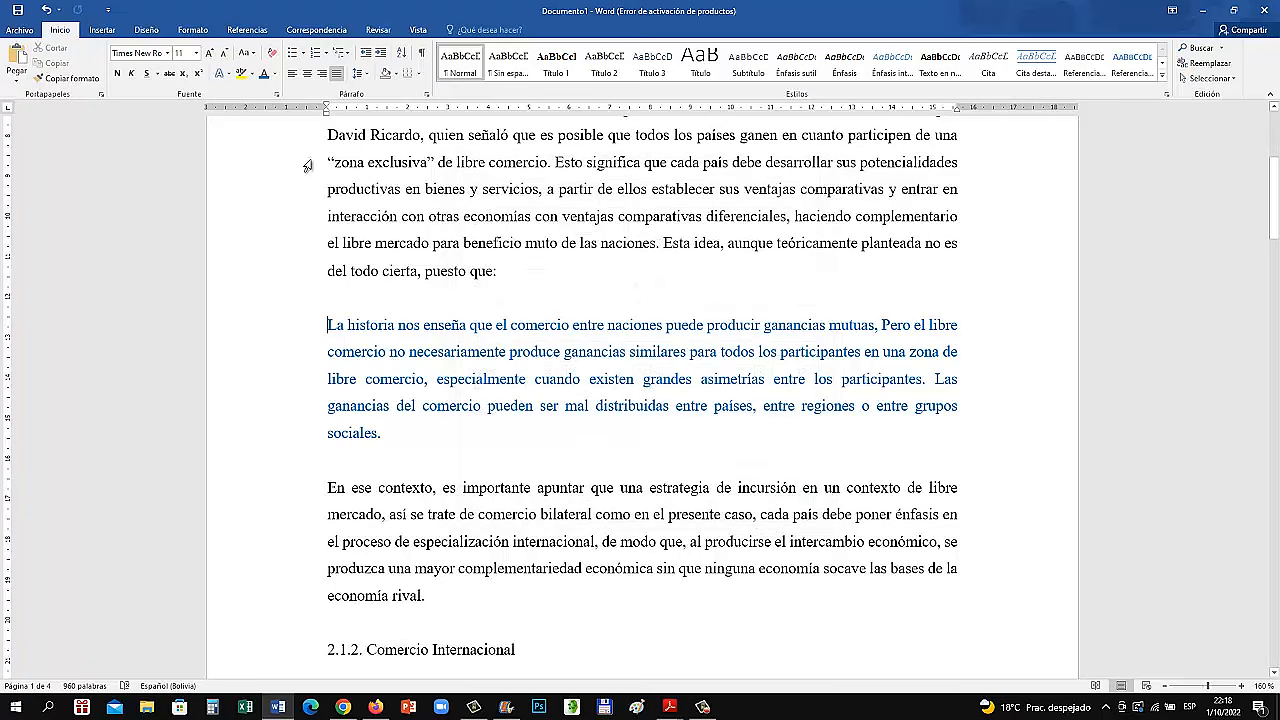
Indent the long blue quotation in section 2.1.1 by 1.27 cm from the left, using the paragraph settings
double_click(325, 114)
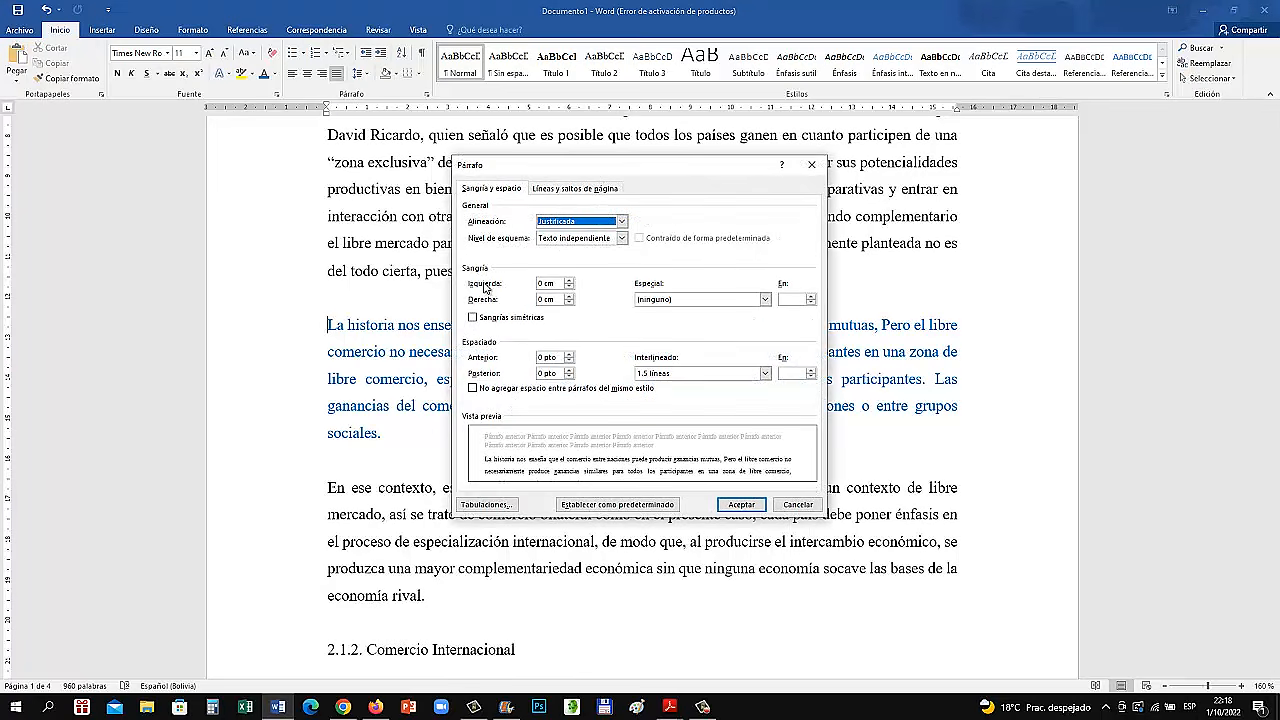
left_click(548, 283)
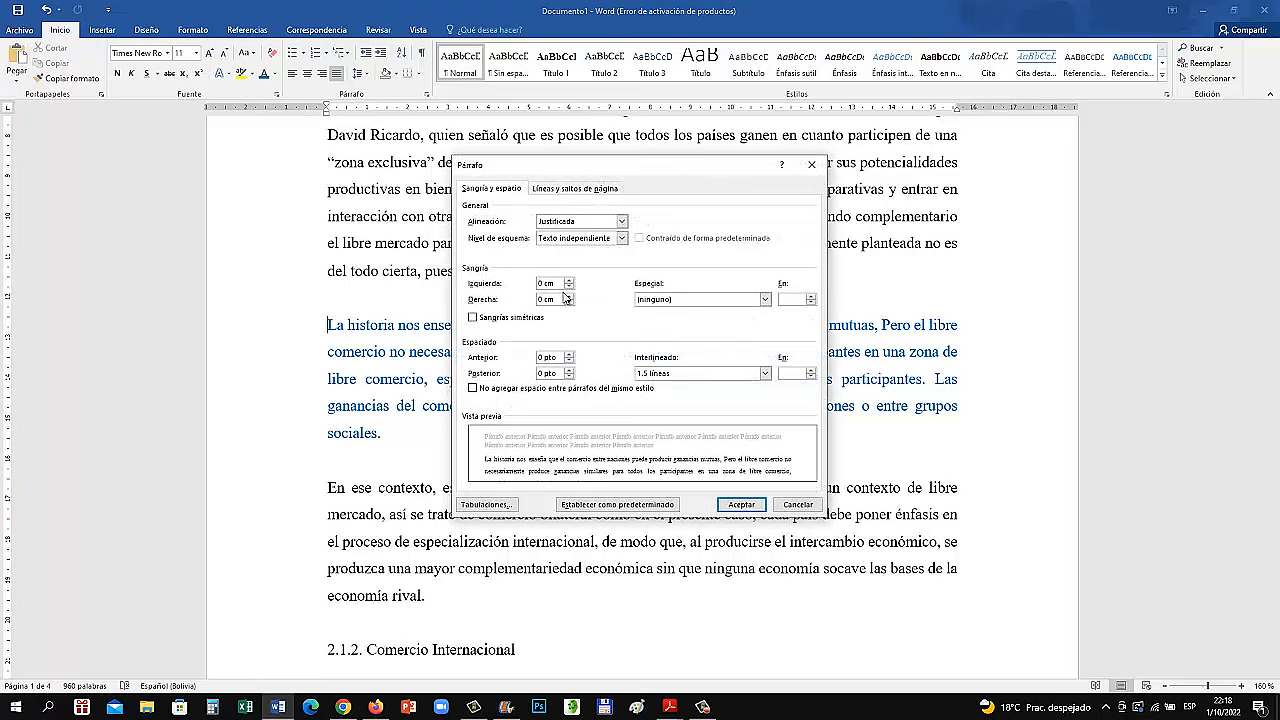
type("1,27")
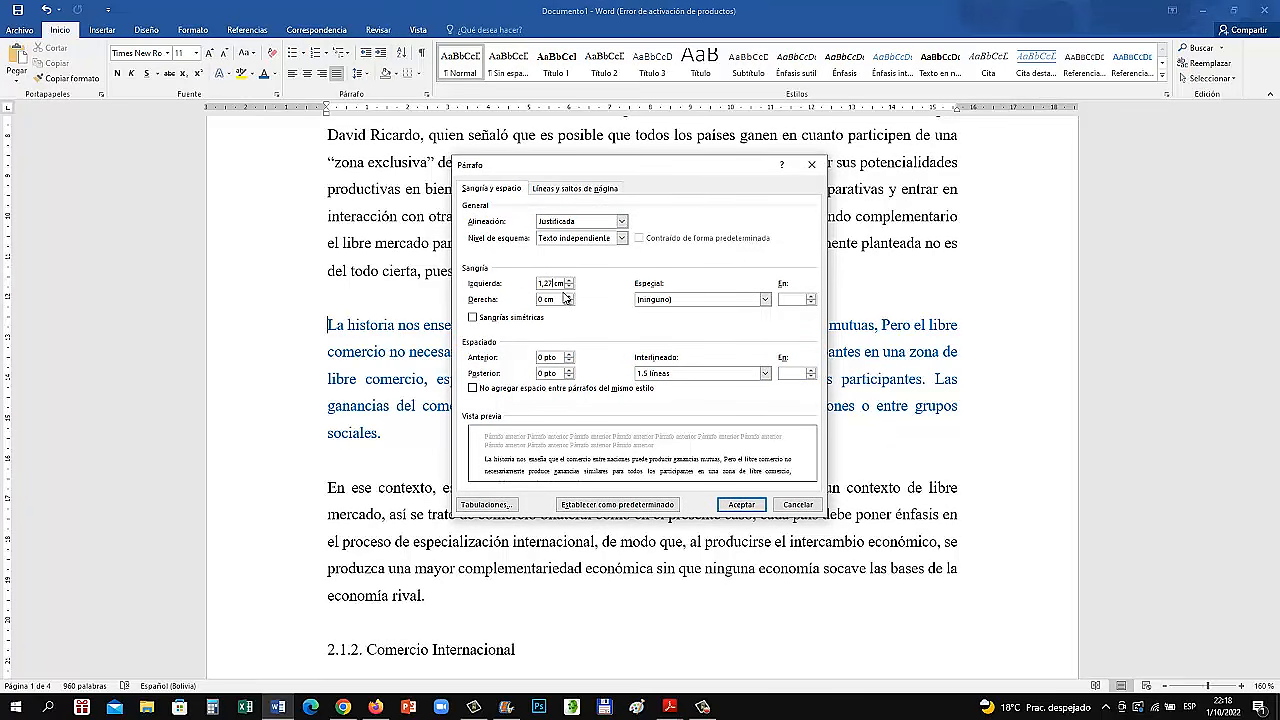
left_click(741, 505)
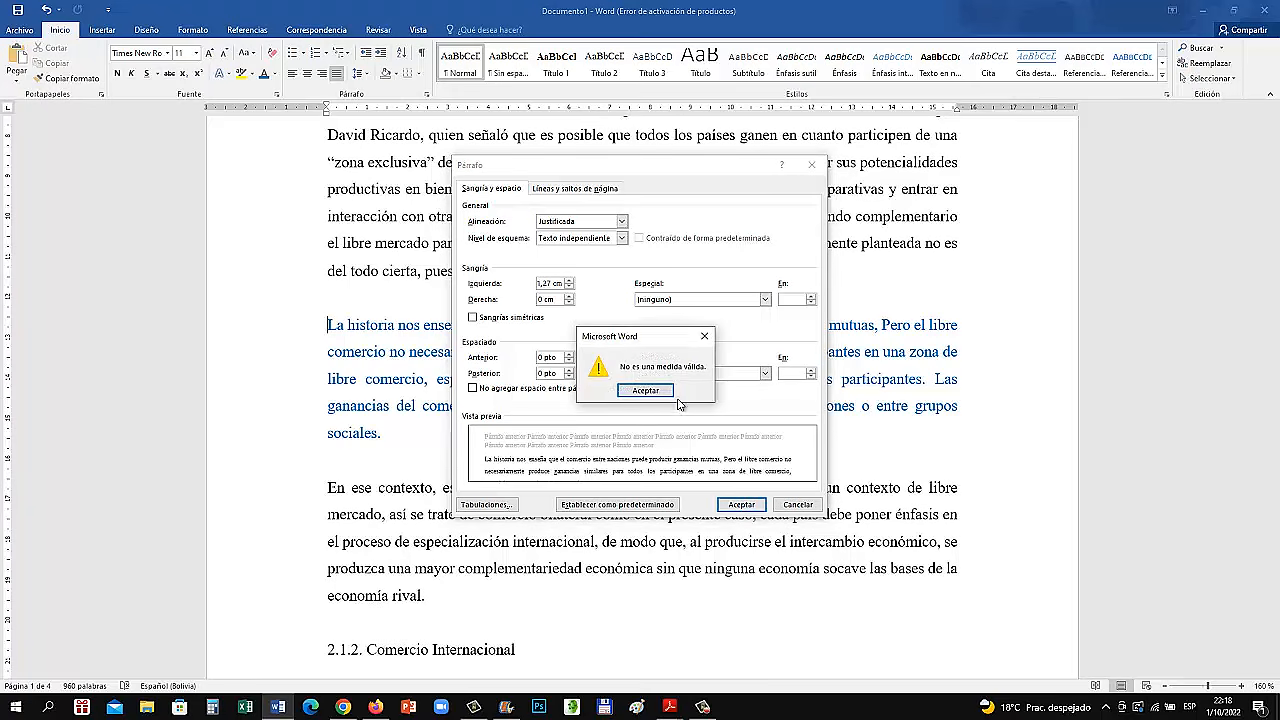
left_click(665, 397)
left_click(548, 285)
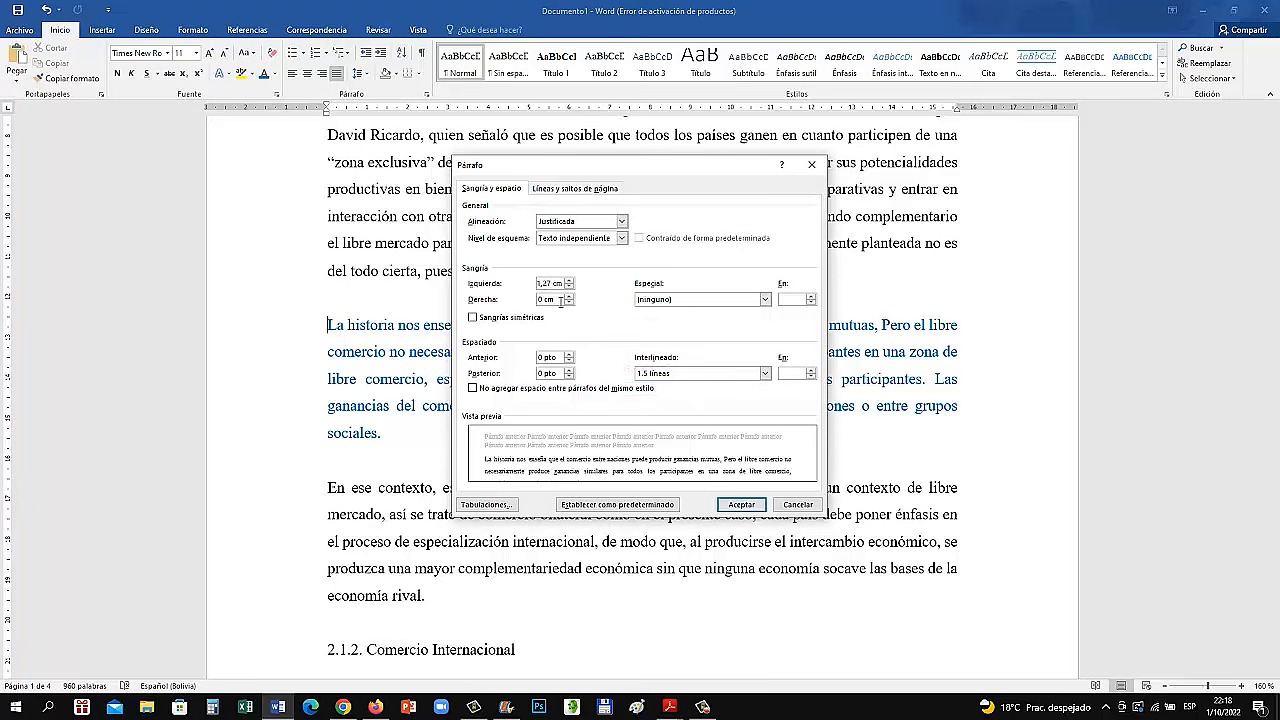
key("BackSpace")
type(".")
left_click(735, 504)
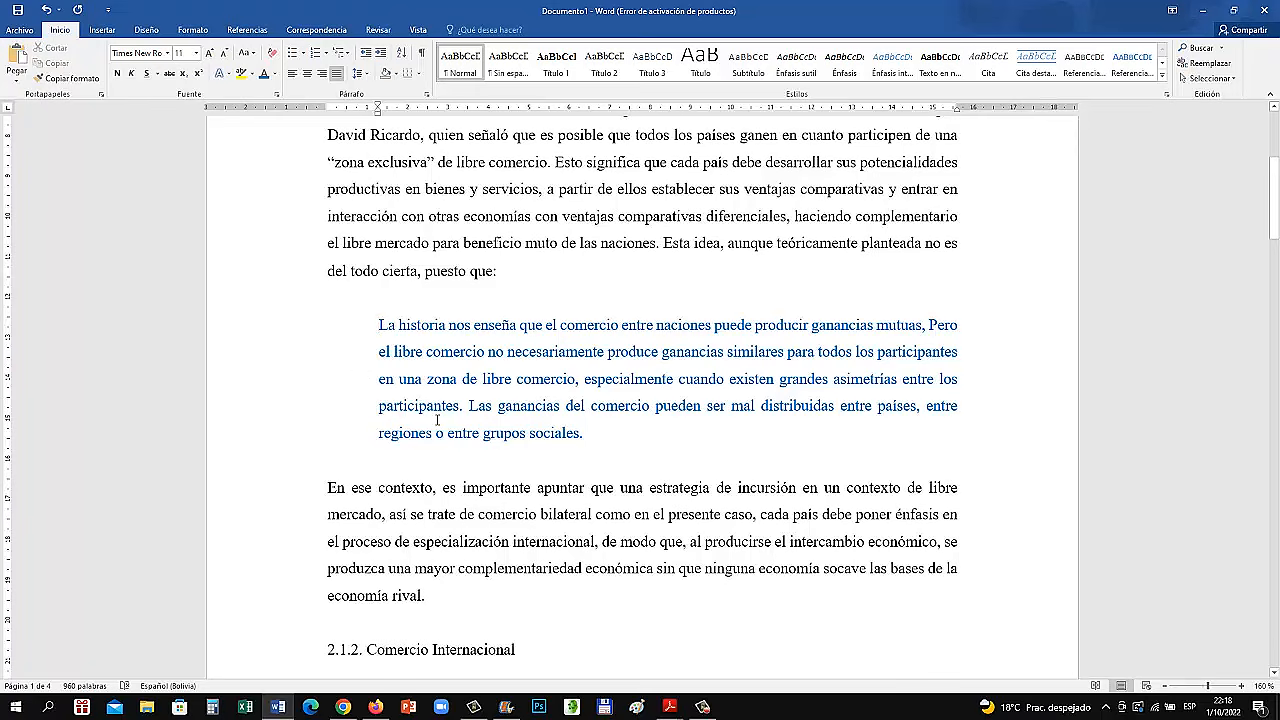
scroll(505, 503, "up", 1)
scroll(505, 500, "down", 2)
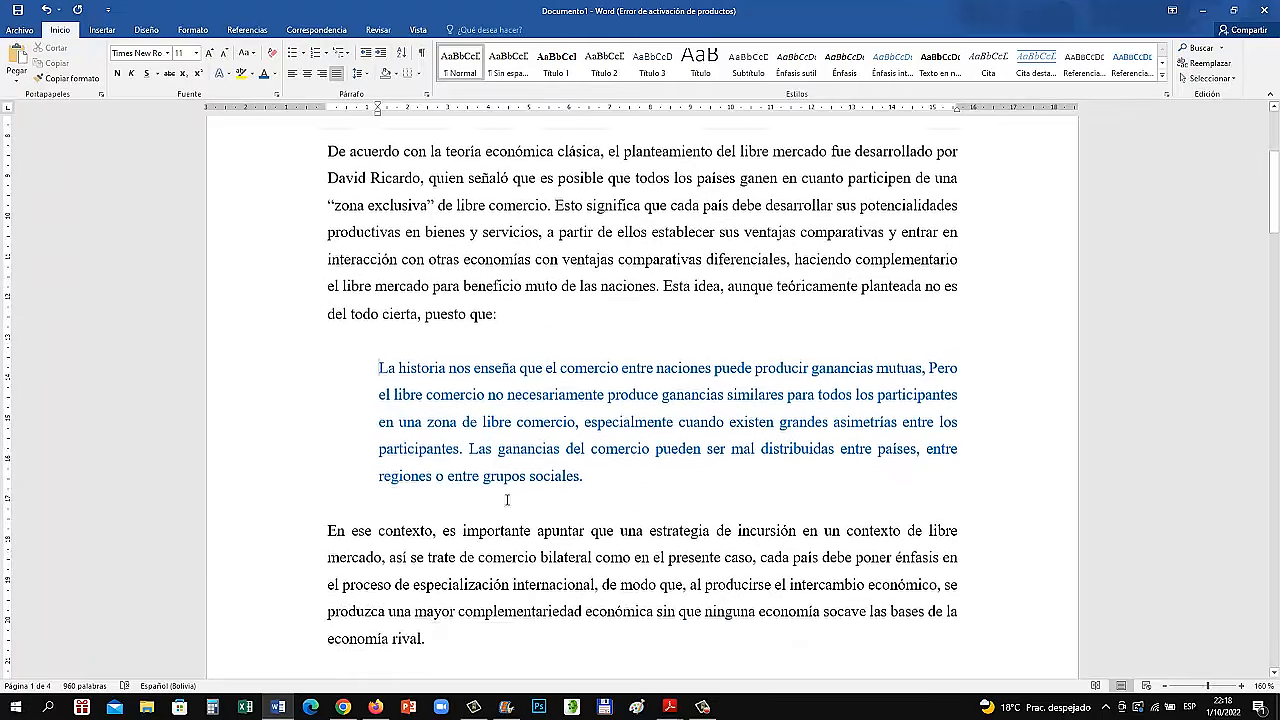
scroll(507, 491, "up", 2)
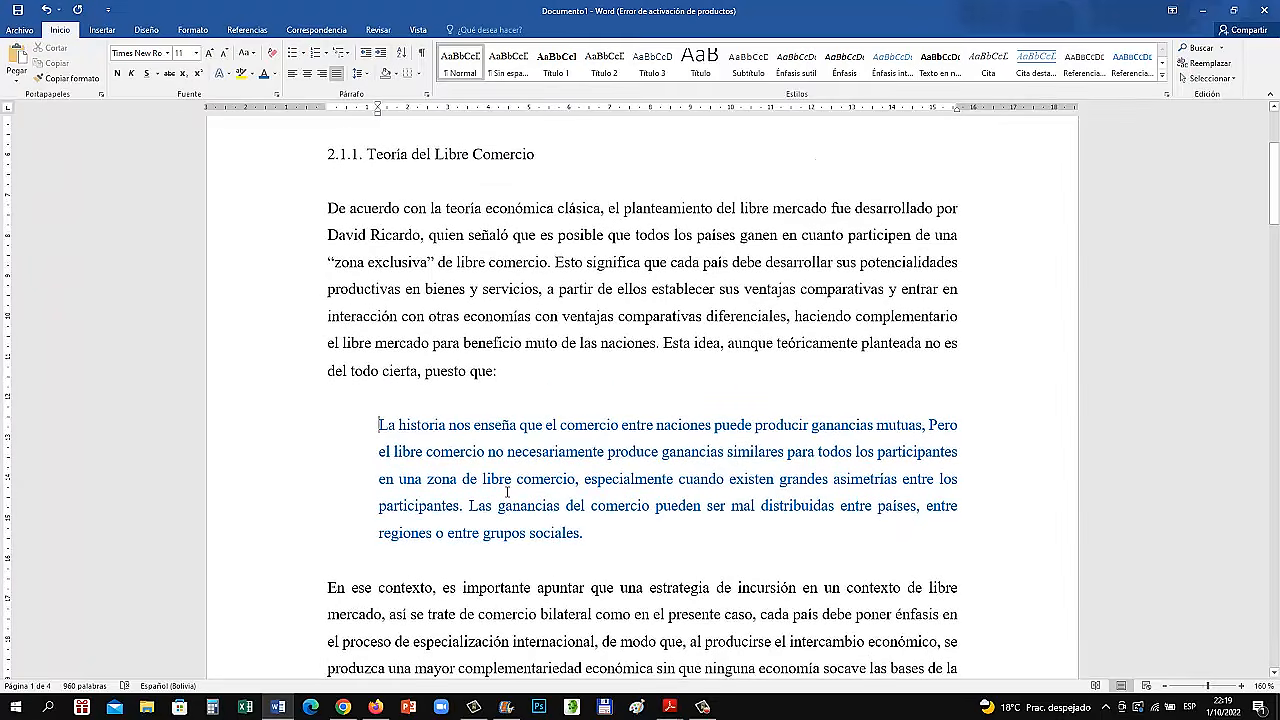
scroll(507, 492, "down", 1)
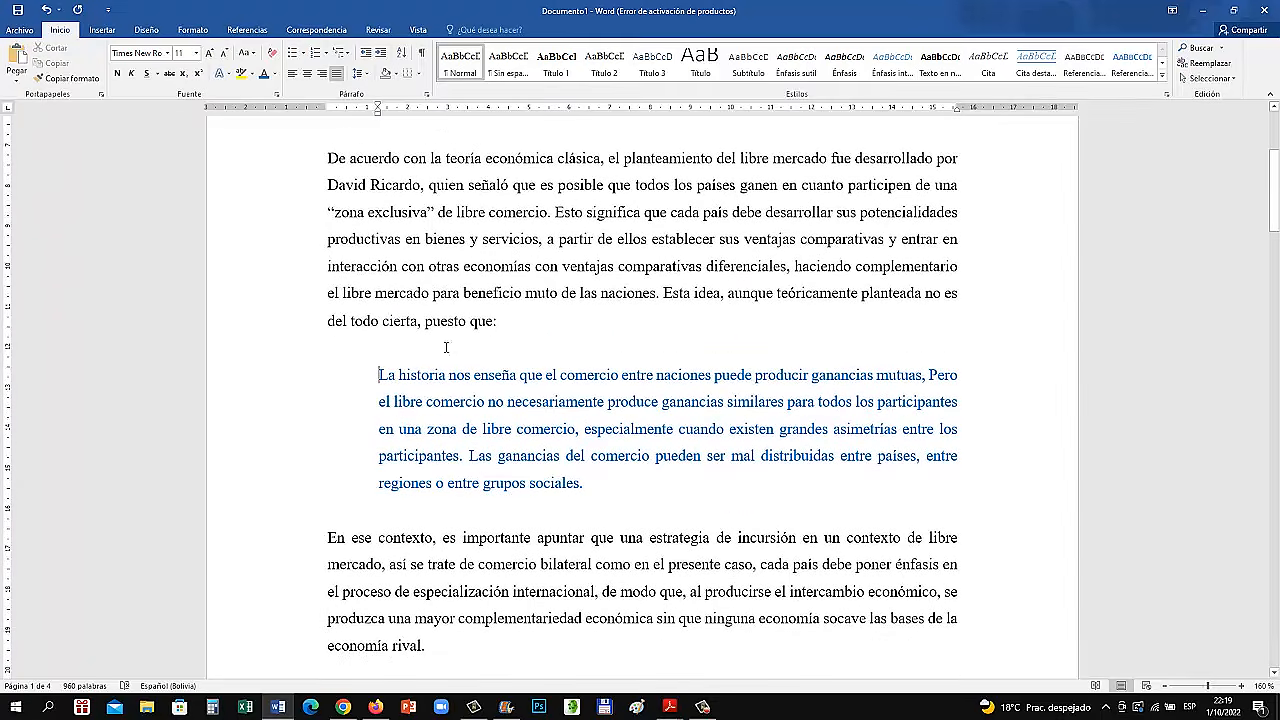
triple_click(609, 471)
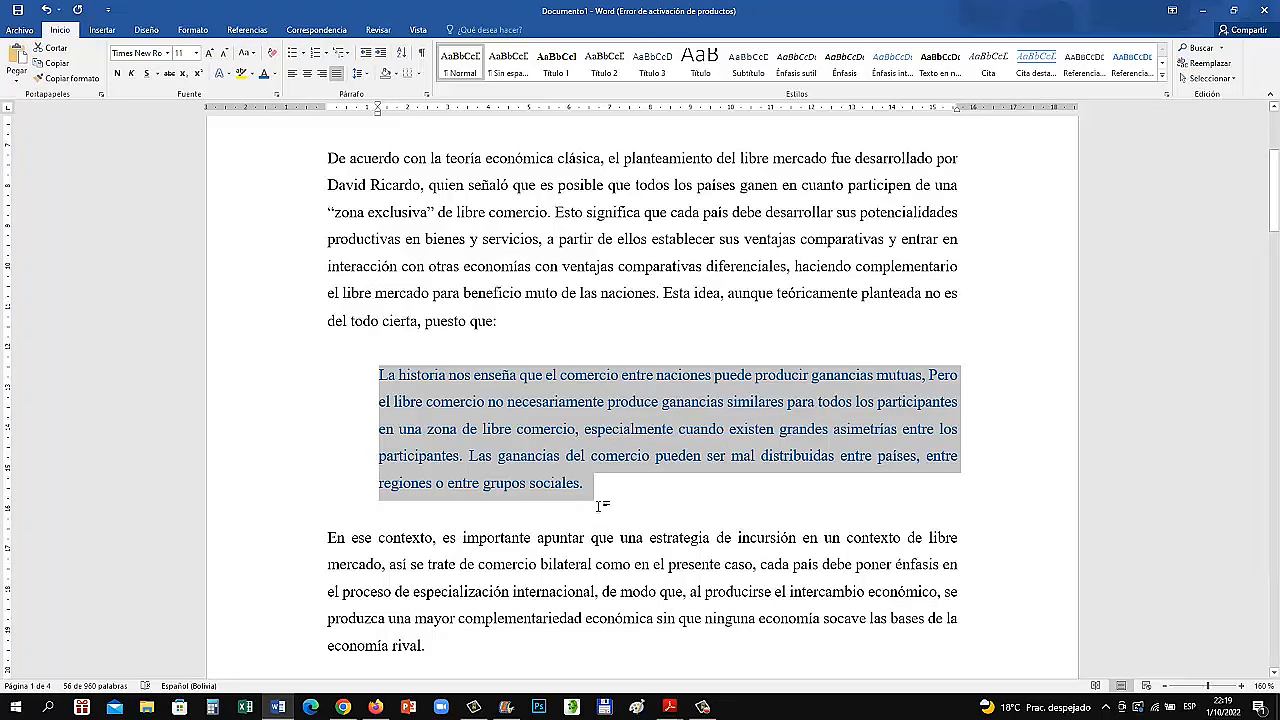
Create a new book source for a citation at the end of the blue quotation and enter the author's surname and first name
left_click(588, 491)
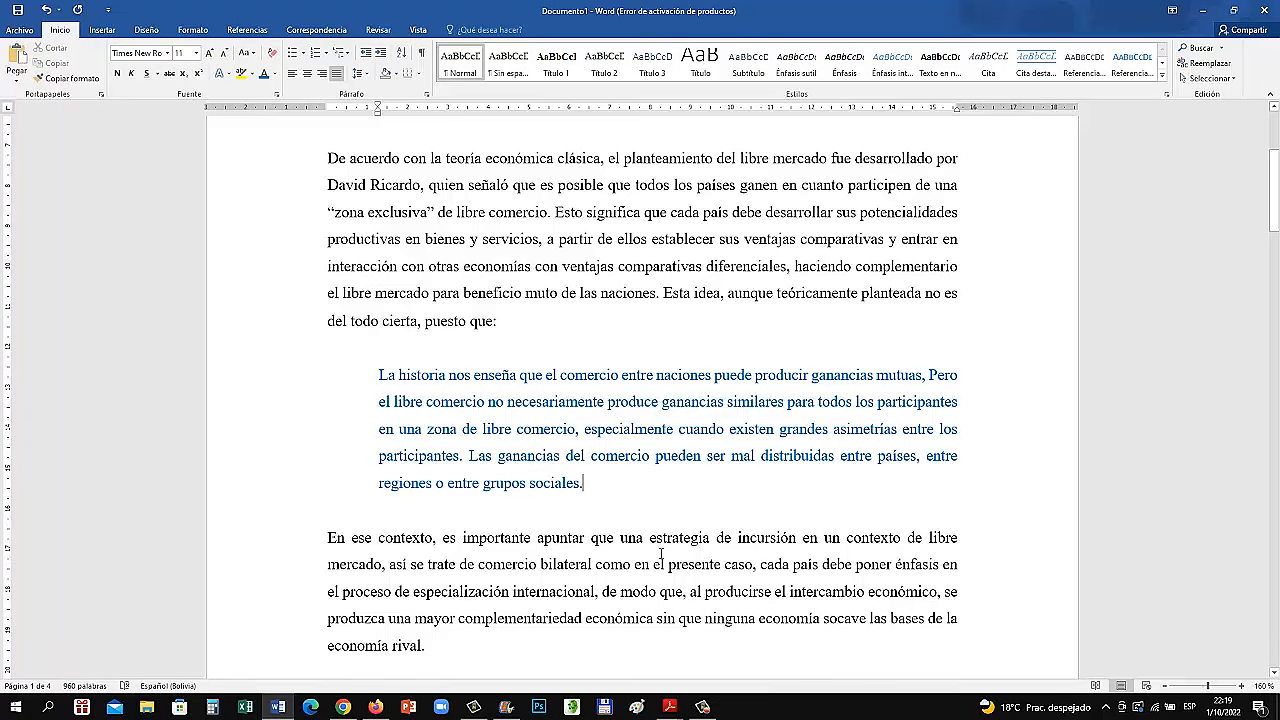
left_click(247, 30)
left_click(481, 70)
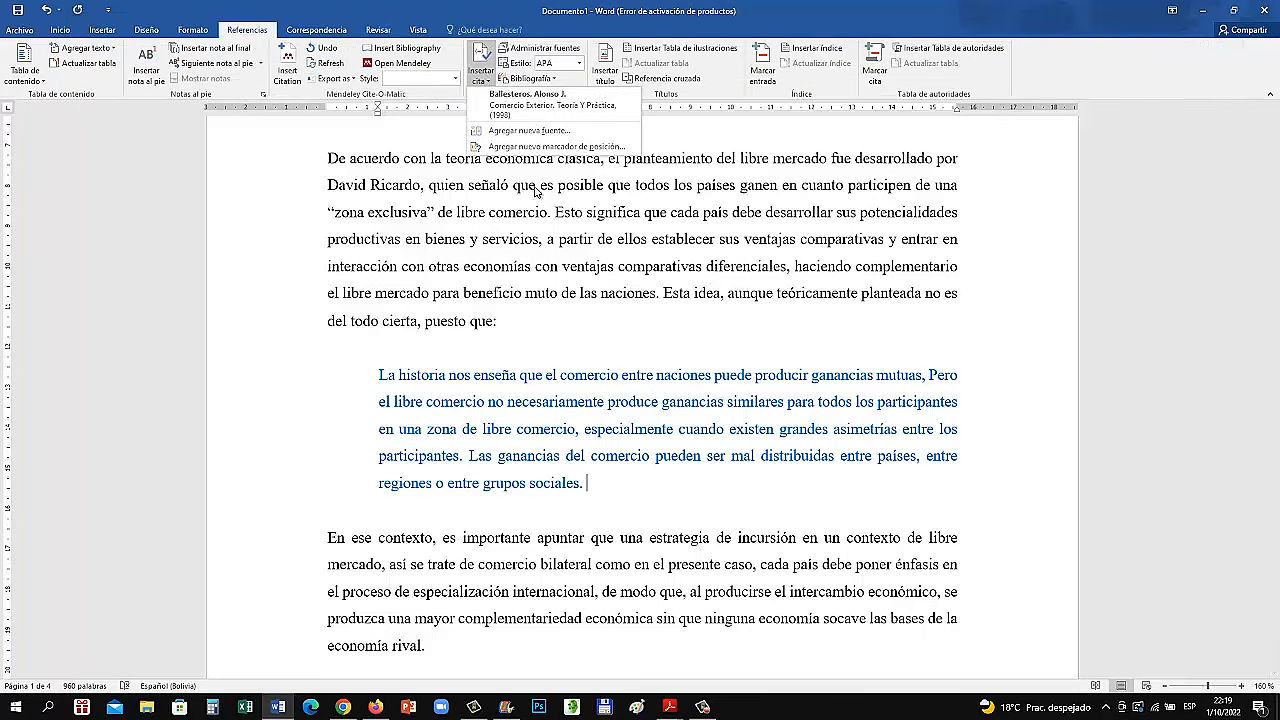
left_click(532, 132)
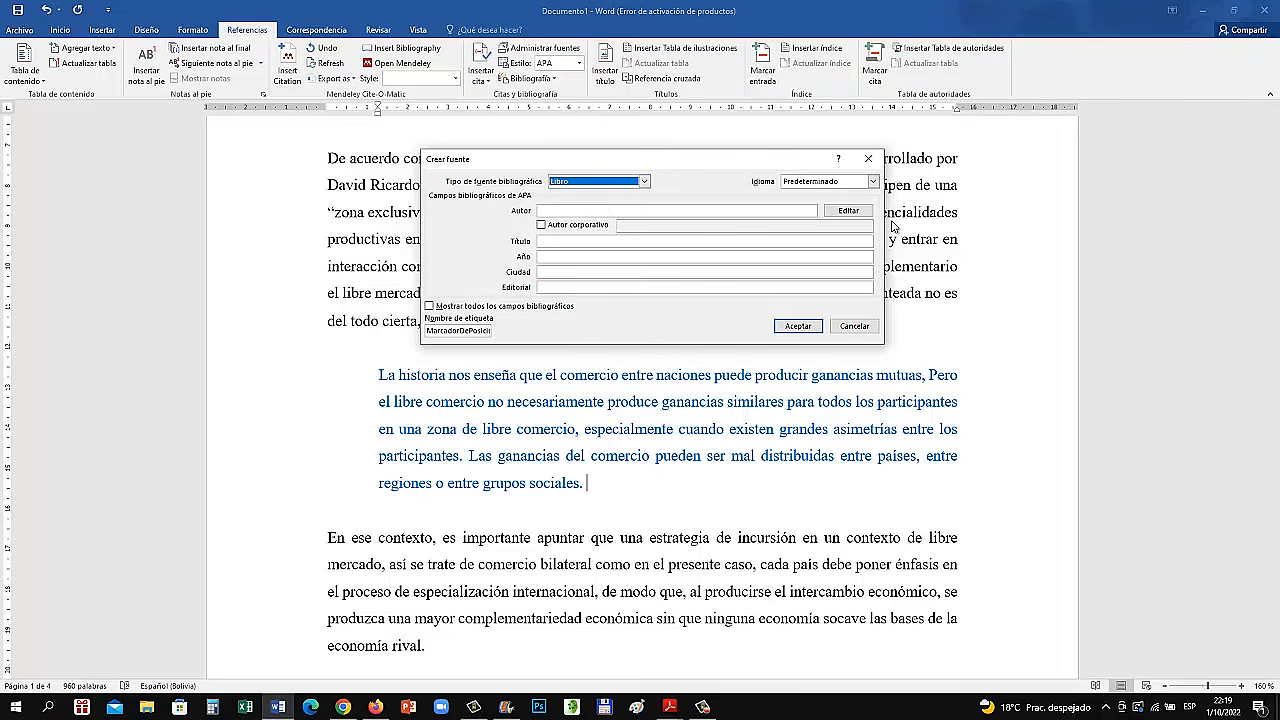
left_click(859, 215)
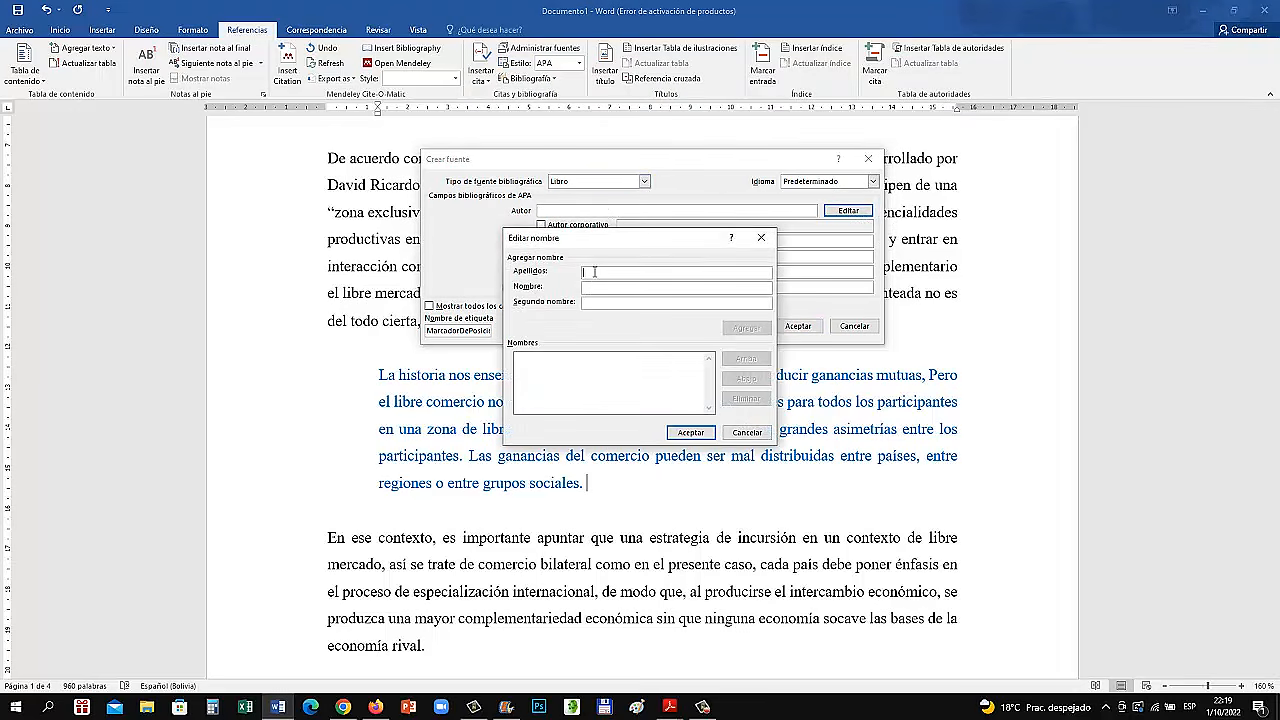
type("Dillon")
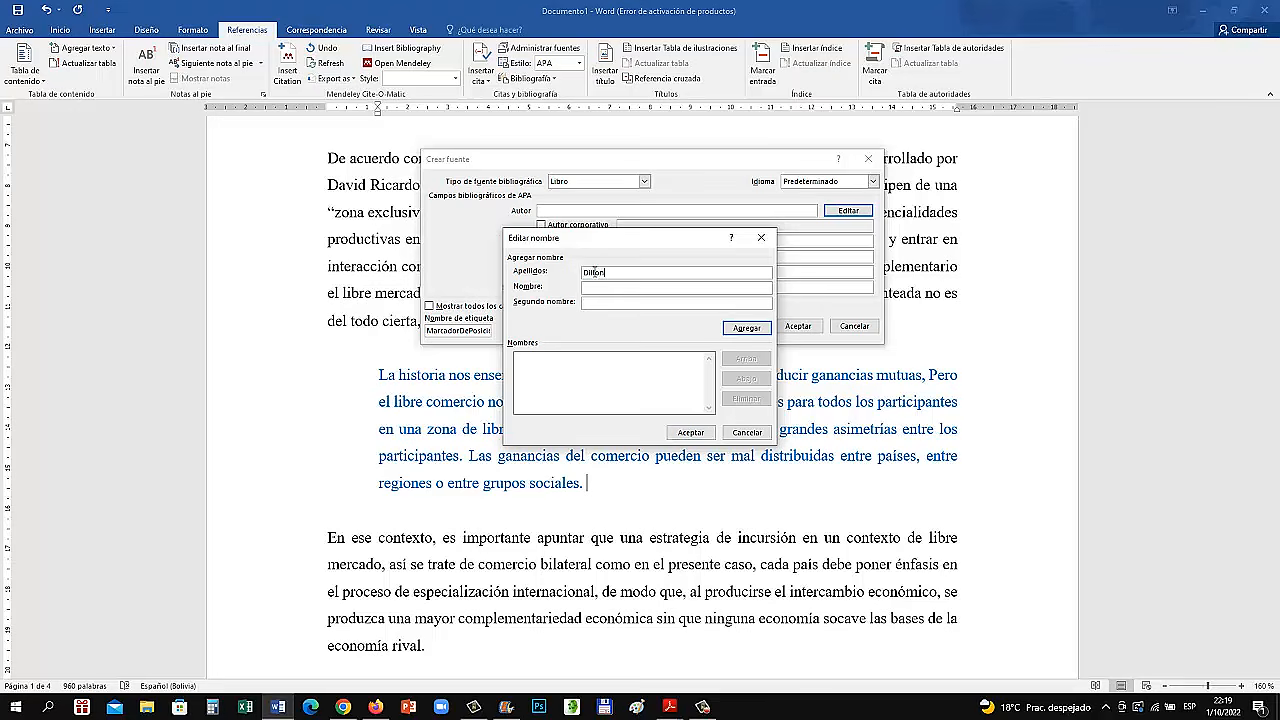
type("James")
left_click(755, 331)
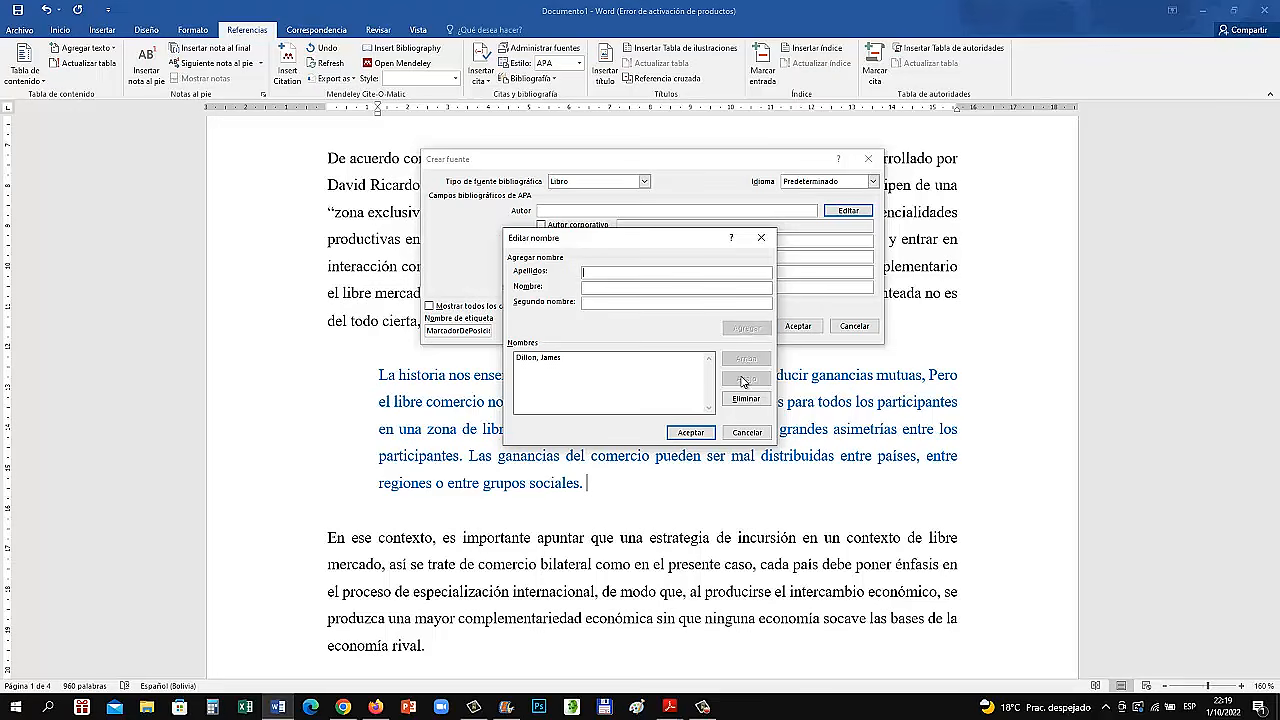
left_click(691, 432)
Give the new book source the title "Bases teóricas y prácticas de los tratados de libre comercio"
left_click(569, 243)
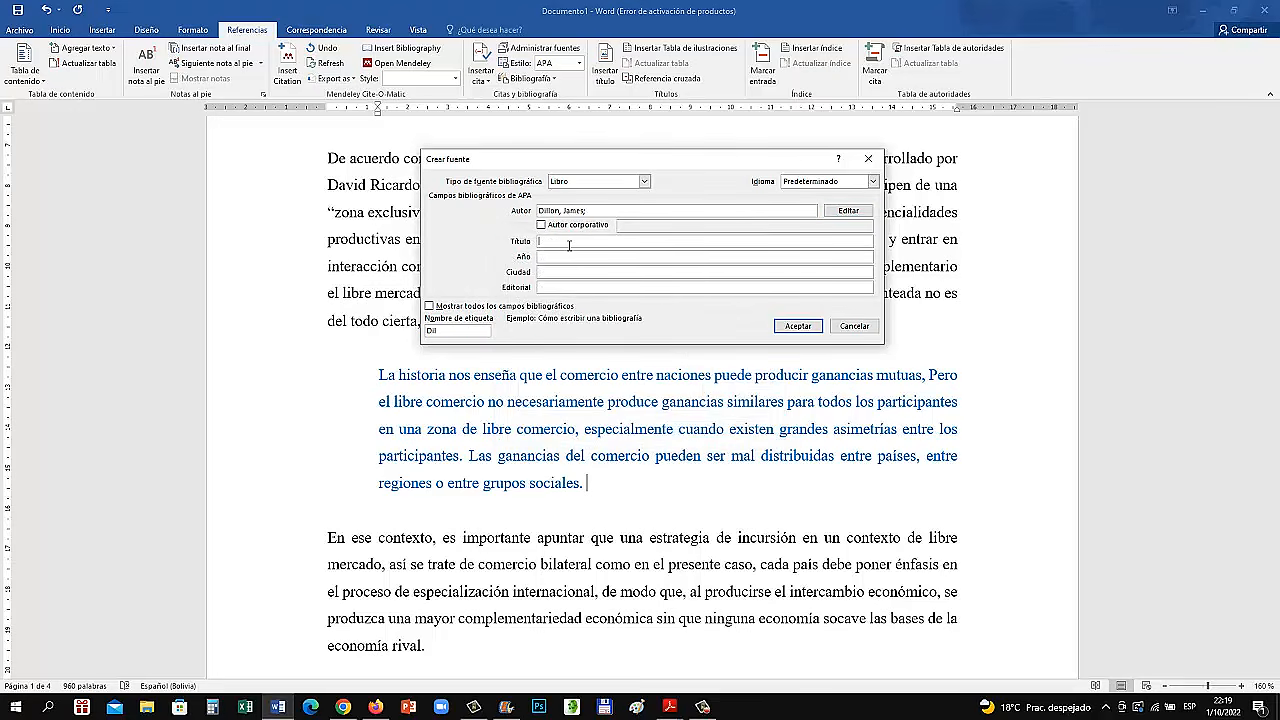
type("Bases teóricas y práctico")
type("s de los tratados de libre comercio")
Complete the source with year 2016, city México and publisher Fondo de Cultura Económica, and insert its citation after the quotation
left_click(562, 257)
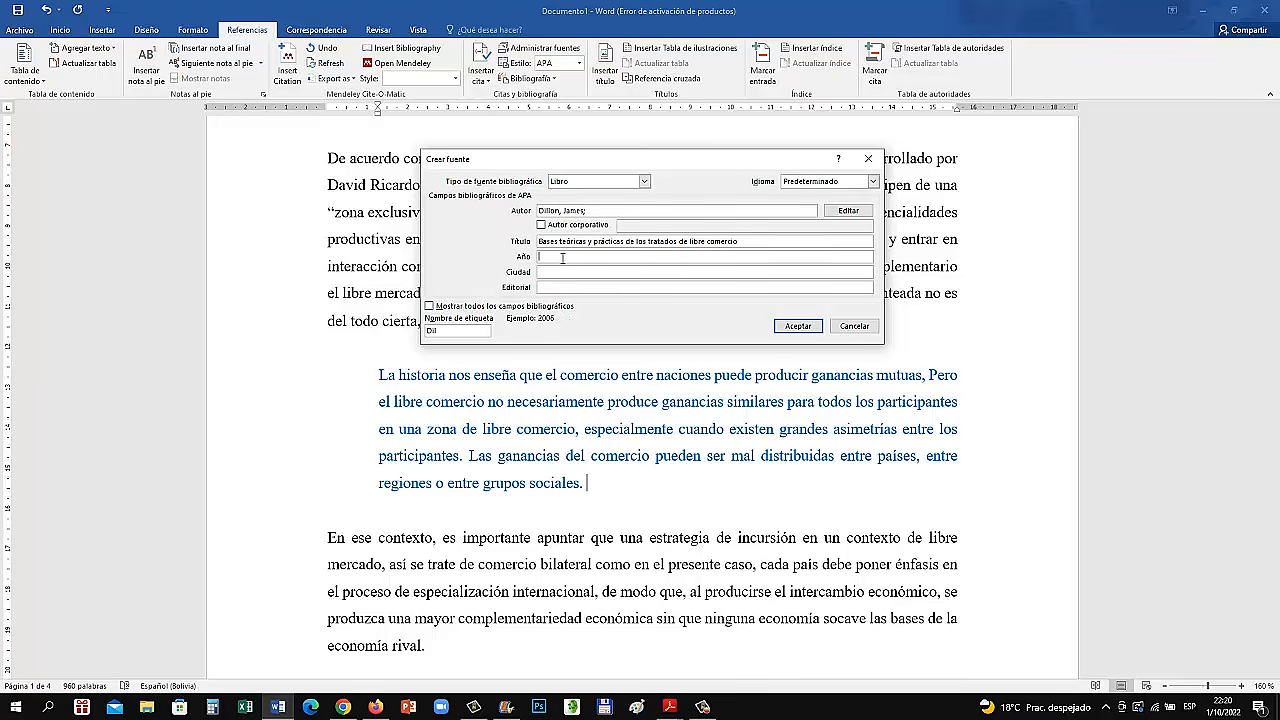
type("2016")
left_click(616, 272)
type("México")
left_click(625, 286)
type("Fondo de Cultu")
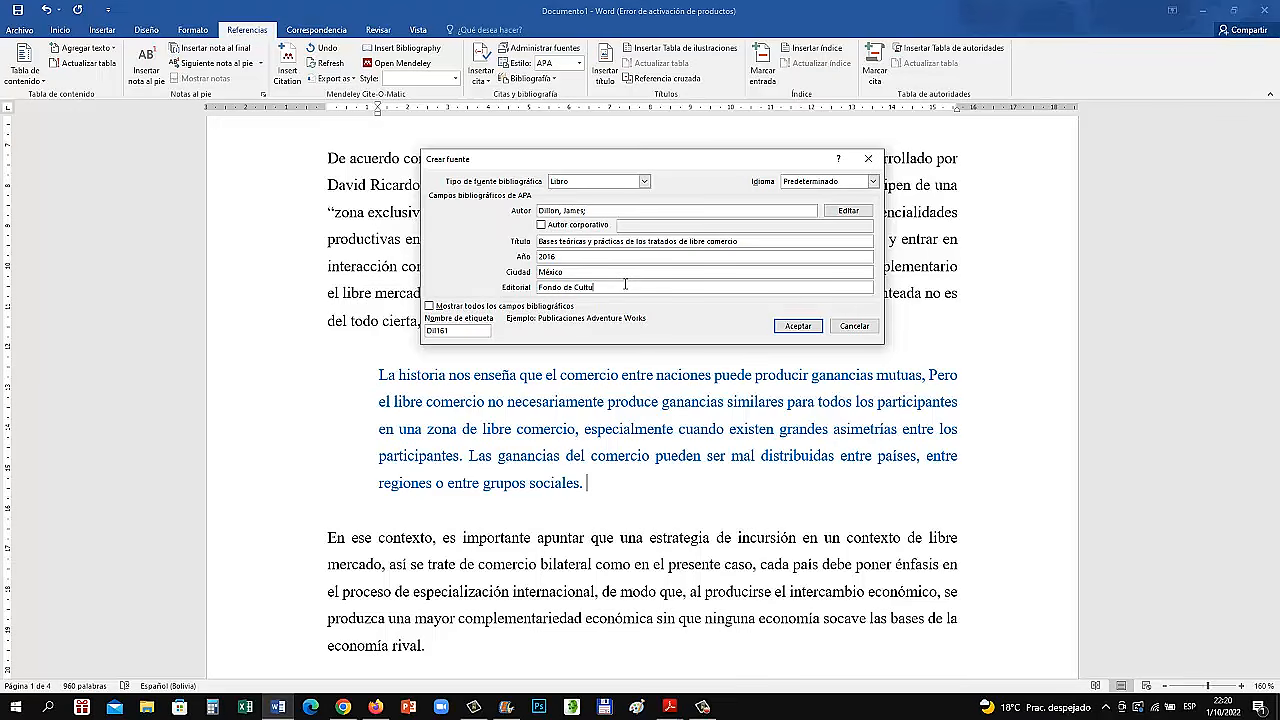
type("ra Económica")
left_click(798, 326)
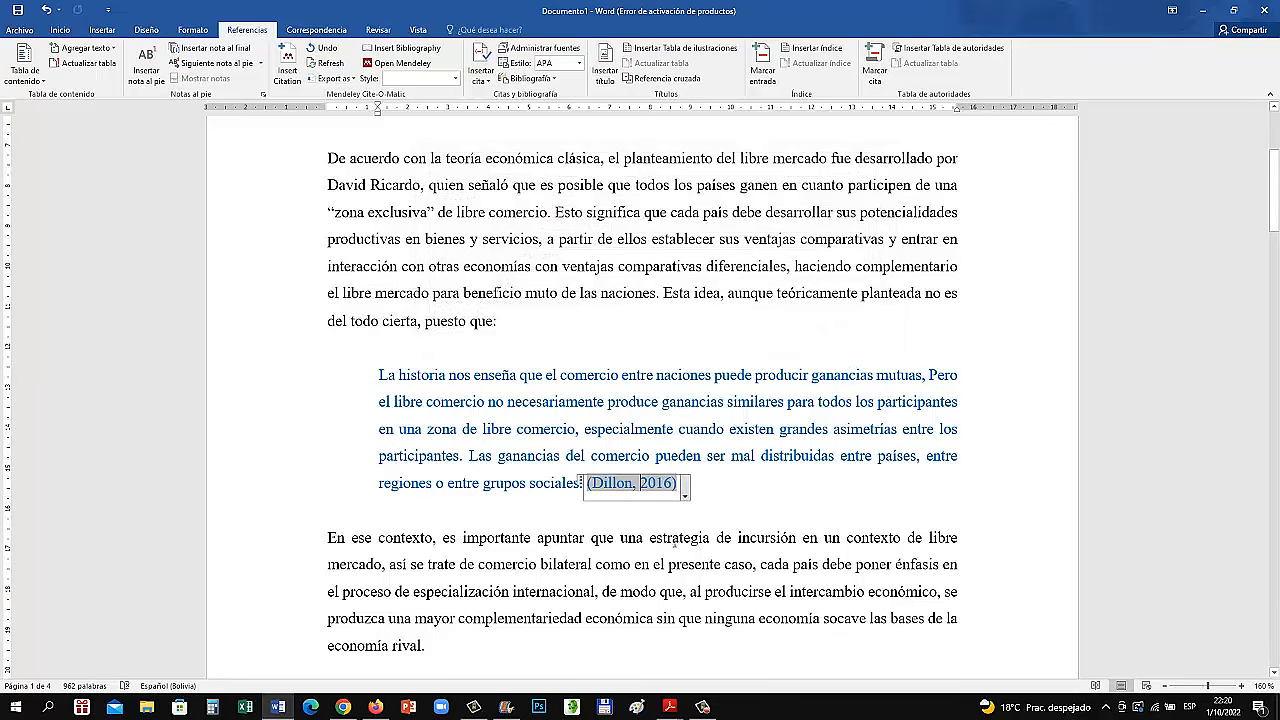
Add page 23 to the citation at the end of the block quotation
left_click(739, 538)
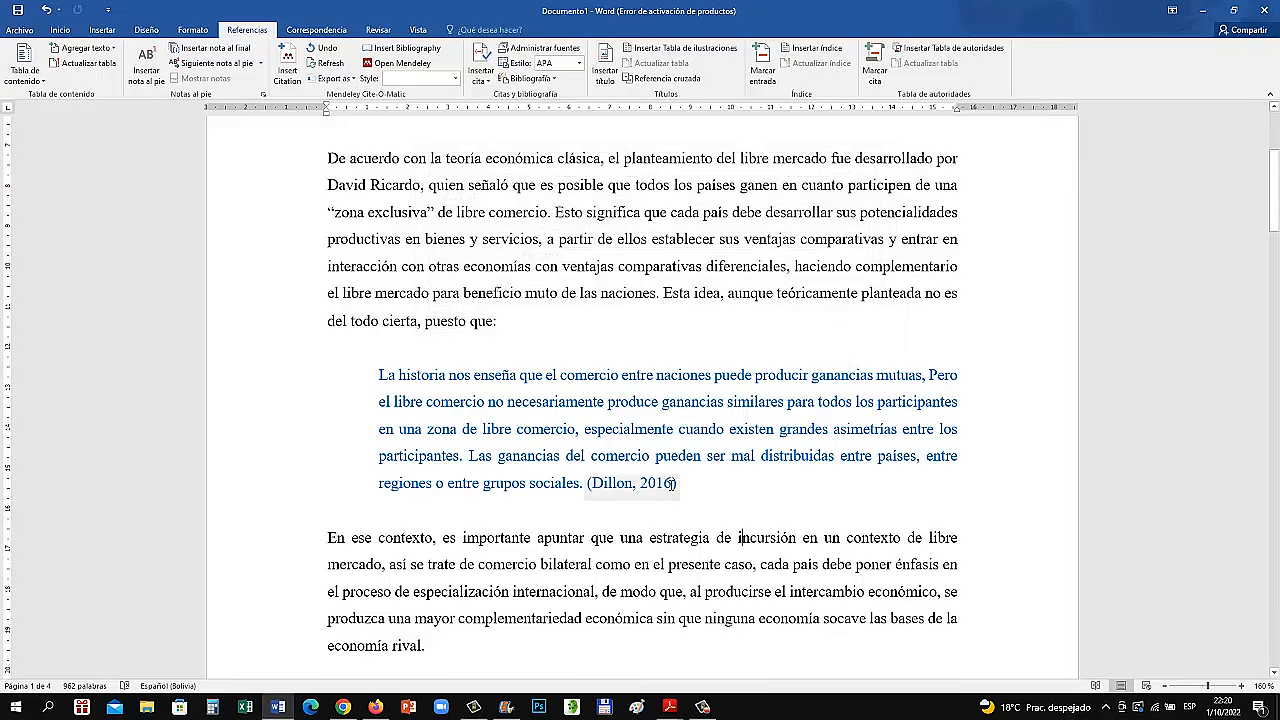
left_click(673, 485)
left_click(686, 491)
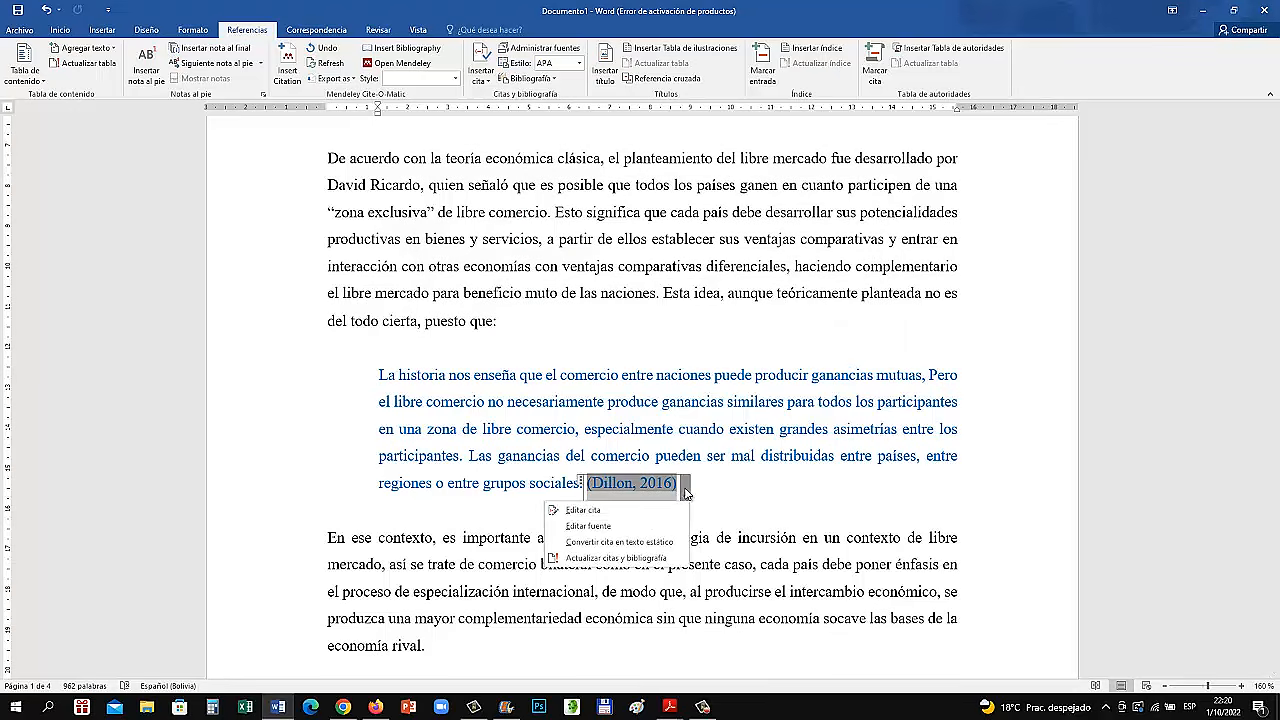
left_click(610, 527)
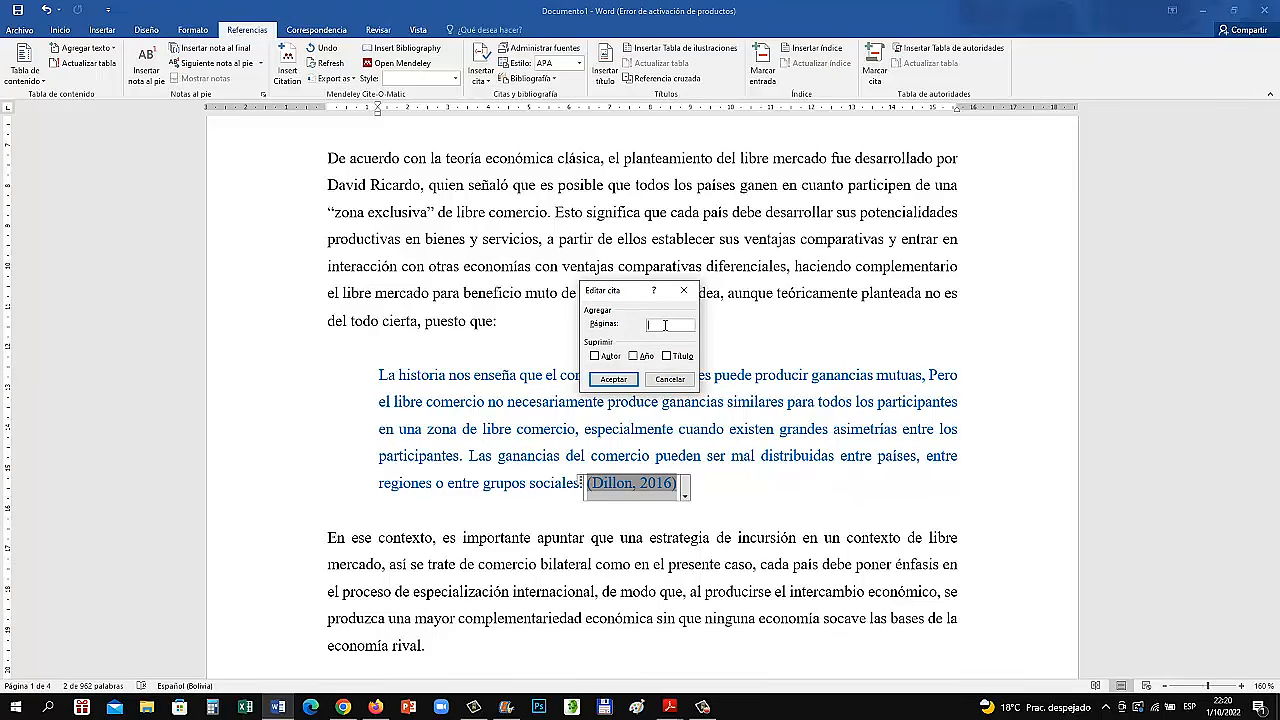
type("23")
left_click(613, 379)
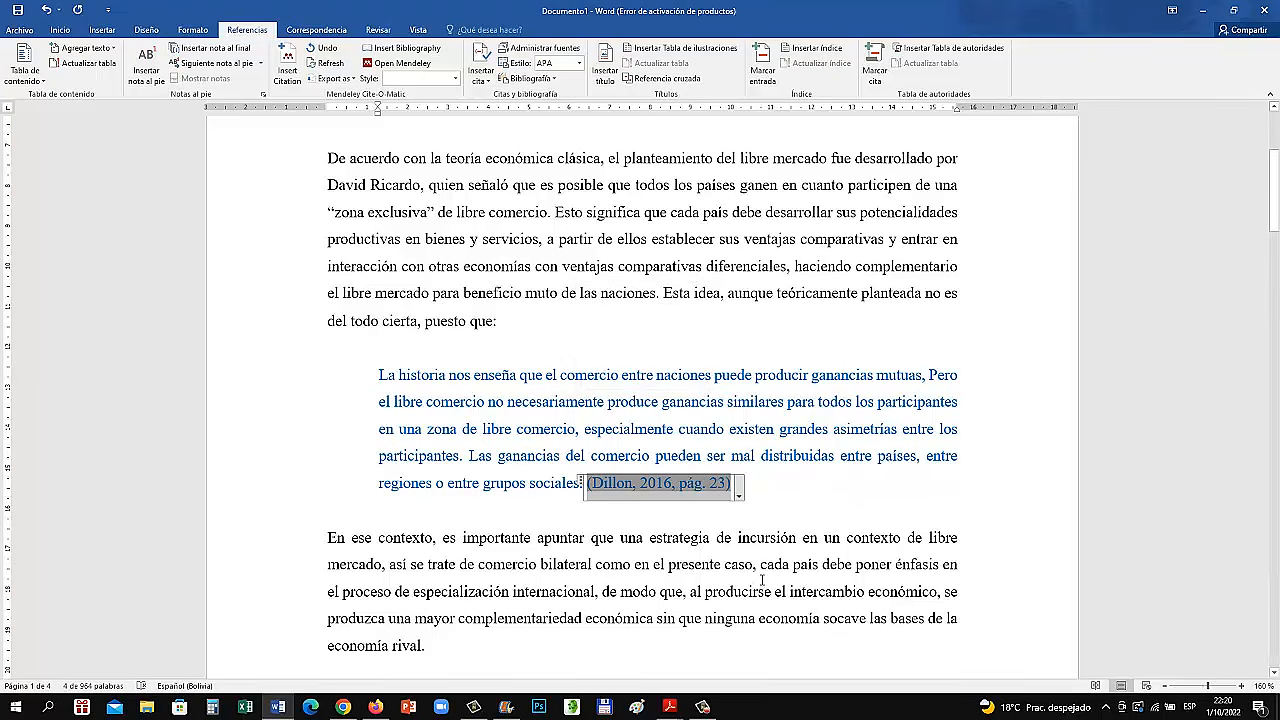
left_click(761, 565)
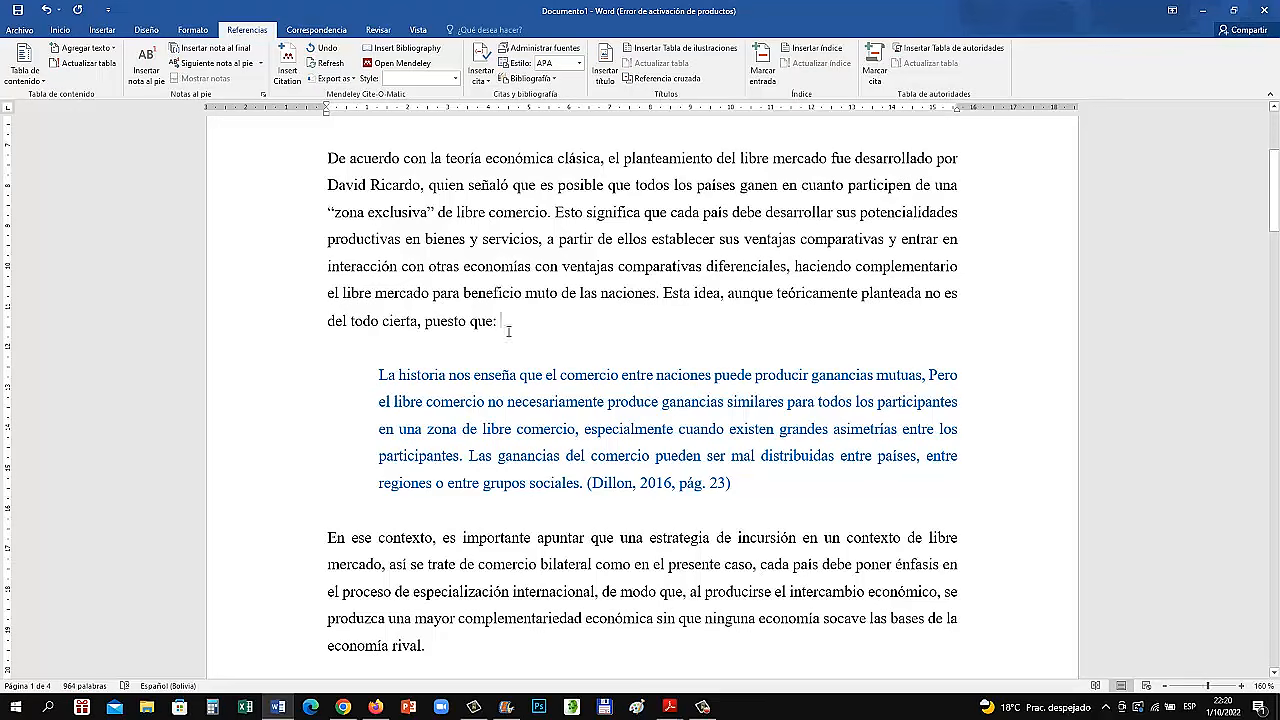
Insert the author's surname and "(2016) señala" before the colon of the lead-in sentence, and clear the surname's spelling mark
left_click_drag(665, 293, 792, 330)
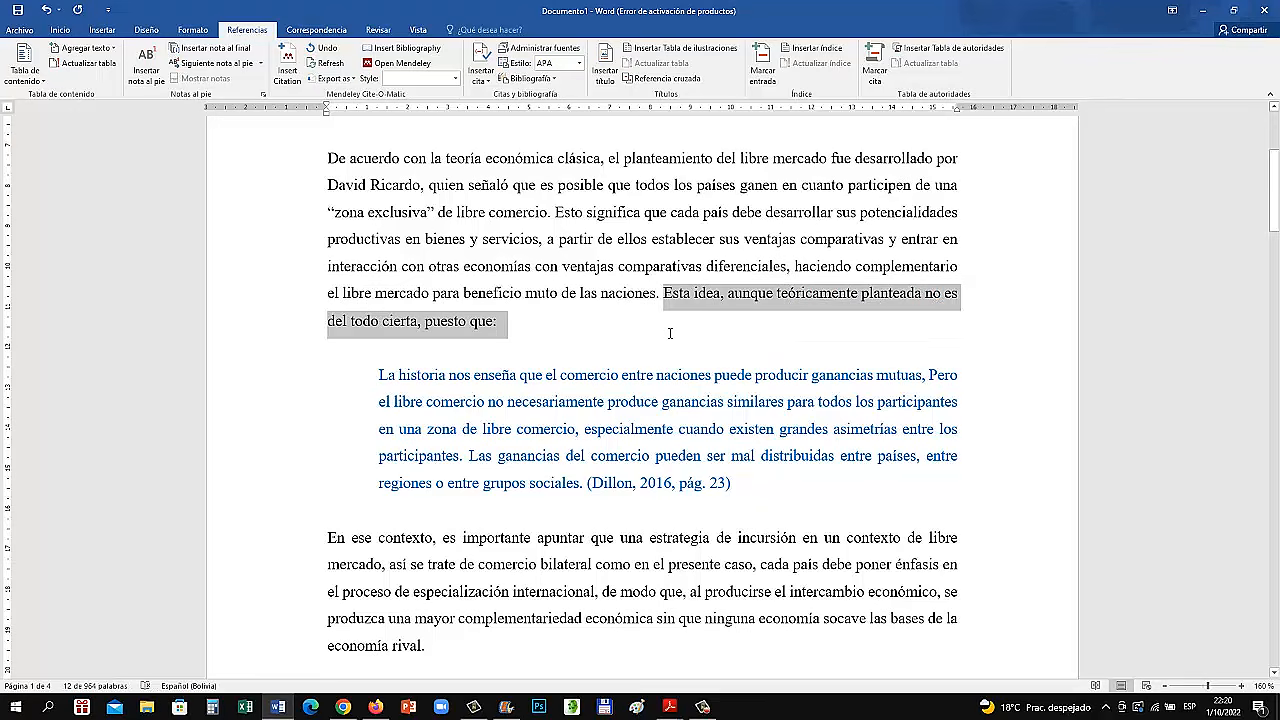
left_click(670, 333)
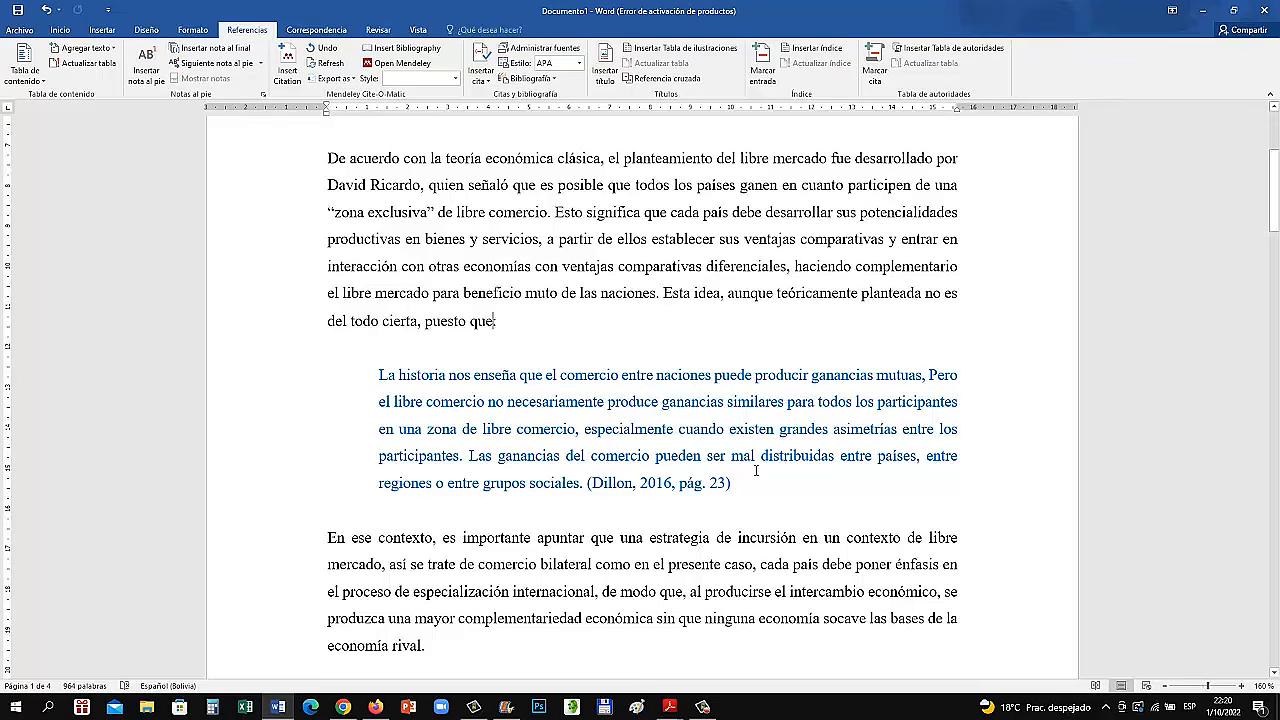
type("Dillon ")
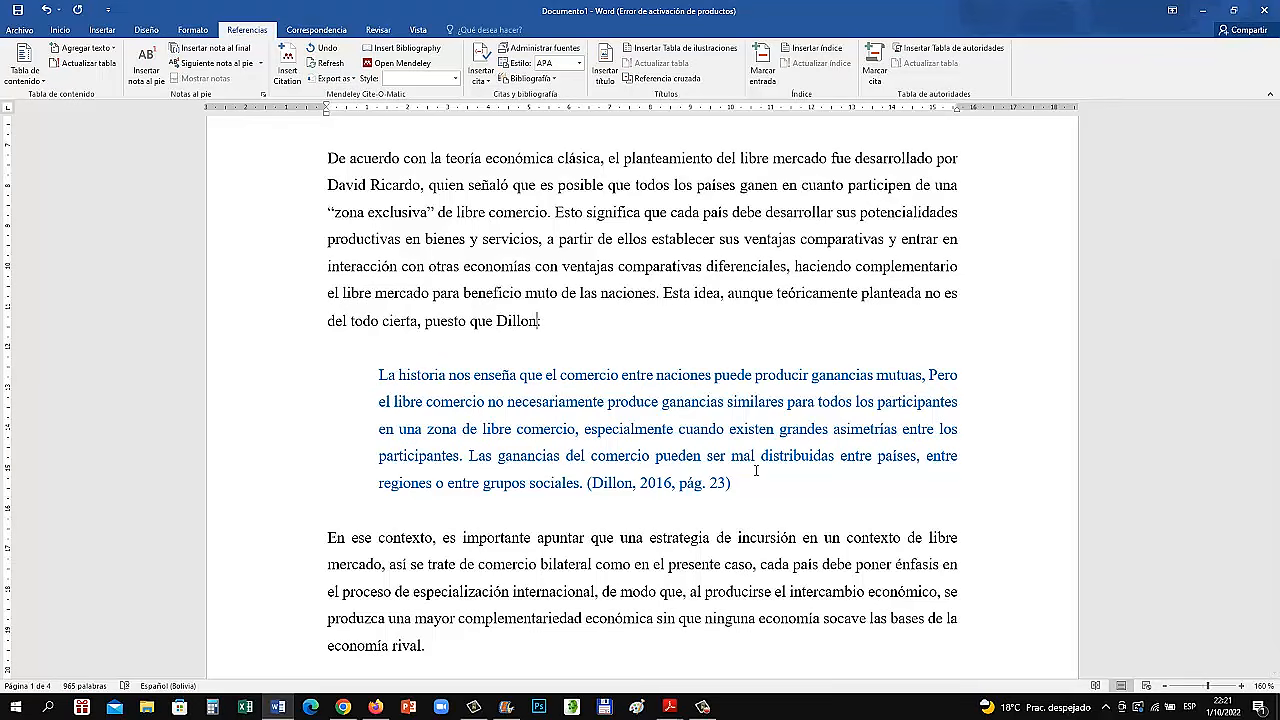
type("(2016)")
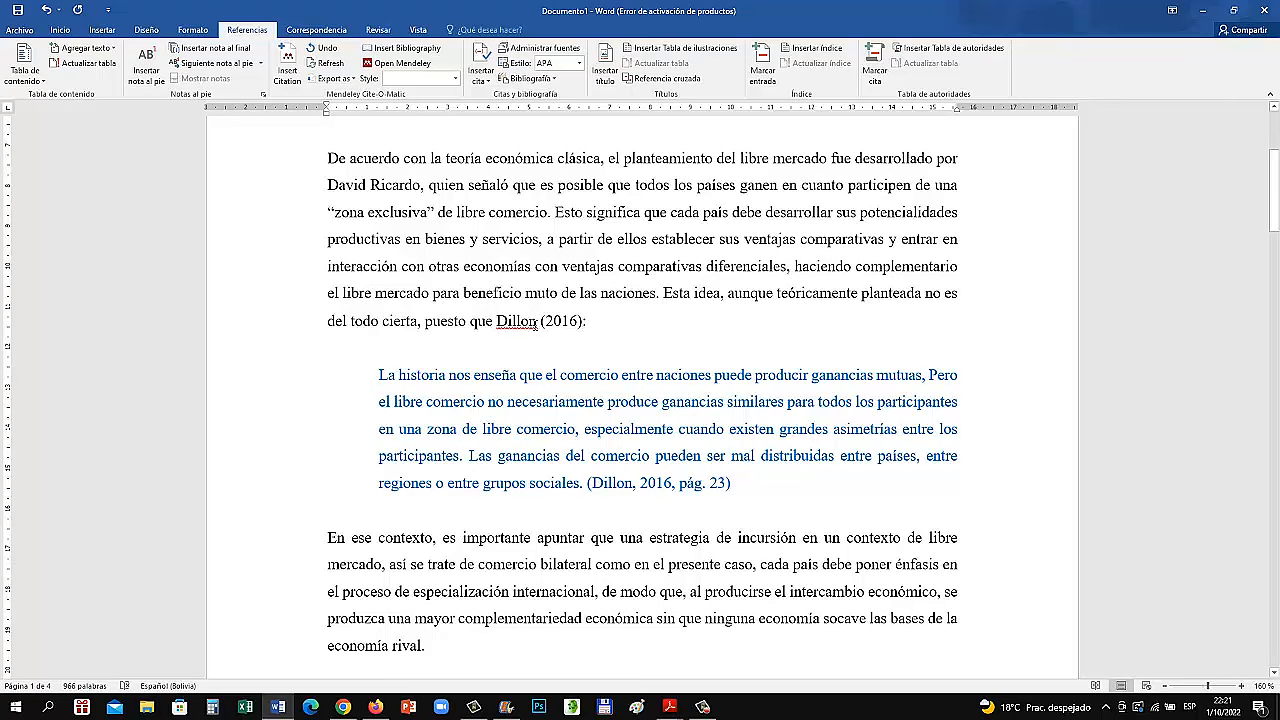
type(" señala")
right_click(505, 322)
left_click(610, 452)
Suppress the author, year and title in the citation after the block quotation, leaving only the page number
left_click(668, 483)
left_click(739, 491)
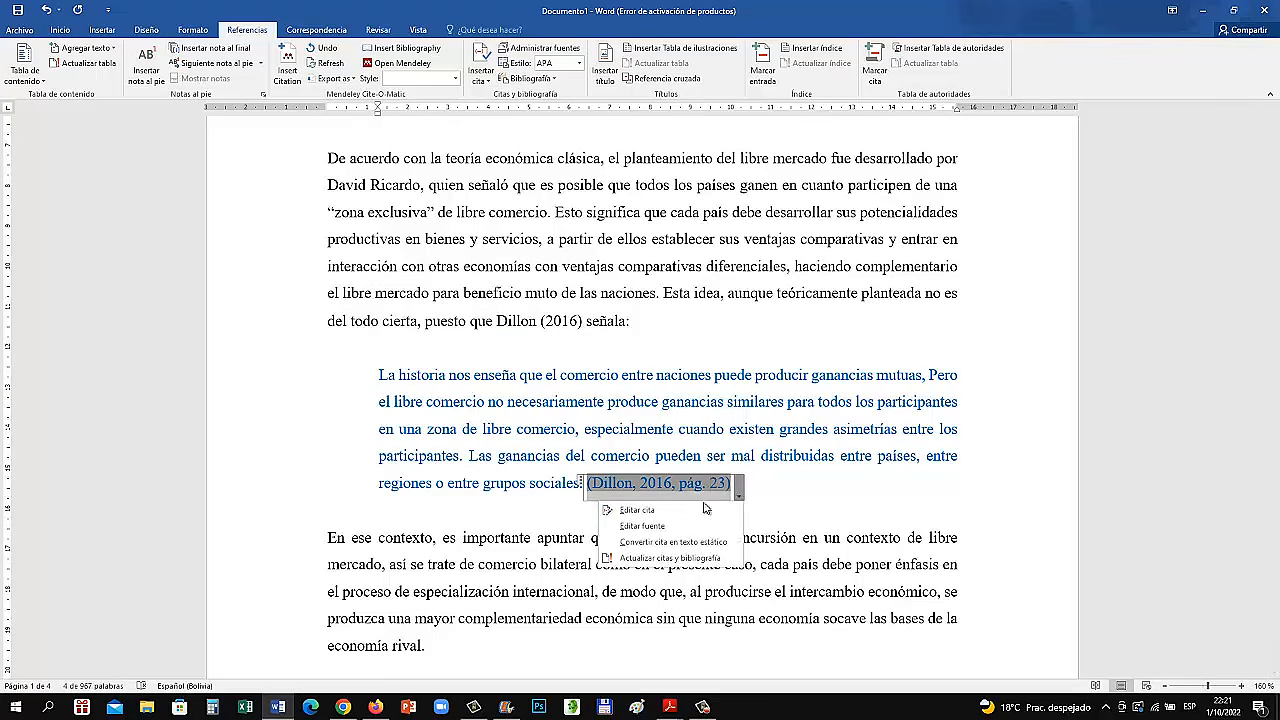
left_click(685, 517)
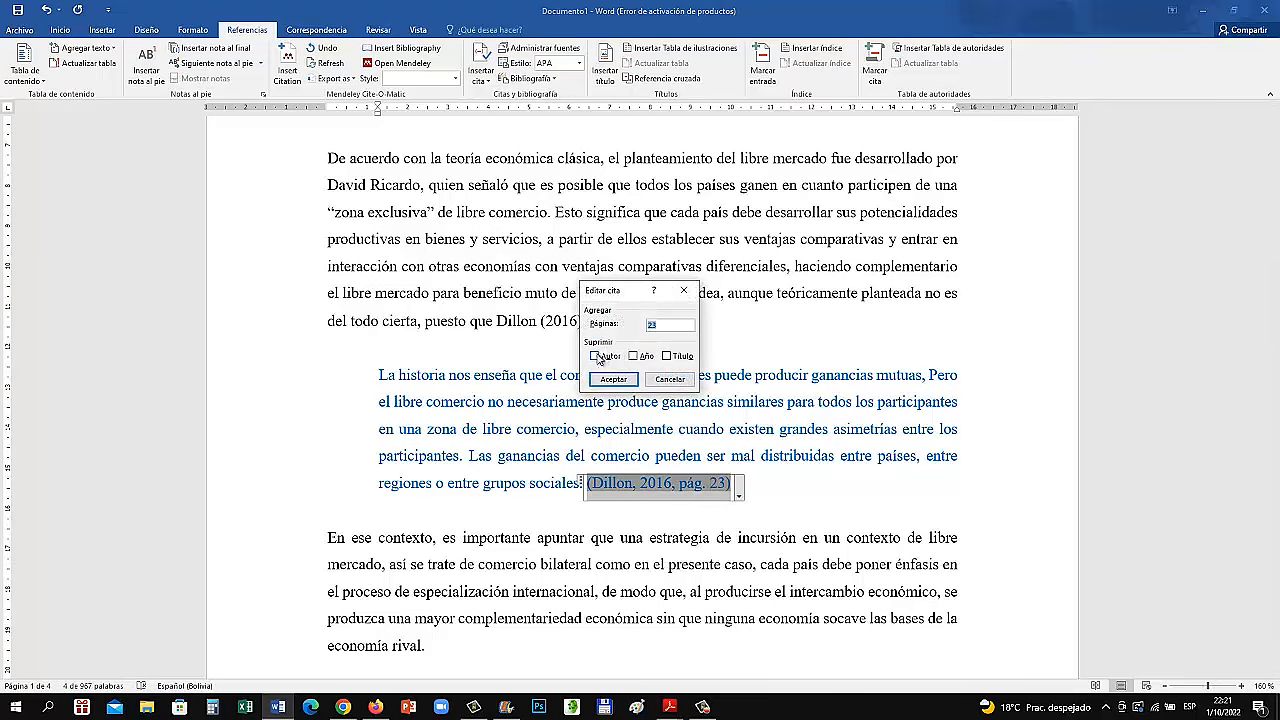
left_click(598, 356)
left_click(633, 356)
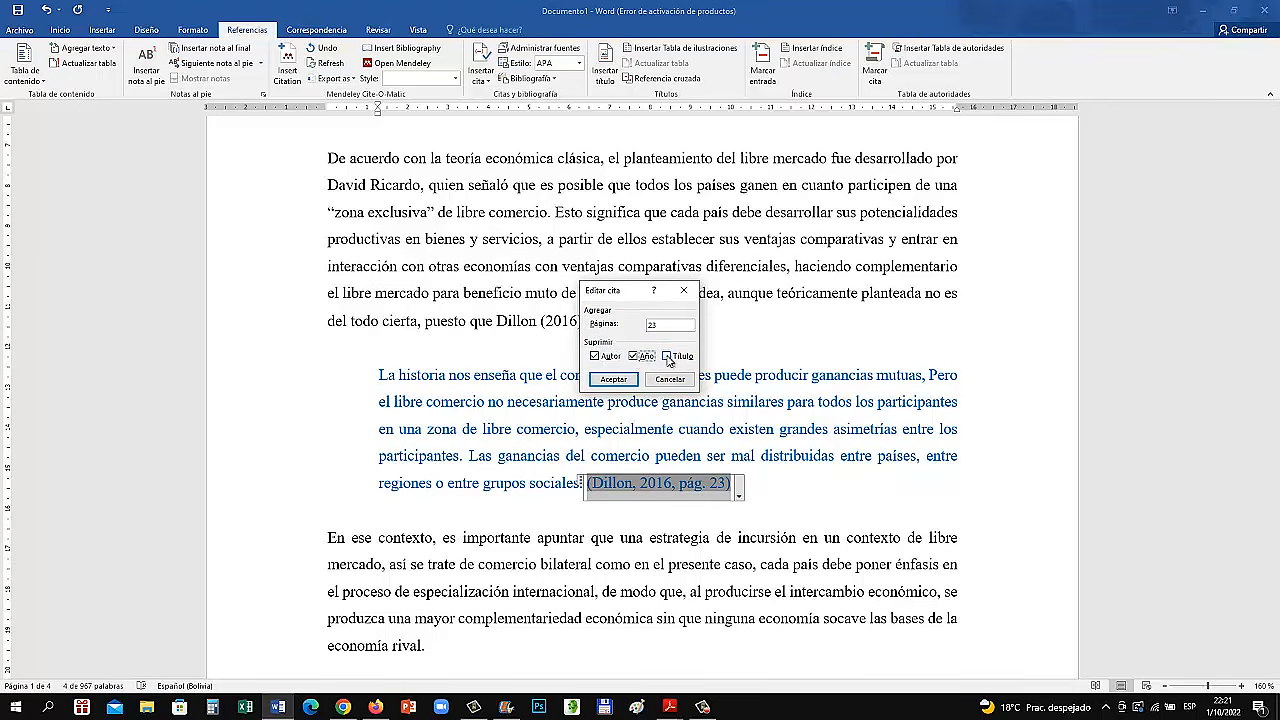
left_click(613, 379)
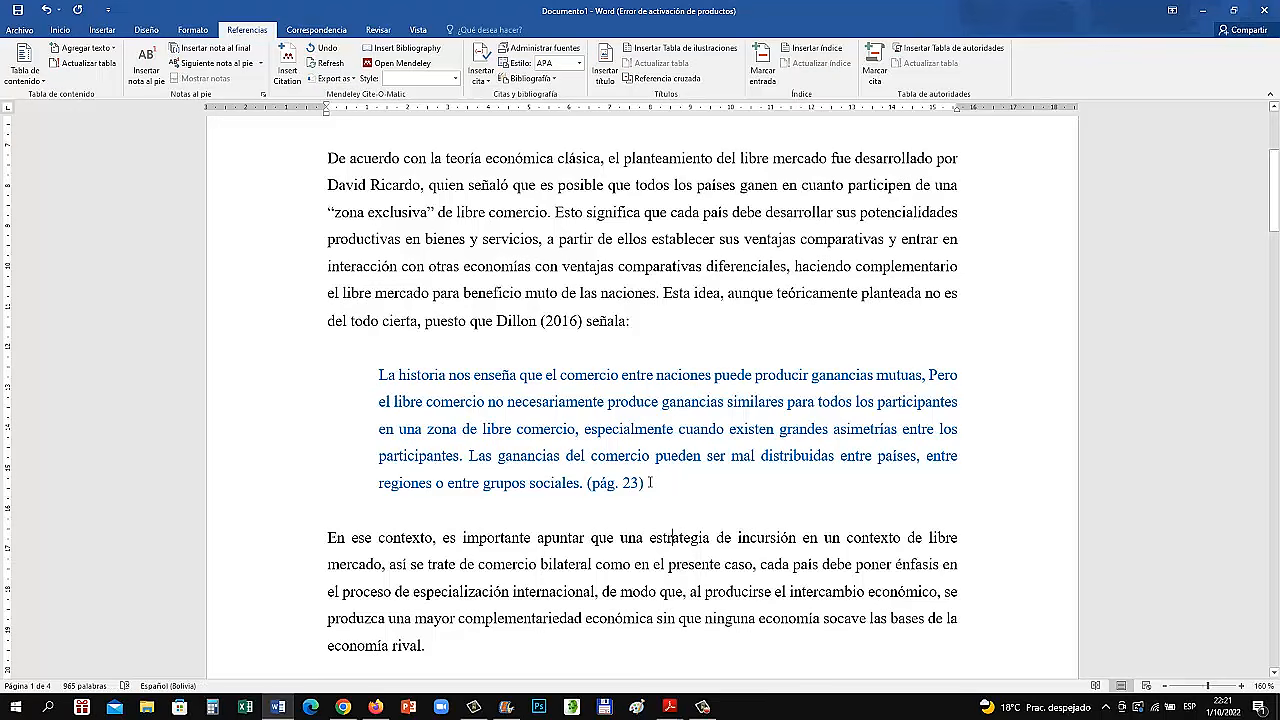
Add a full stop after the page citation that closes the block quotation
left_click(650, 482)
type(".")
left_click(707, 507)
left_click_drag(497, 321, 626, 321)
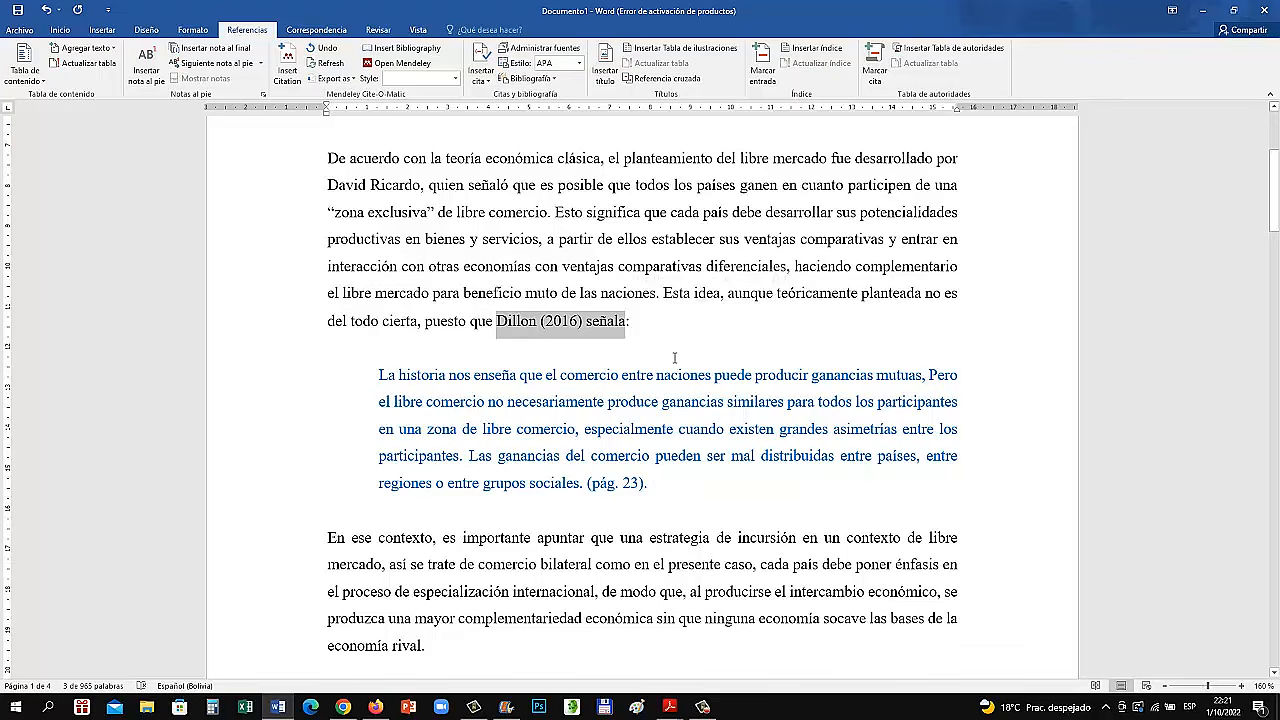
mouse_move(648, 484)
left_mouse_down()
mouse_move(589, 484)
mouse_move(744, 483)
left_mouse_up()
left_click(744, 483)
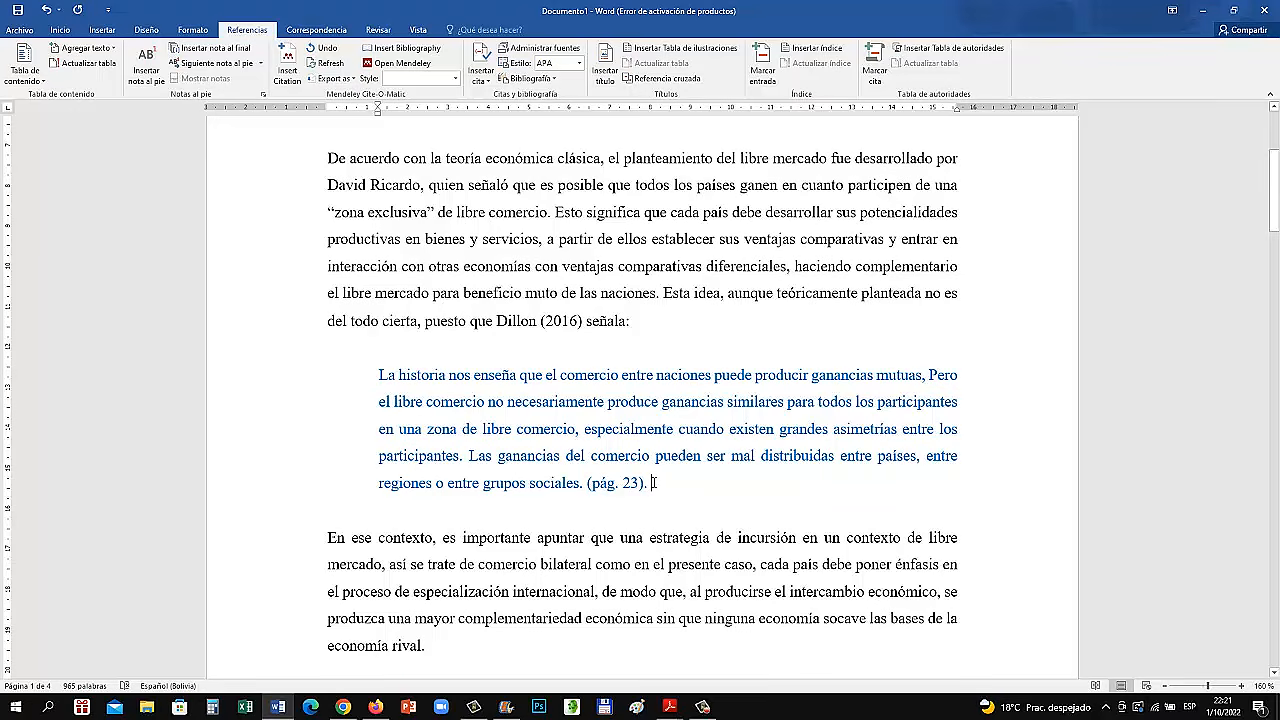
Examine how the paraphrase in section 2.1.3 cites the Instituto Nacional de Estadística de Bolivia (2022) without quotation marks or a page number
scroll(655, 483, "down", 3)
scroll(645, 470, "down", 1)
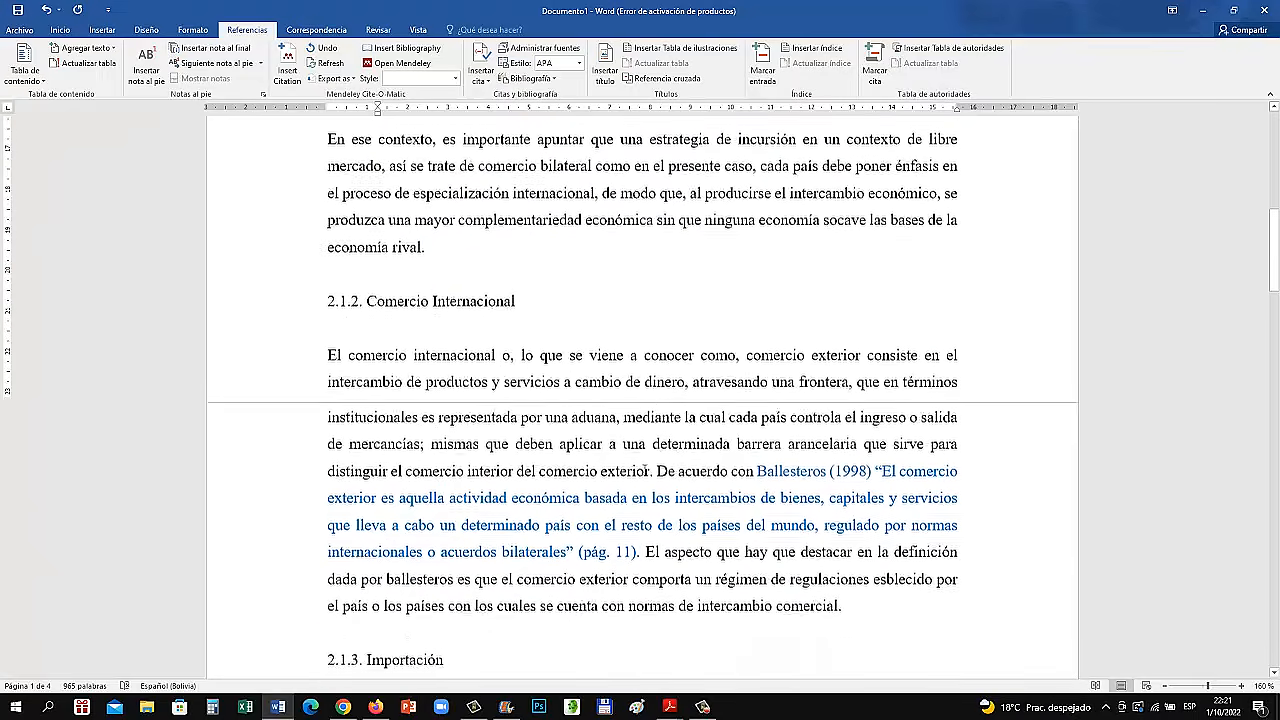
scroll(645, 470, "down", 4)
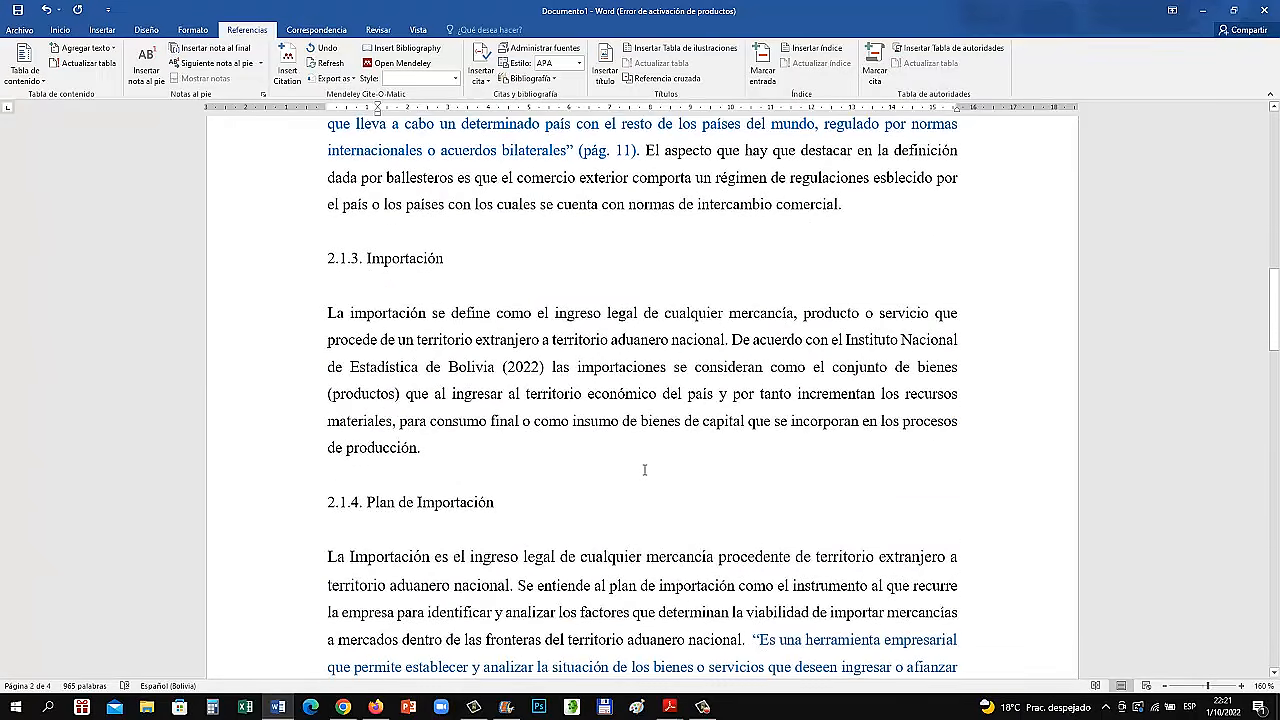
scroll(644, 469, "down", 1)
scroll(645, 470, "up", 2)
scroll(645, 470, "down", 1)
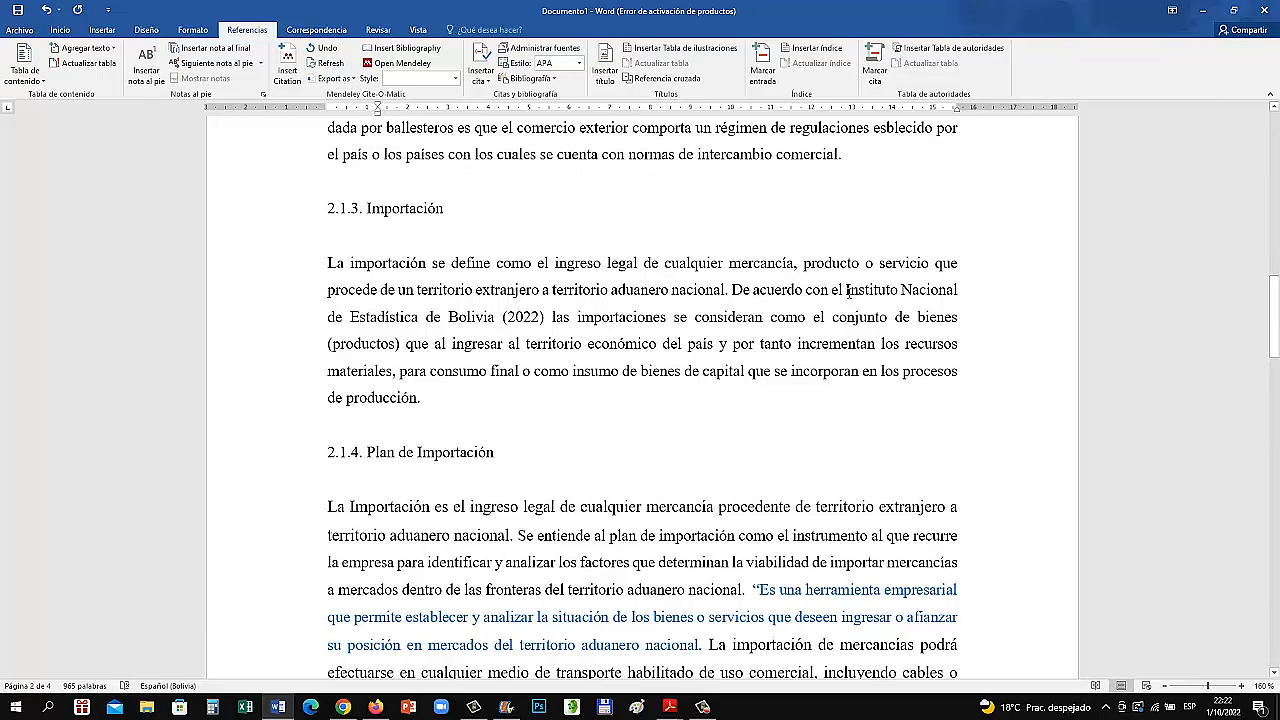
left_click_drag(845, 290, 550, 318)
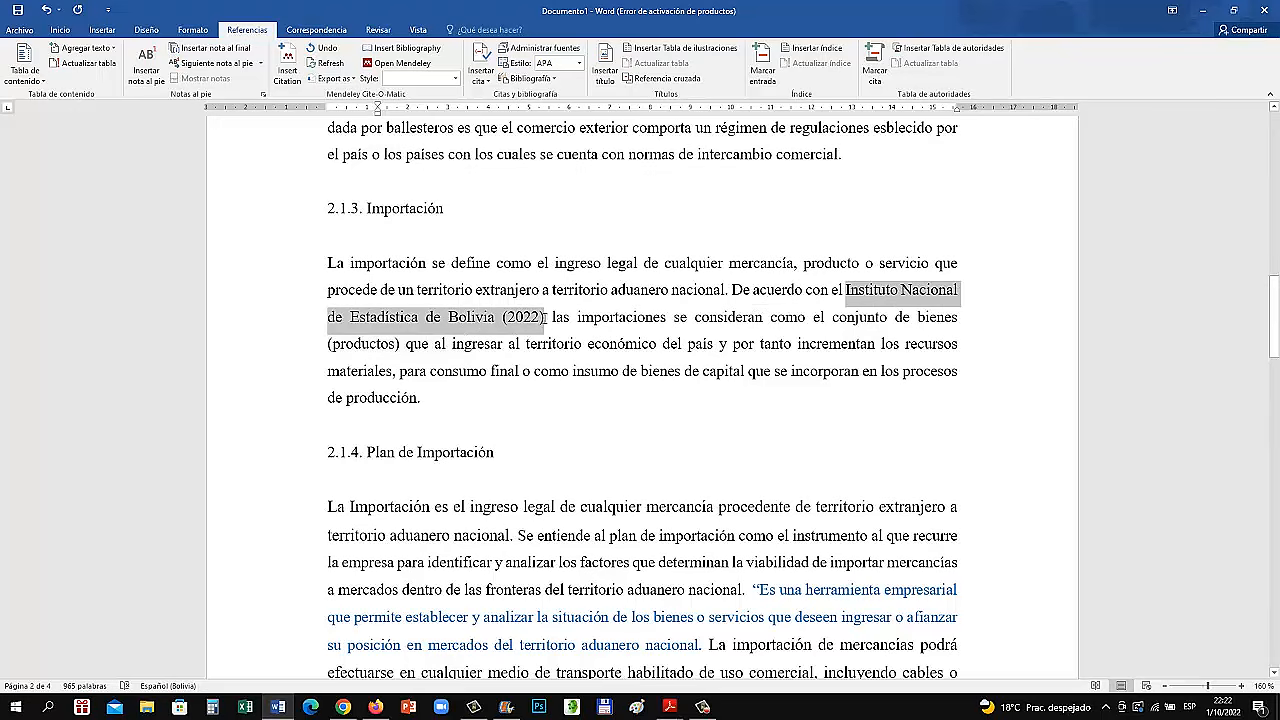
left_click(584, 345)
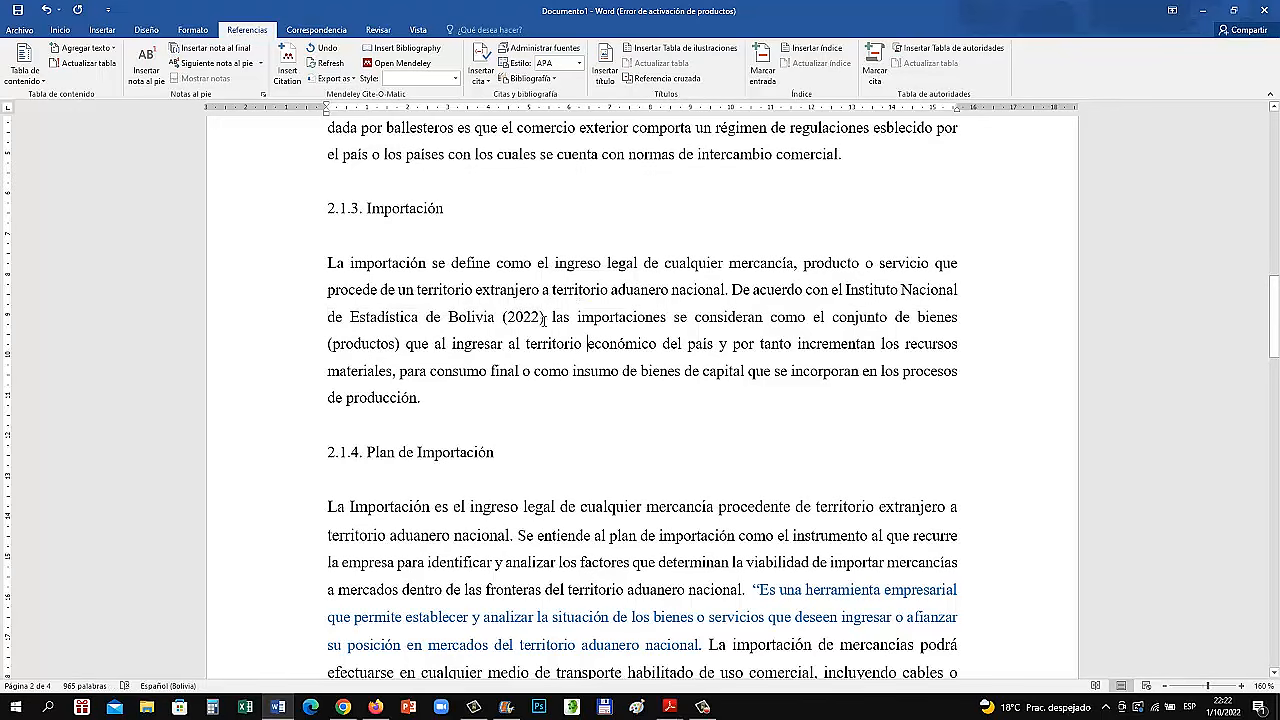
left_click_drag(553, 316, 770, 317)
left_click(667, 344)
left_click_drag(731, 289, 958, 291)
left_click(831, 289)
triple_click(505, 316)
left_click(866, 316)
left_click_drag(846, 289, 495, 328)
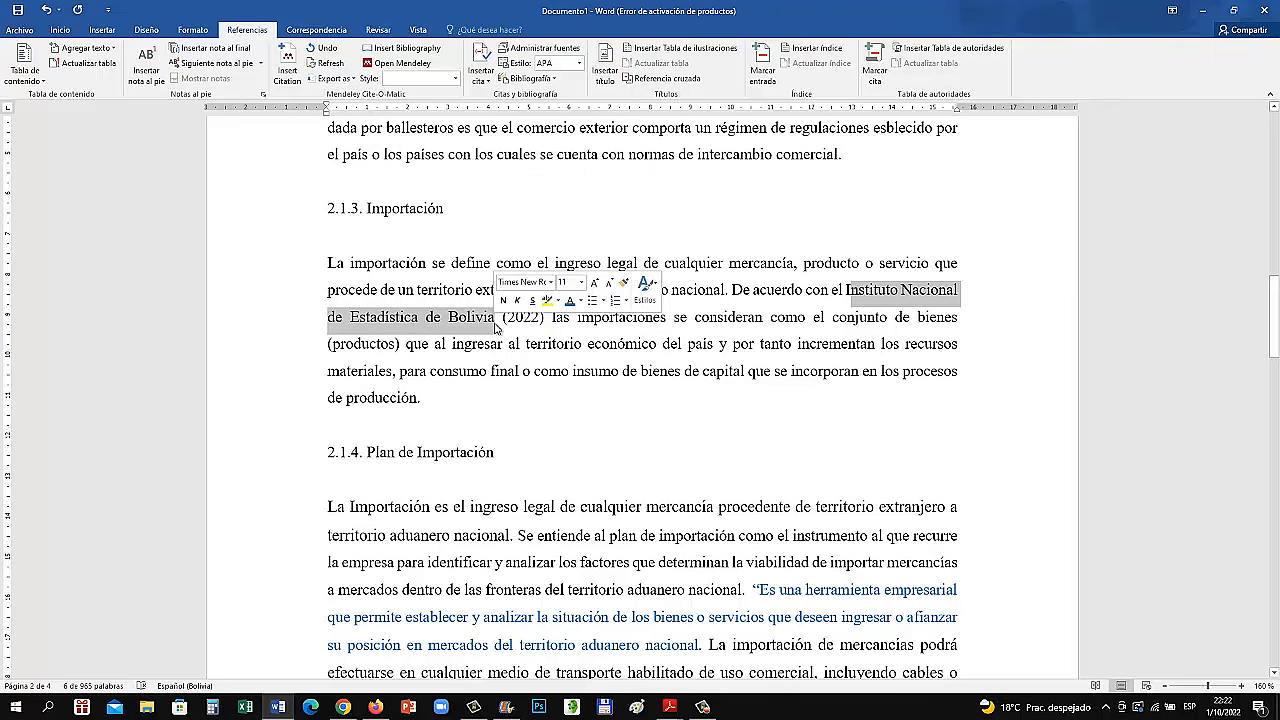
left_click(527, 320)
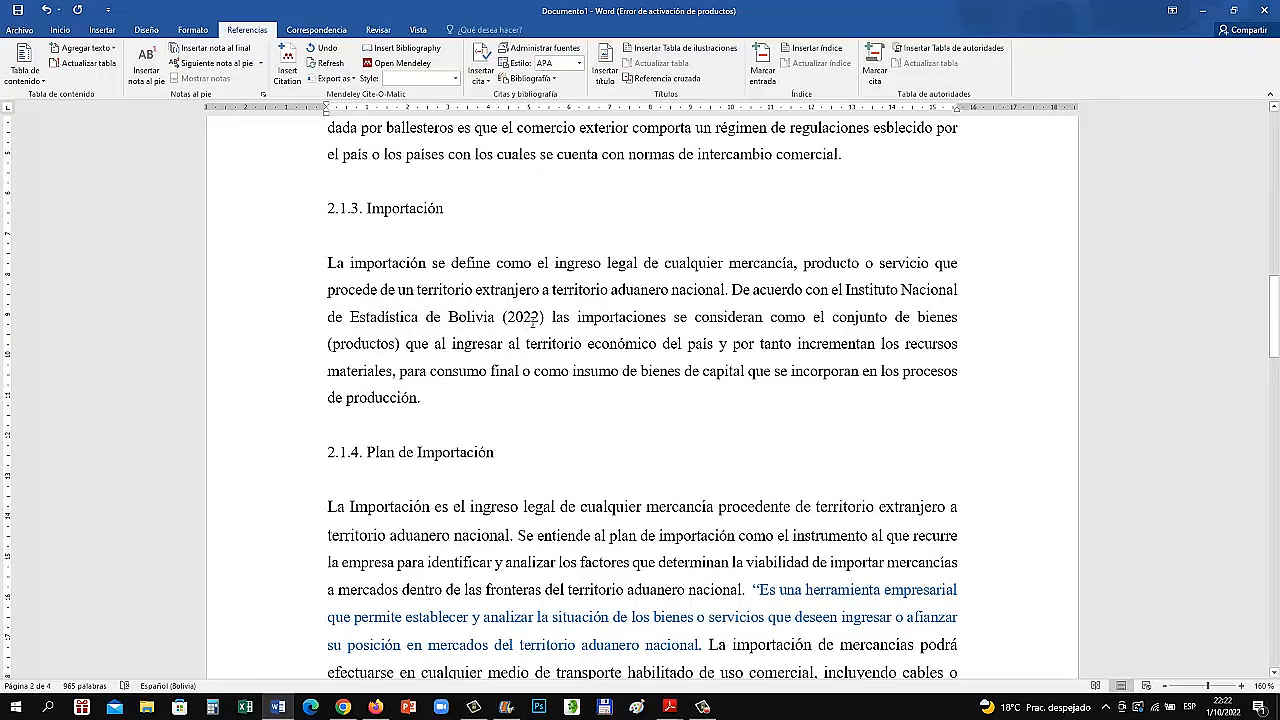
left_click(424, 395)
left_click_drag(846, 289, 782, 292)
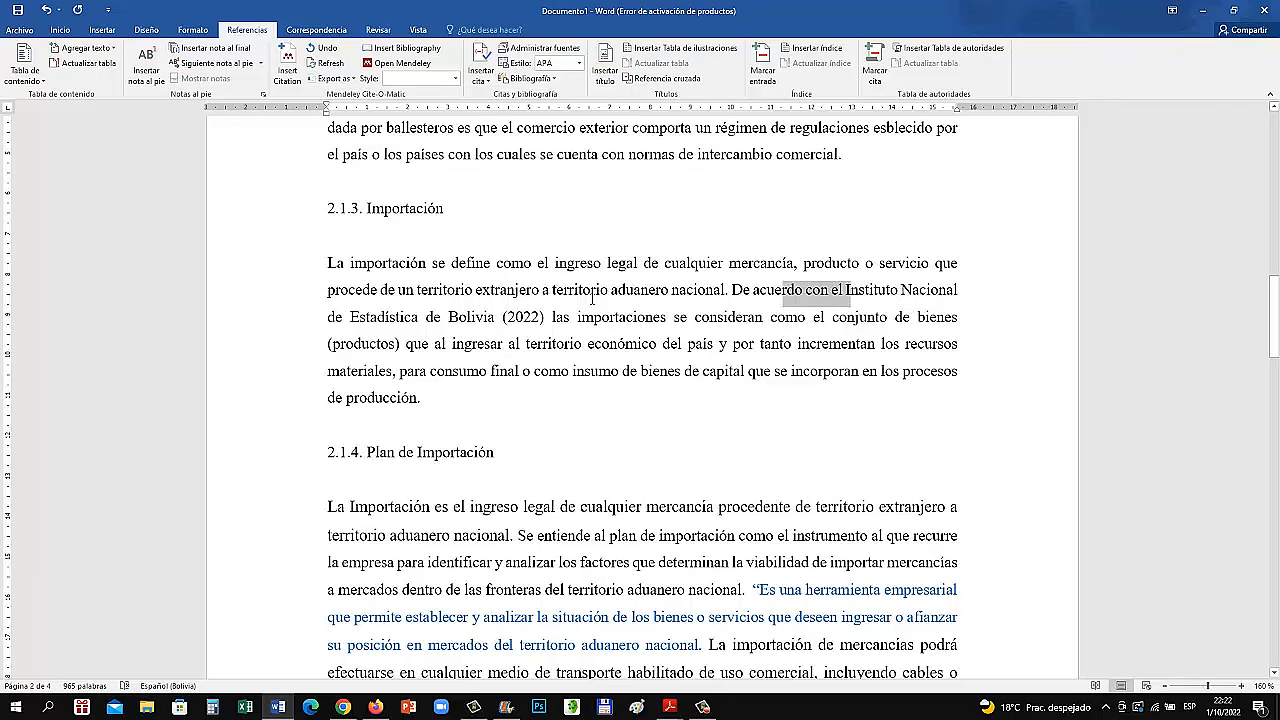
left_click_drag(592, 299, 553, 326)
left_click(574, 393)
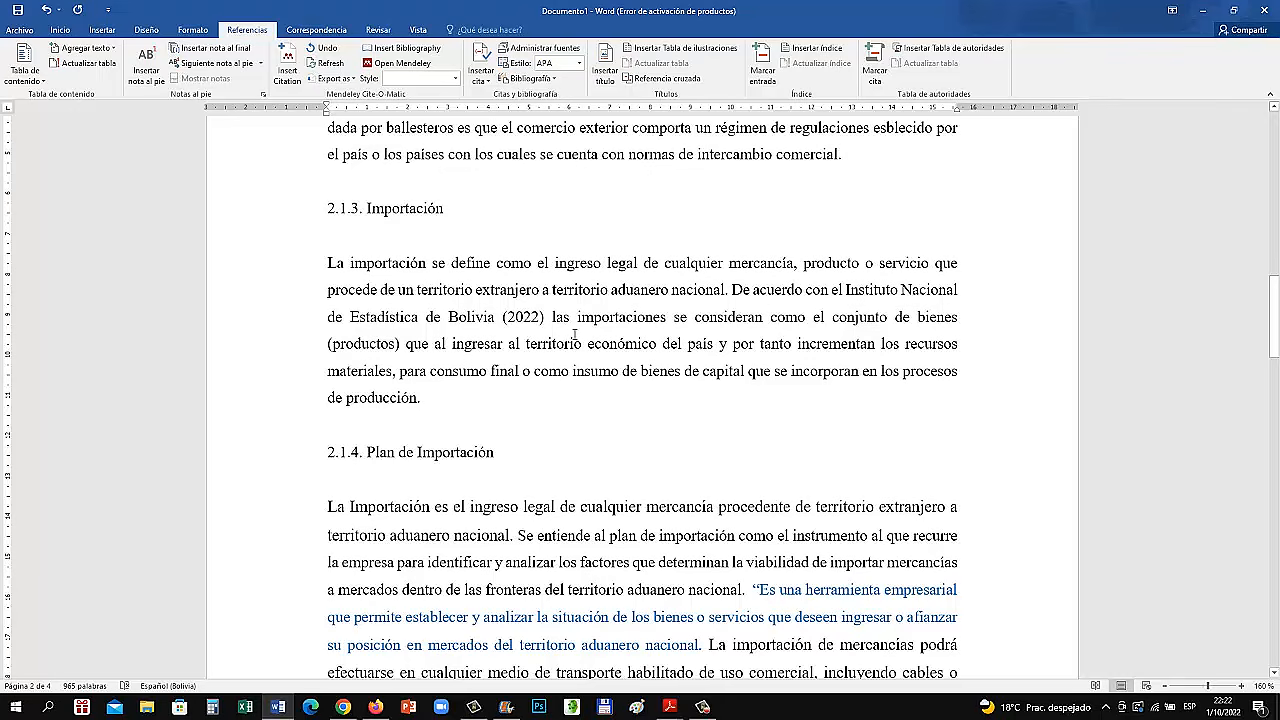
left_click_drag(583, 319, 638, 319)
left_click(681, 371)
Close the blue quotation in section 2.1.4 with a full stop followed by a closing quotation mark
scroll(680, 366, "down", 1)
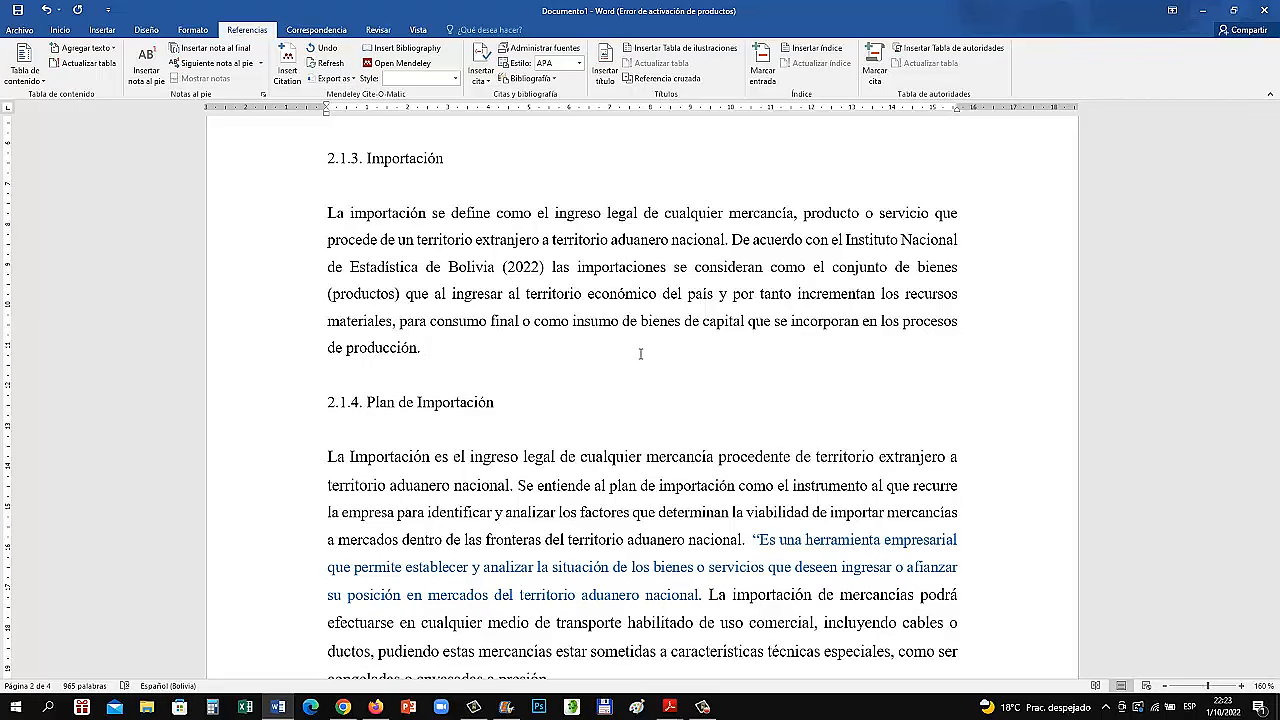
scroll(640, 353, "down", 3)
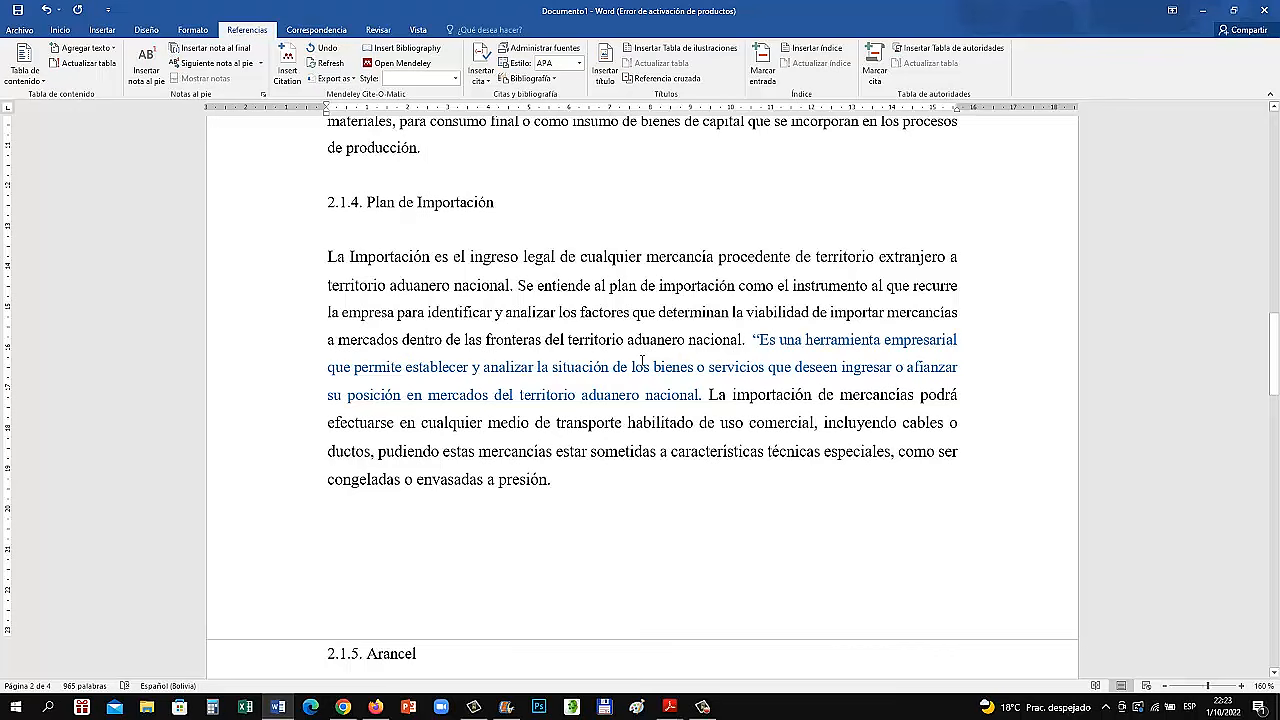
scroll(688, 406, "down", 2)
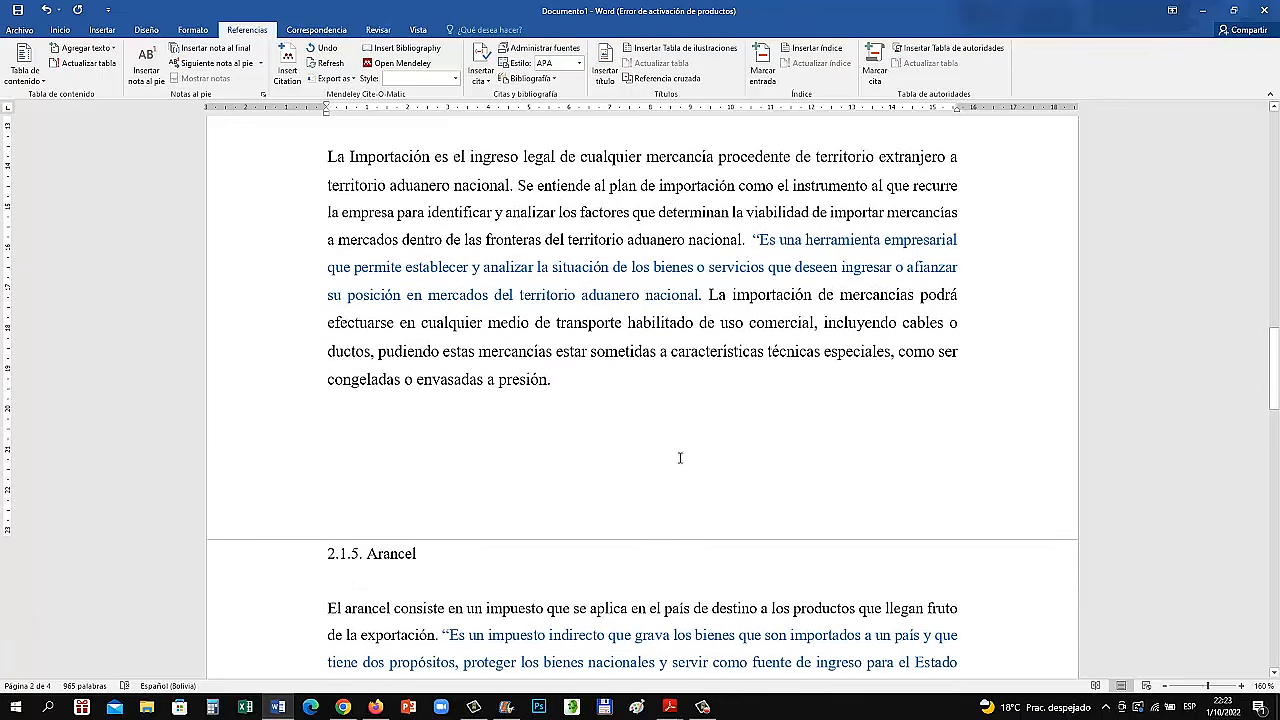
left_click(707, 289)
key("BackSpace")
type("\"")
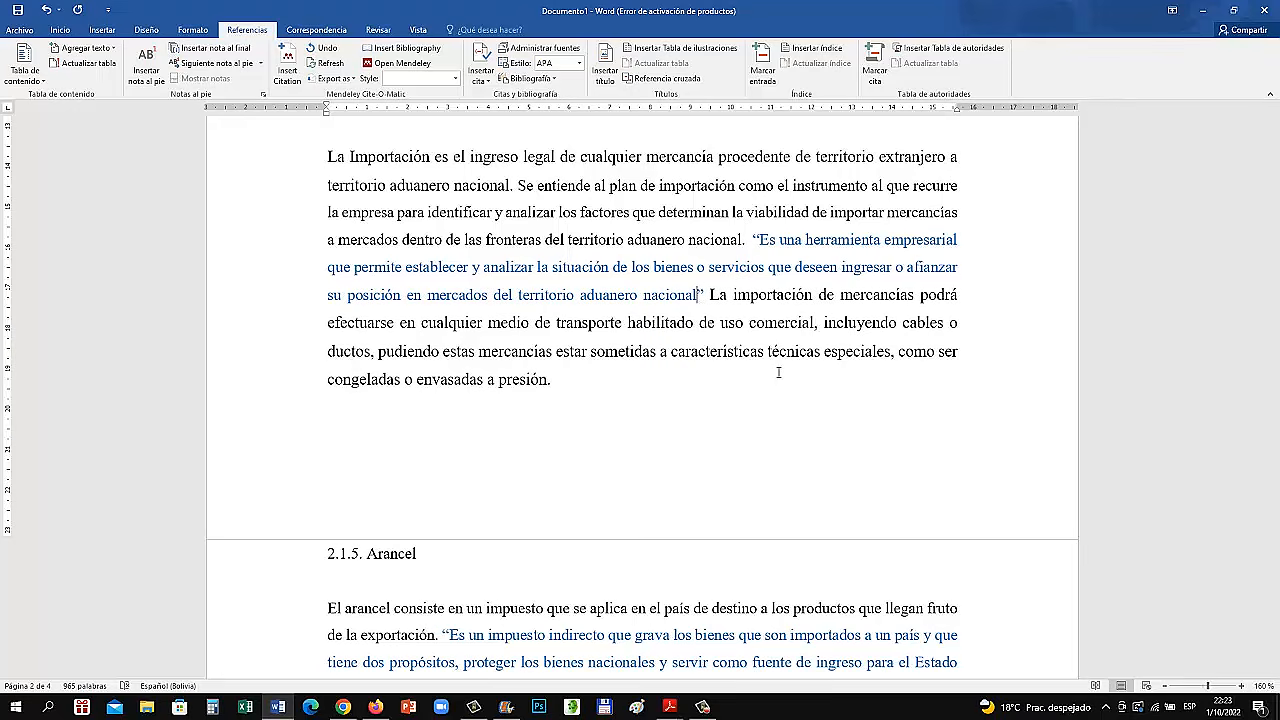
type(".")
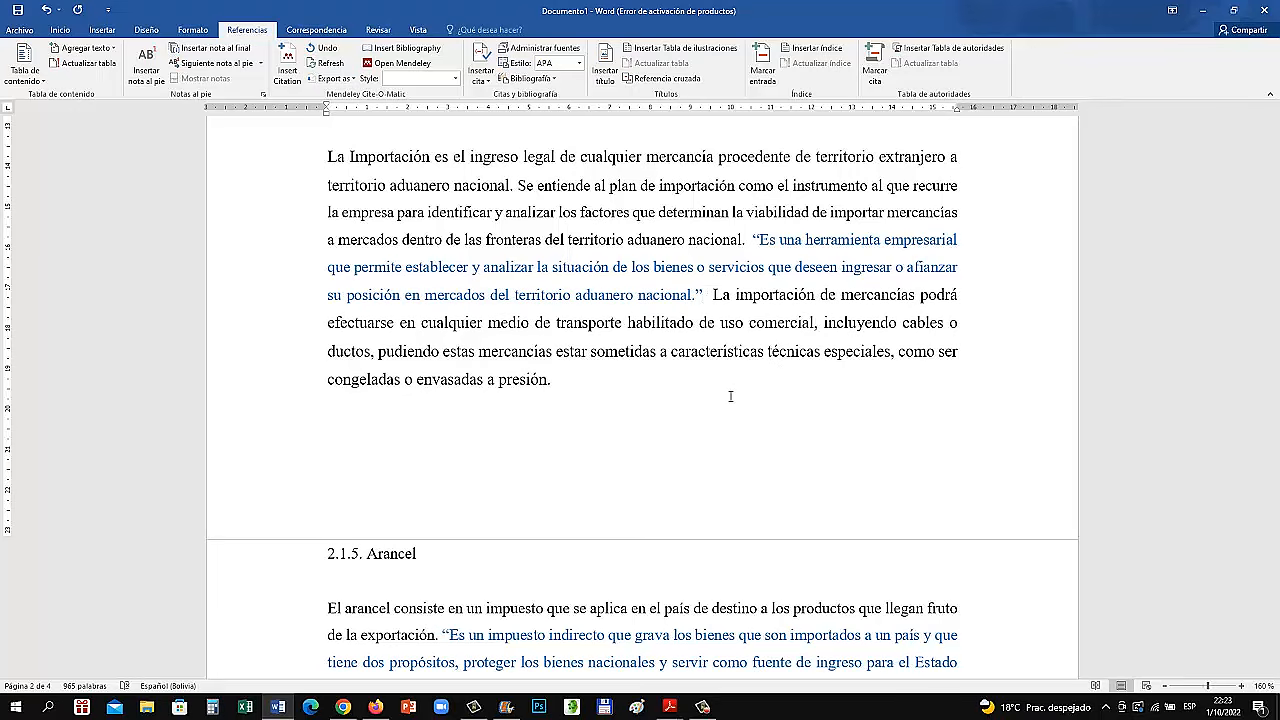
Create a new book source for the citation after the section 2.1.4 quotation and enter the names of its two authors
left_click(481, 72)
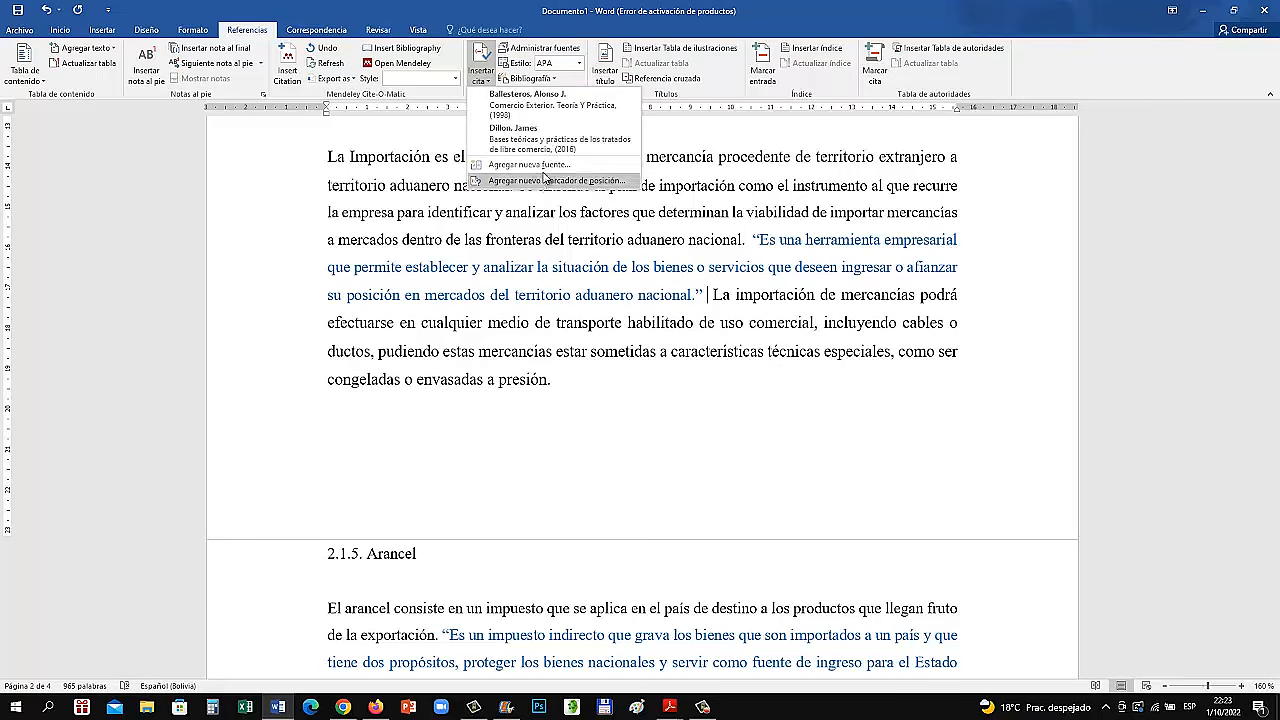
left_click(530, 164)
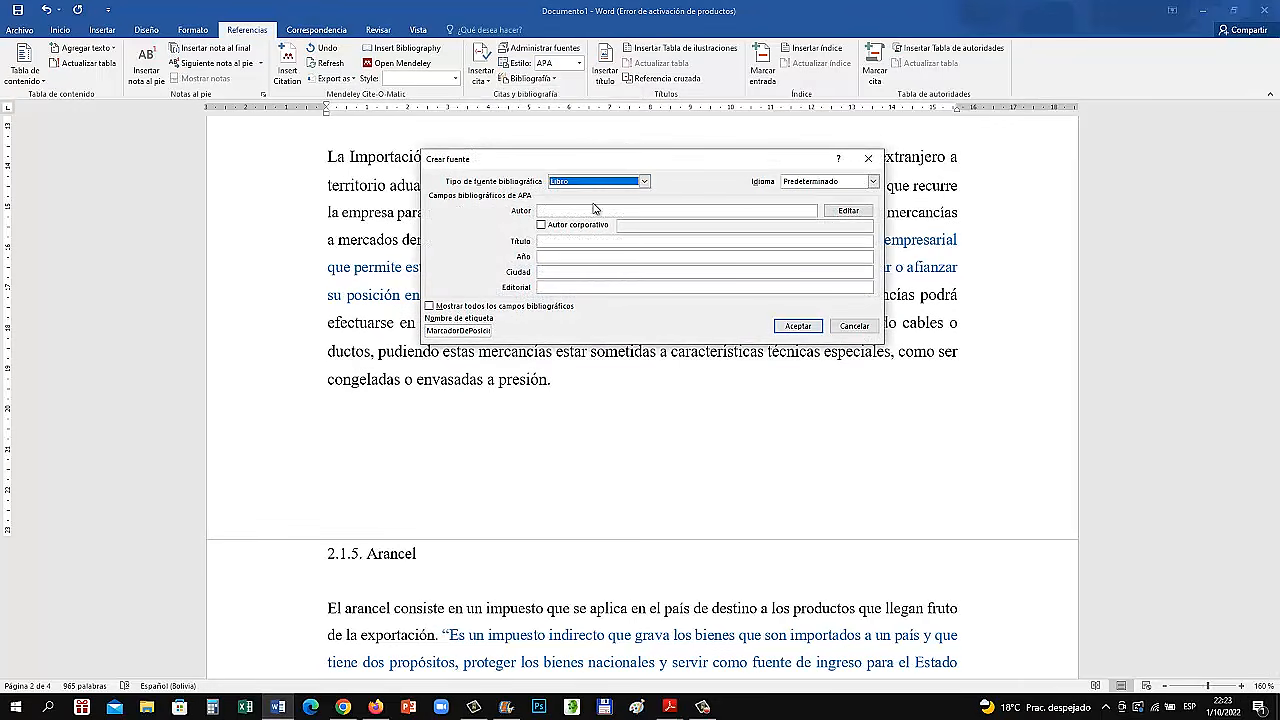
left_click(594, 209)
left_click(848, 211)
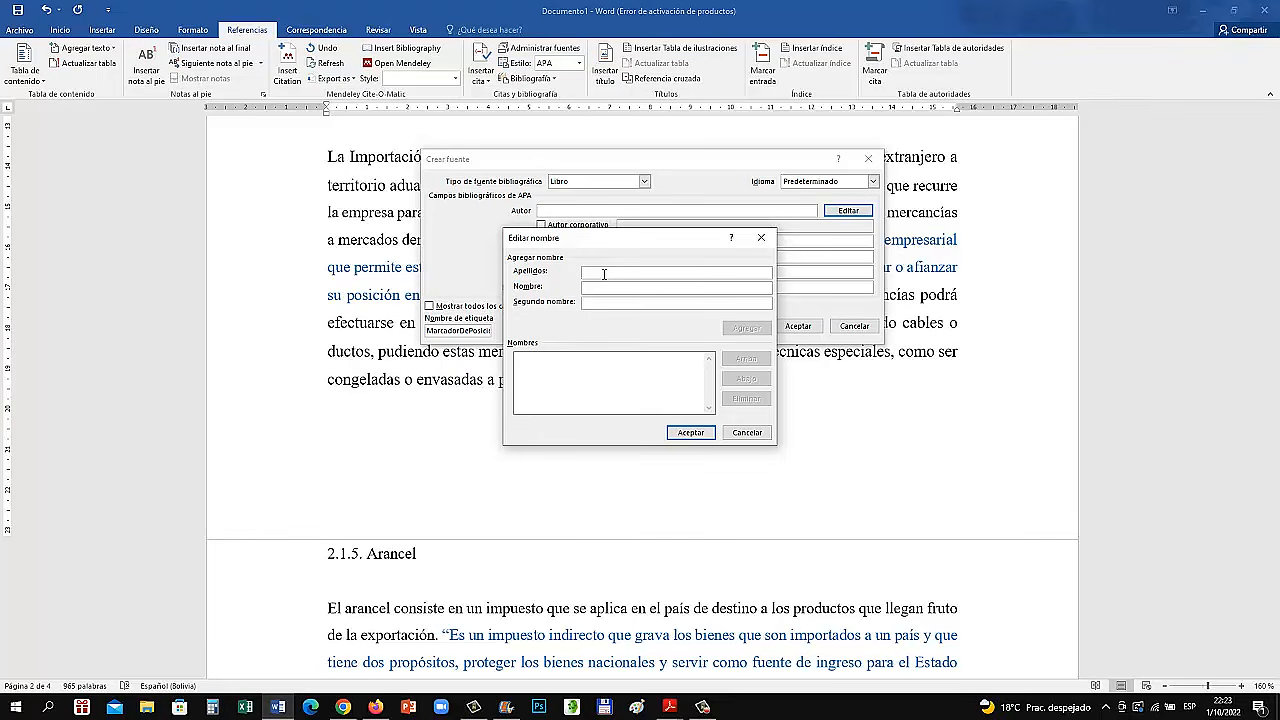
type("Macías")
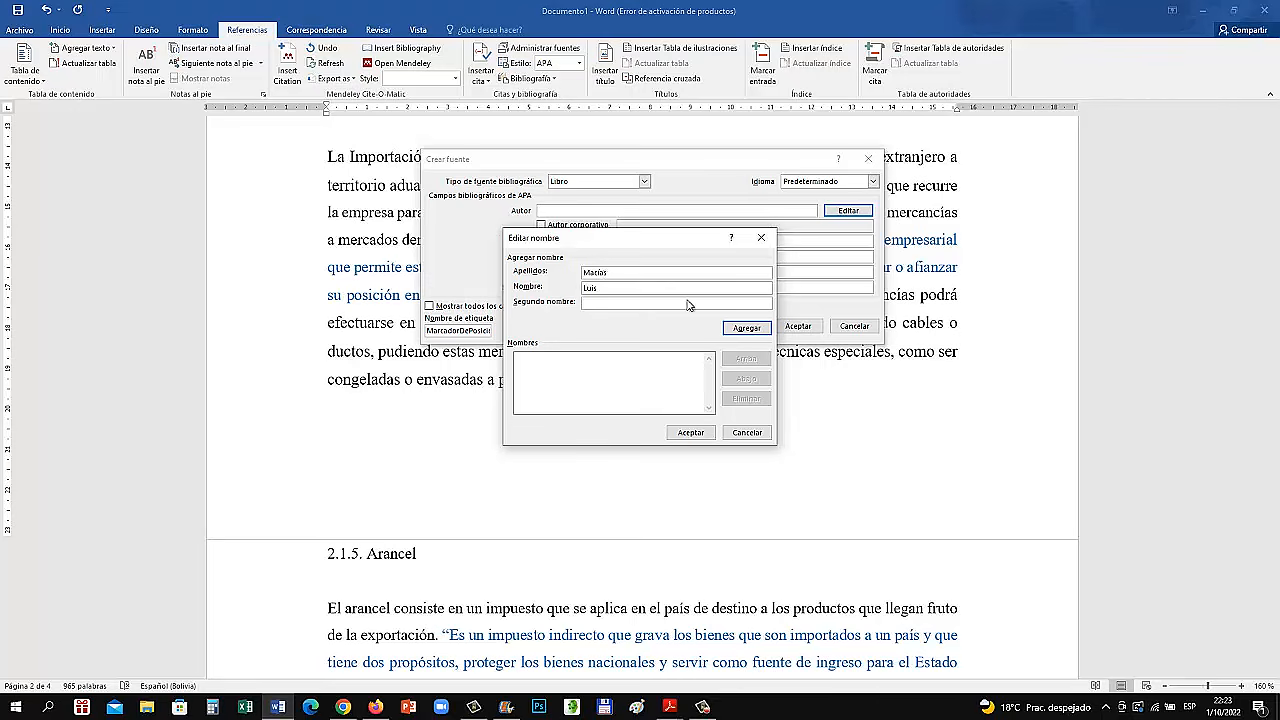
left_click(740, 329)
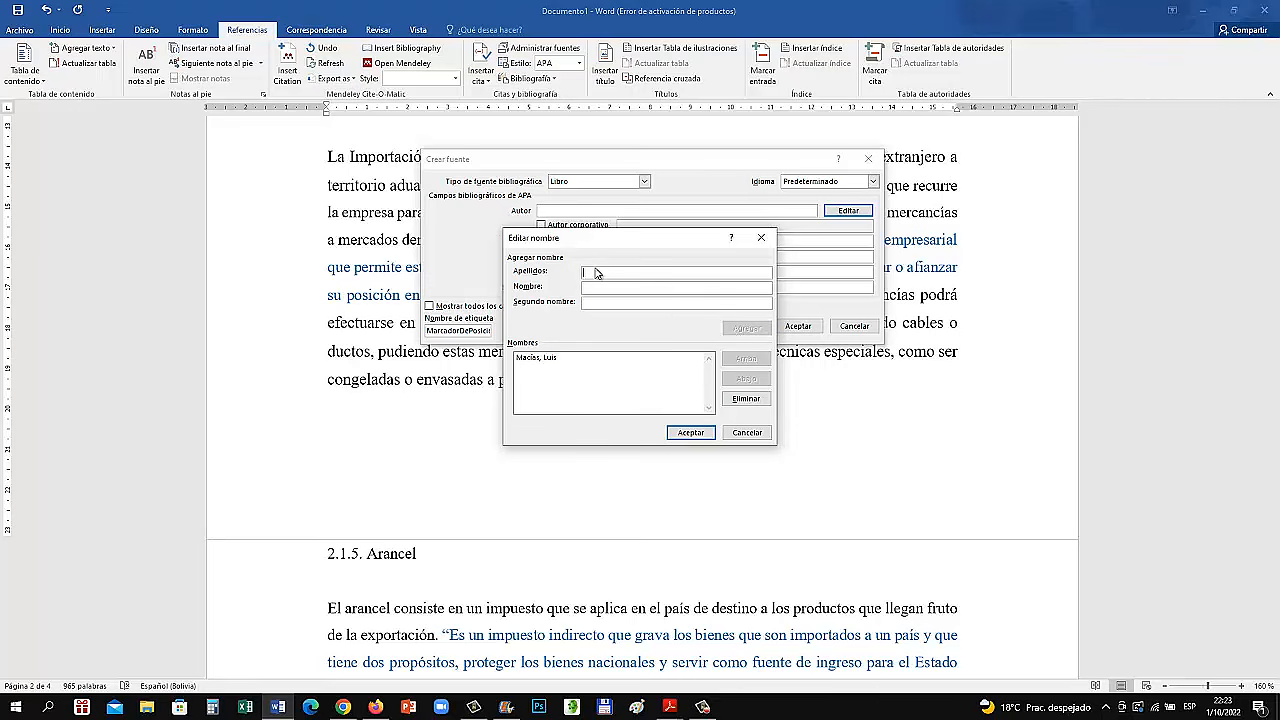
type("Bo")
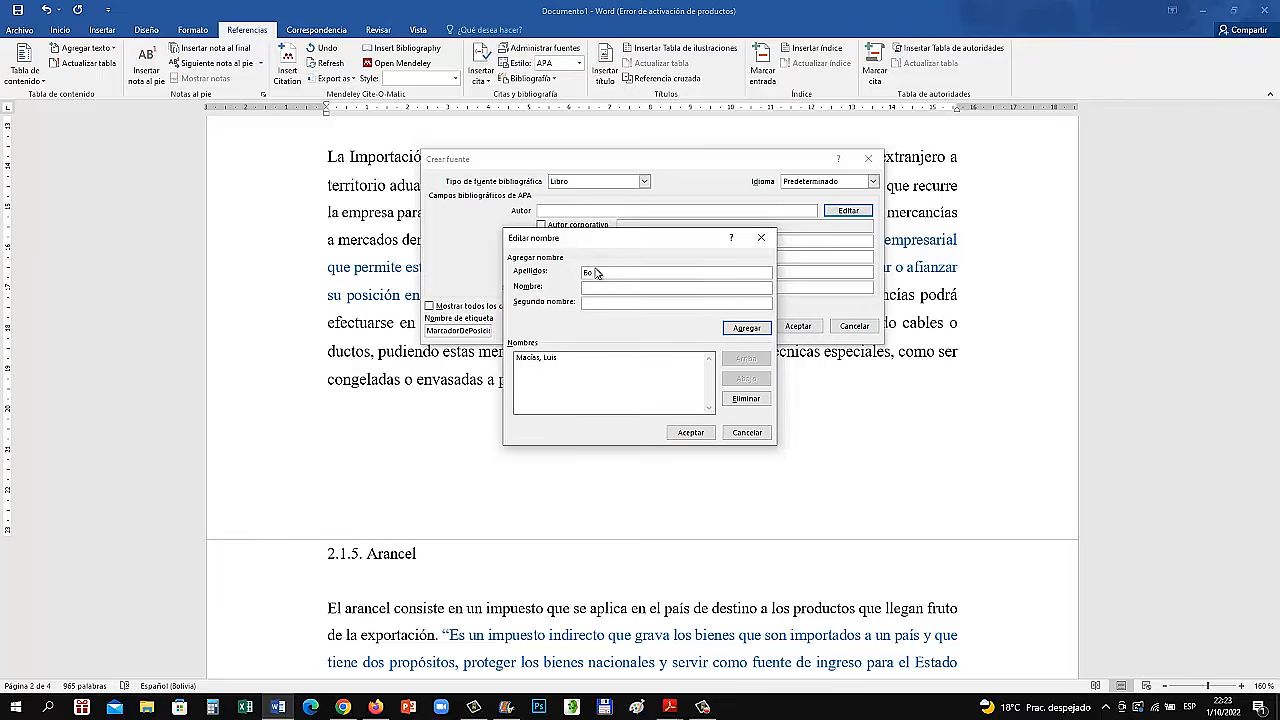
type("nilla, Héctor")
left_click(745, 328)
left_click(691, 432)
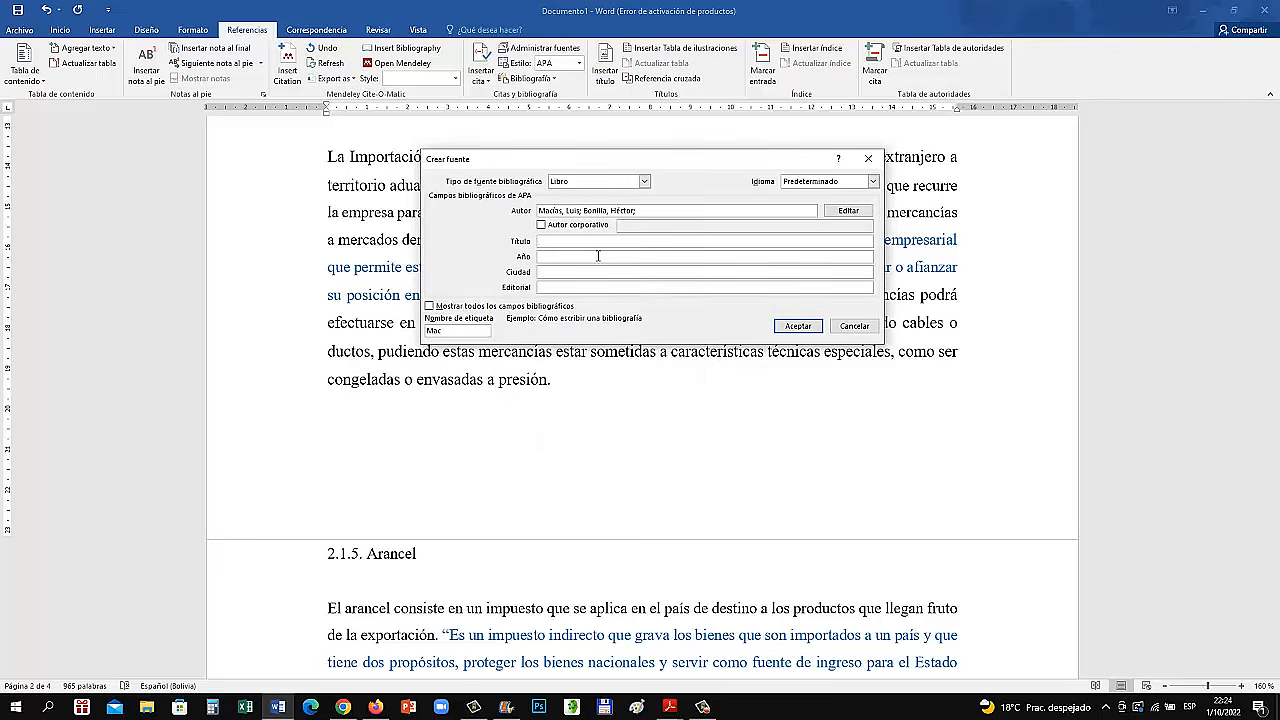
Complete the source with title "Desarrollo de un plan de importaciones", year 2018, city Buenos Aires and publisher Sudamerica, and insert its citation
type("Desarrollo de un plan de importaciones")
left_click(547, 255)
type("2018")
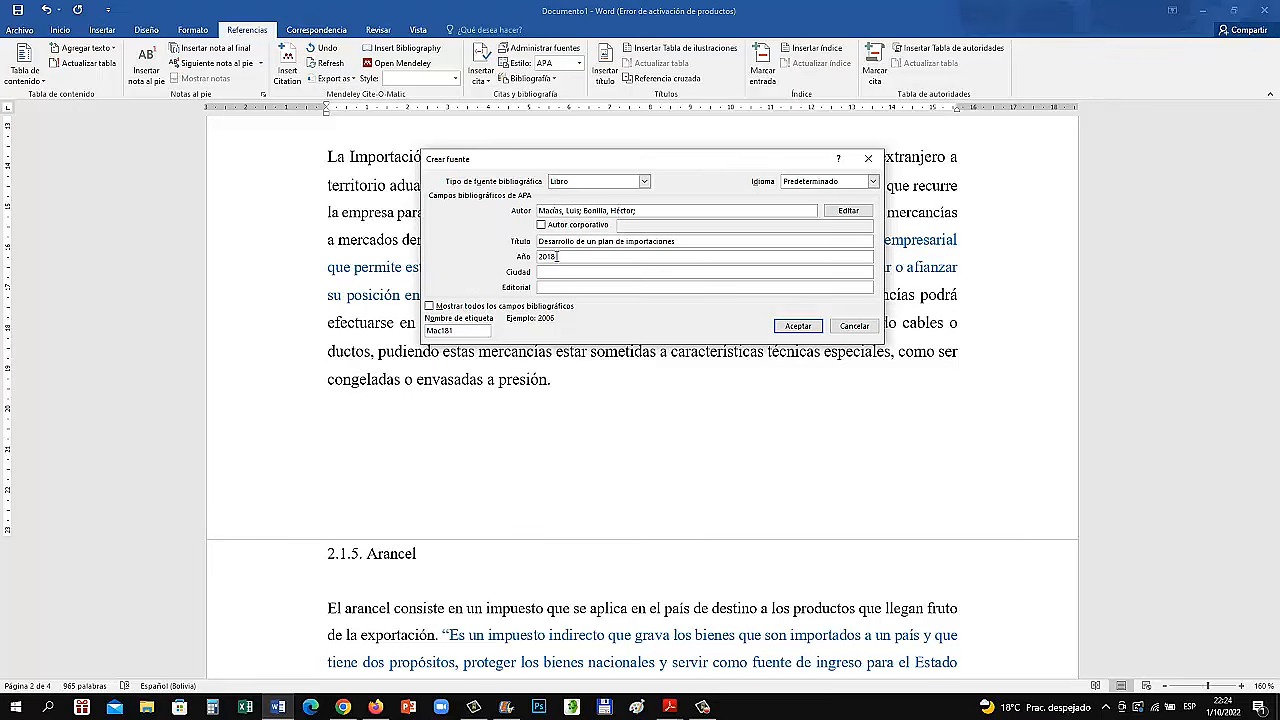
left_click(556, 272)
type("Buenos Aires")
left_click(559, 288)
type("Su")
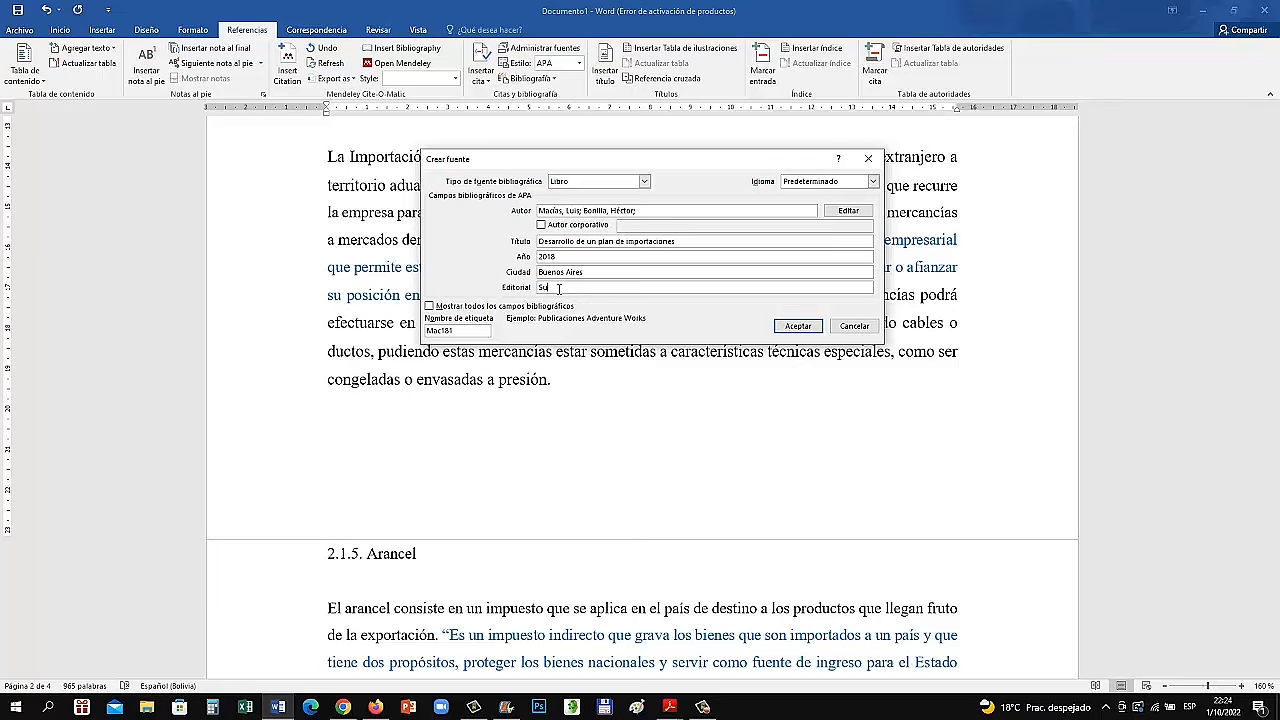
type("damericana")
left_click(798, 326)
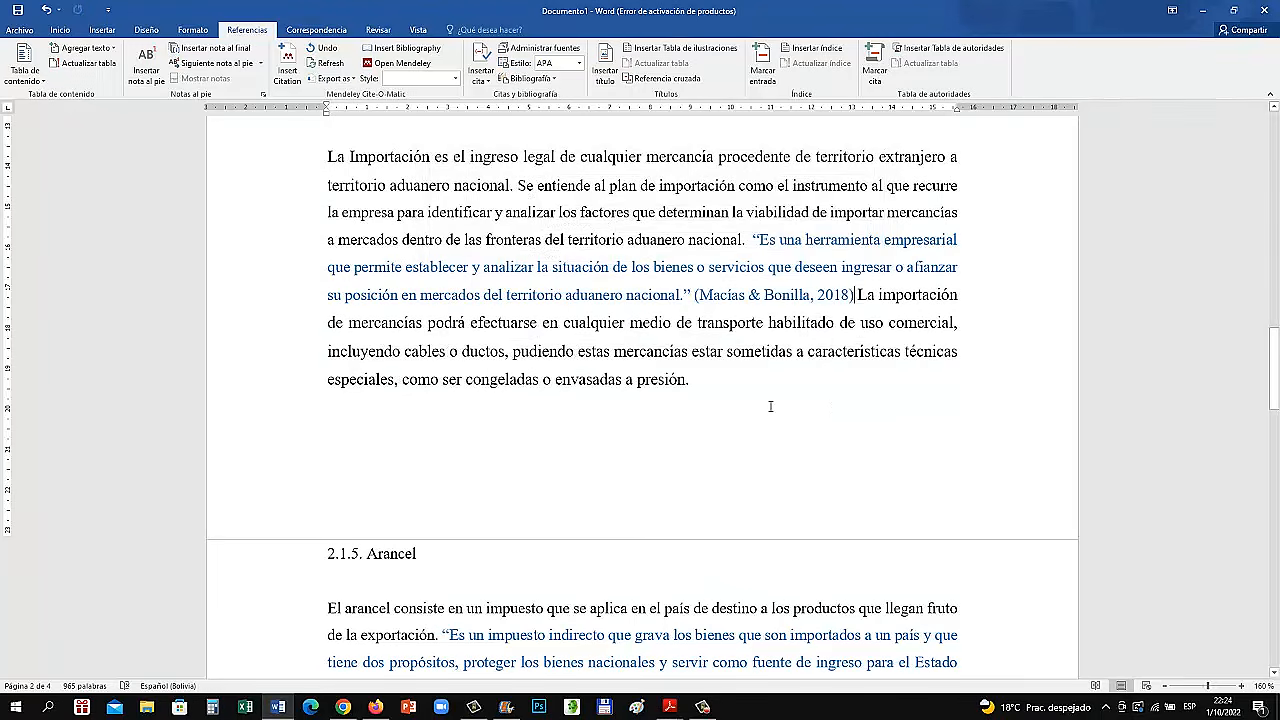
Add page 16 to the new citation after the section 2.1.4 quotation
left_click(860, 300)
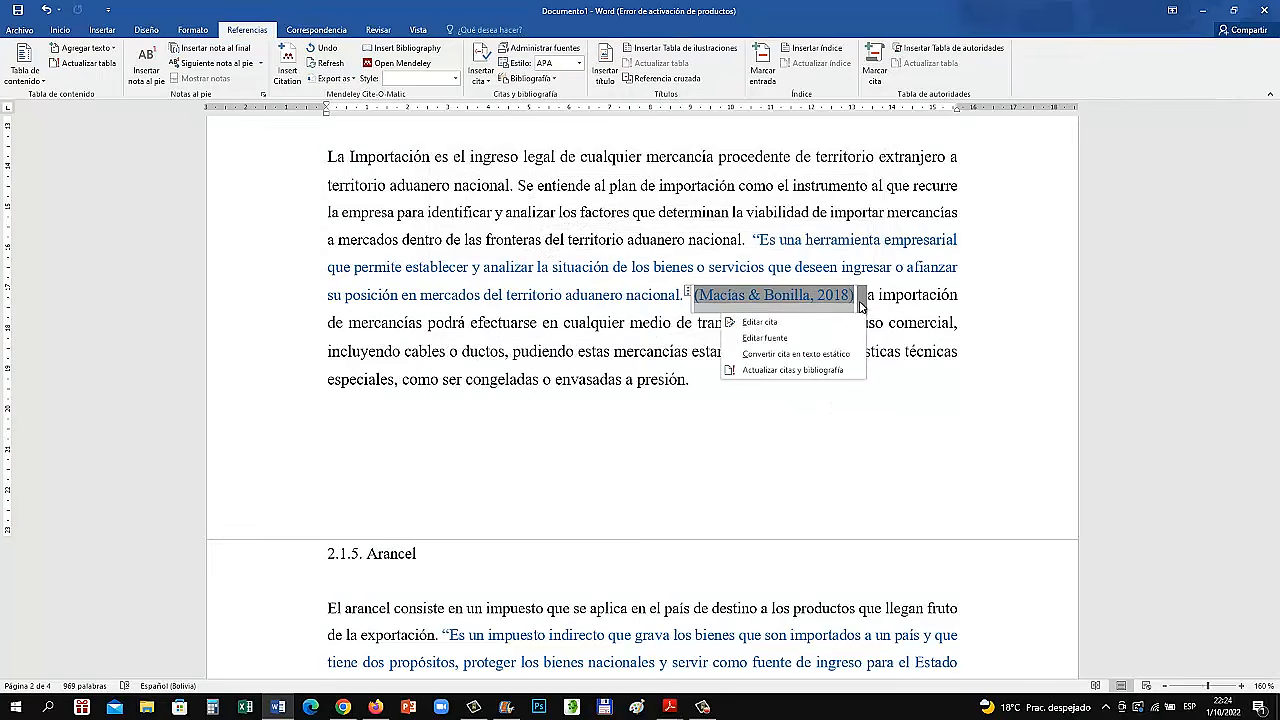
left_click(826, 323)
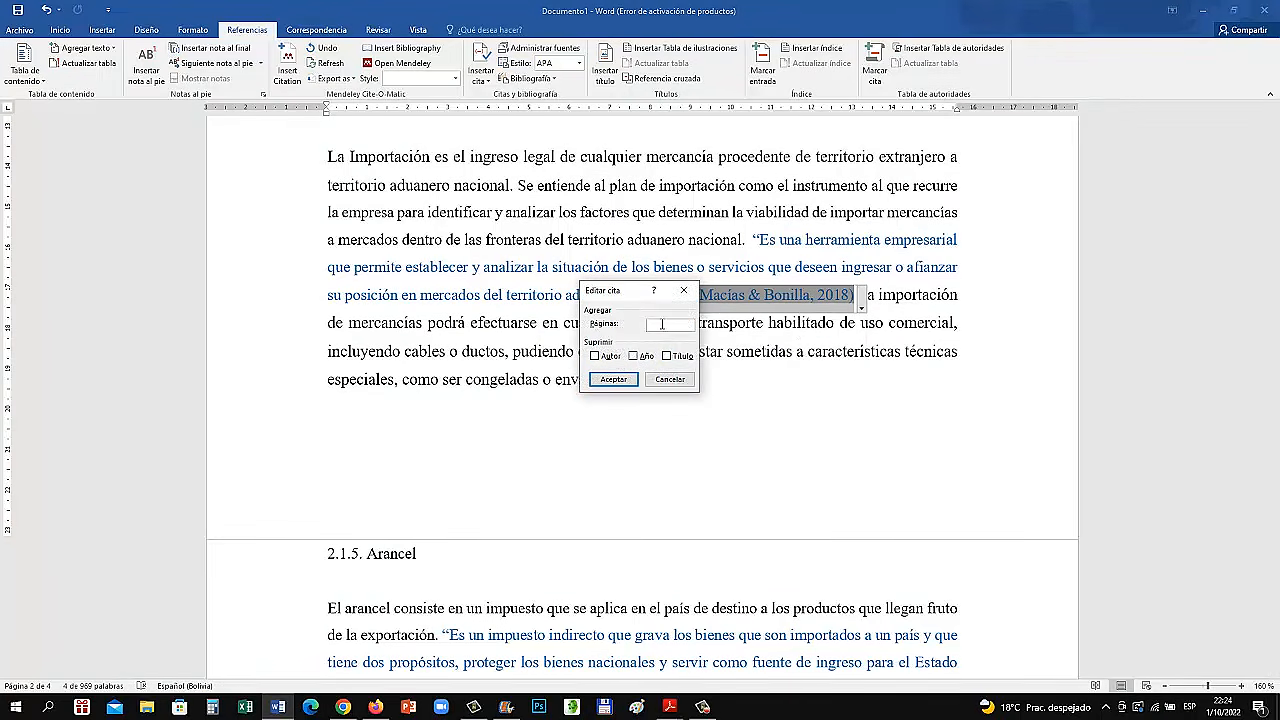
type("16")
left_click(613, 379)
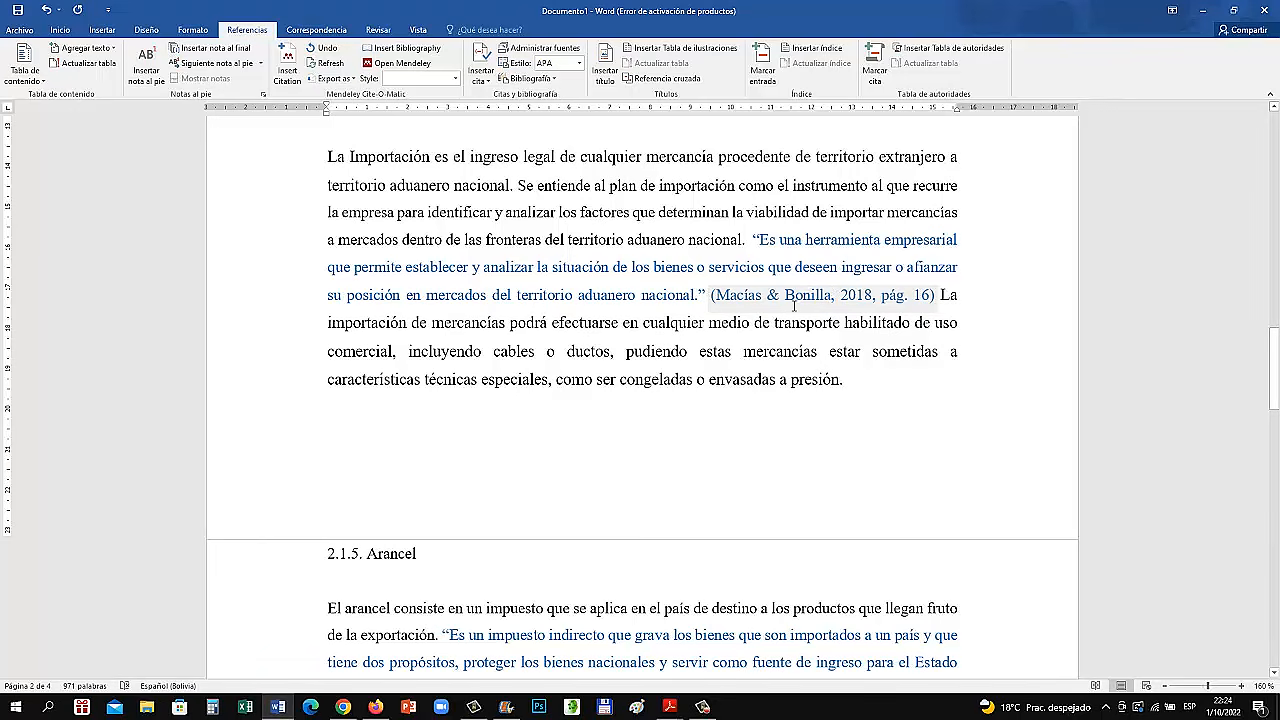
Insert the lead-in "De acuerdo con", the two authors' surnames joined by "y", and "(2018):" before the section 2.1.4 quotation
left_click(749, 240)
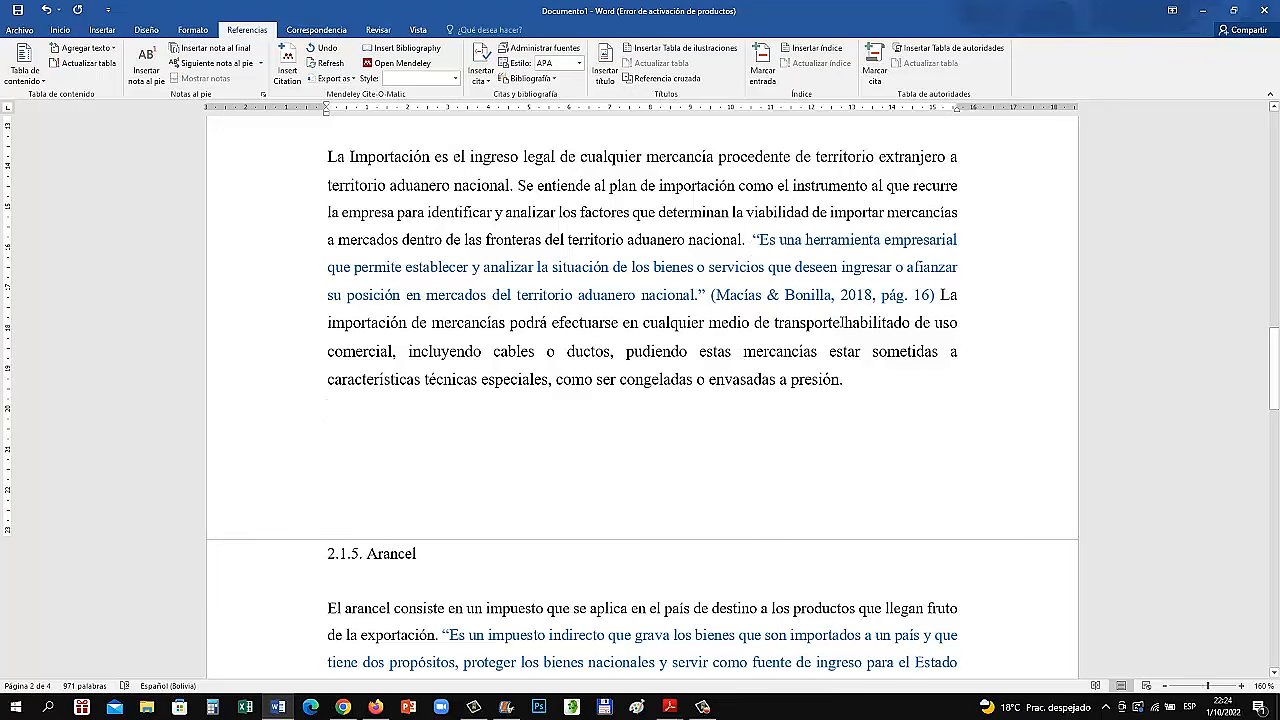
type("De acuerdo ")
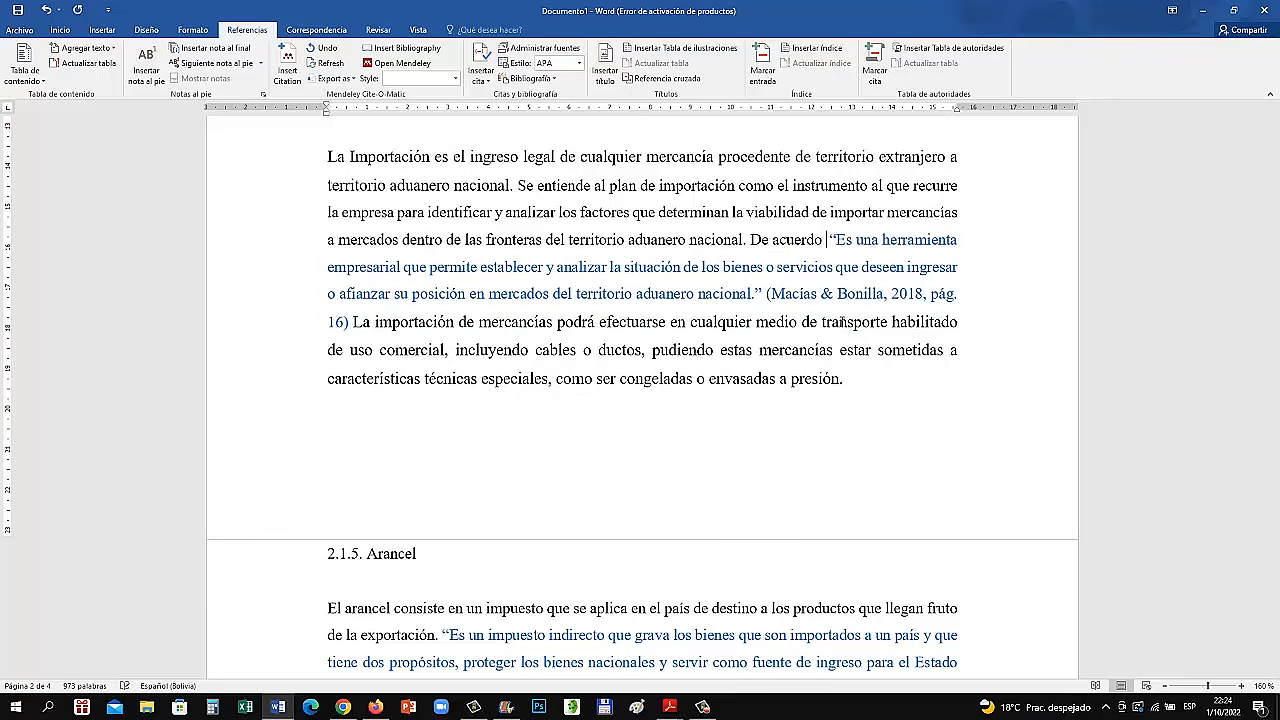
type("con Macias y ")
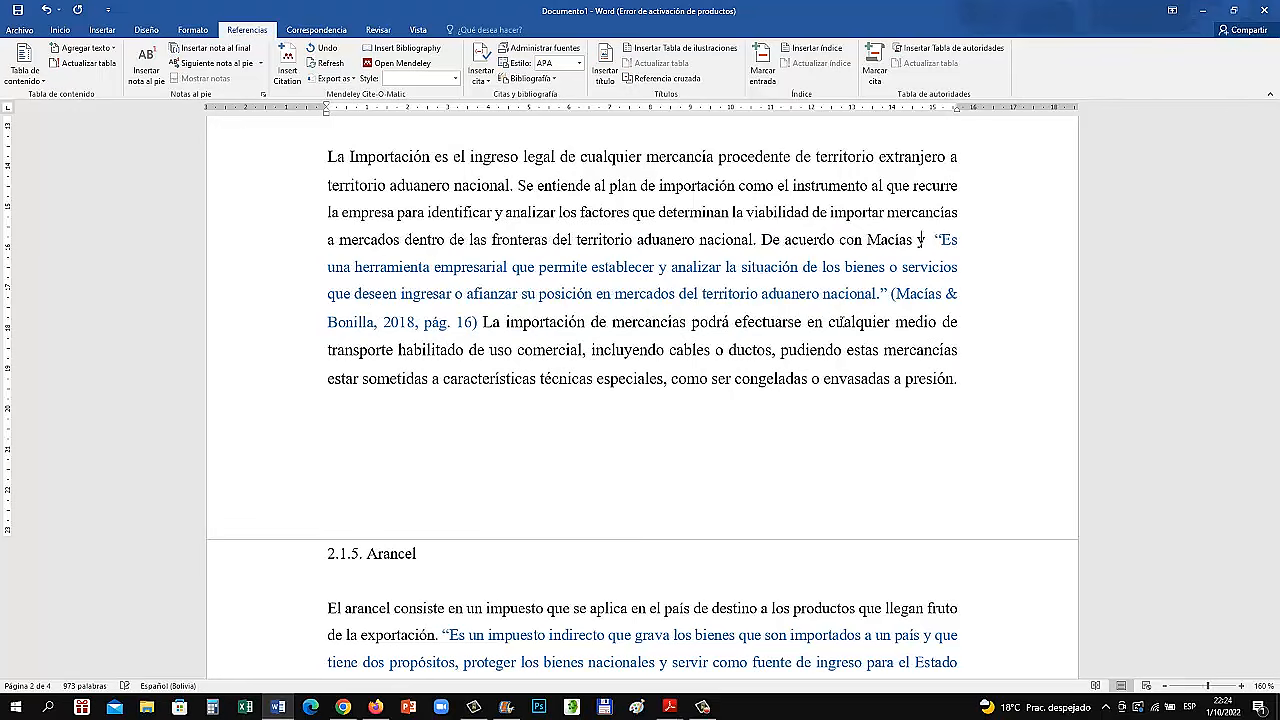
type("Bonill")
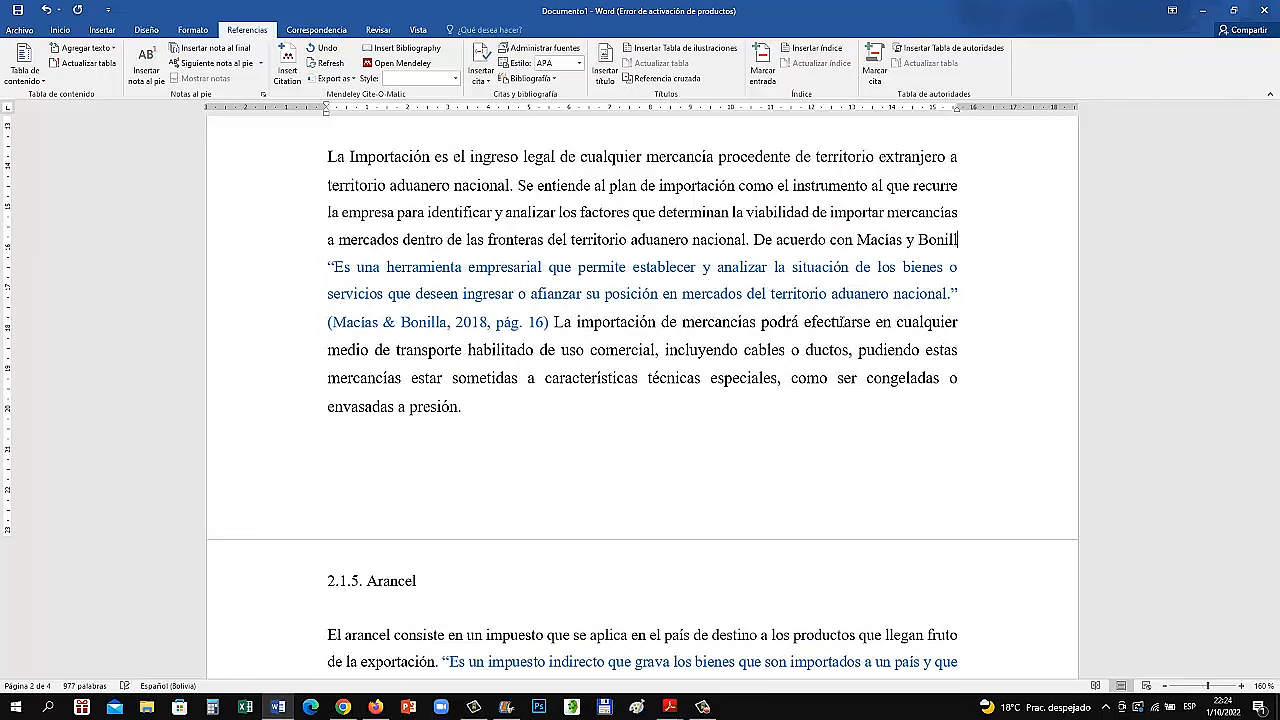
type("a (2018")
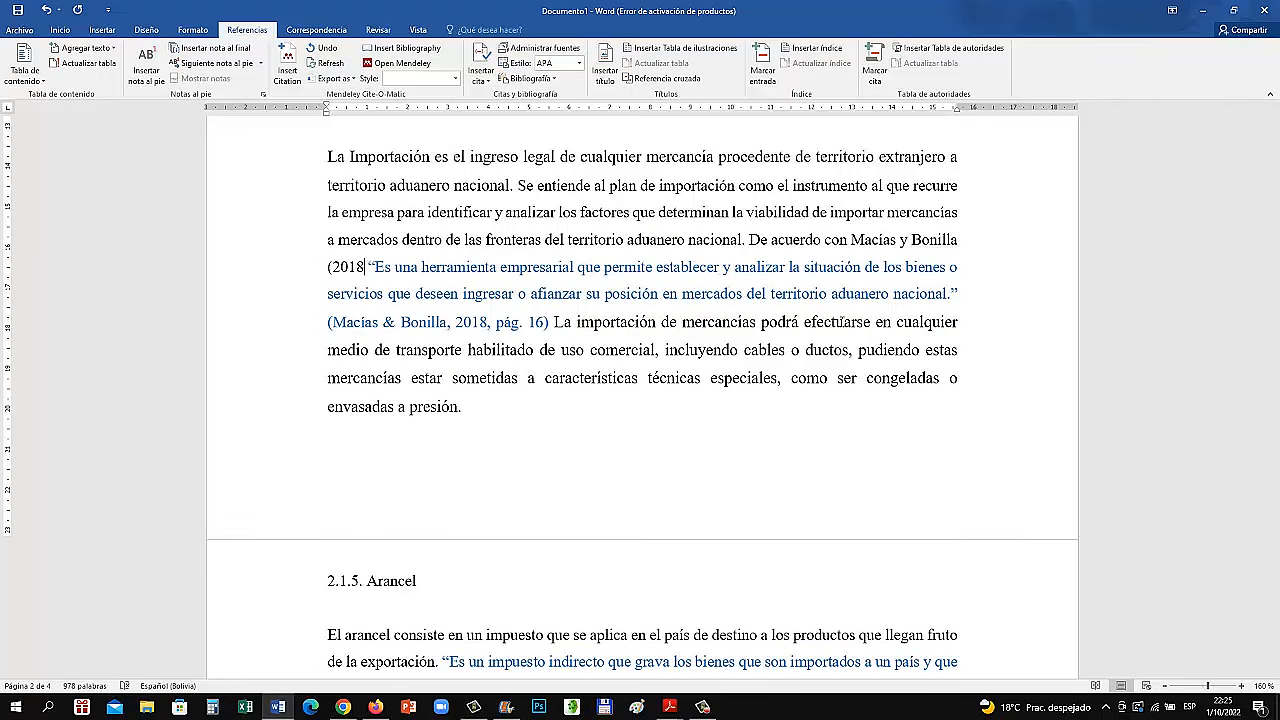
type("):")
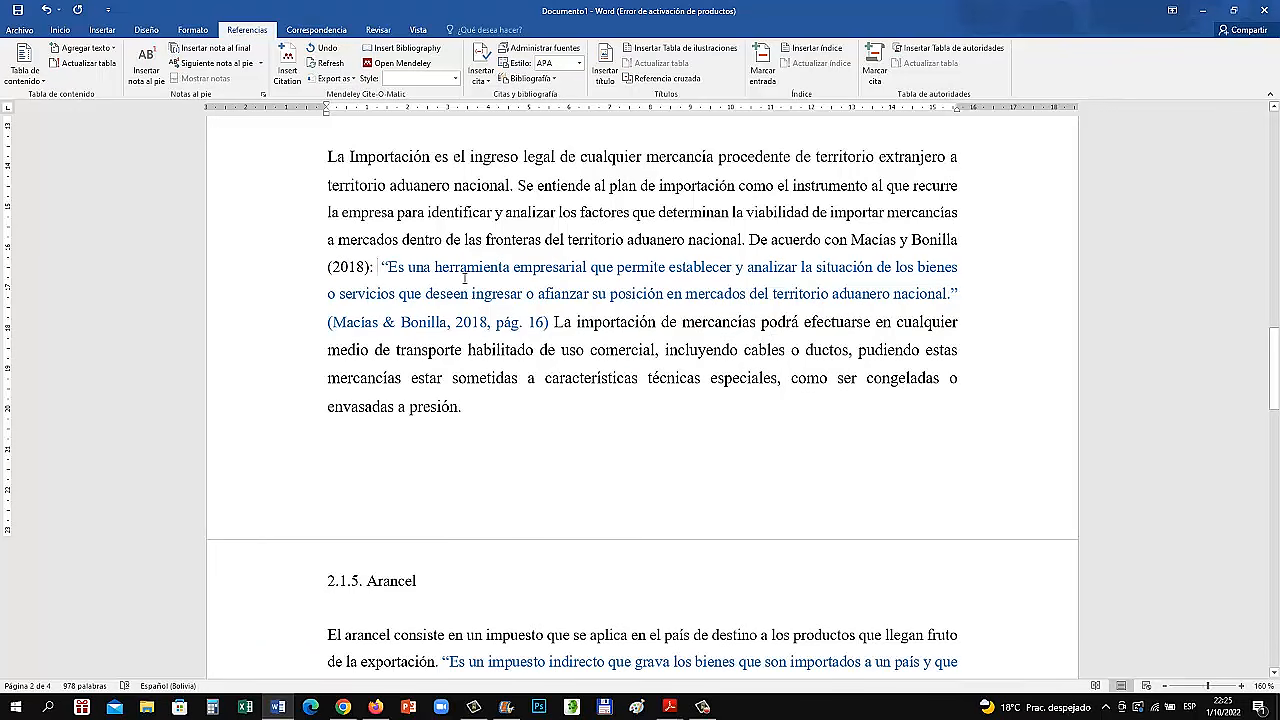
Suppress the author and year in the citation after the section 2.1.4 quotation and clear the proofing mark before the quotation
left_click(543, 331)
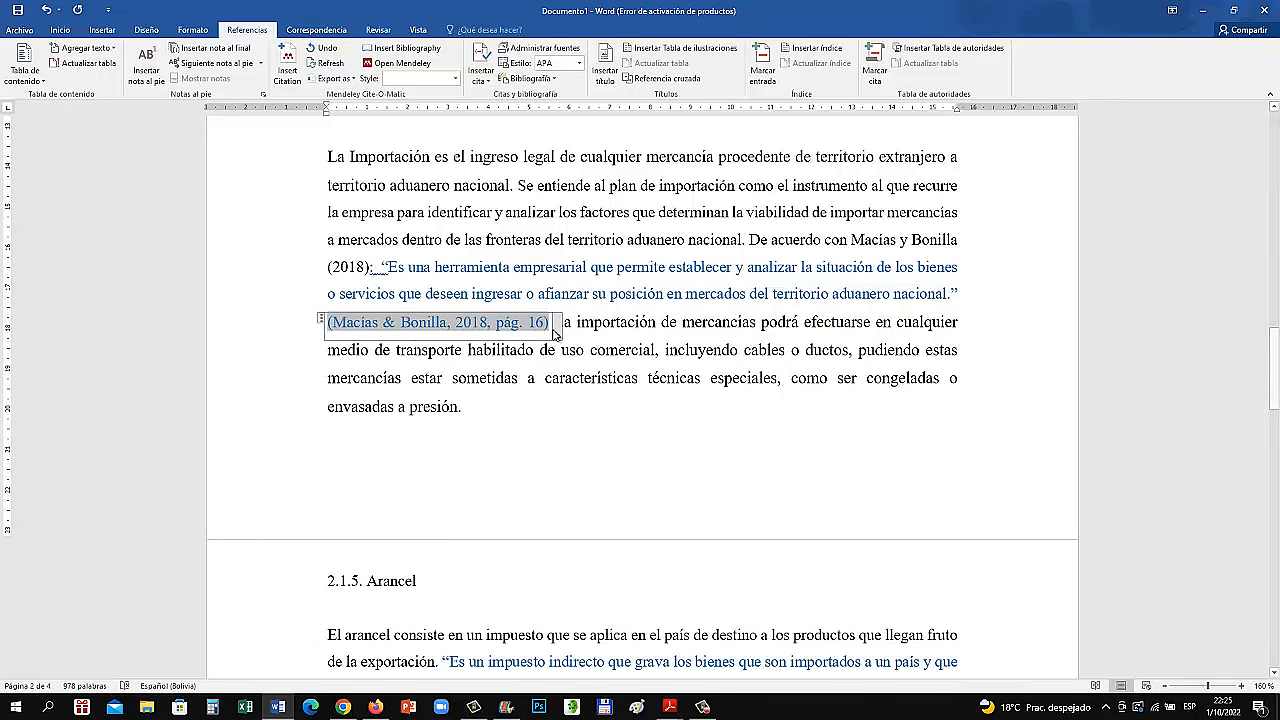
left_click(557, 333)
left_click(455, 349)
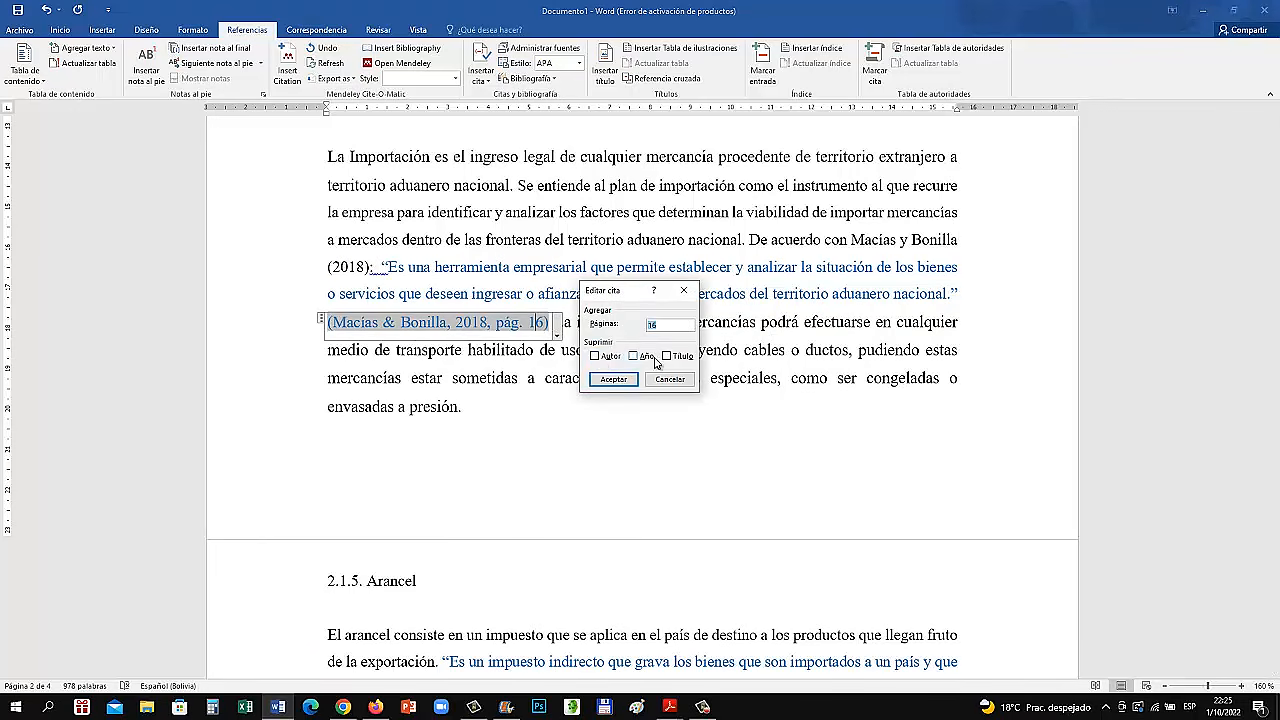
left_click(595, 356)
left_click(634, 357)
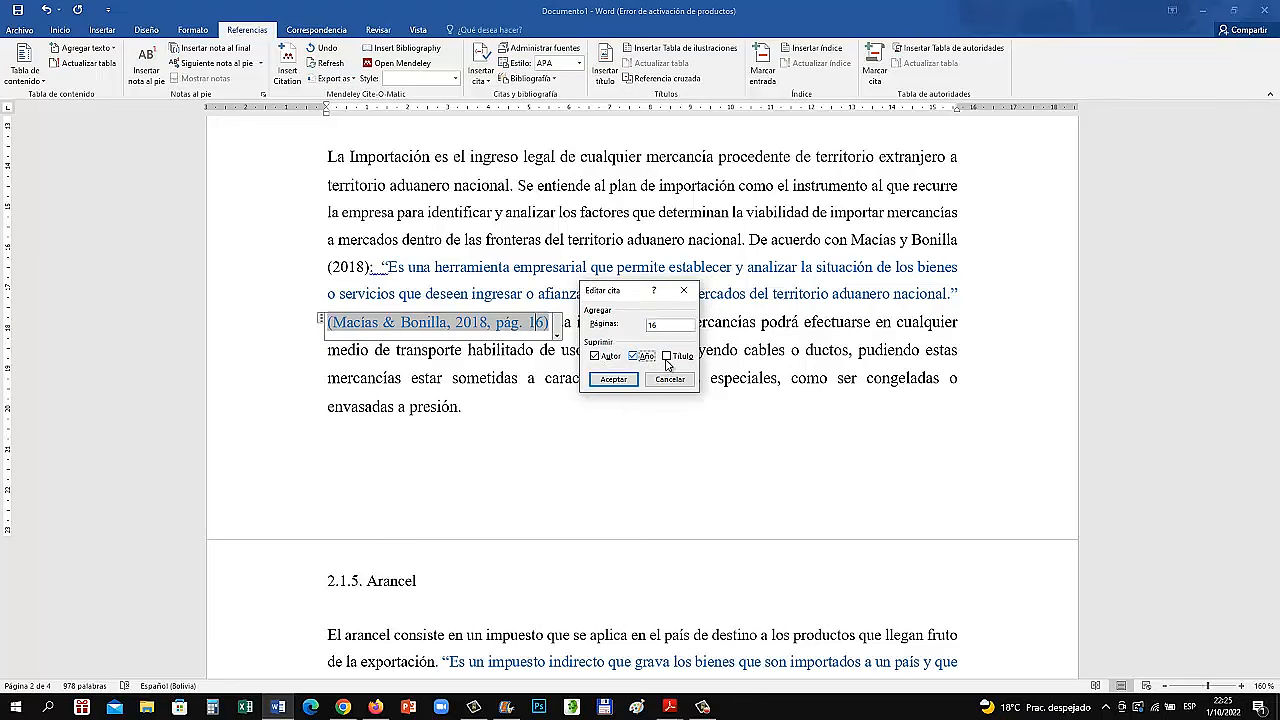
left_click(613, 379)
left_click(518, 379)
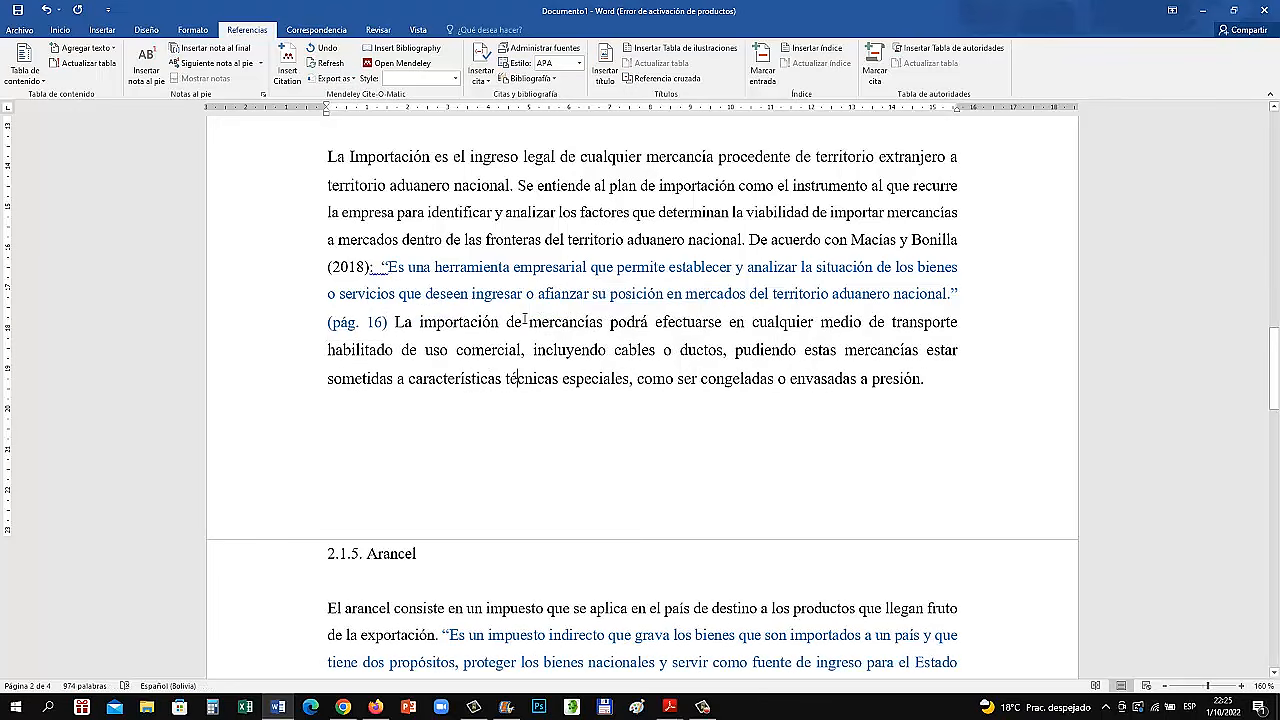
right_click(383, 269)
left_click(556, 324)
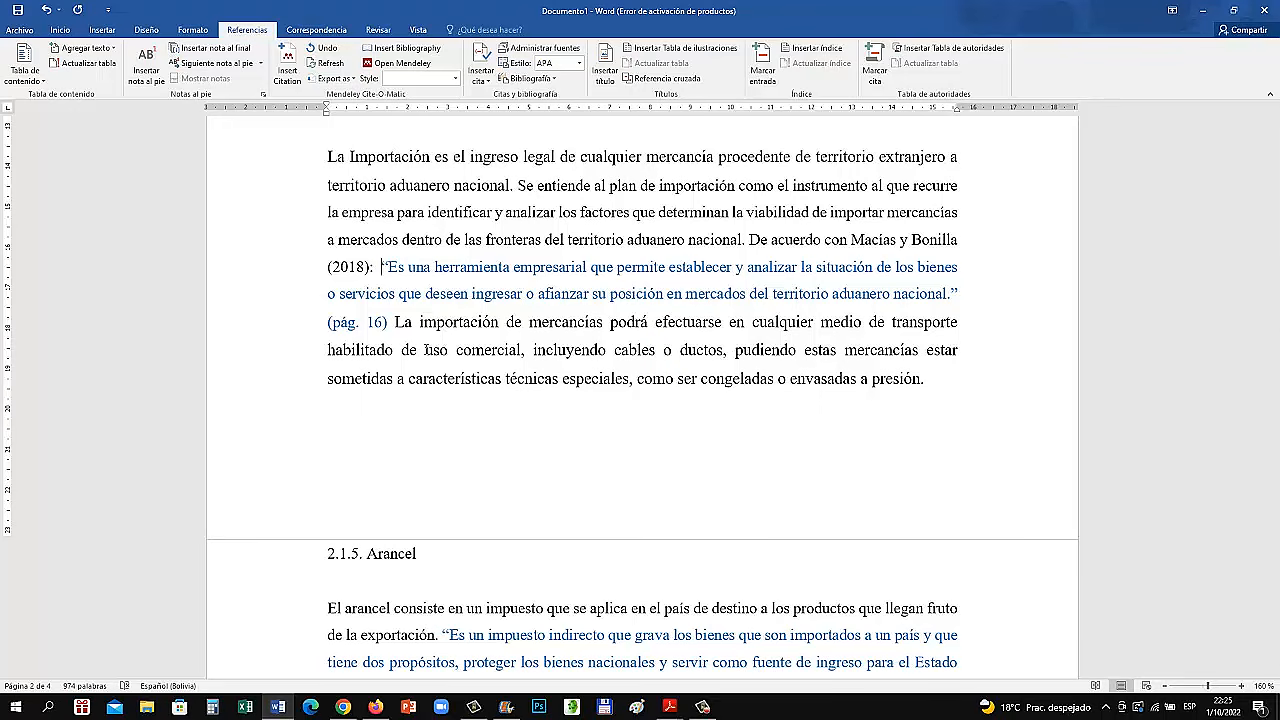
Delete the manually written "(Gestiopolis, 2015)" reference in section 2.1.5 and add closing quotation marks after "Estado."
scroll(464, 424, "down", 5)
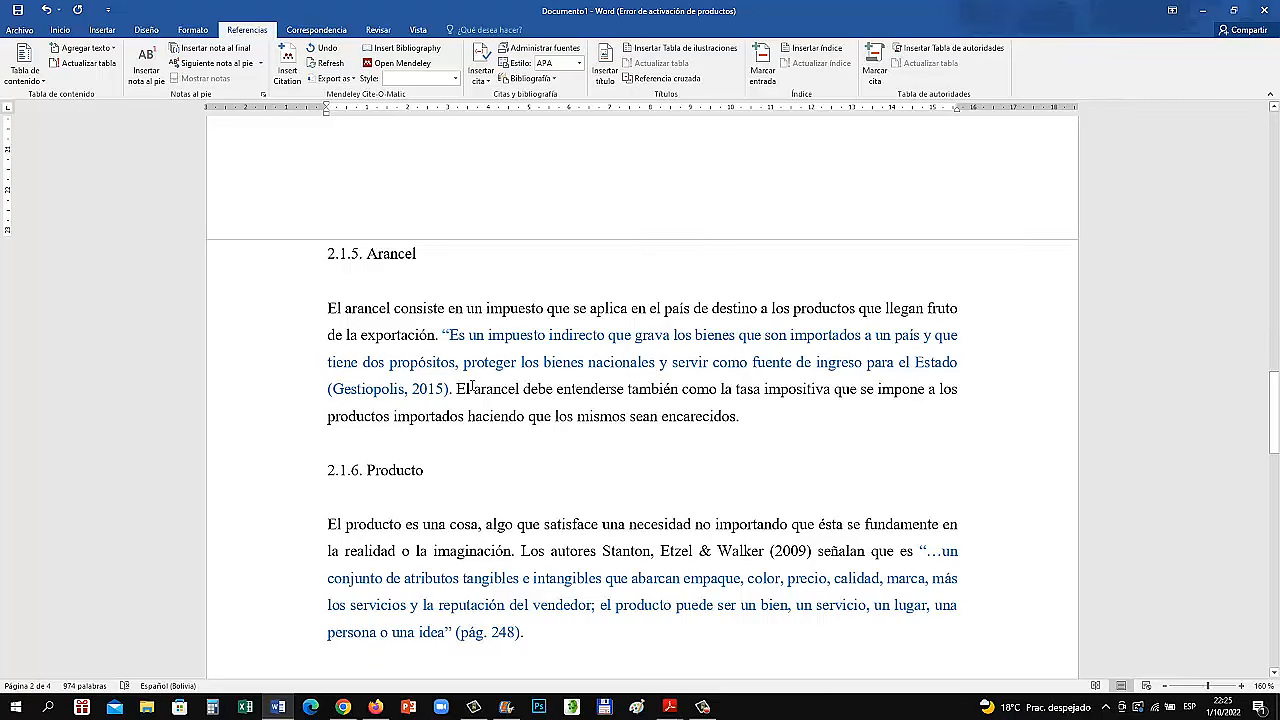
scroll(349, 345, "down", 1)
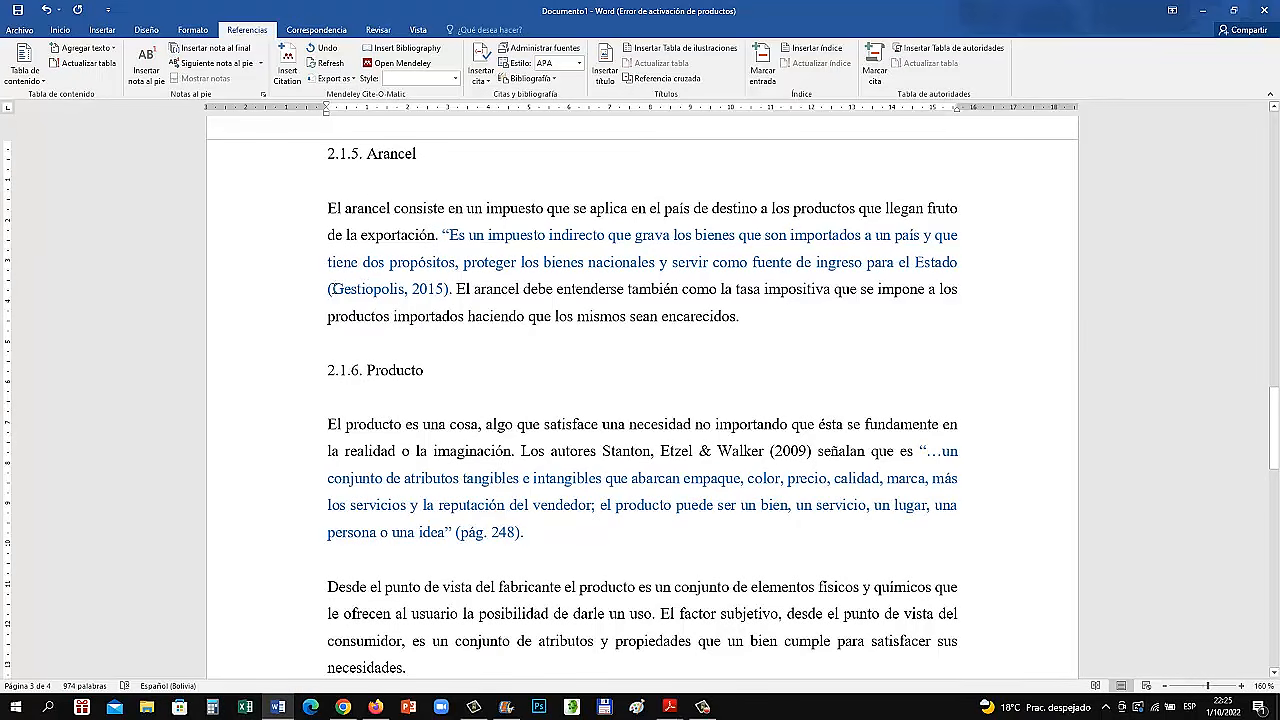
left_click(329, 289)
left_click_drag(330, 292, 447, 296)
key("Delete")
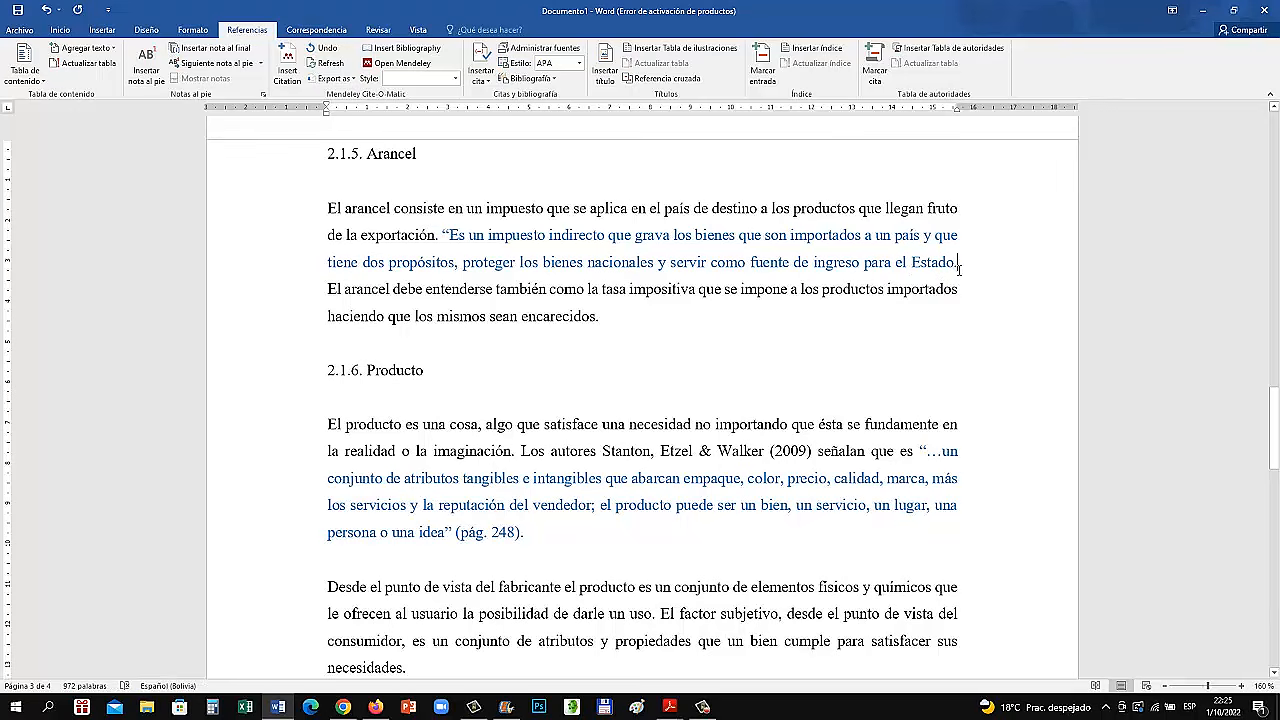
type("\"")
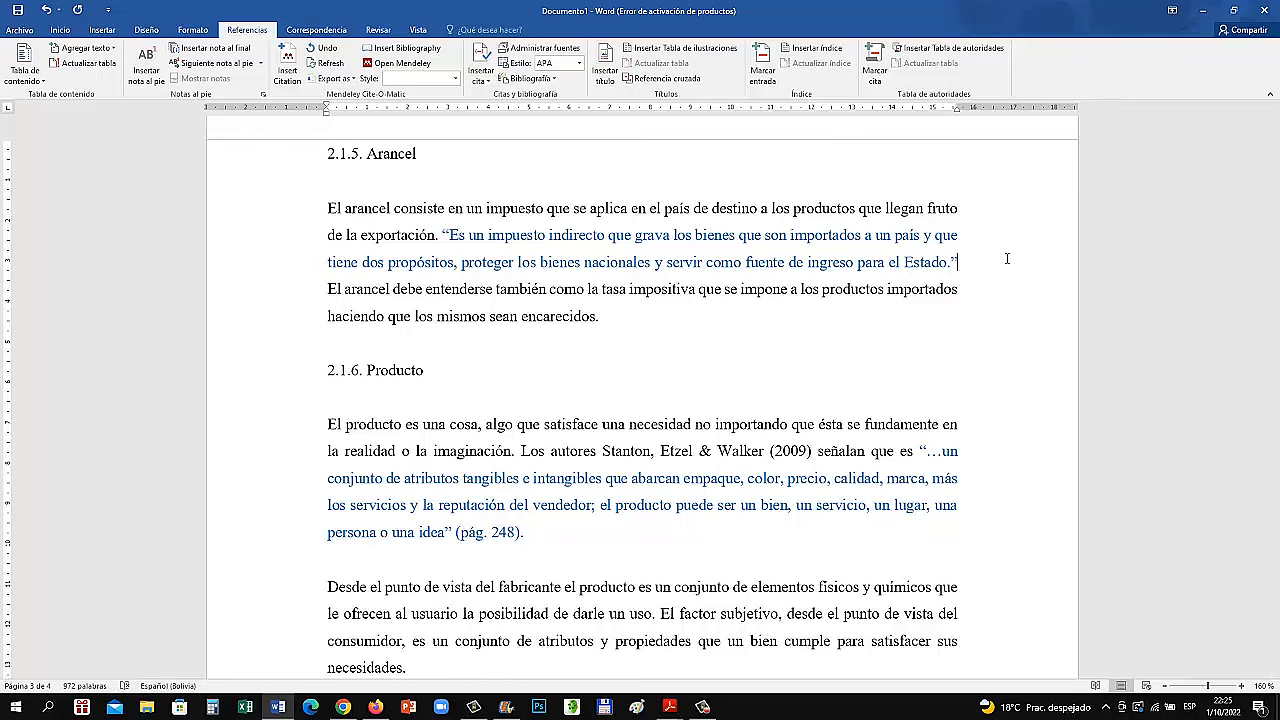
Start a new source of type "Sitio web" for the citation after the section 2.1.5 quotation
left_click(481, 70)
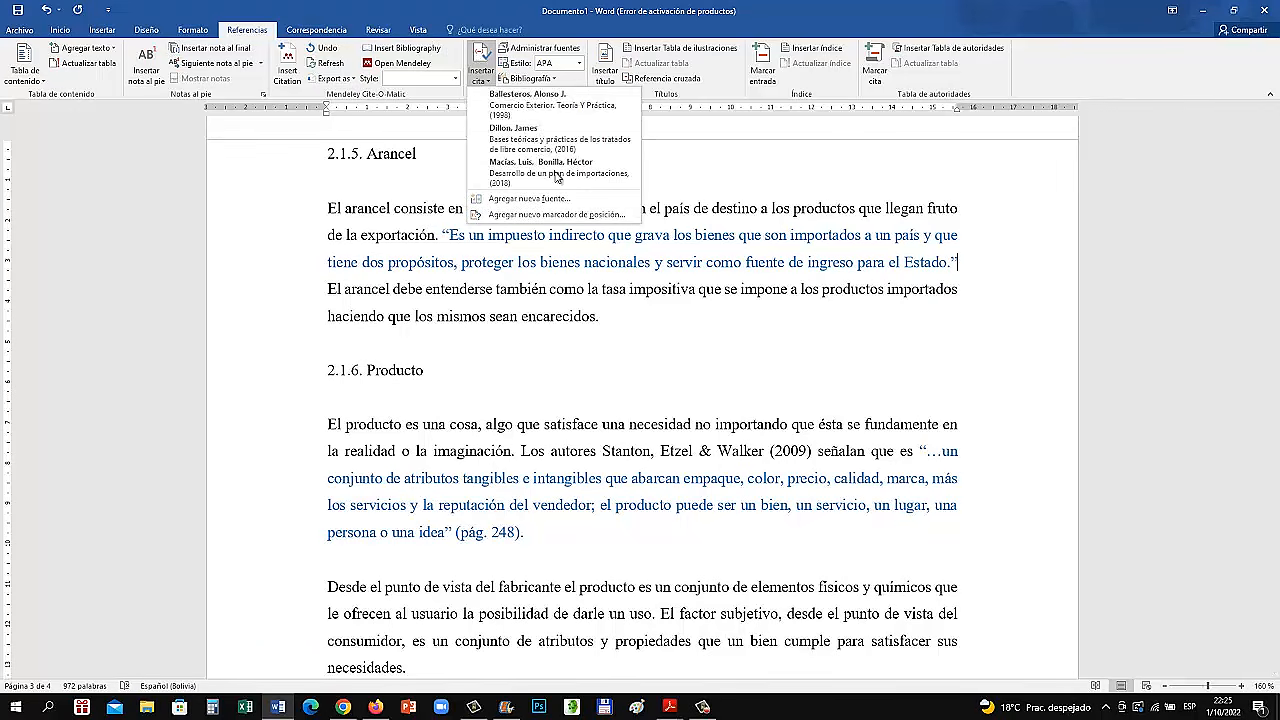
left_click(530, 199)
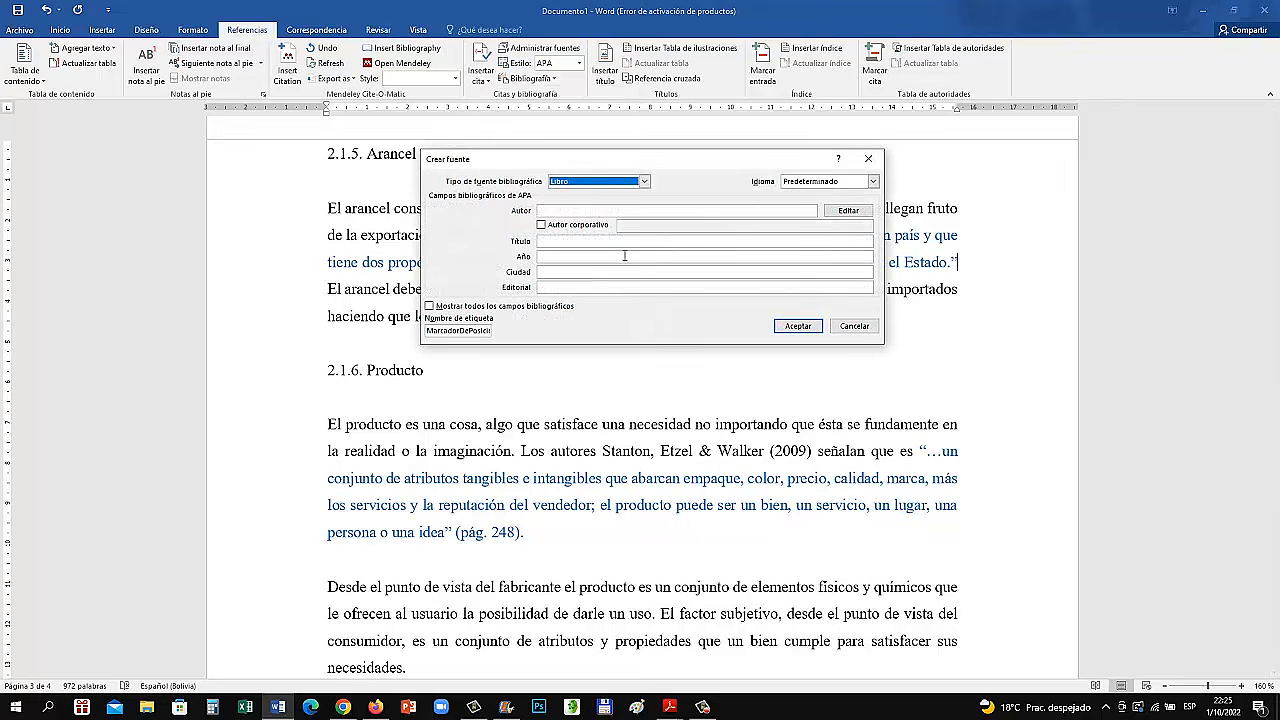
left_click(644, 181)
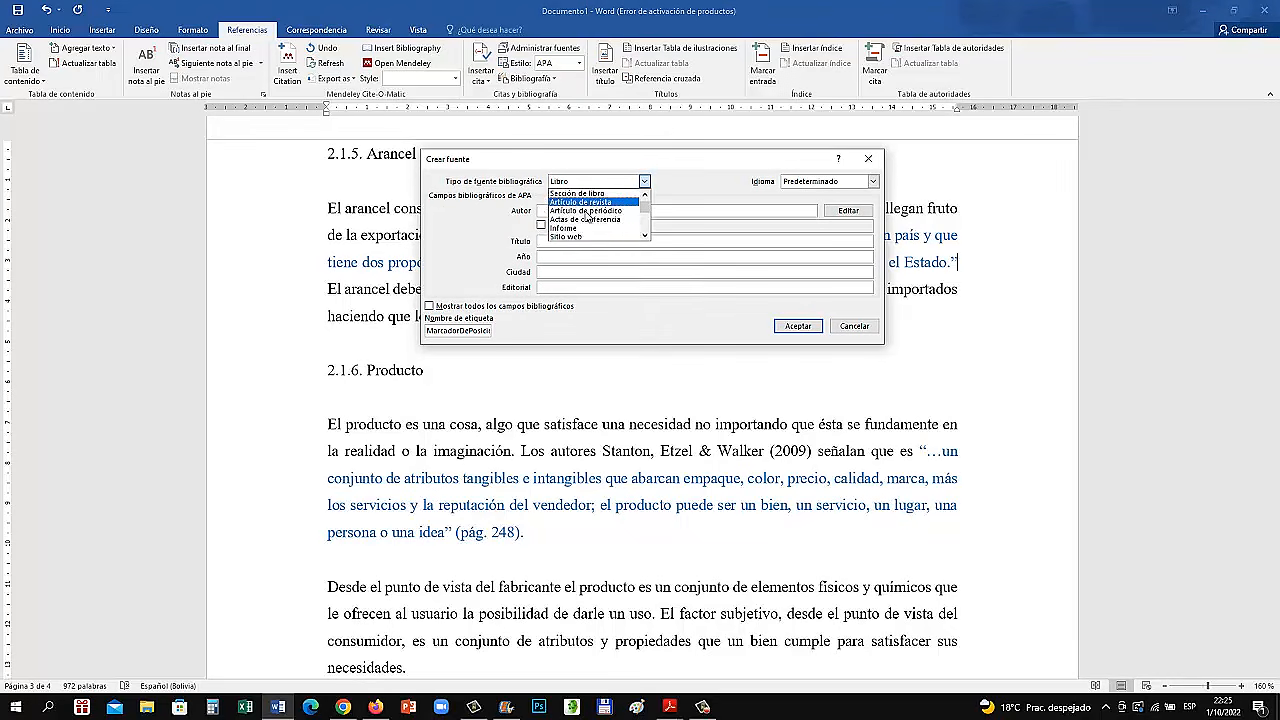
scroll(585, 229, "down", 1)
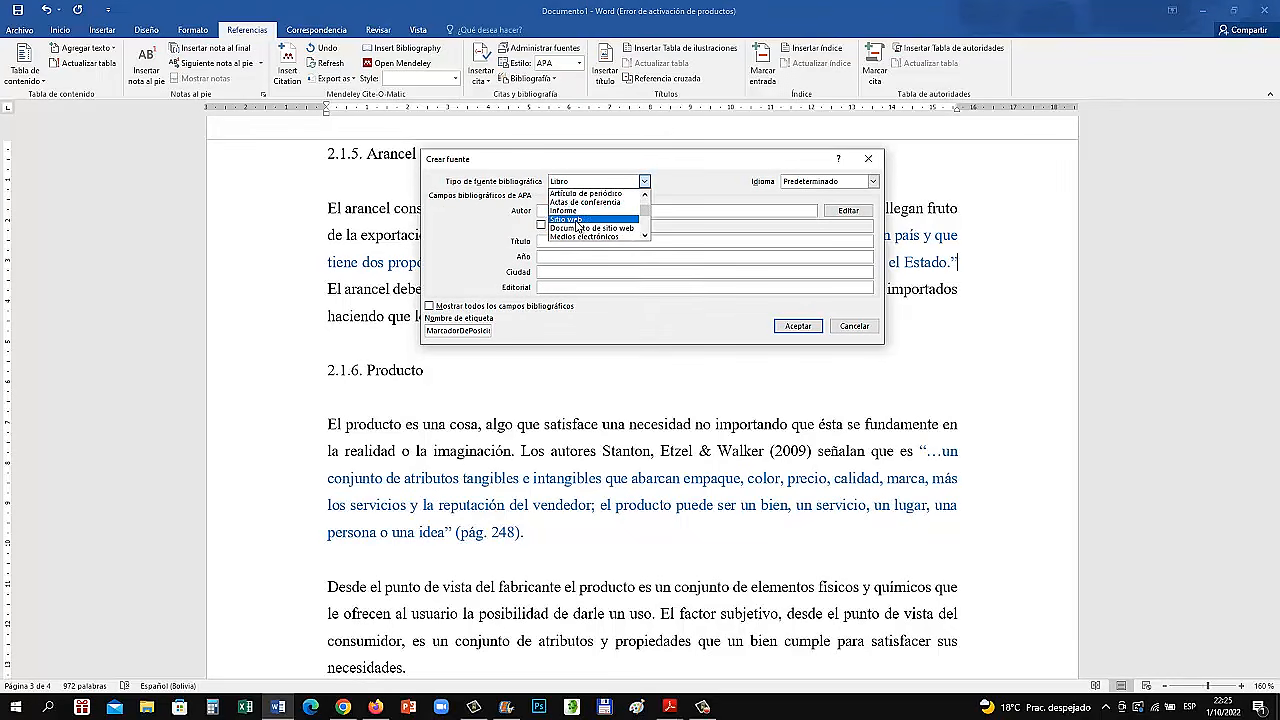
left_click(577, 221)
left_click(584, 208)
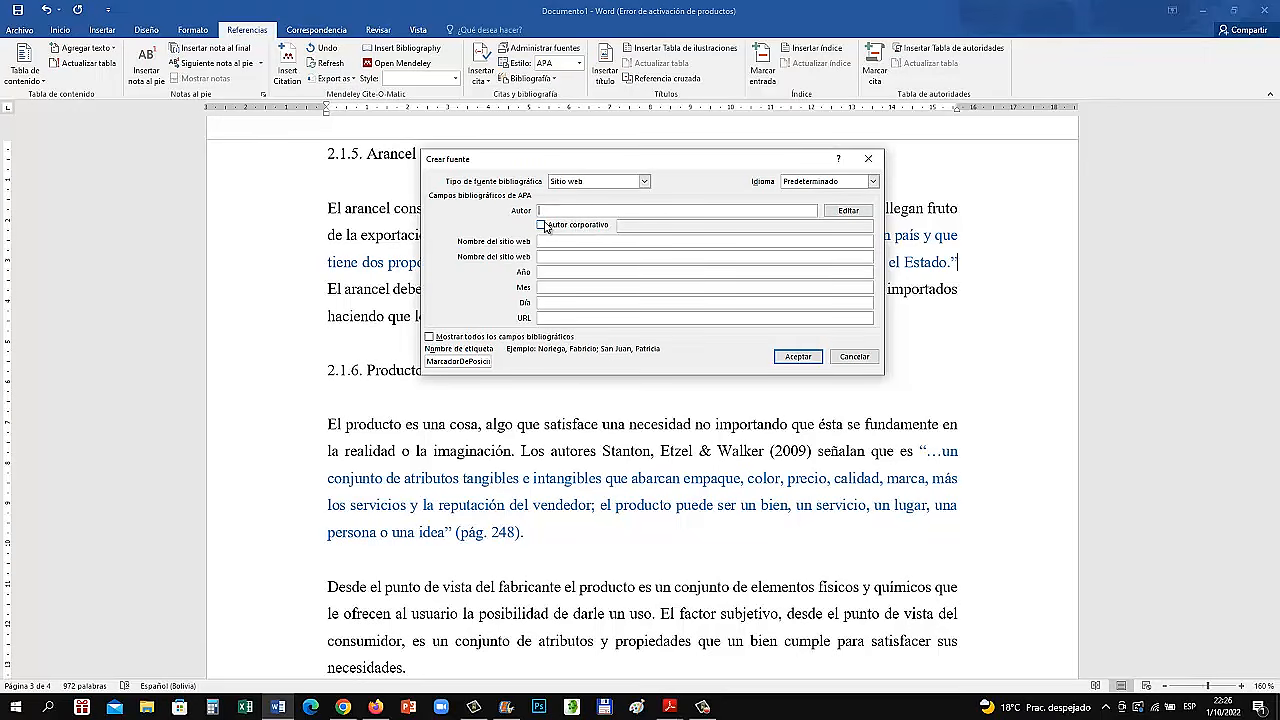
Give the new website source a corporate author named "GestioPolis"
left_click(541, 224)
left_click(628, 225)
type("G")
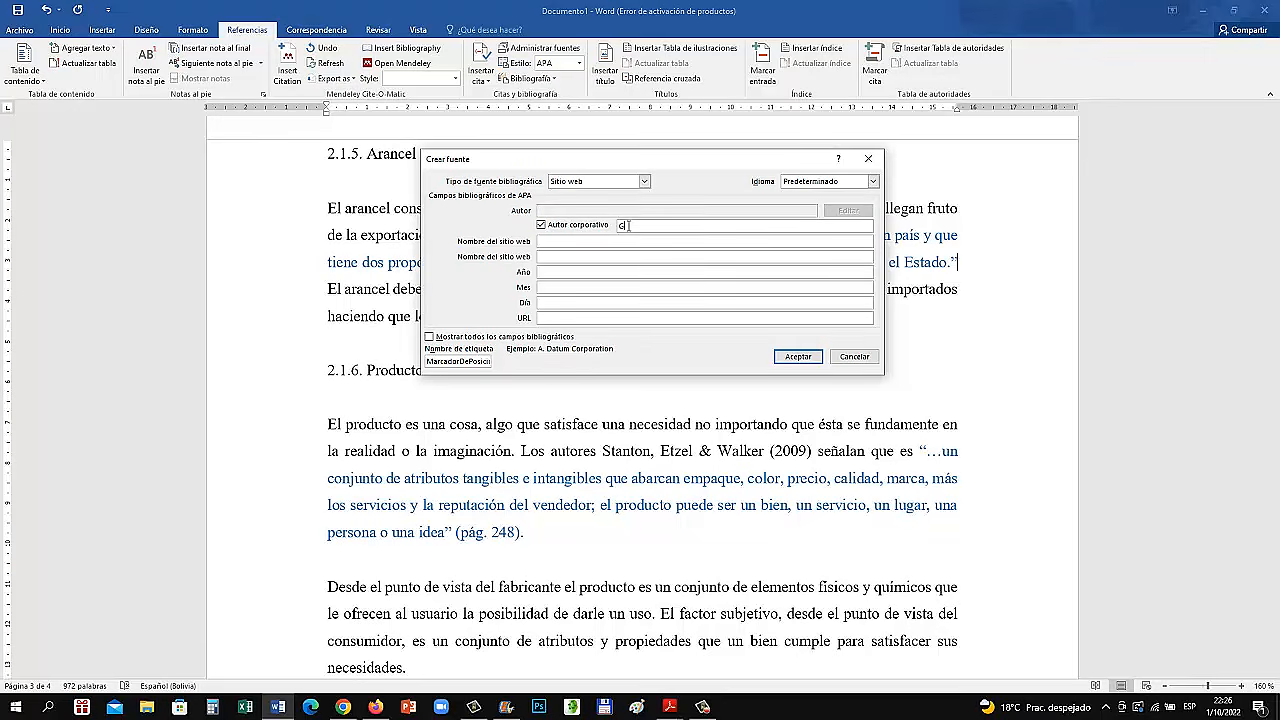
type("estioPolis")
Enter "gestiopolis.com" as the first website name and 2022 as the year of the source
left_click(584, 241)
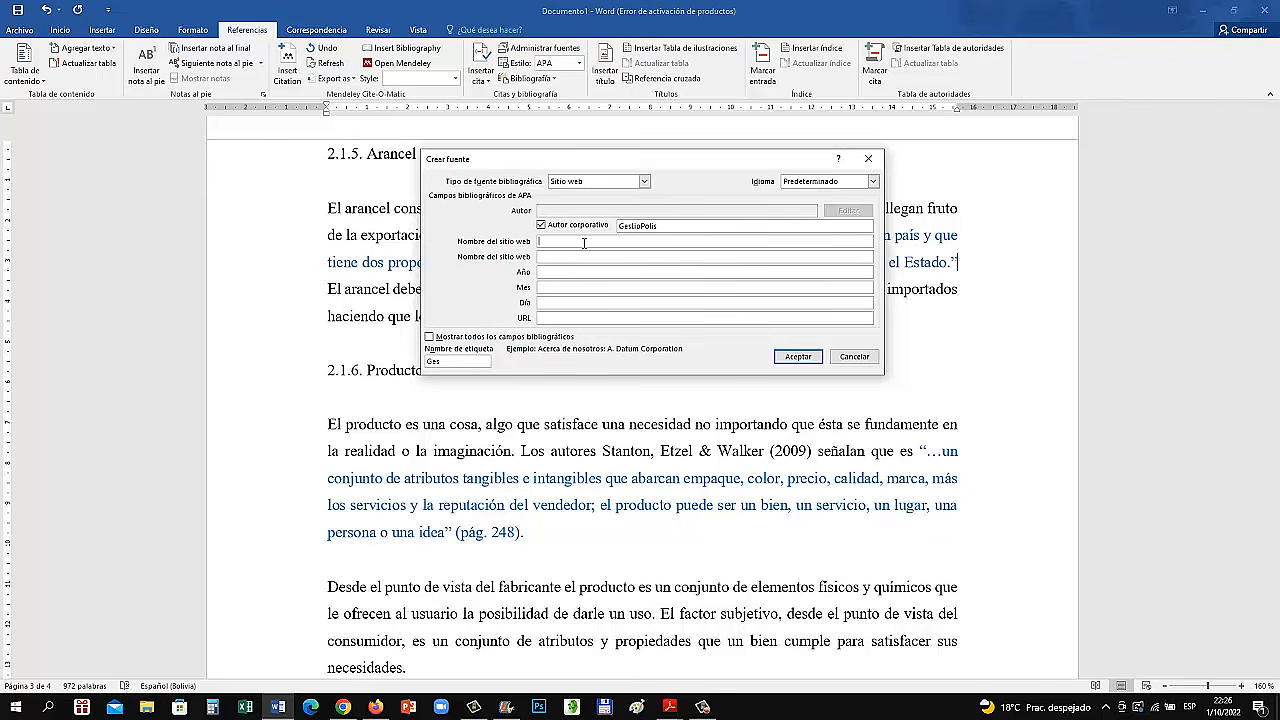
type("gestiopolis.com")
left_click(562, 269)
type("2022")
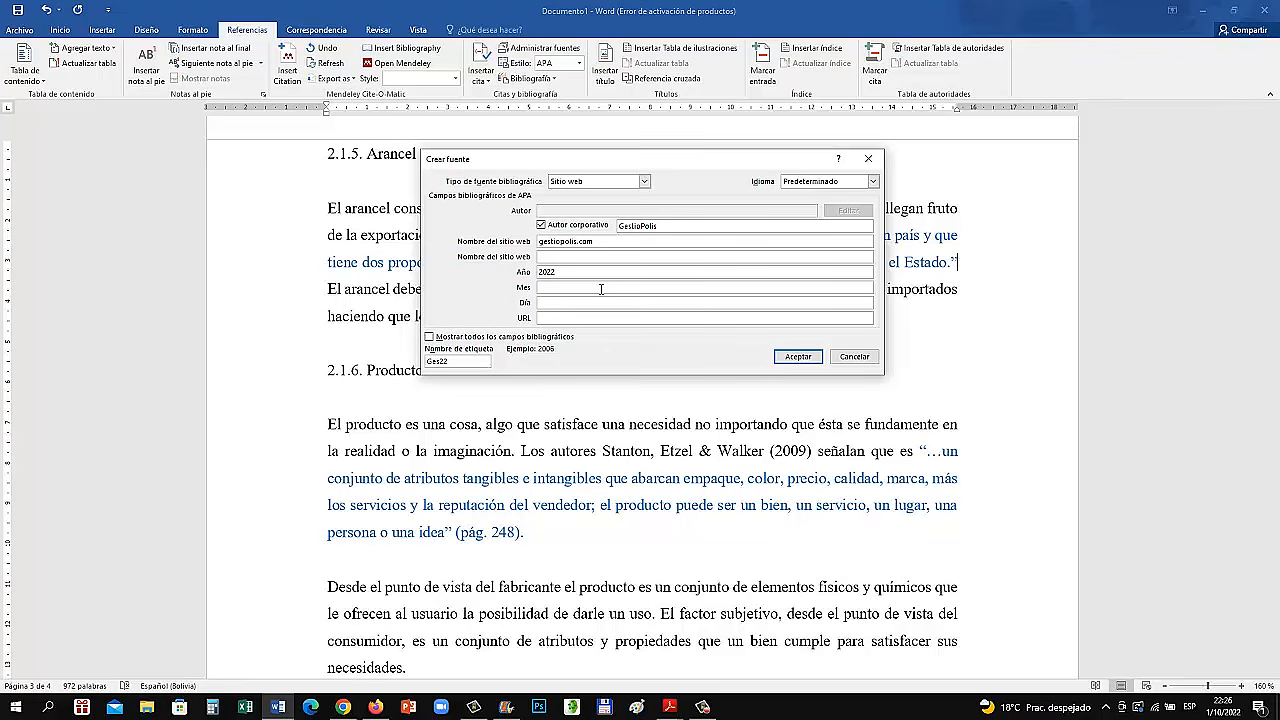
Set the website source's date to month "febrero" and day 12
left_click(601, 289)
type("fe")
type("be")
type("ero")
left_click(603, 307)
type("12")
left_click(554, 317)
type("www")
type(".gestiopo")
type("lis.com")
type(".me")
type("x")
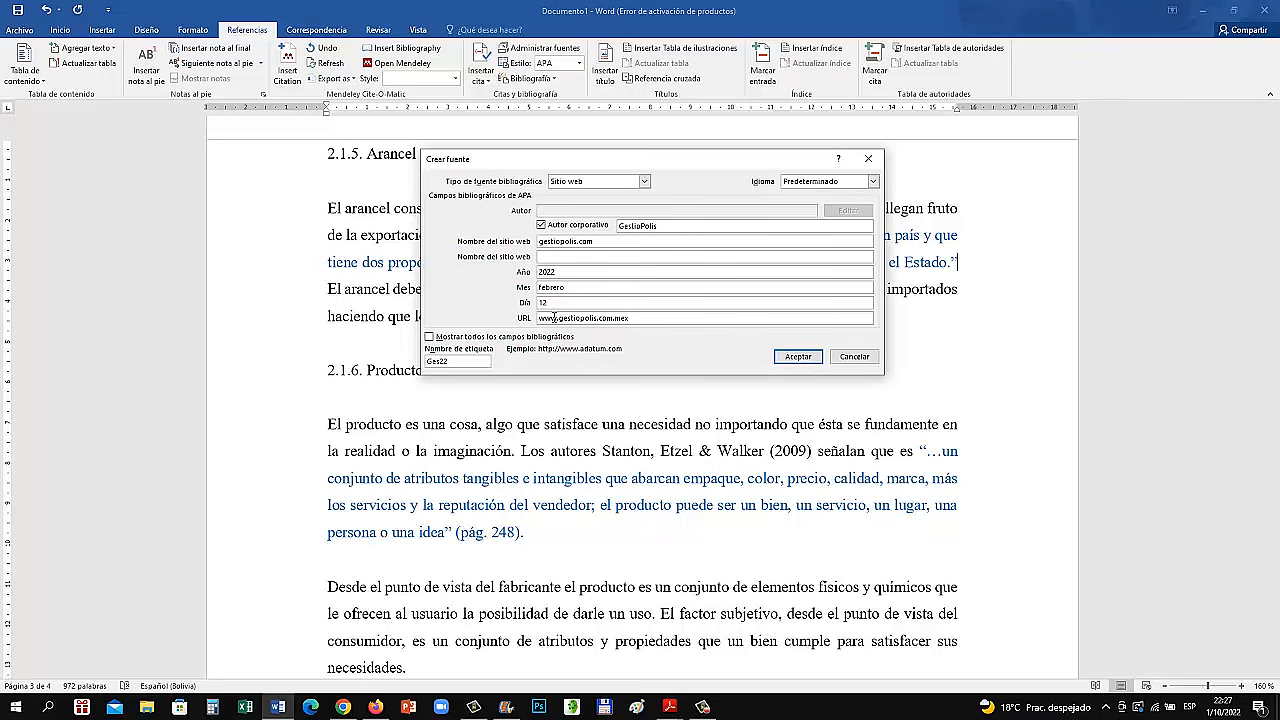
left_click(798, 357)
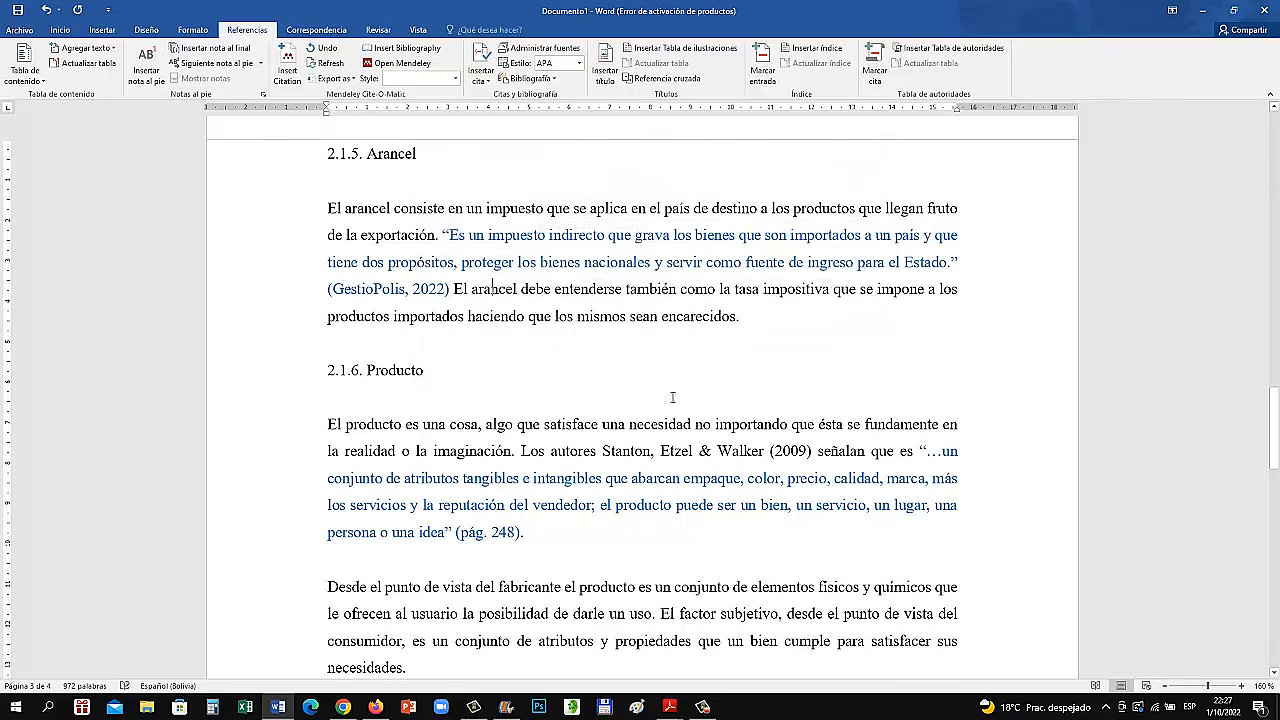
left_click(416, 291)
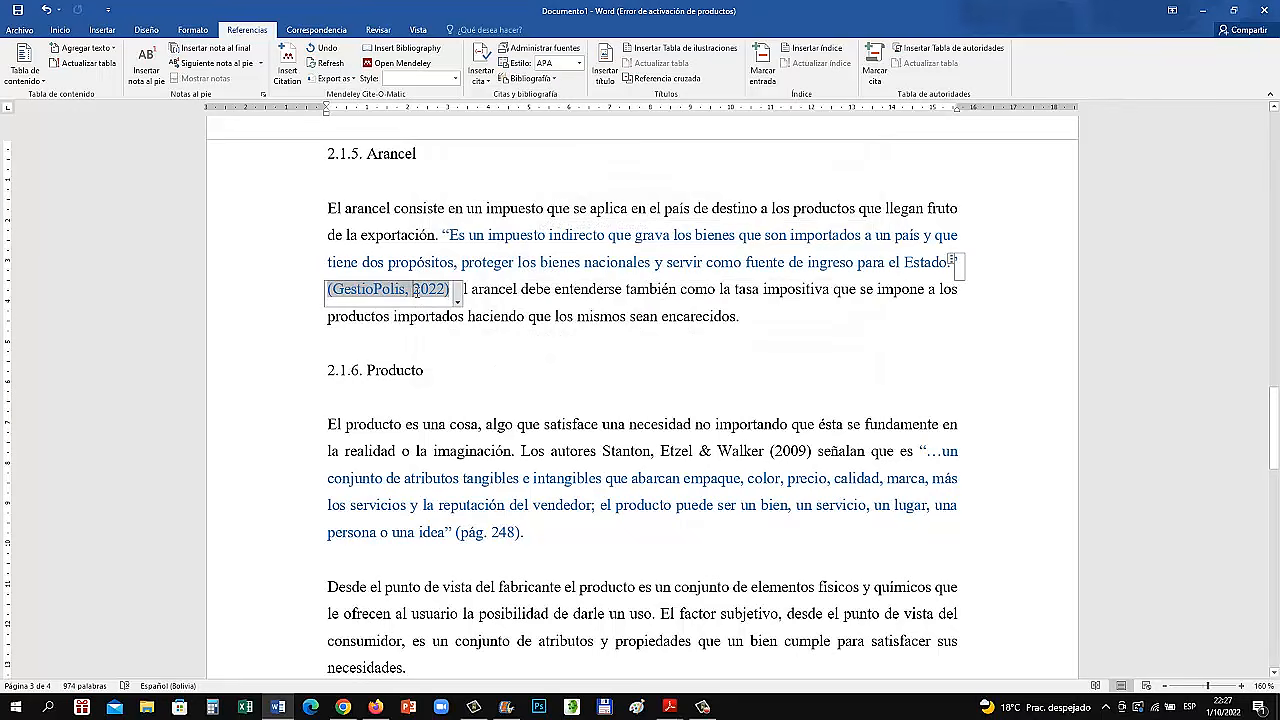
left_click(517, 339)
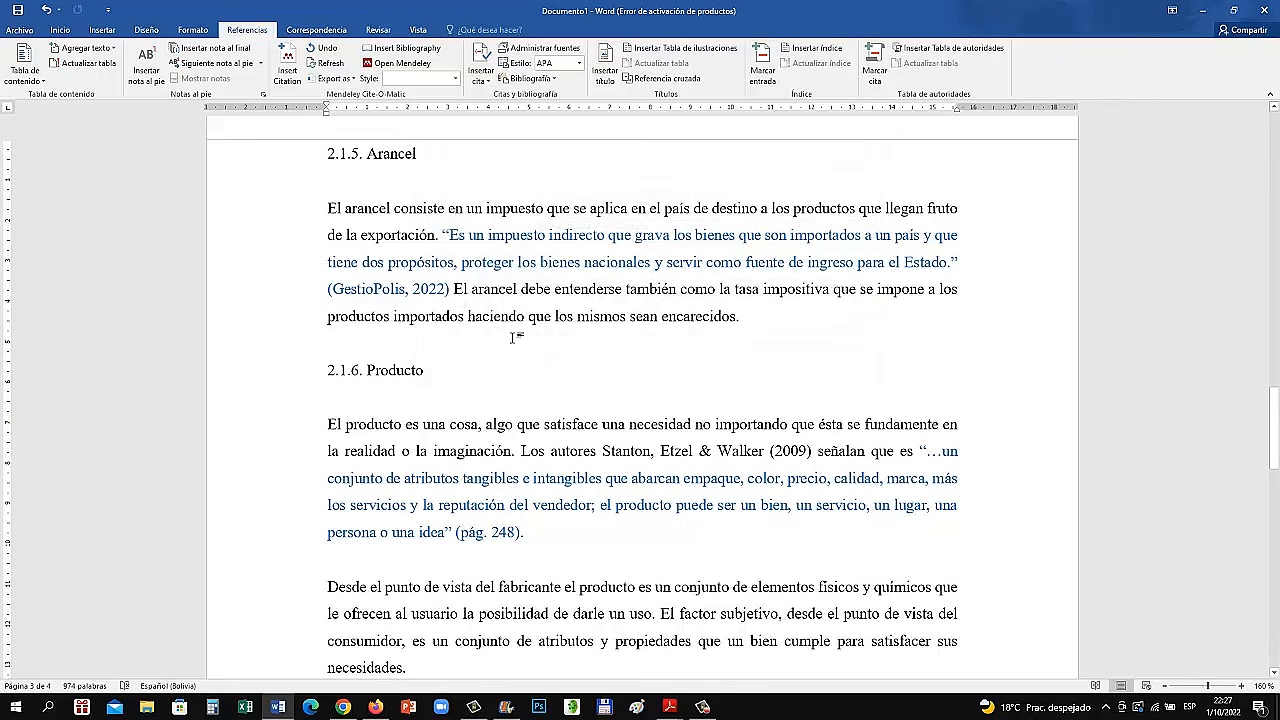
left_click(443, 289)
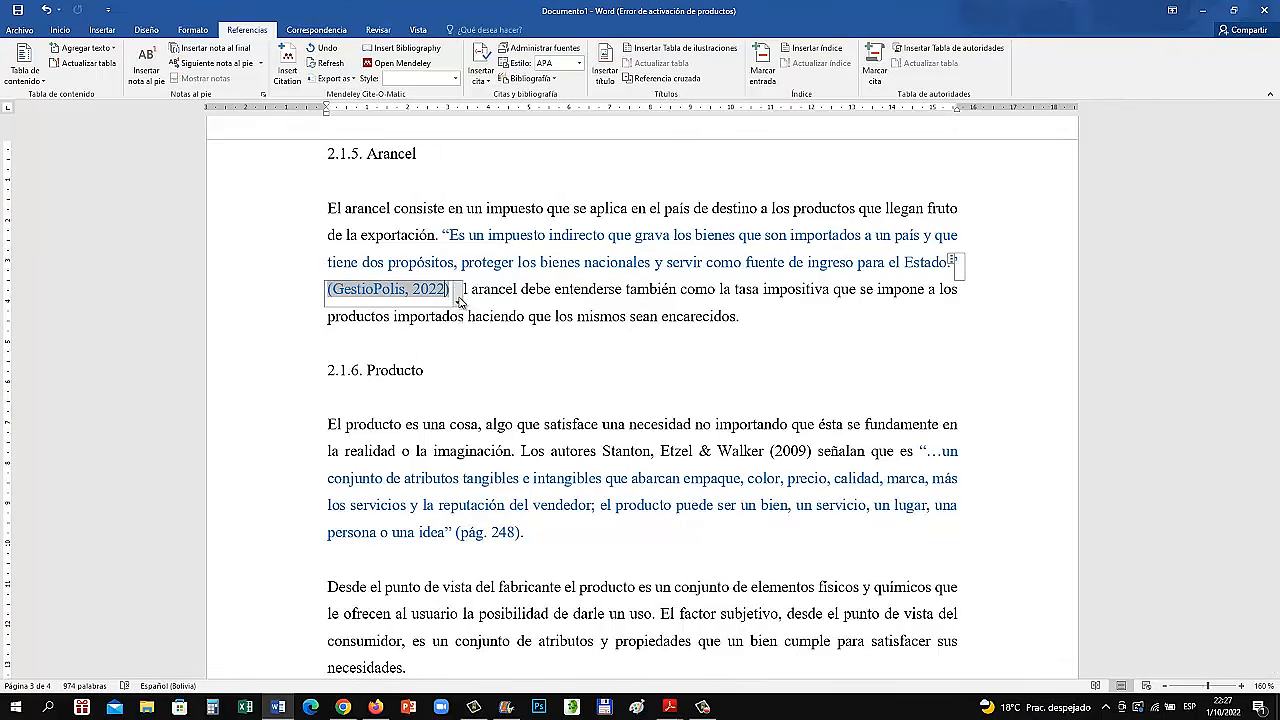
left_click(458, 300)
left_click(456, 313)
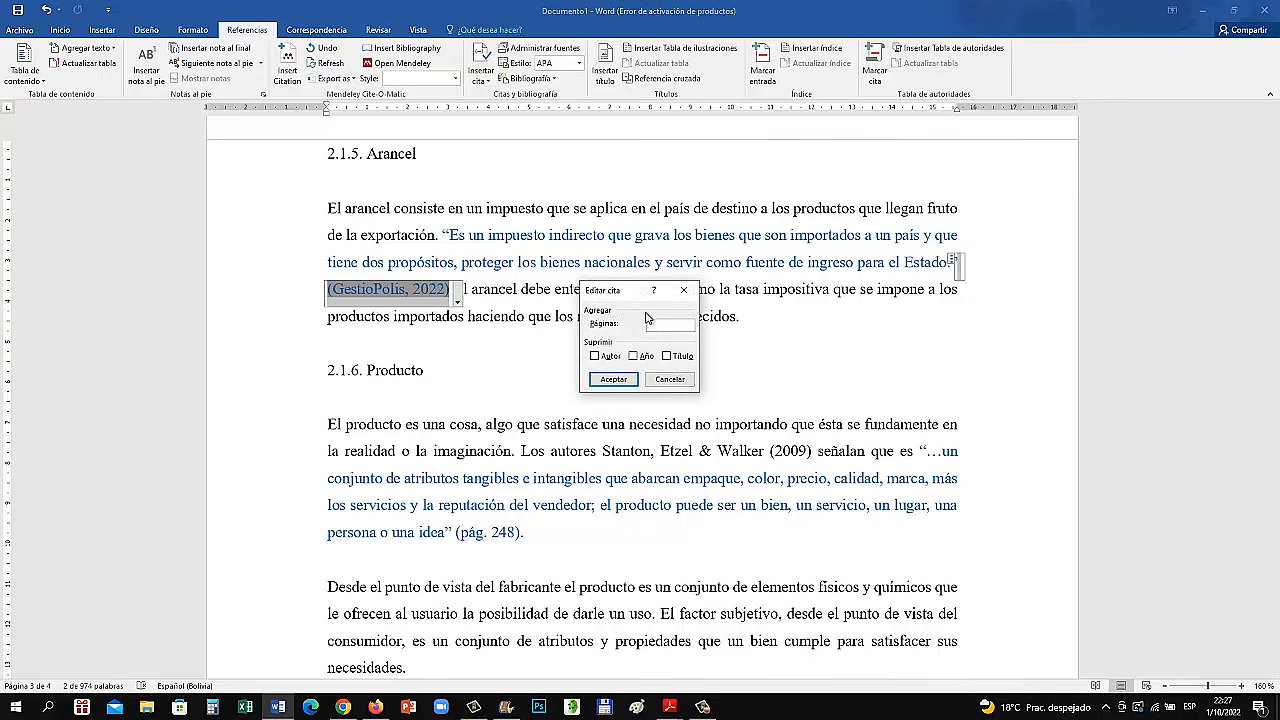
left_click(668, 378)
left_click(553, 316)
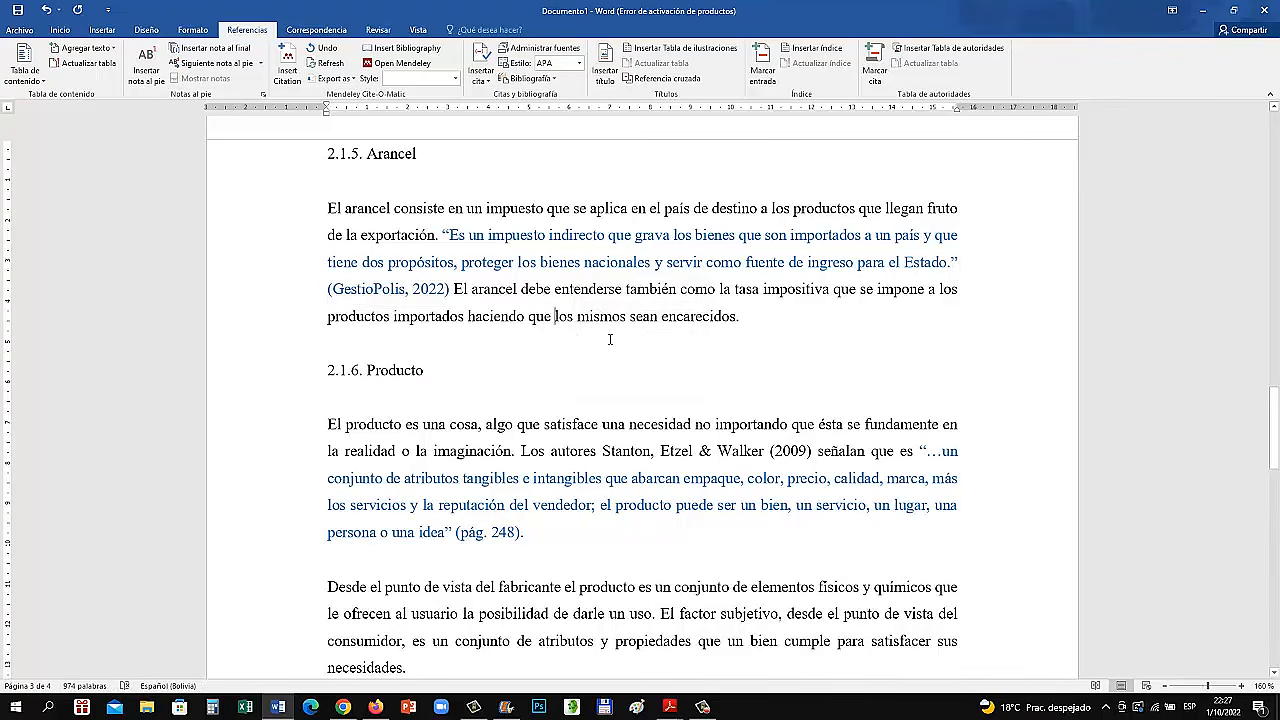
Add a colon after "señalan que es" in the lead-in to the section 2.1.6 quotation
scroll(611, 362, "down", 1)
scroll(611, 362, "down", 1)
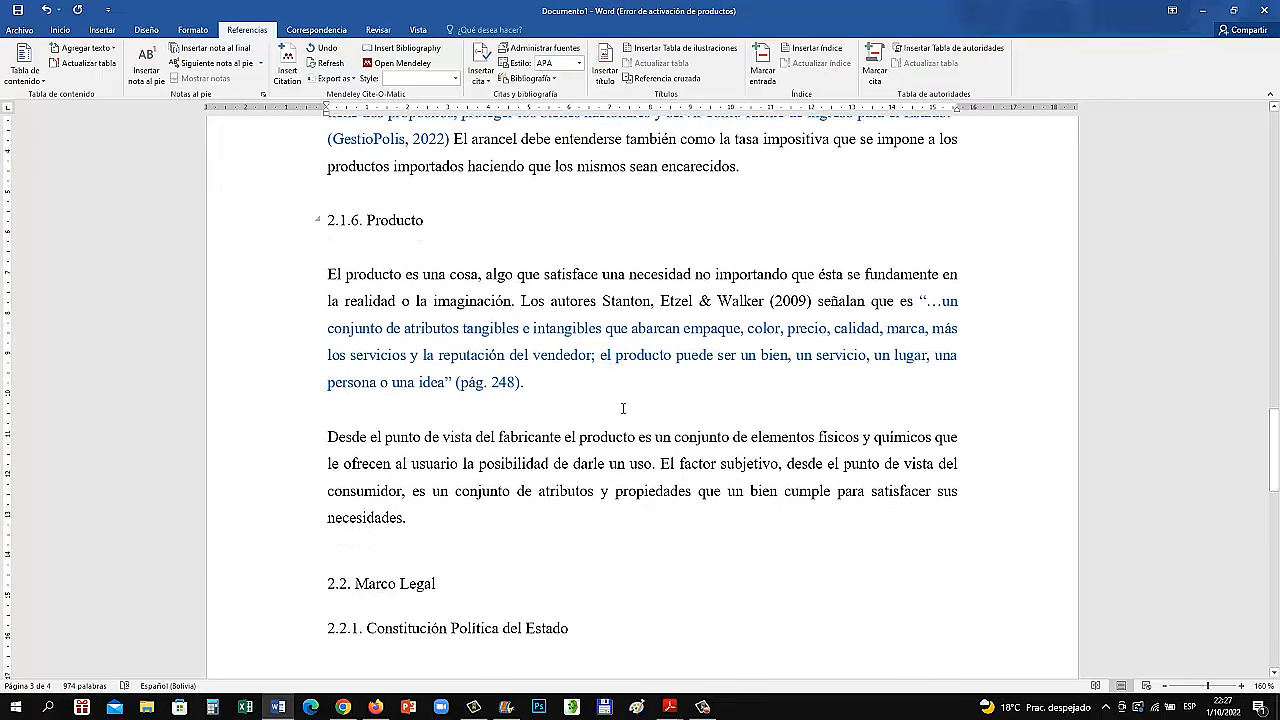
scroll(643, 401, "down", 1)
scroll(622, 408, "up", 1)
left_click_drag(522, 301, 643, 303)
left_click(549, 326)
left_click_drag(522, 301, 815, 303)
left_click(911, 301)
type(":")
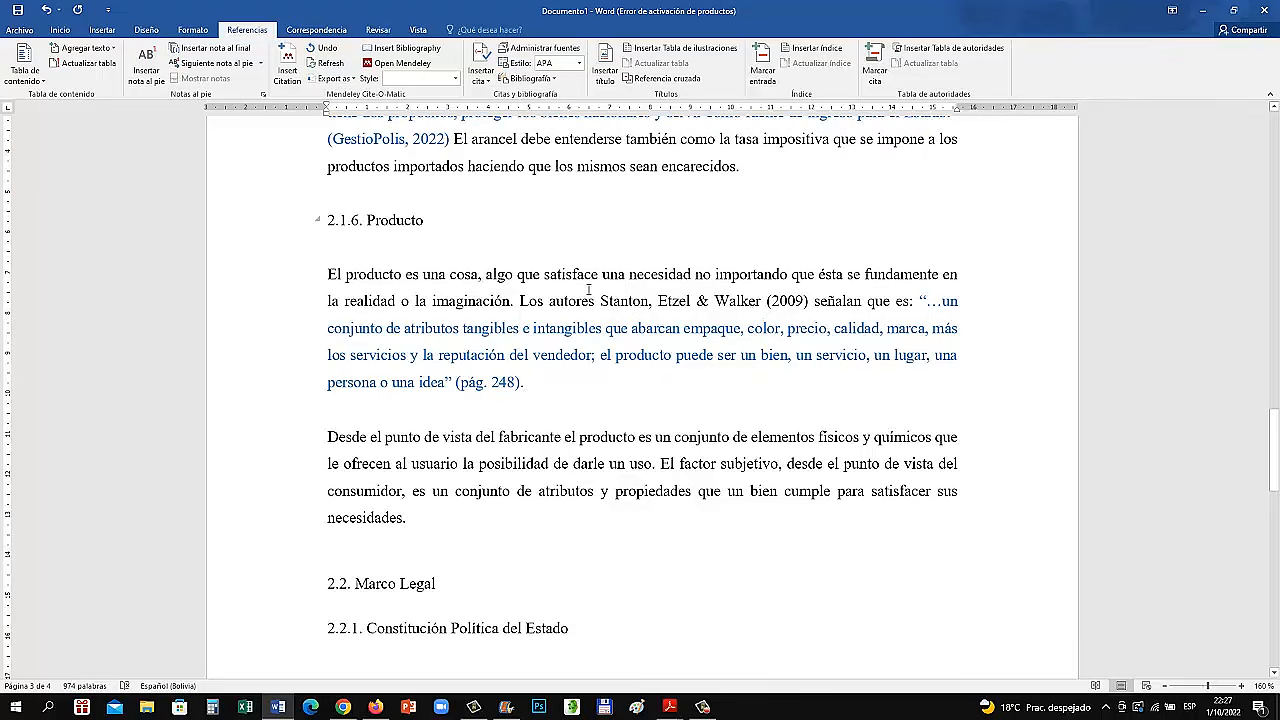
left_click_drag(599, 303, 763, 302)
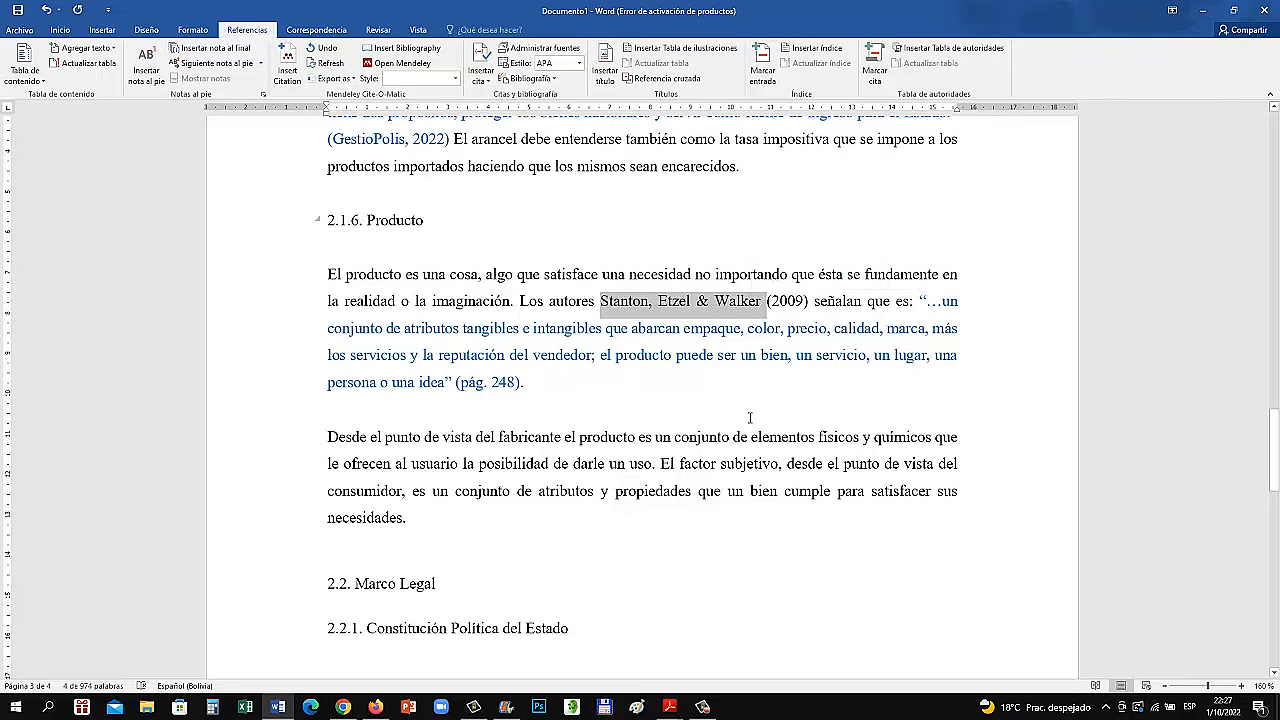
left_click(721, 325)
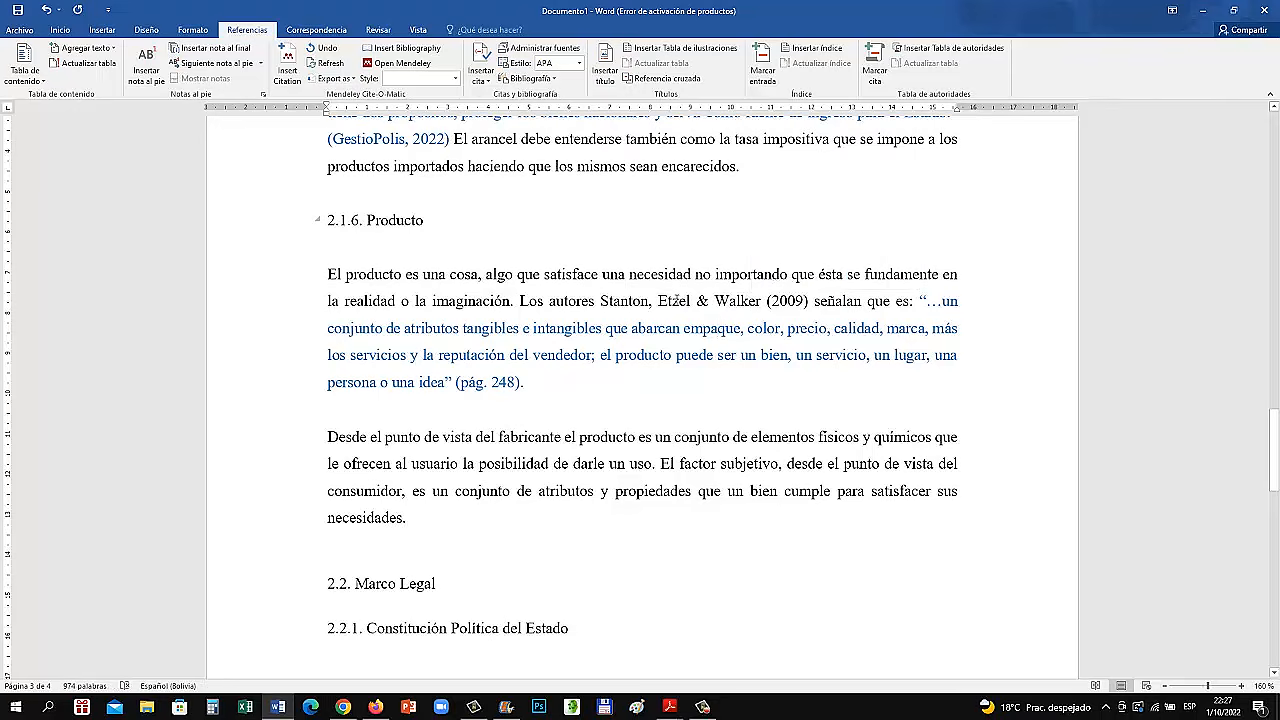
triple_click(679, 301)
left_click(765, 380)
double_click(679, 302)
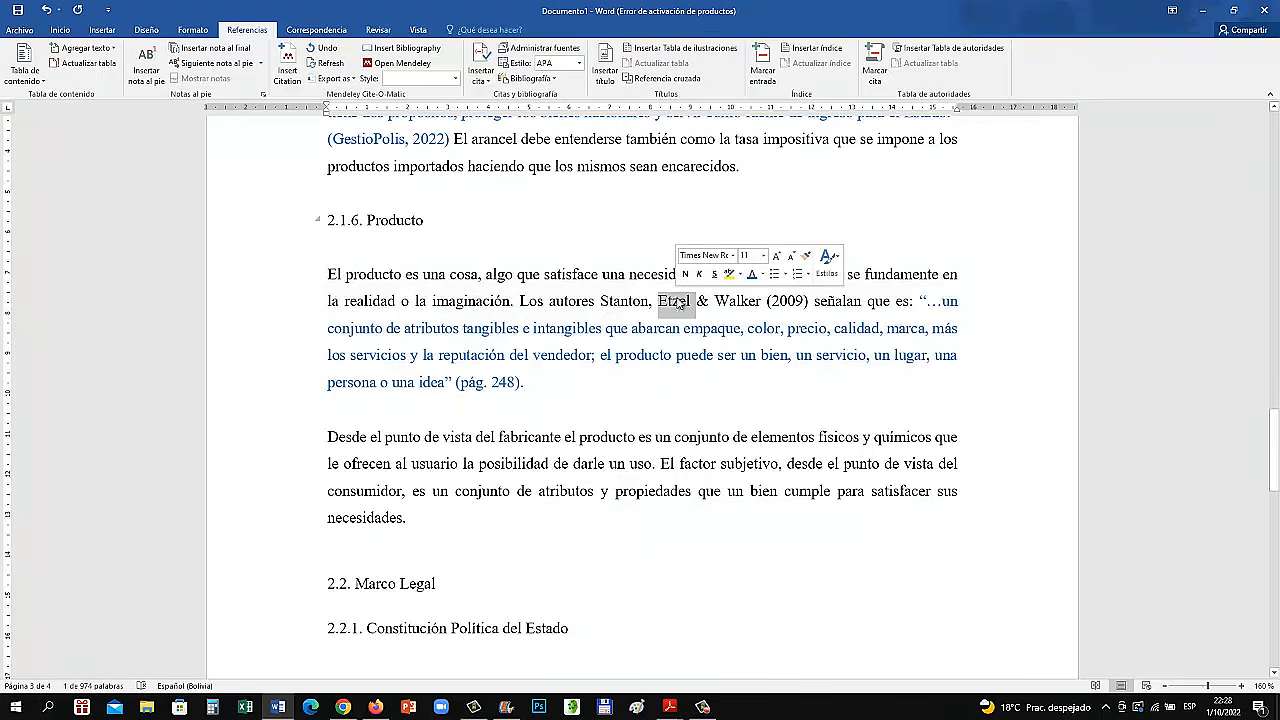
double_click(740, 301)
left_click(714, 305)
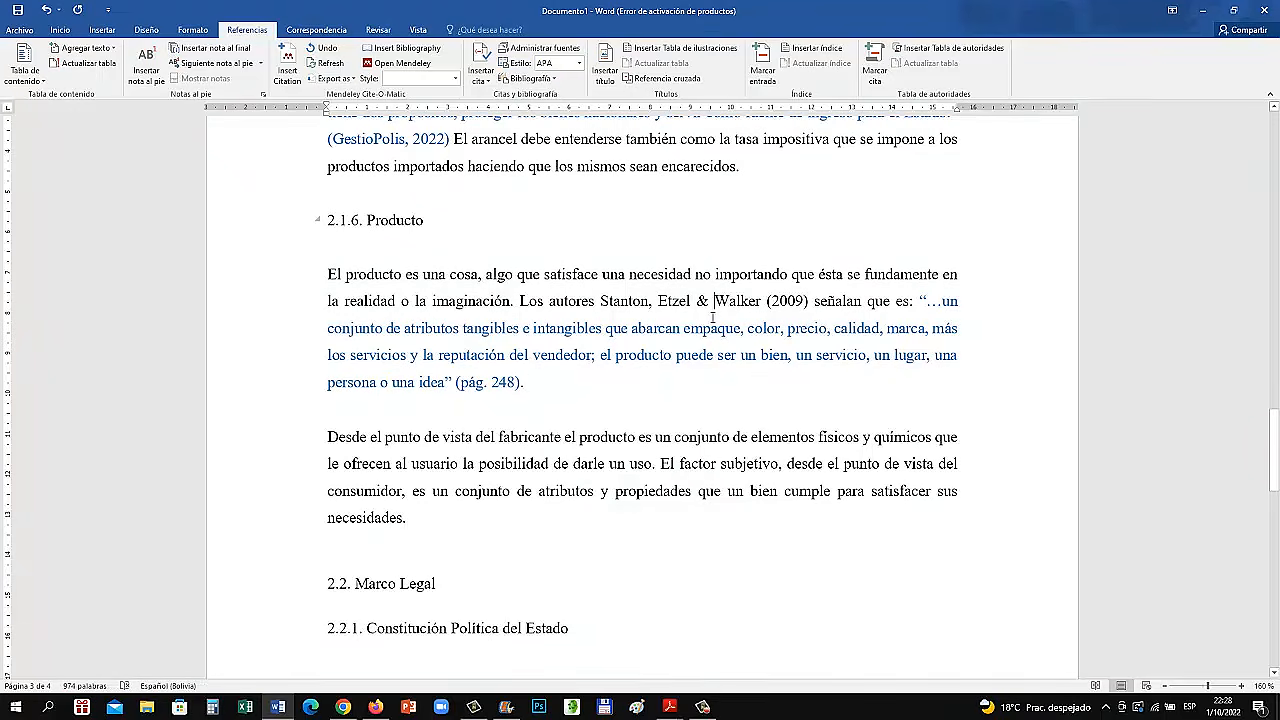
Delete the manually written "(pág. 248)" reference after the section 2.1.6 quotation
left_click(552, 391)
key("BackSpace")
key("BackSpace")
key("BackSpace")
key("BackSpace")
key("BackSpace")
key("BackSpace")
key("BackSpace")
key("BackSpace")
key("BackSpace")
key("BackSpace")
key("BackSpace")
key("BackSpace")
key("BackSpace")
Start a new source of type "Libro" for the citation after the section 2.1.6 quotation
left_click(491, 84)
left_click(540, 232)
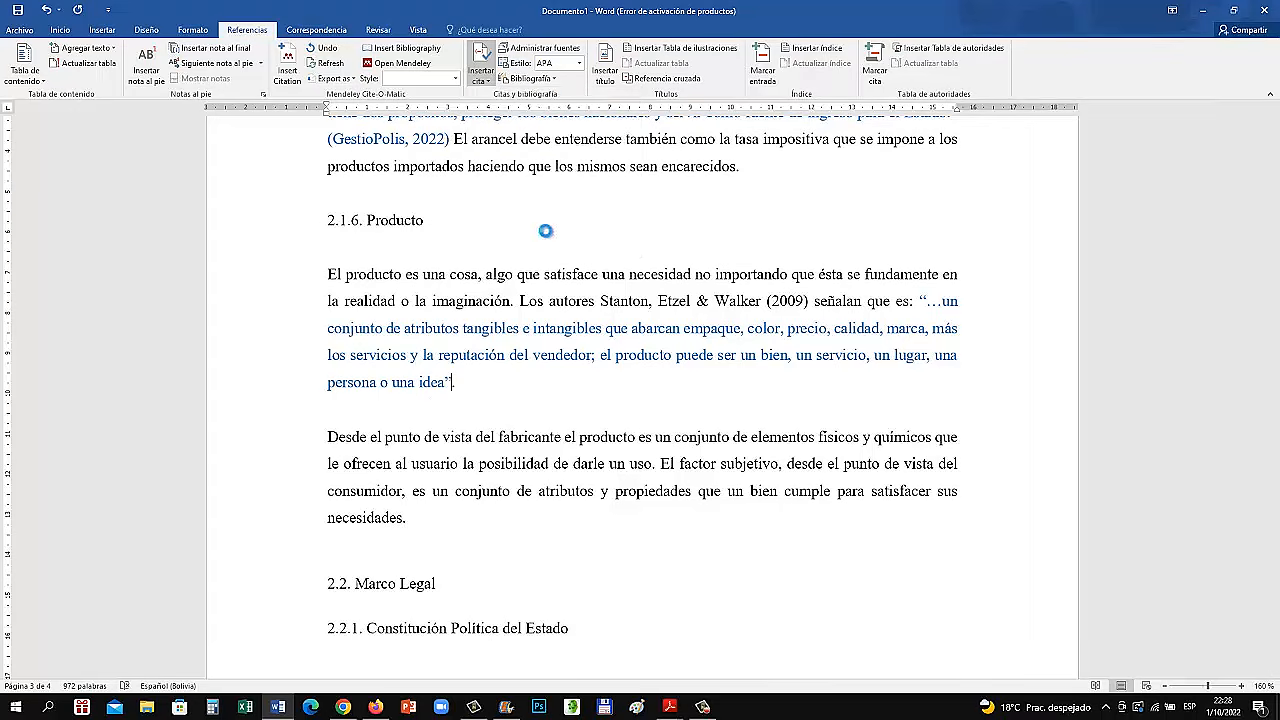
left_click(644, 181)
scroll(585, 212, "up", 2)
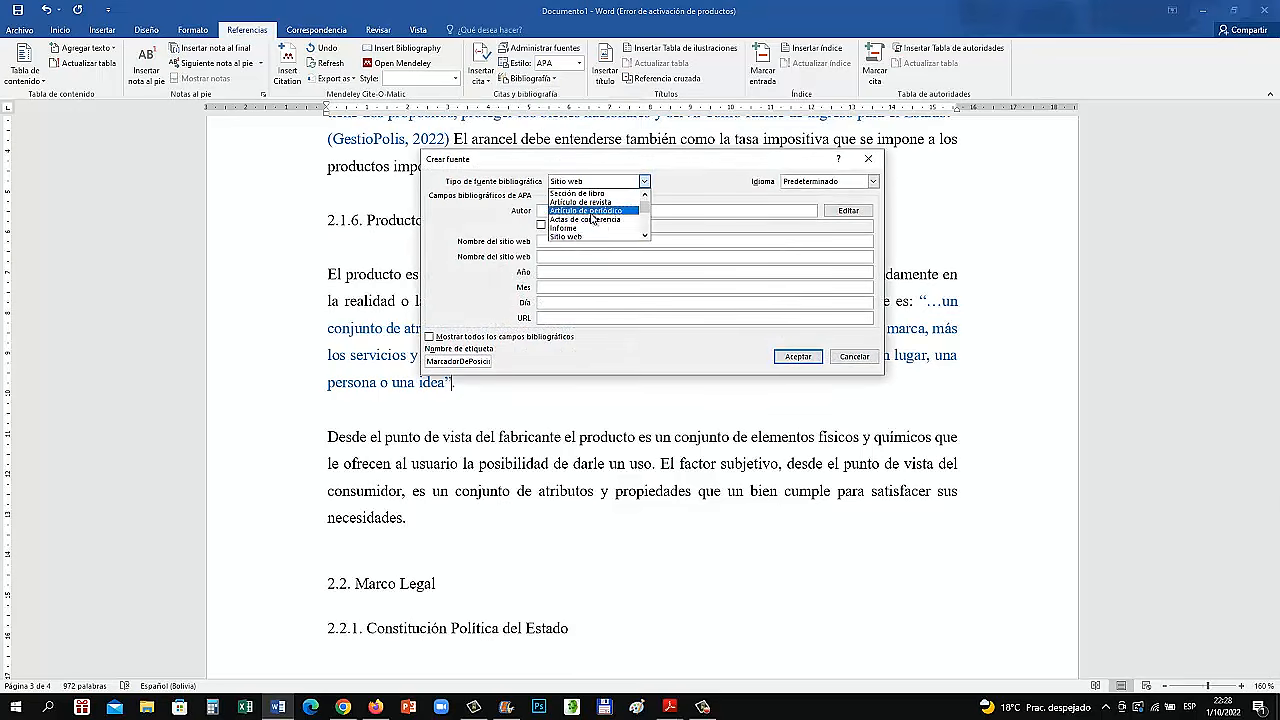
key("Return")
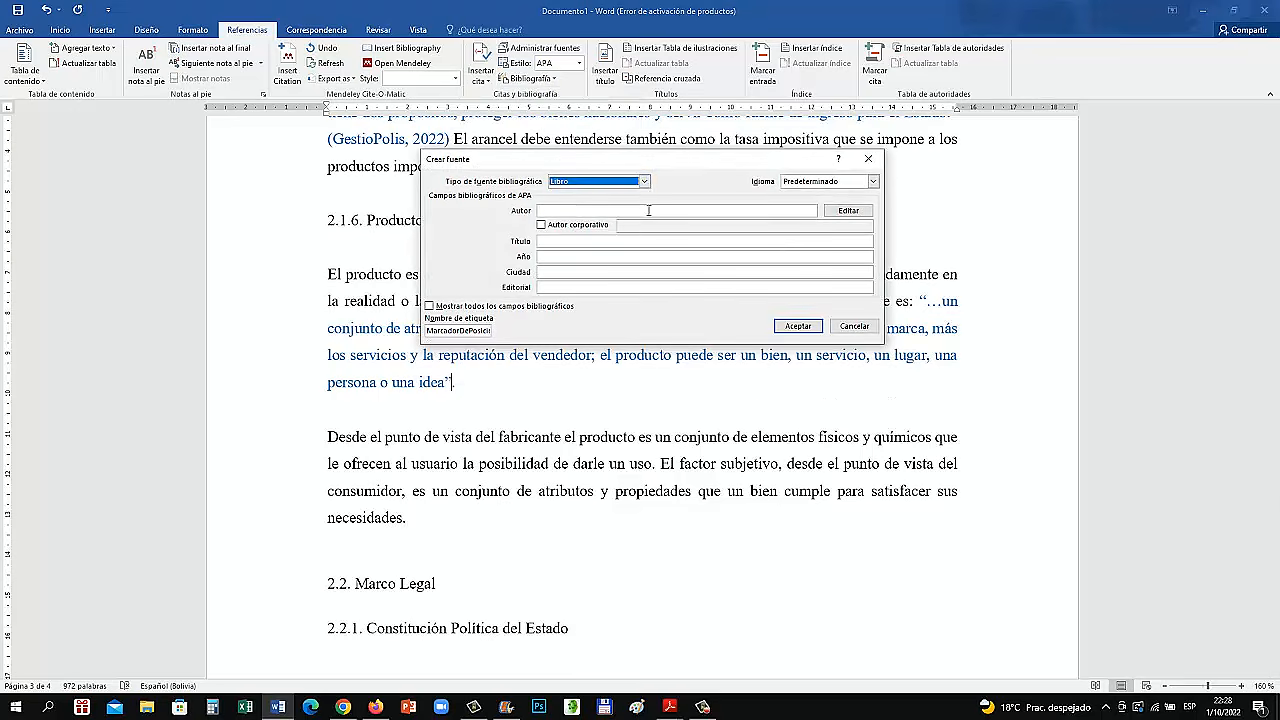
Add the first author named in the section 2.1.6 lead-in to the book source, with surname and given name
left_click(848, 210)
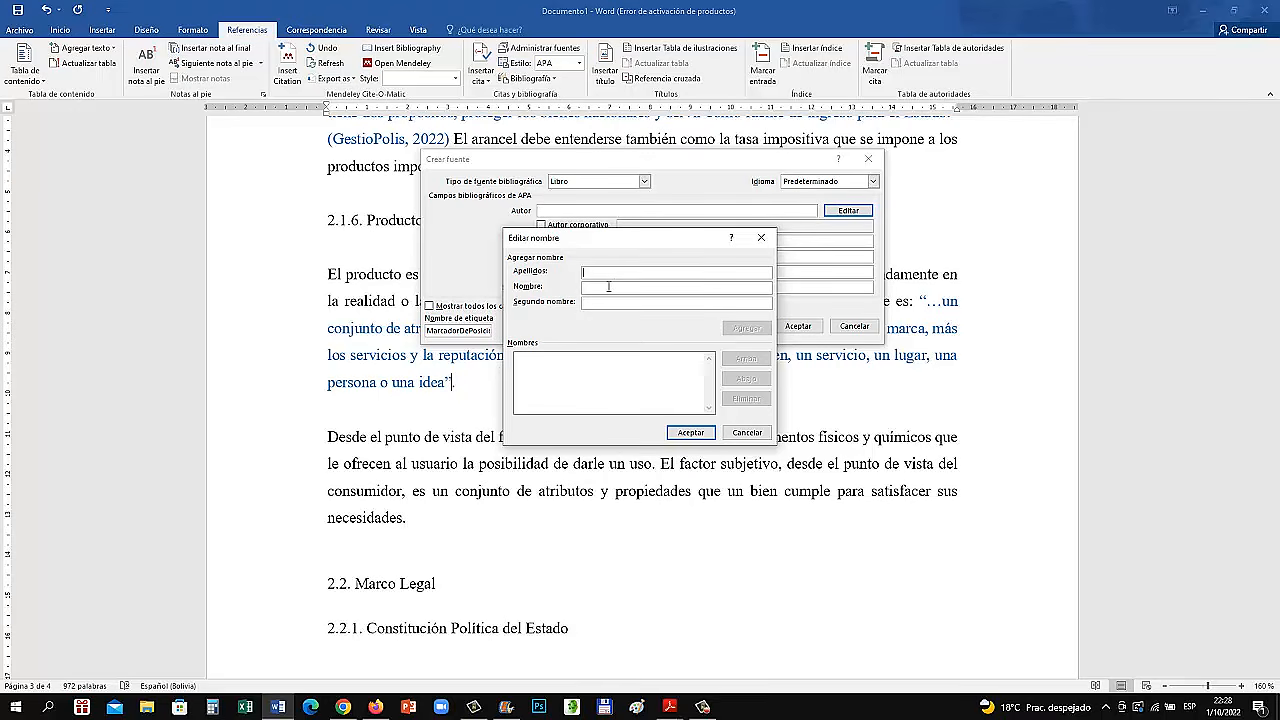
type("Stanton")
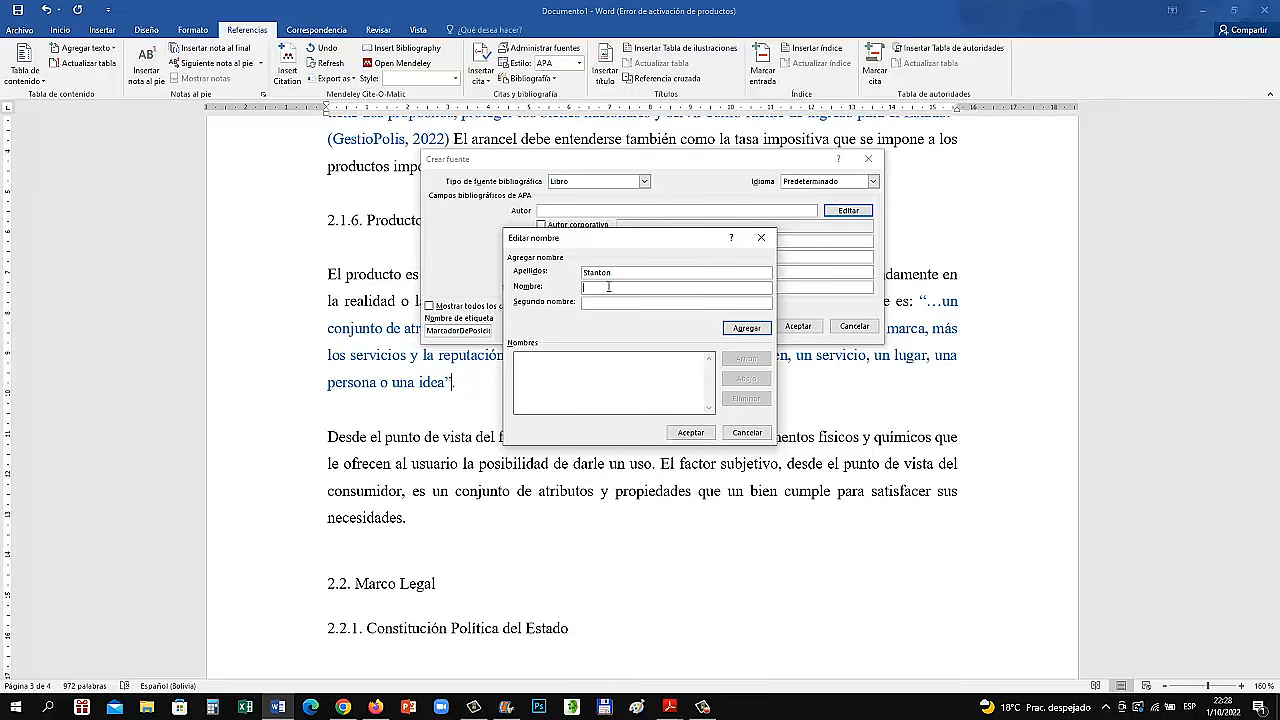
left_click(608, 287)
type("William")
left_click(746, 328)
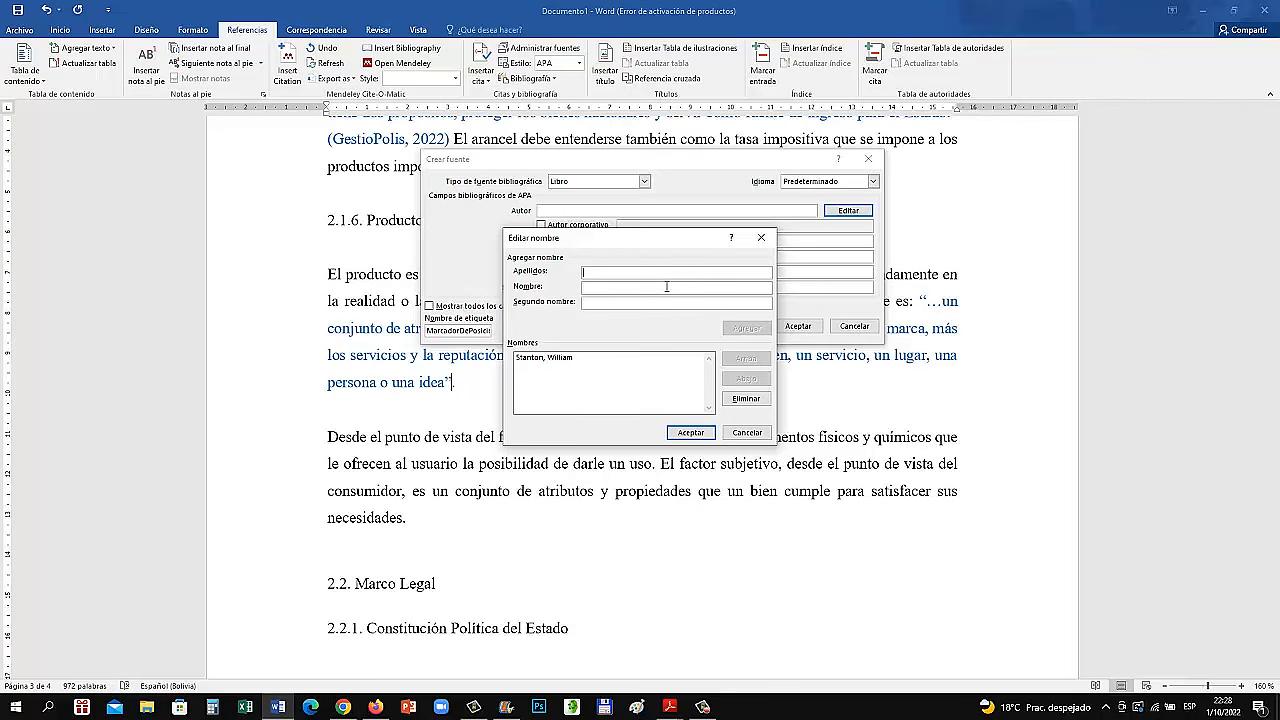
Add the second and third authors' surnames and given names to the book source and accept the author list
type("Etzel")
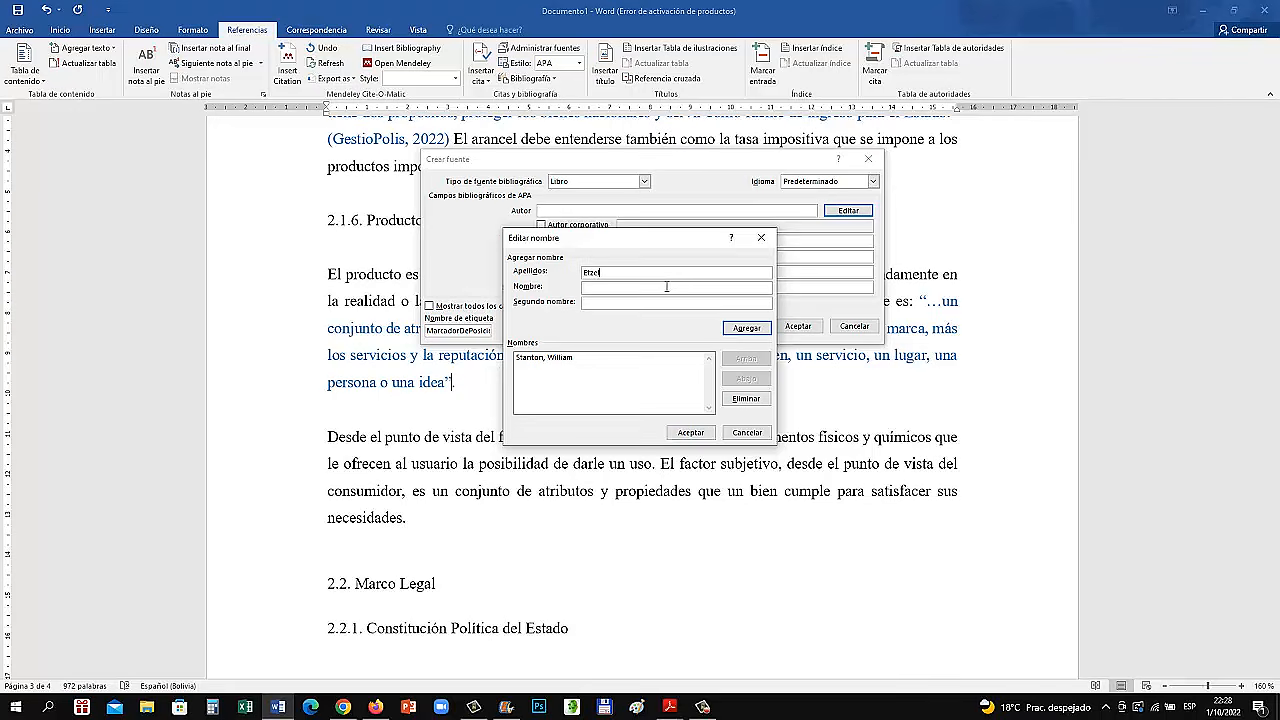
type("Michael")
left_click(742, 327)
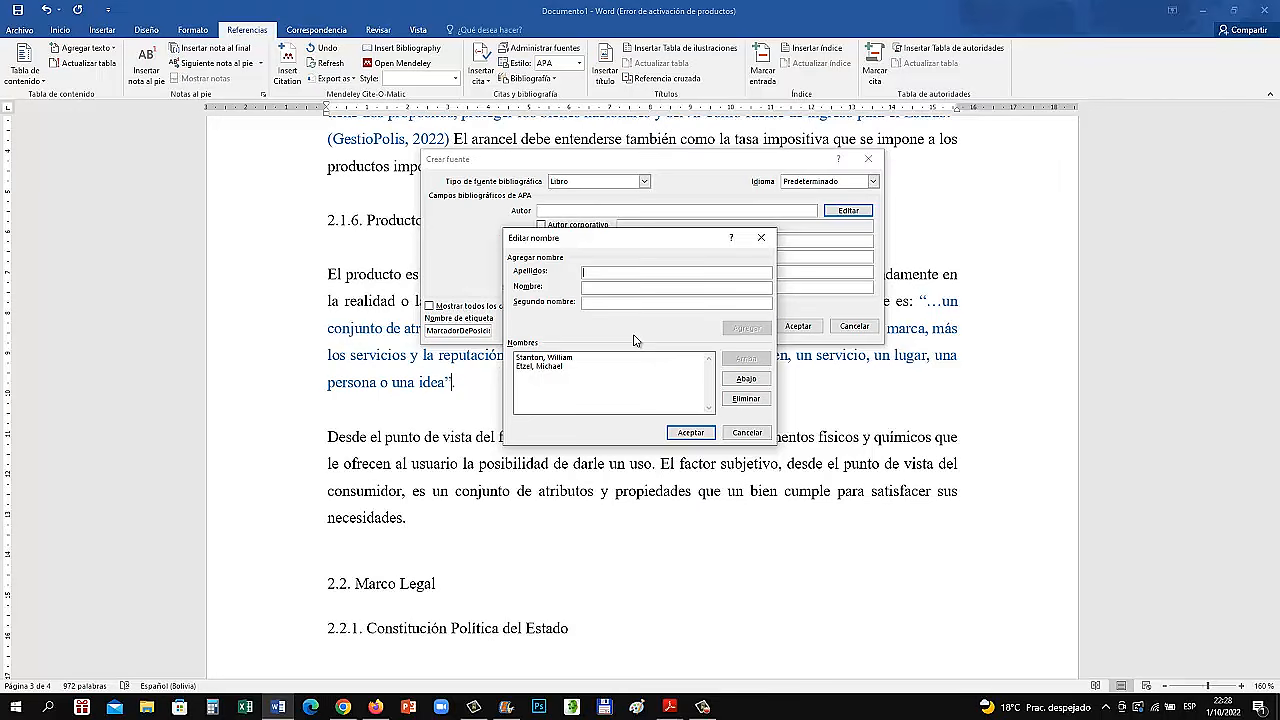
type("WalkerBruce")
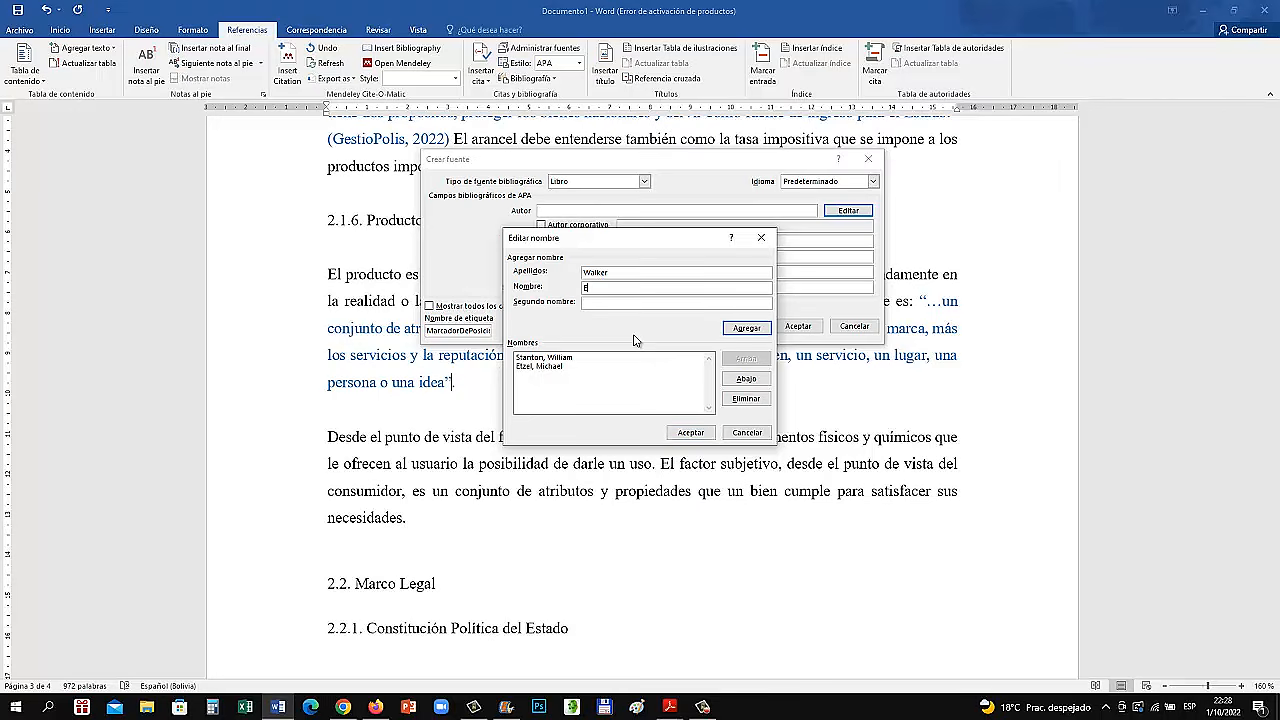
left_click(744, 330)
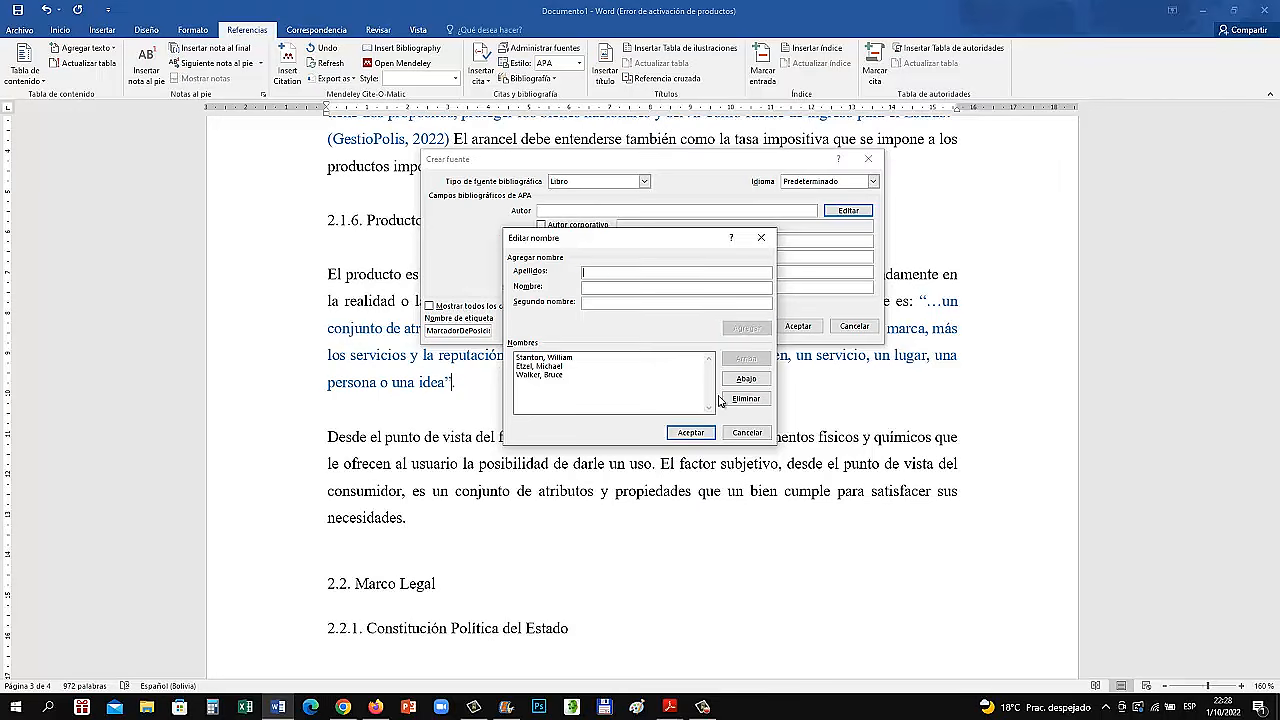
left_click(691, 432)
Enter "Fundamentos de marketing" as the book's title and 2007 as its year
left_click(541, 241)
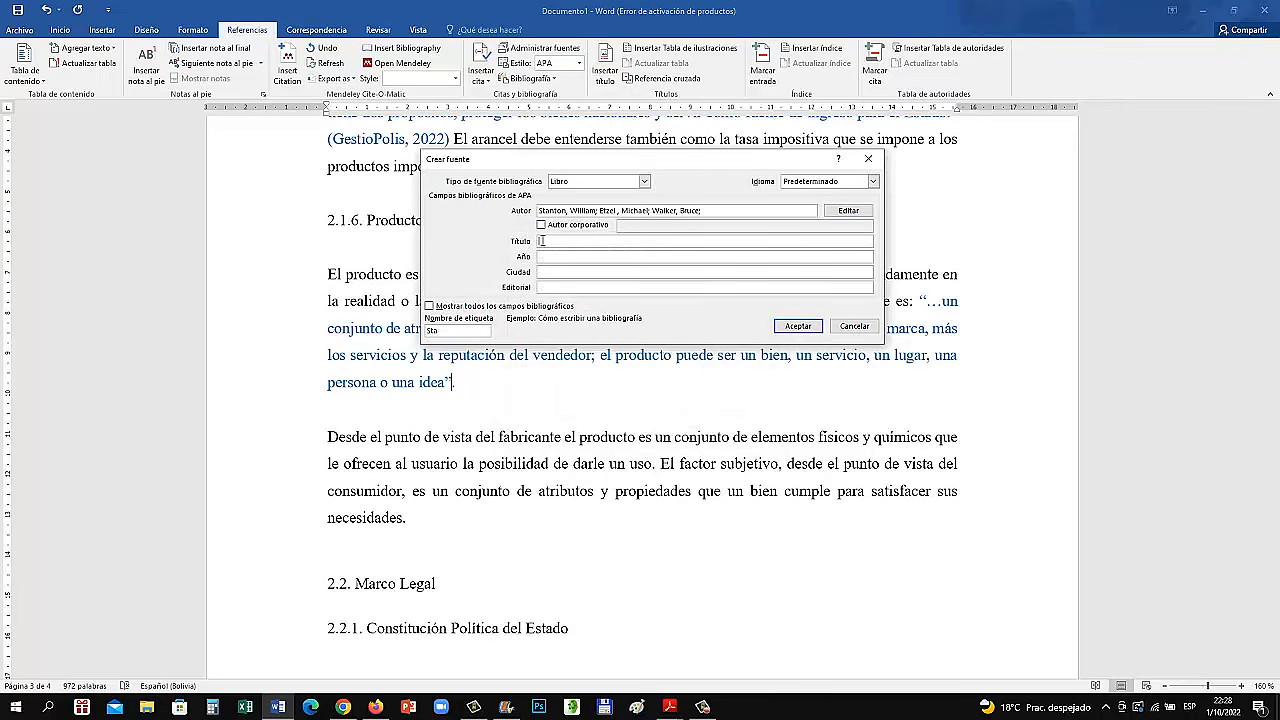
type("Fundamentos de marketing")
key("Tab")
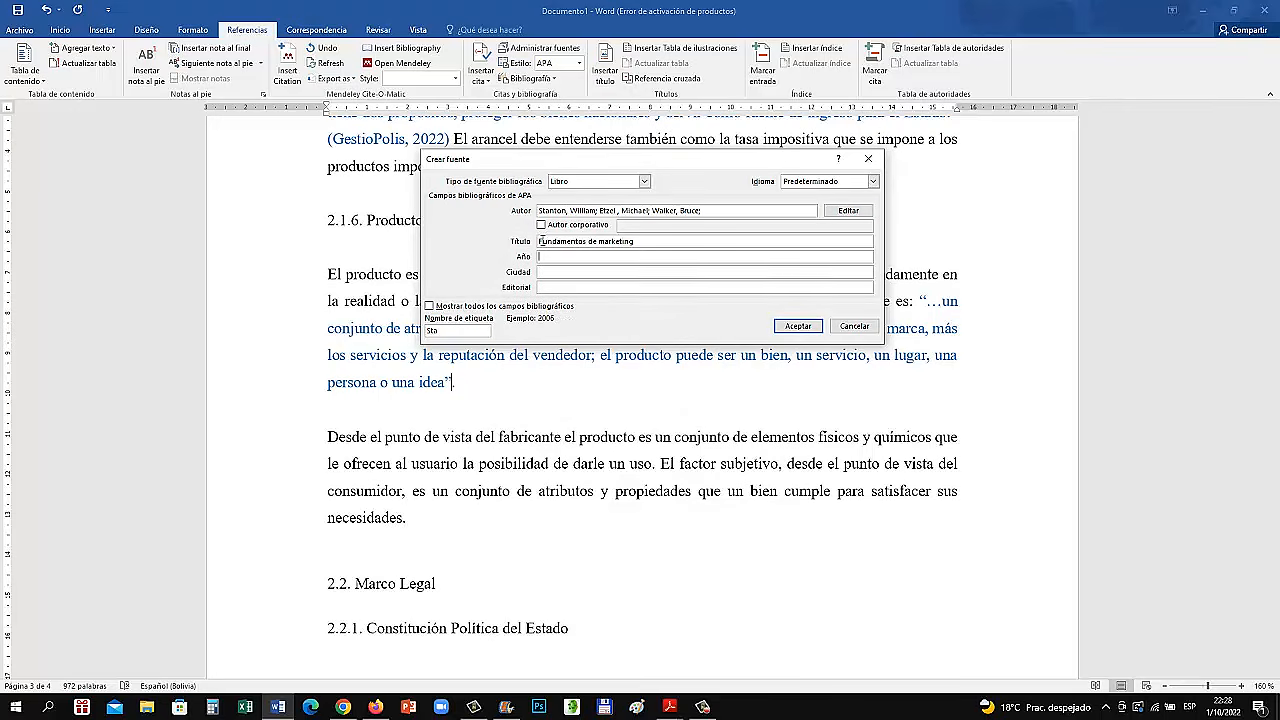
type("2007")
key("Tab")
Enter "México D.F." as the city and "MacGraw-Hill Interamericana" as the publisher, and insert the book citation
type("México D.")
key("Tab")
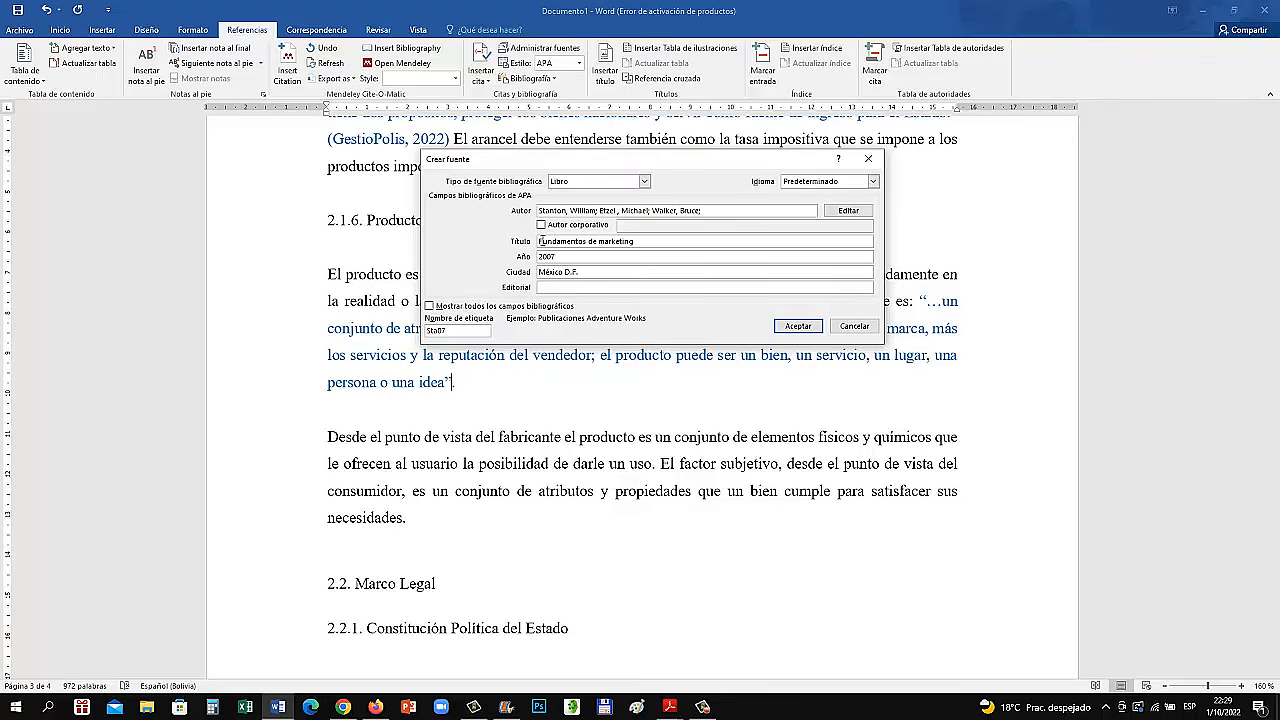
type("MacGraw-Hill Interamericana")
left_click(798, 326)
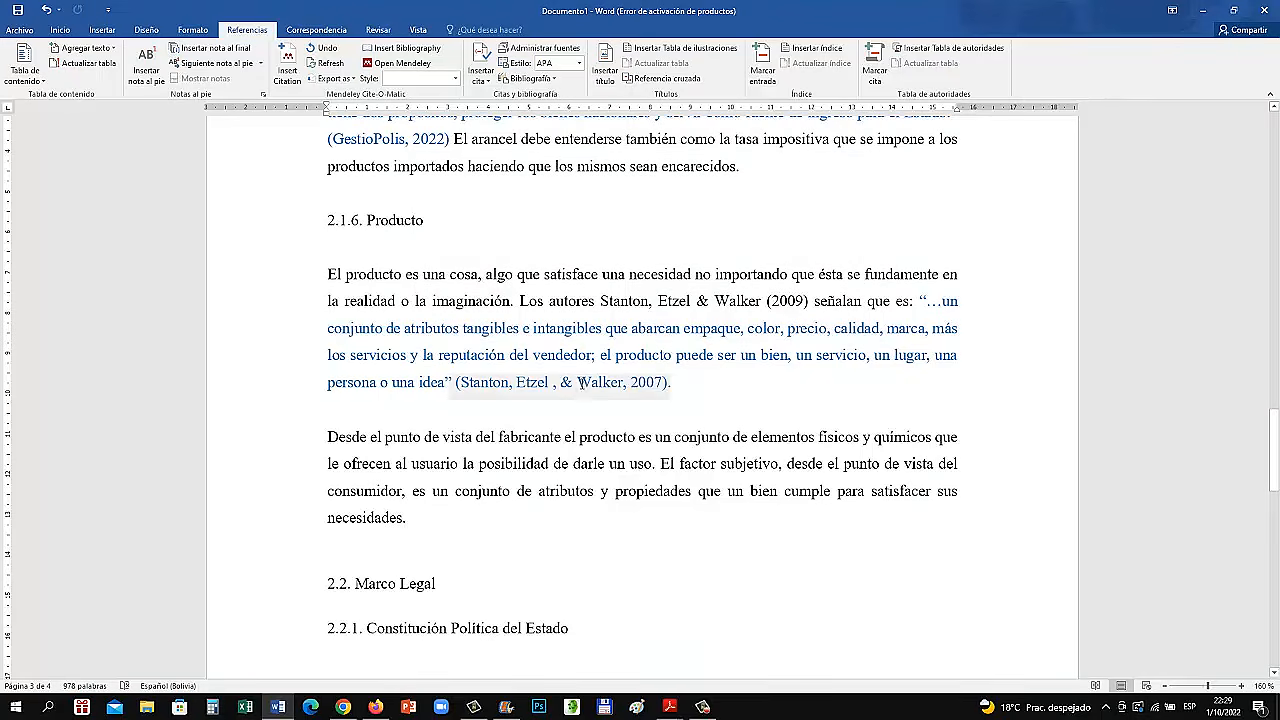
Add page 248 to the book citation after the section 2.1.6 quotation
left_click(675, 390)
left_click(675, 390)
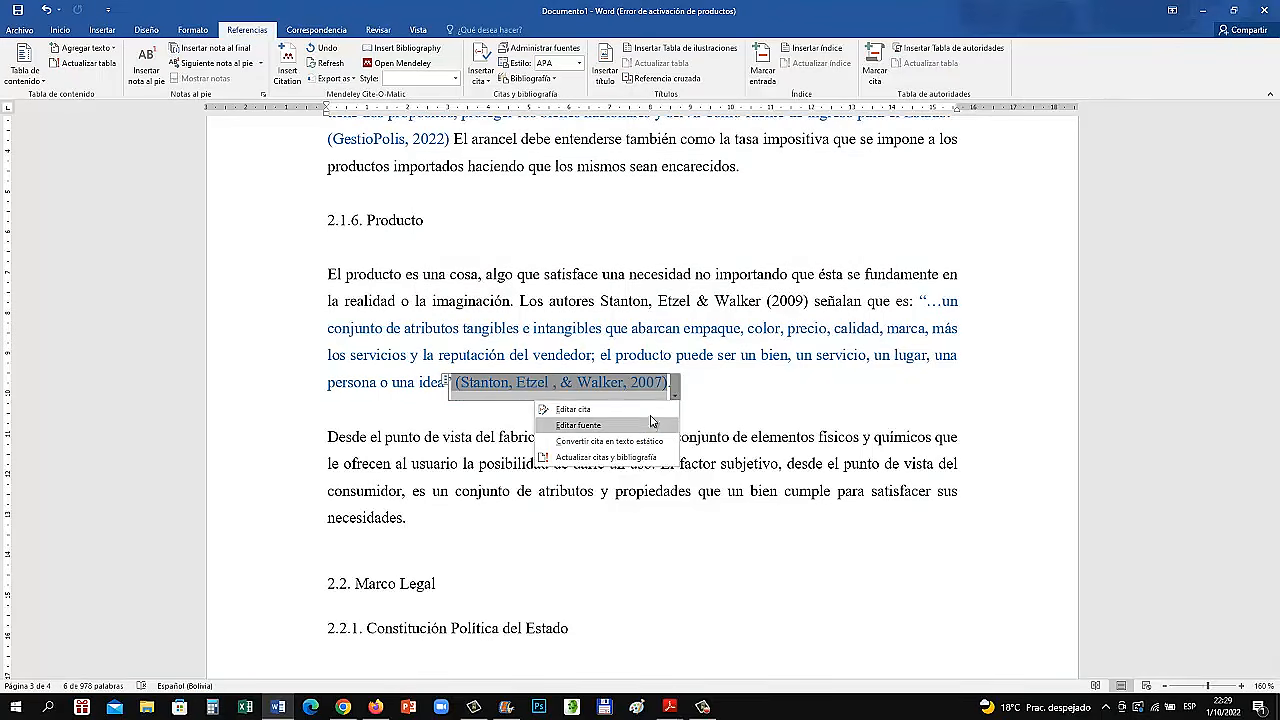
left_click(652, 418)
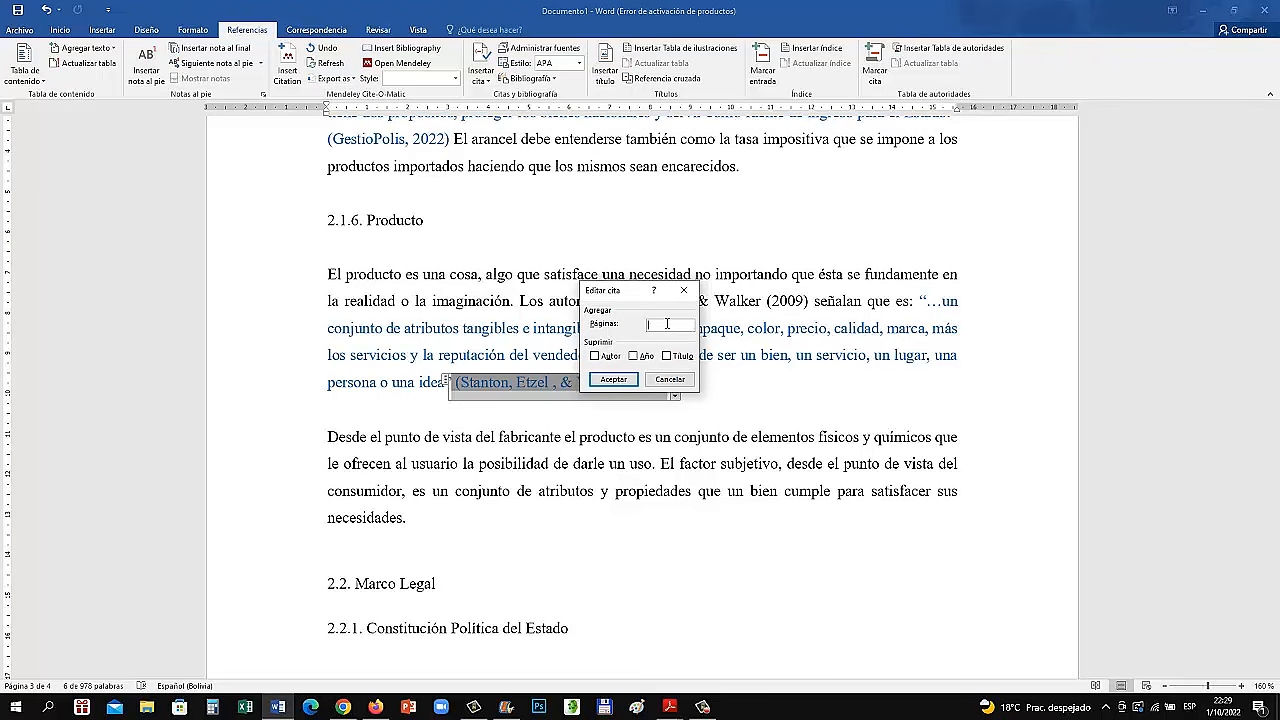
type("248")
left_click(621, 384)
left_click(731, 421)
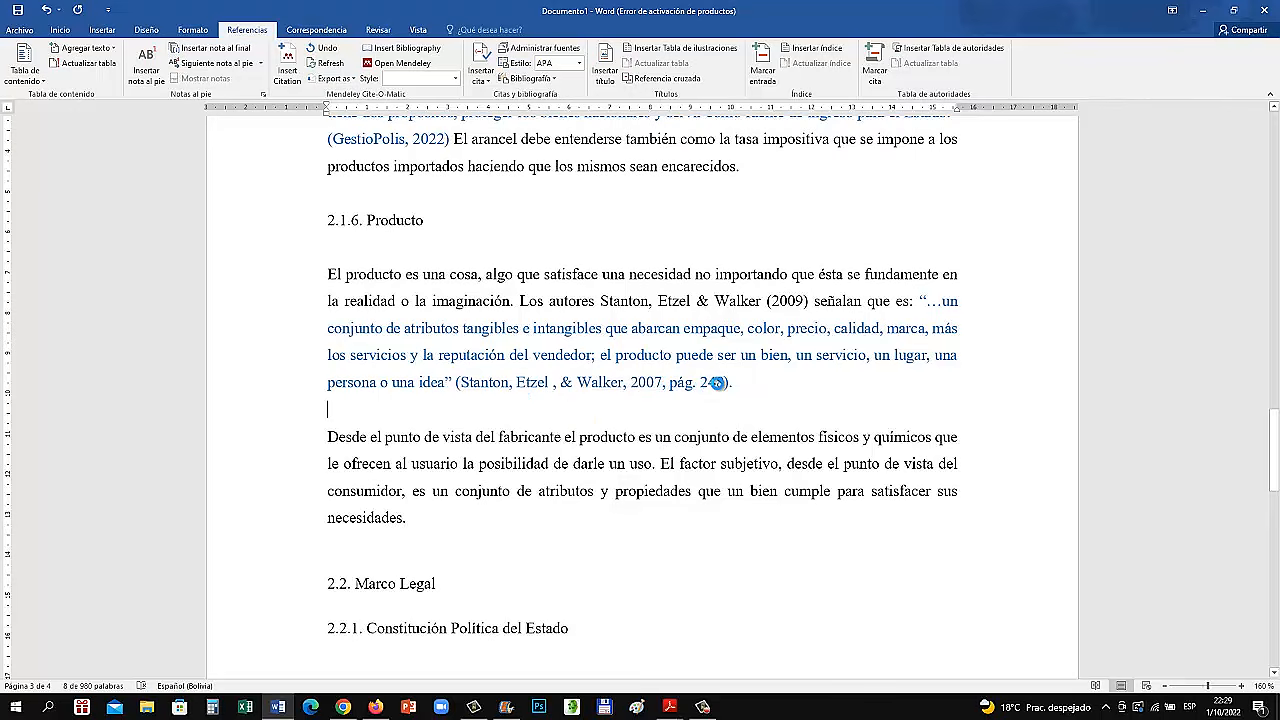
Convert the section 2.1.6 book citation to static text
left_click(738, 389)
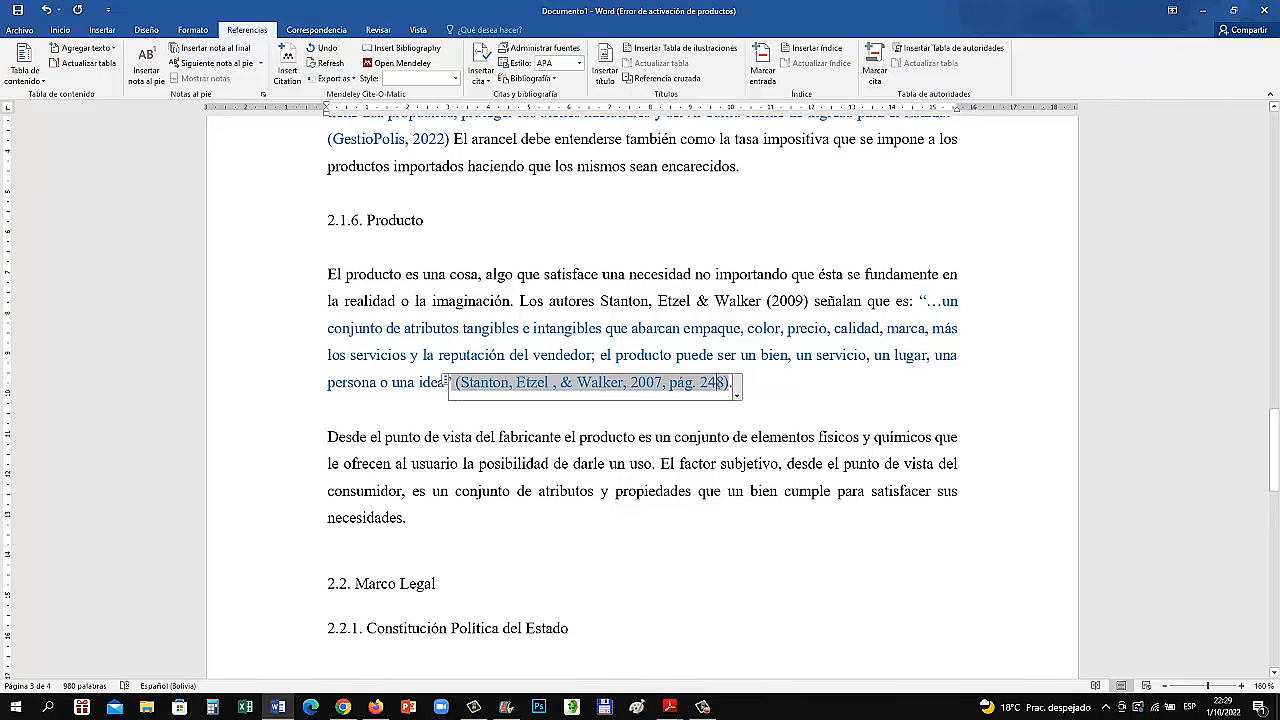
left_click(738, 392)
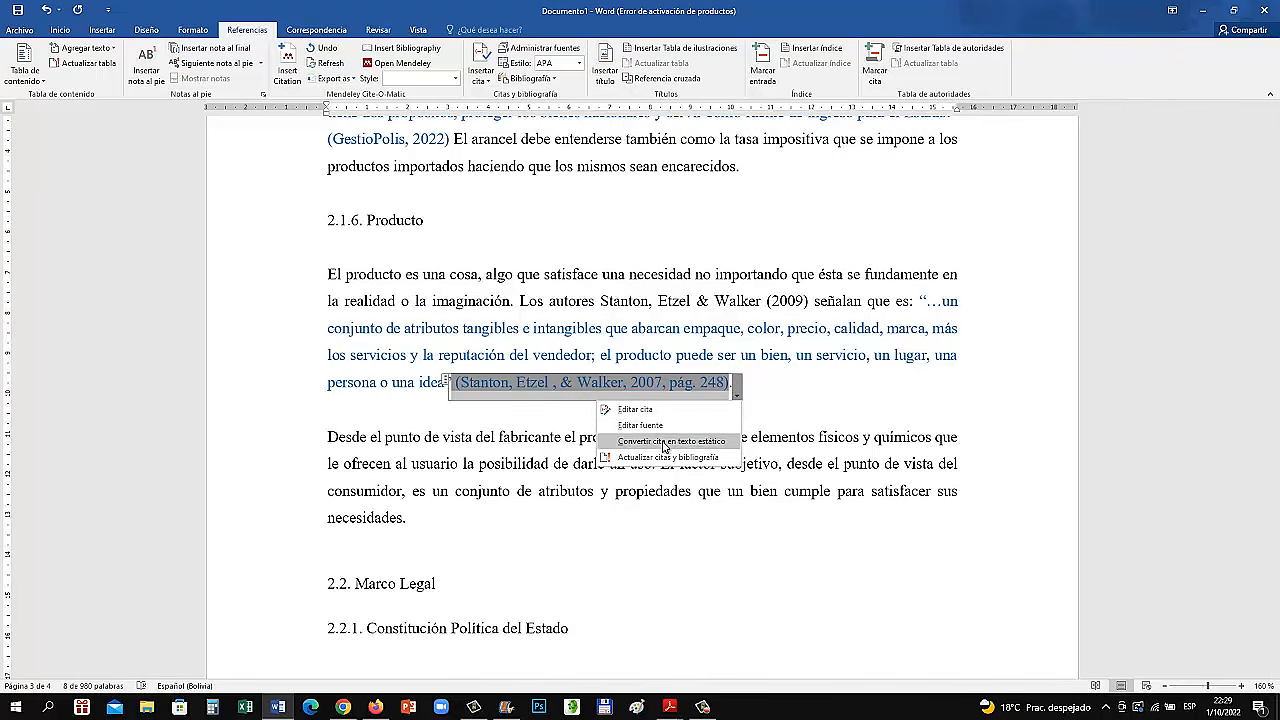
left_click(668, 441)
Replace the second and third authors in the section 2.1.6 closing citation with "et al.", and remove the comma before 2007
left_click(594, 386)
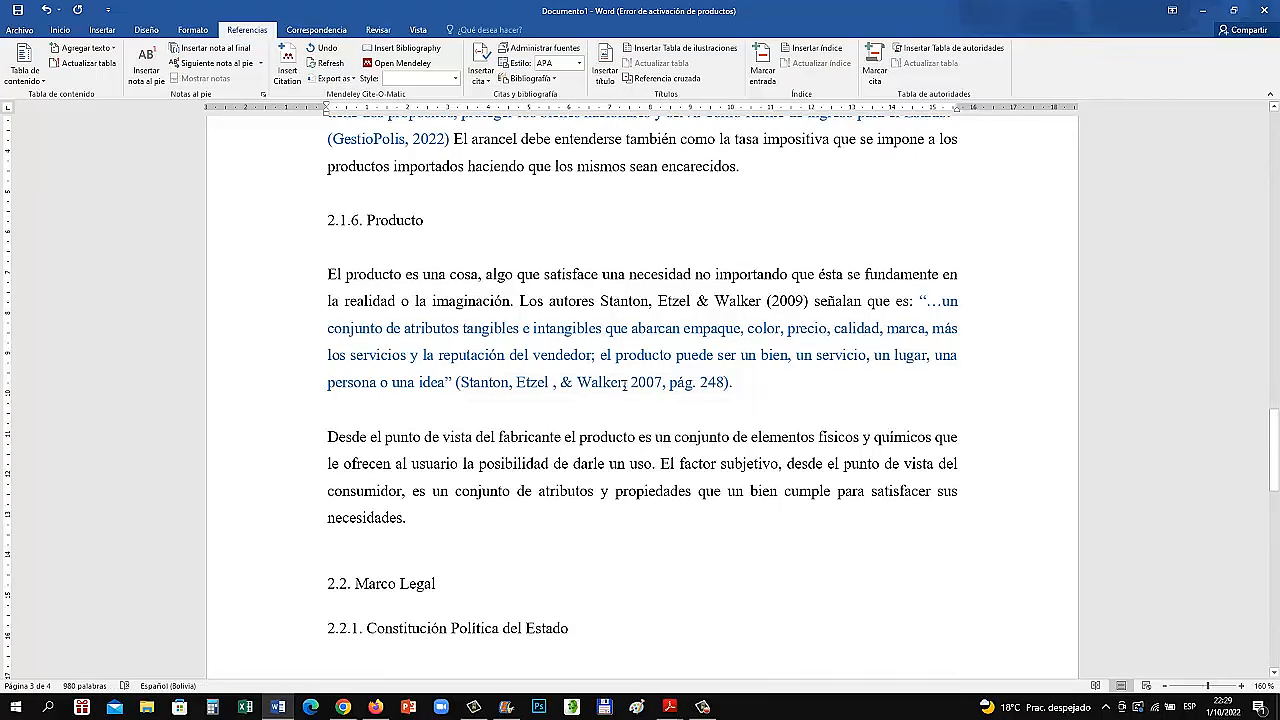
left_click(625, 384)
key("BackSpace")
key("BackSpace")
key("BackSpace")
key("BackSpace")
key("BackSpace")
key("BackSpace")
key("BackSpace")
key("BackSpace")
key("BackSpace")
key("BackSpace")
key("BackSpace")
key("BackSpace")
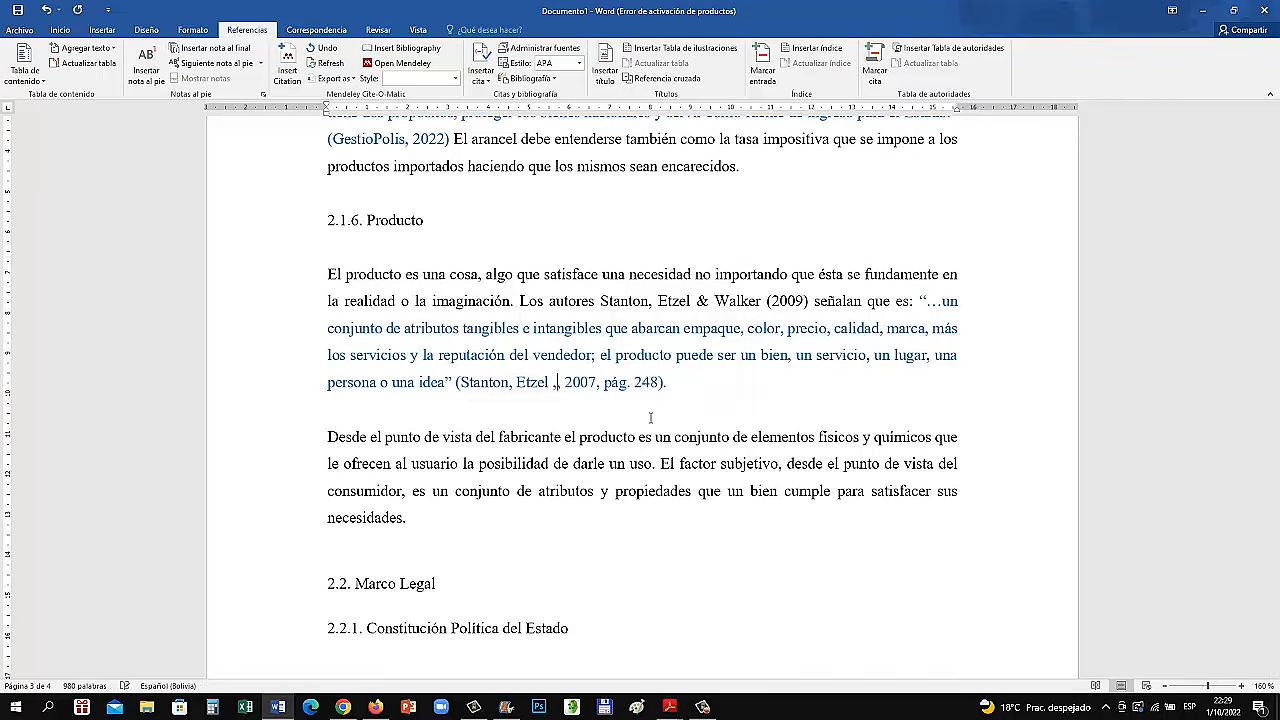
key("BackSpace")
key("BackSpace")
key("BackSpace")
key("BackSpace")
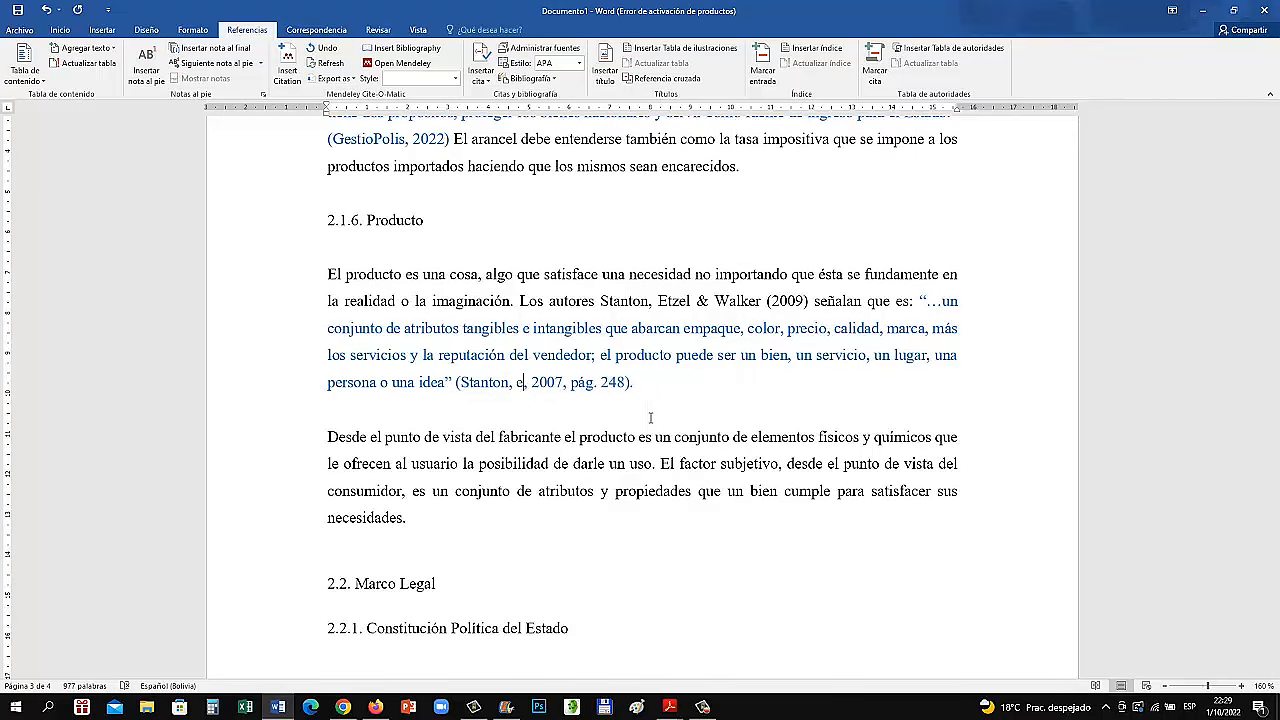
type("et al.")
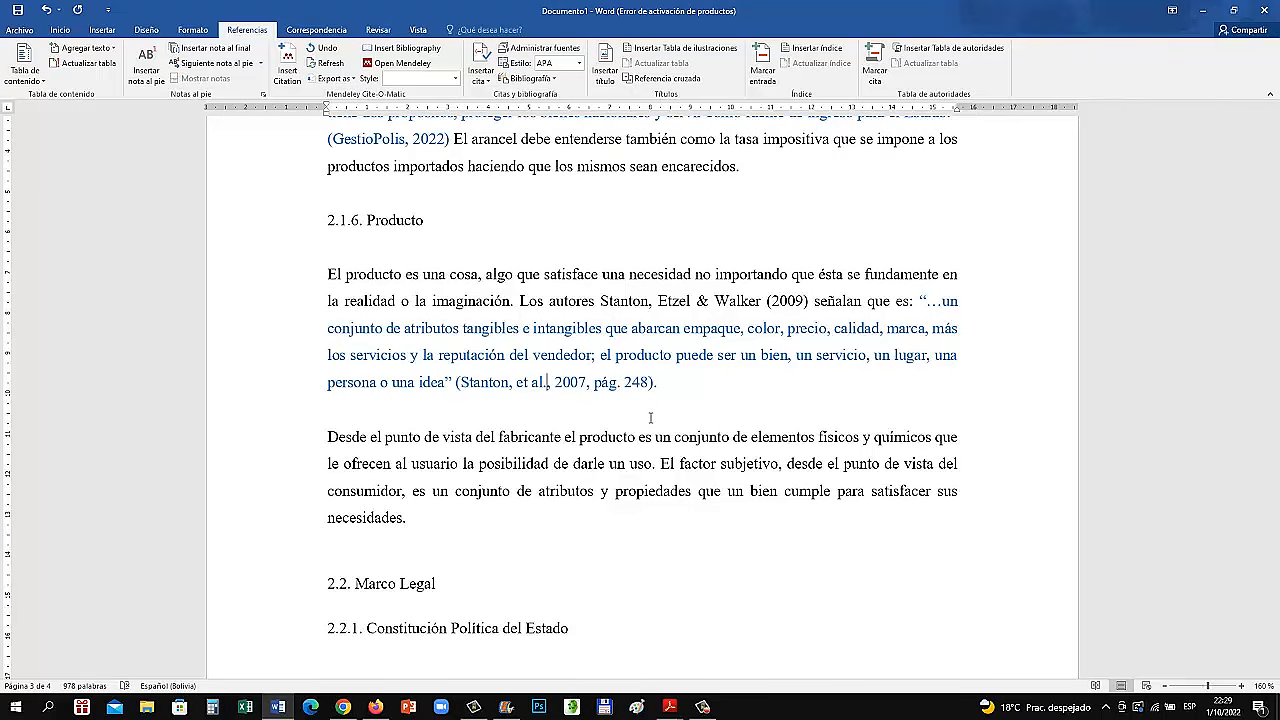
key("Delete")
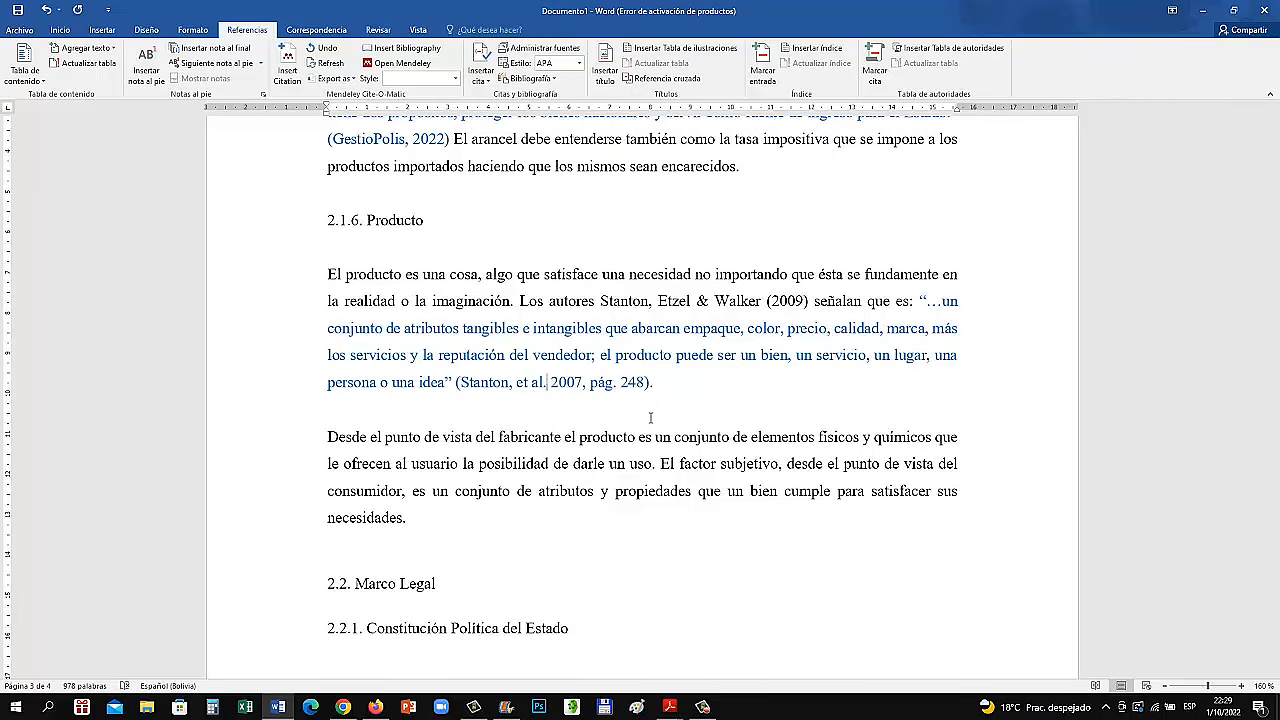
left_click(740, 414)
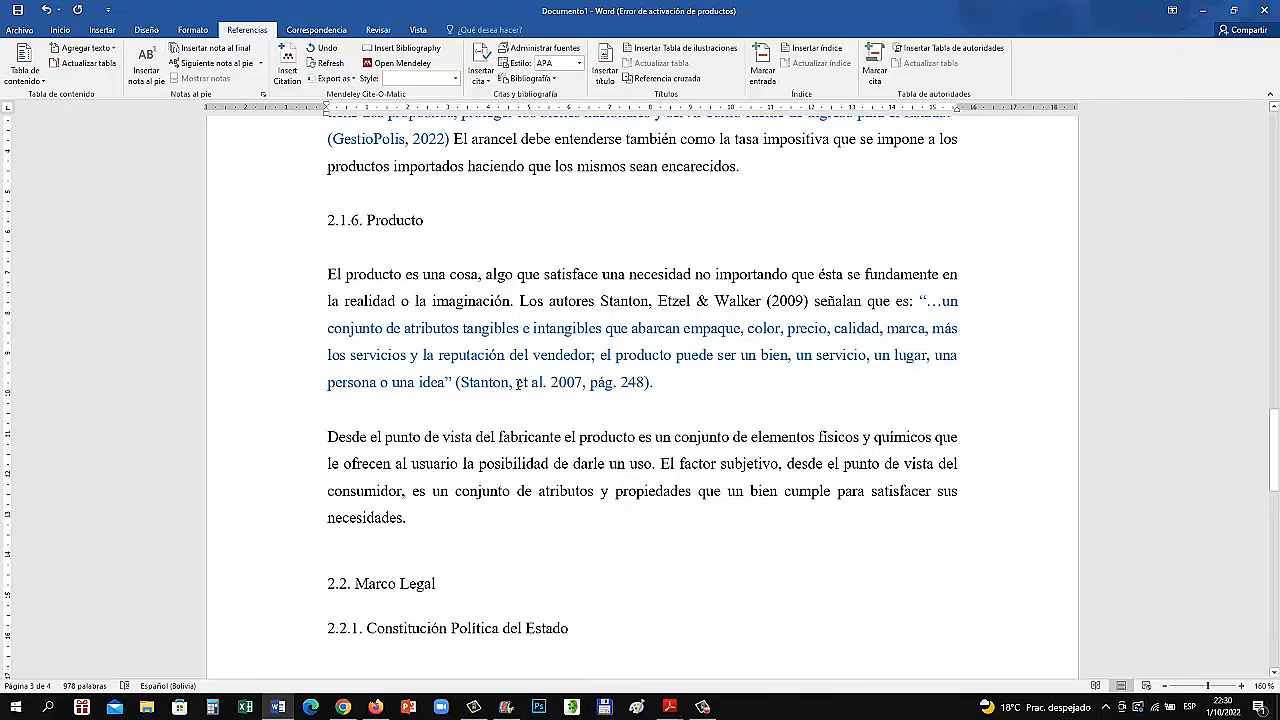
left_click_drag(516, 382, 542, 383)
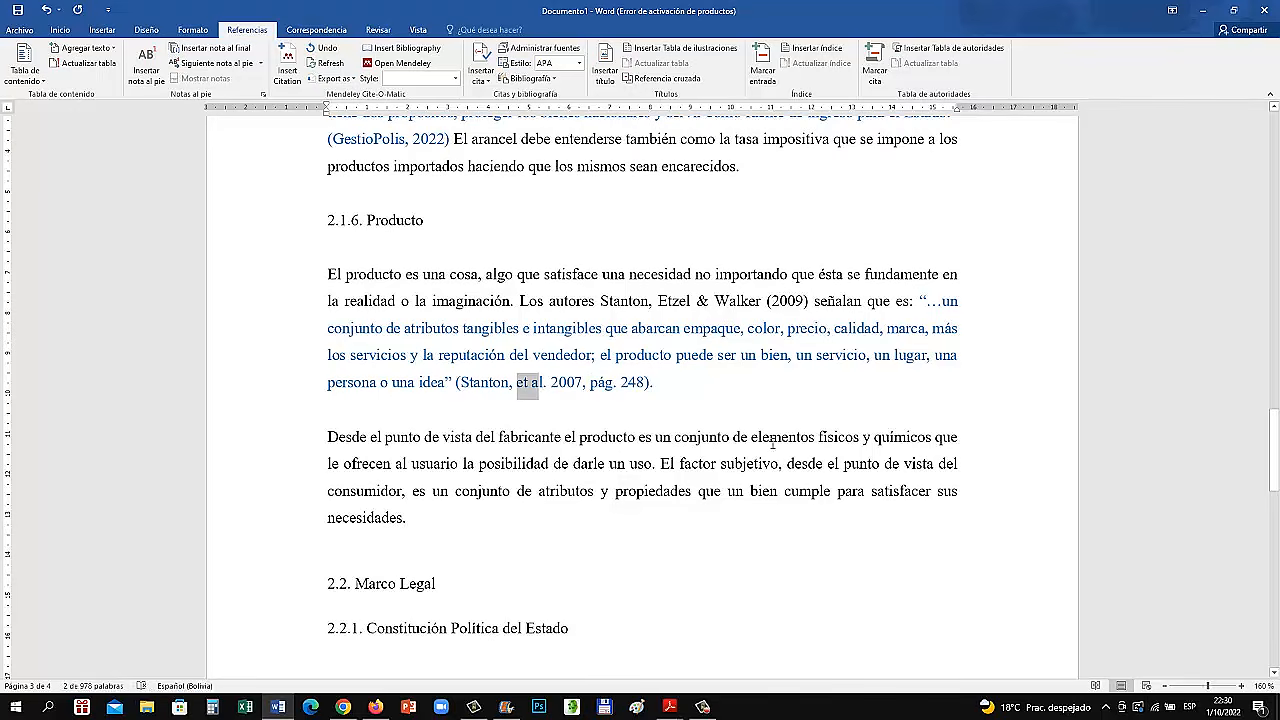
left_click(770, 437)
left_click_drag(656, 383, 456, 345)
left_click(457, 382)
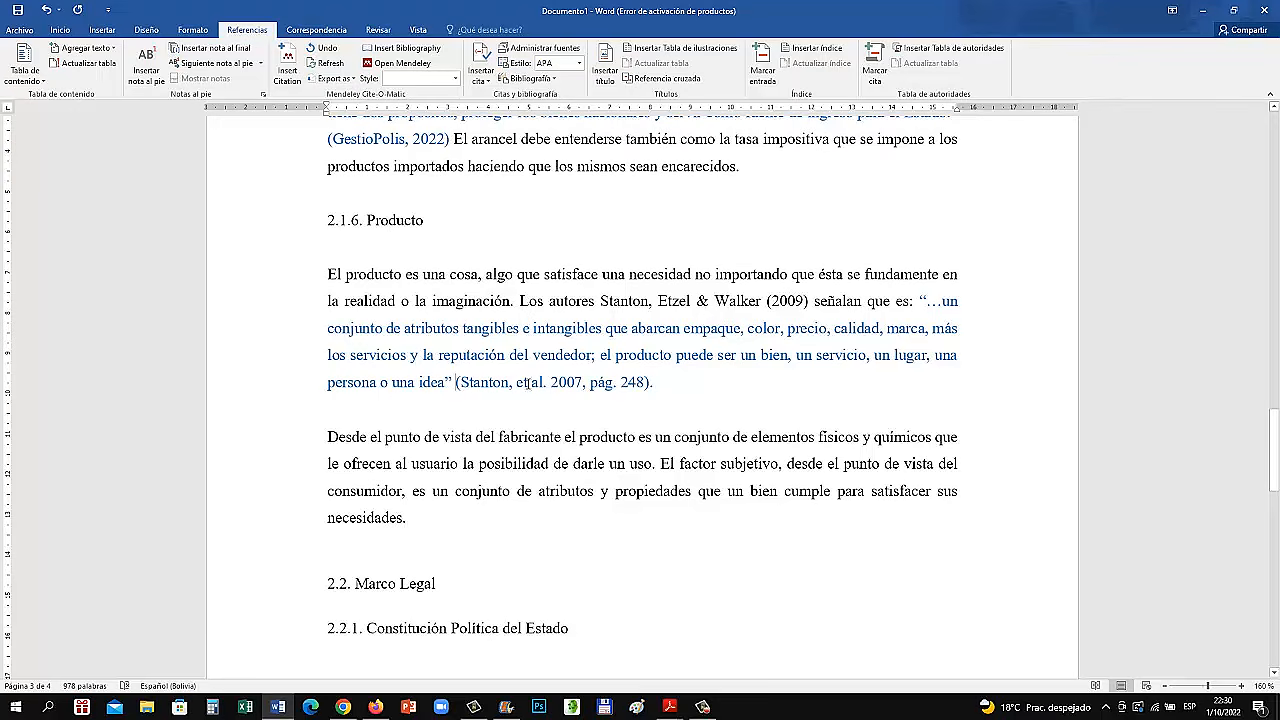
left_click(588, 385)
Replace the second and third authors in the section 2.1.6 lead-in with "et al.", directly after the first author's surname
left_click_drag(601, 300, 835, 302)
left_click(750, 302)
left_click_drag(758, 301, 658, 301)
key("BackSpace")
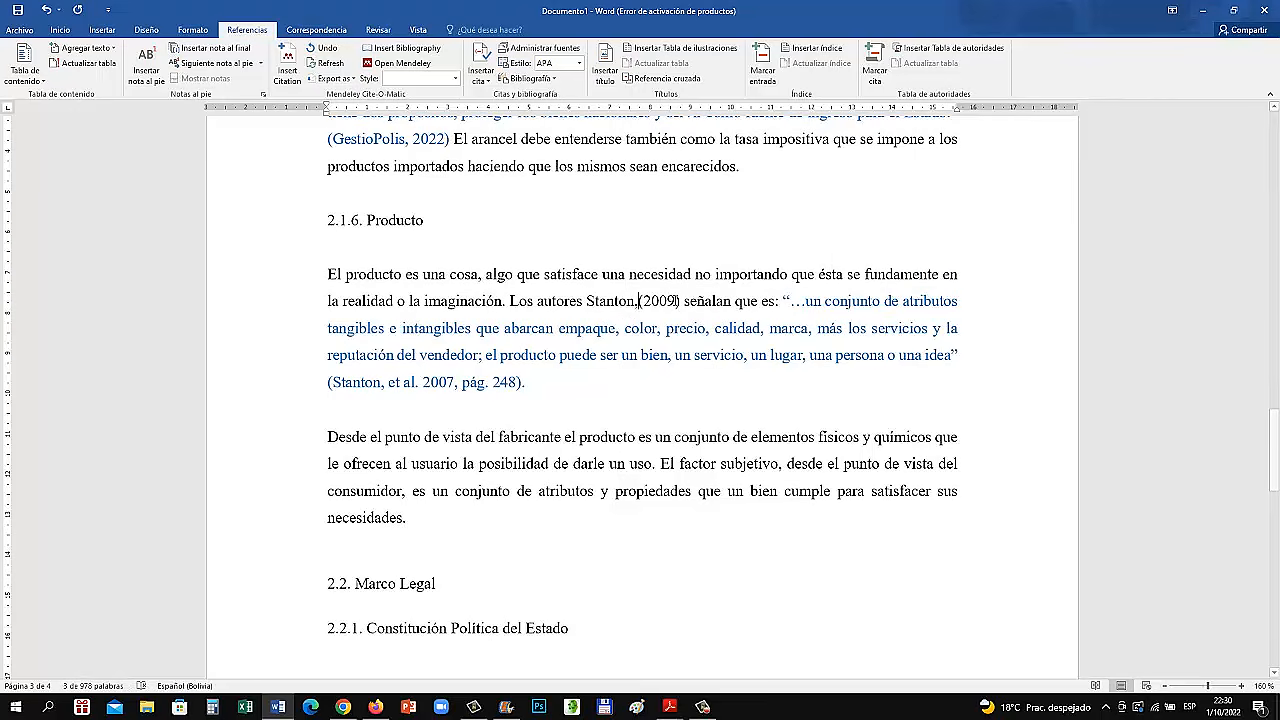
key("BackSpace")
type("et")
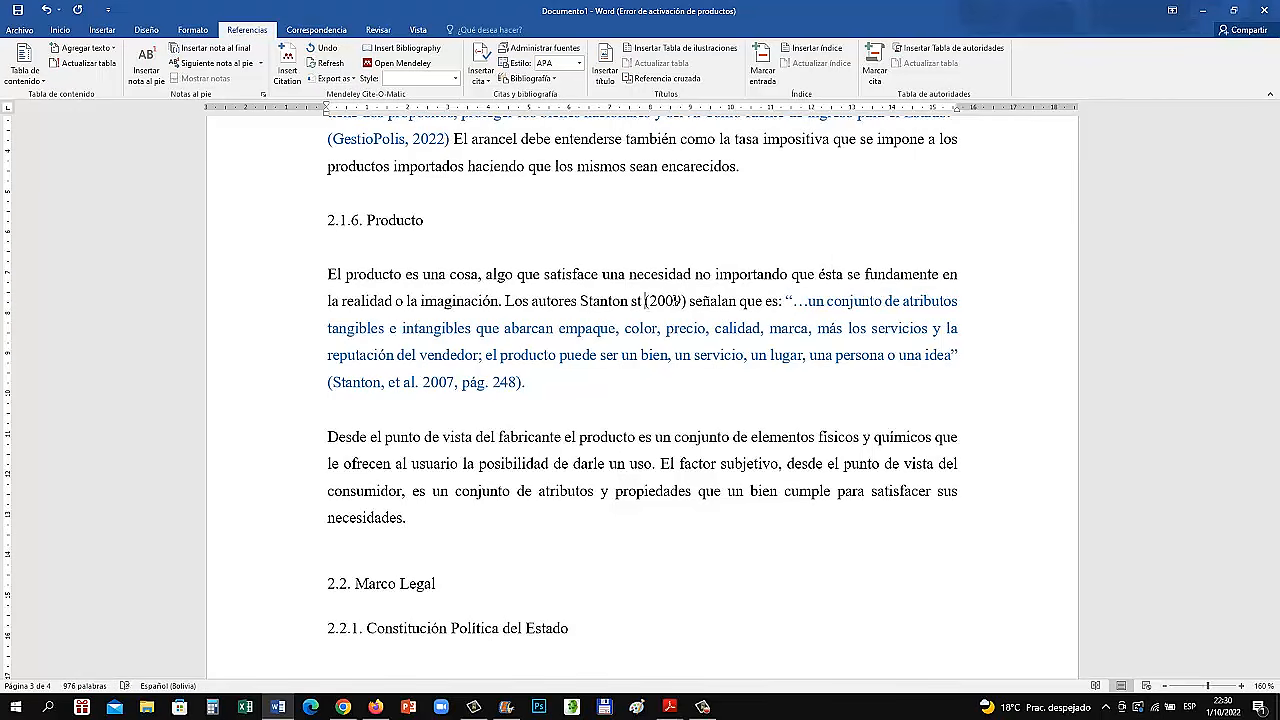
key("BackSpace")
key("BackSpace")
type("et")
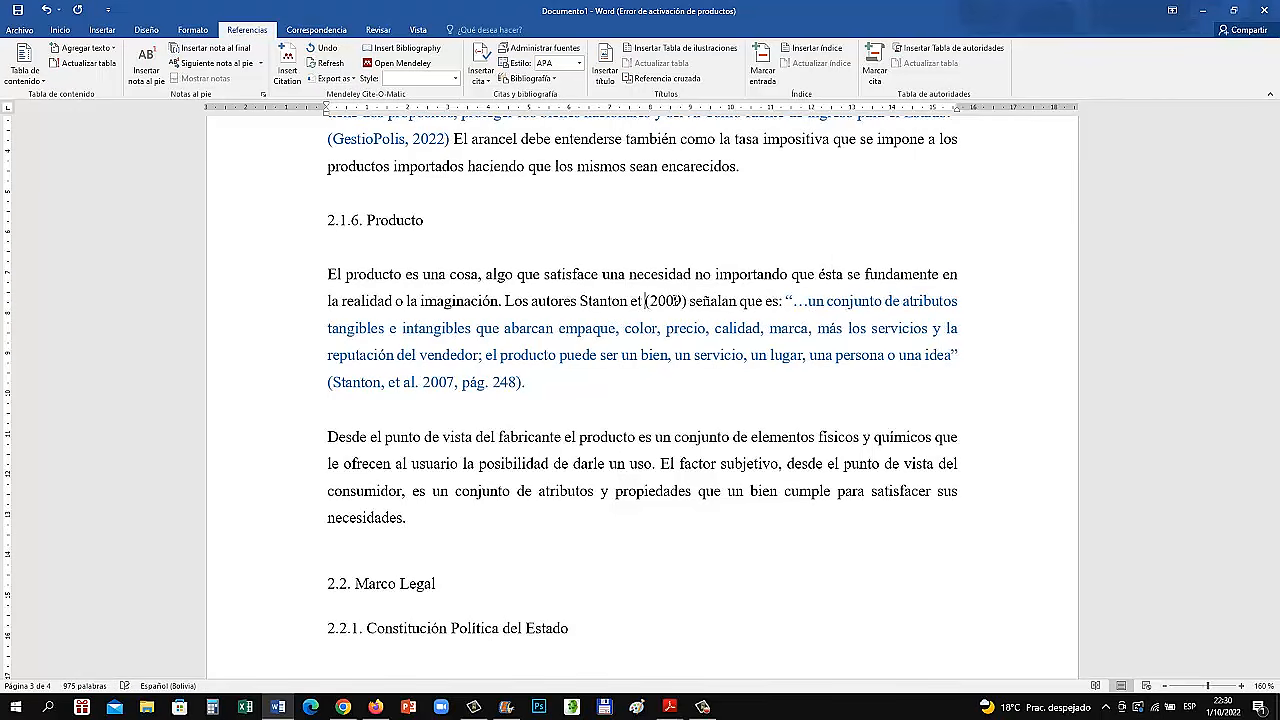
type(" al.")
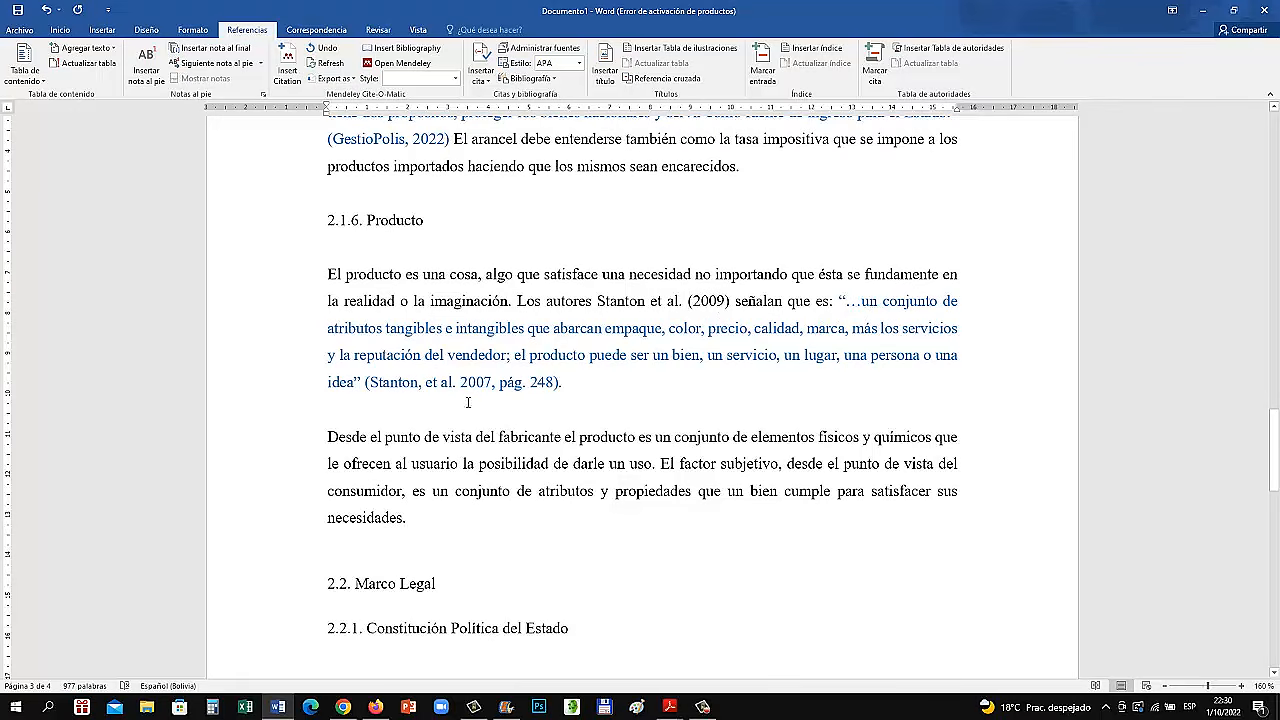
Delete the authors and year from the citation closing the section 2.1.6 quotation, leaving only "(pág. 248)"
left_click_drag(500, 384, 368, 384)
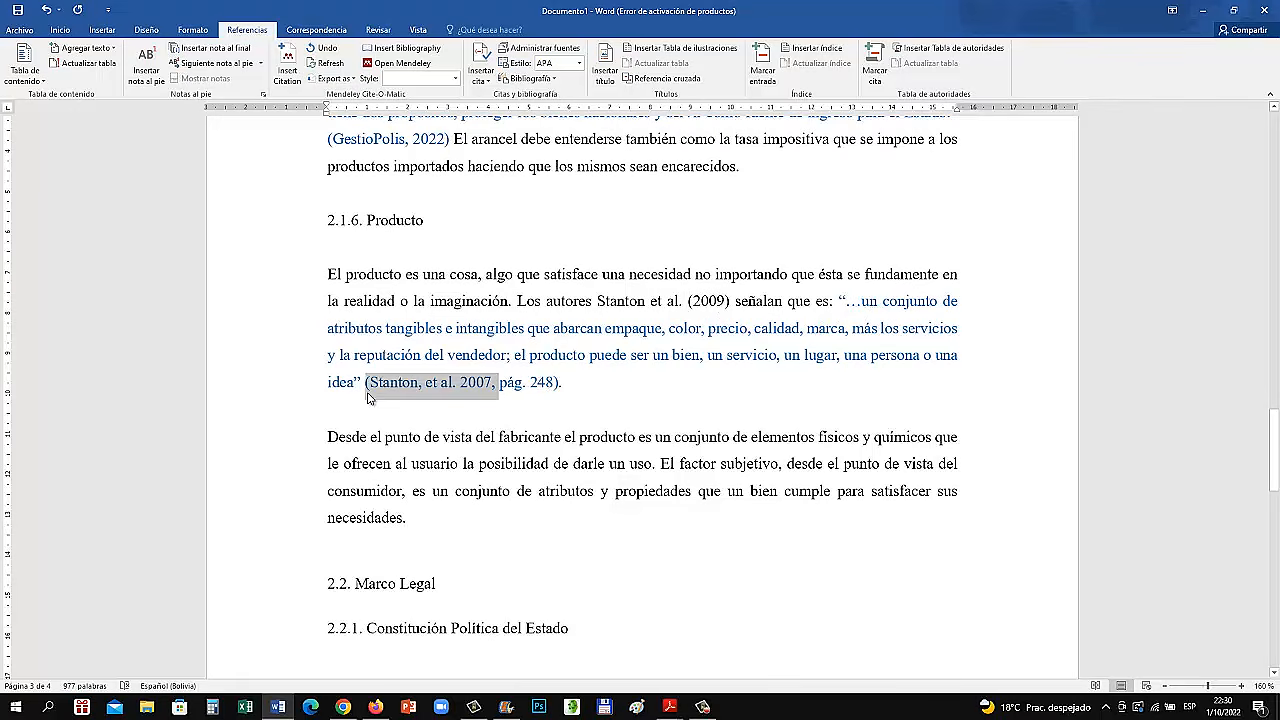
key("Delete")
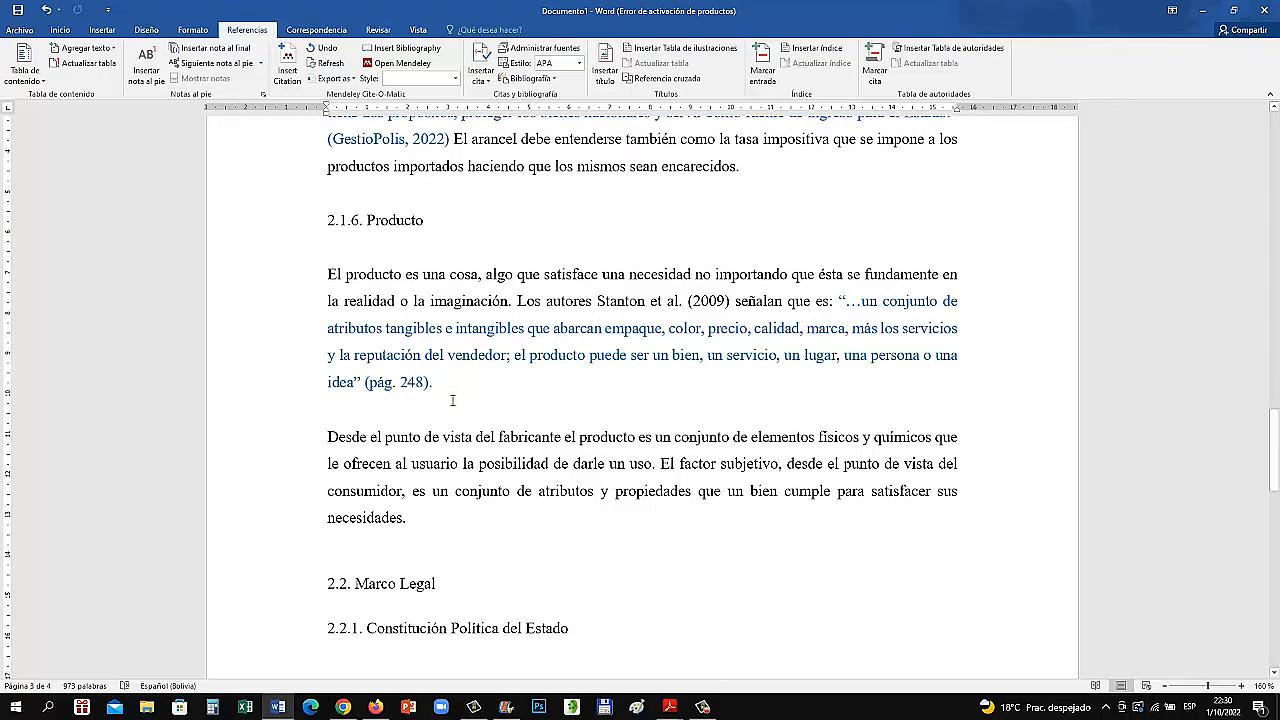
left_click_drag(445, 388, 332, 271)
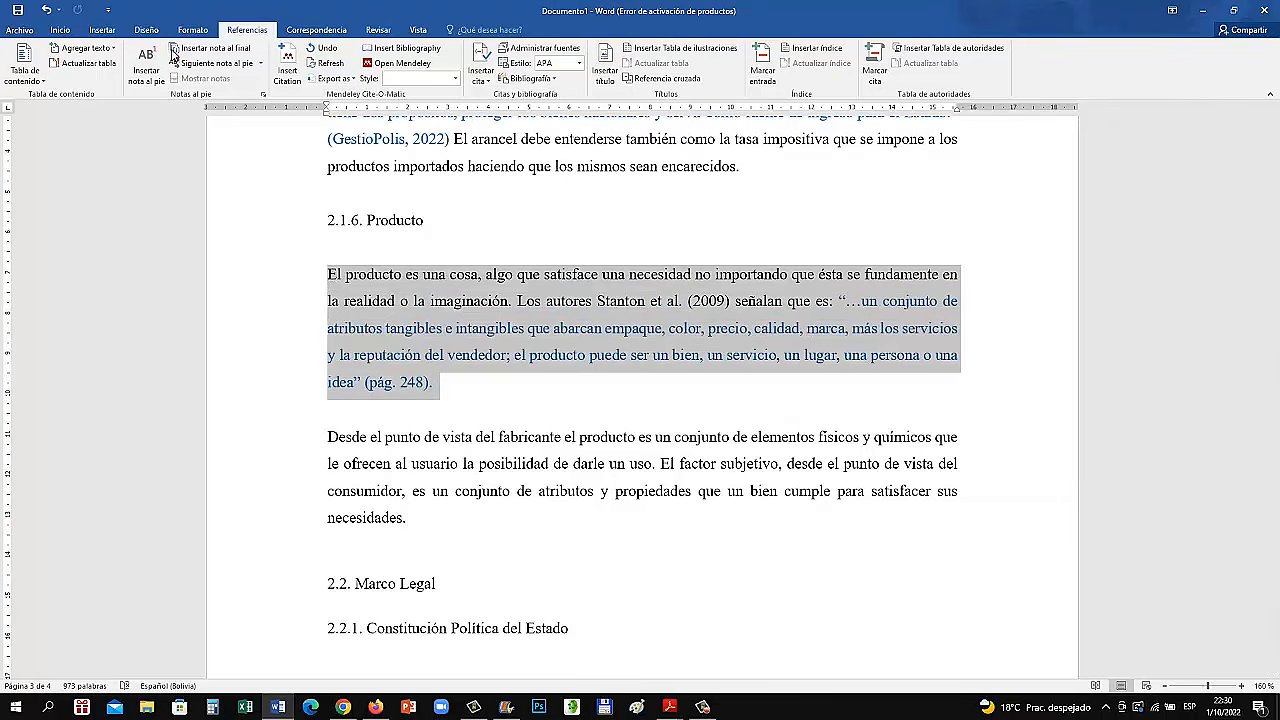
left_click(60, 30)
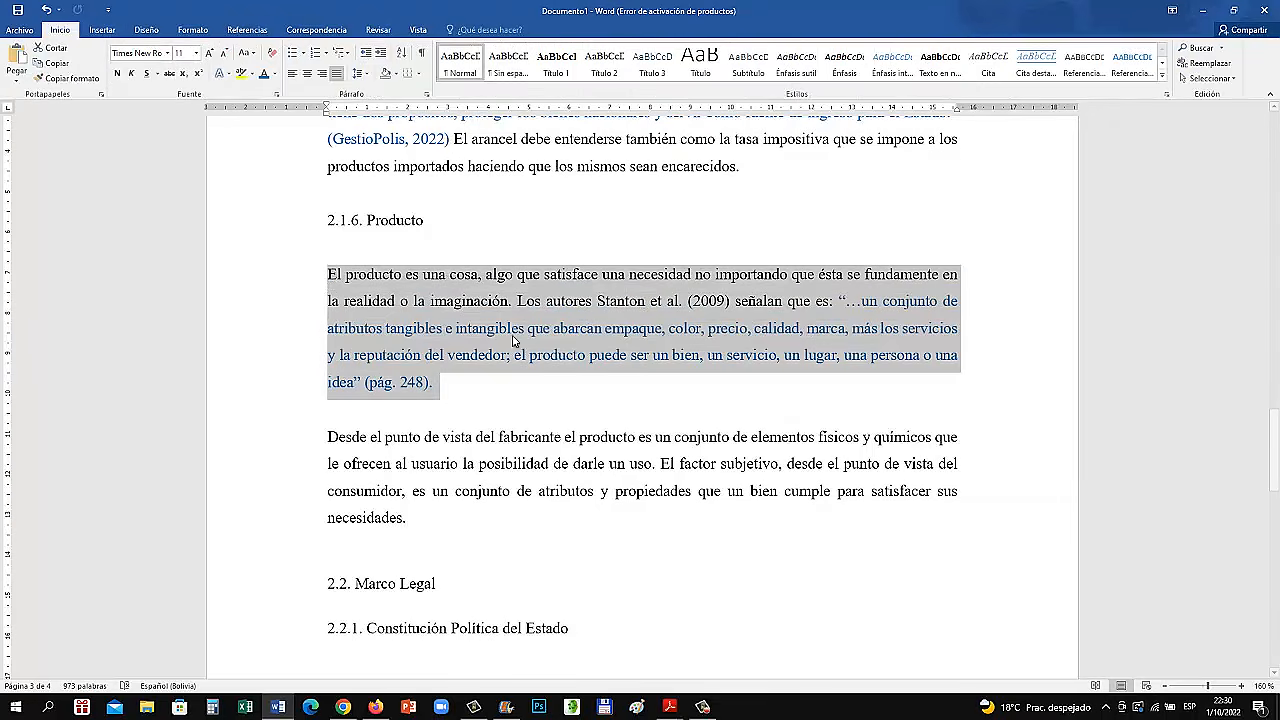
left_click(674, 393)
Insert a built-in "Bibliografía" list on a new line after the document's final paragraph
scroll(700, 420, "up", 5)
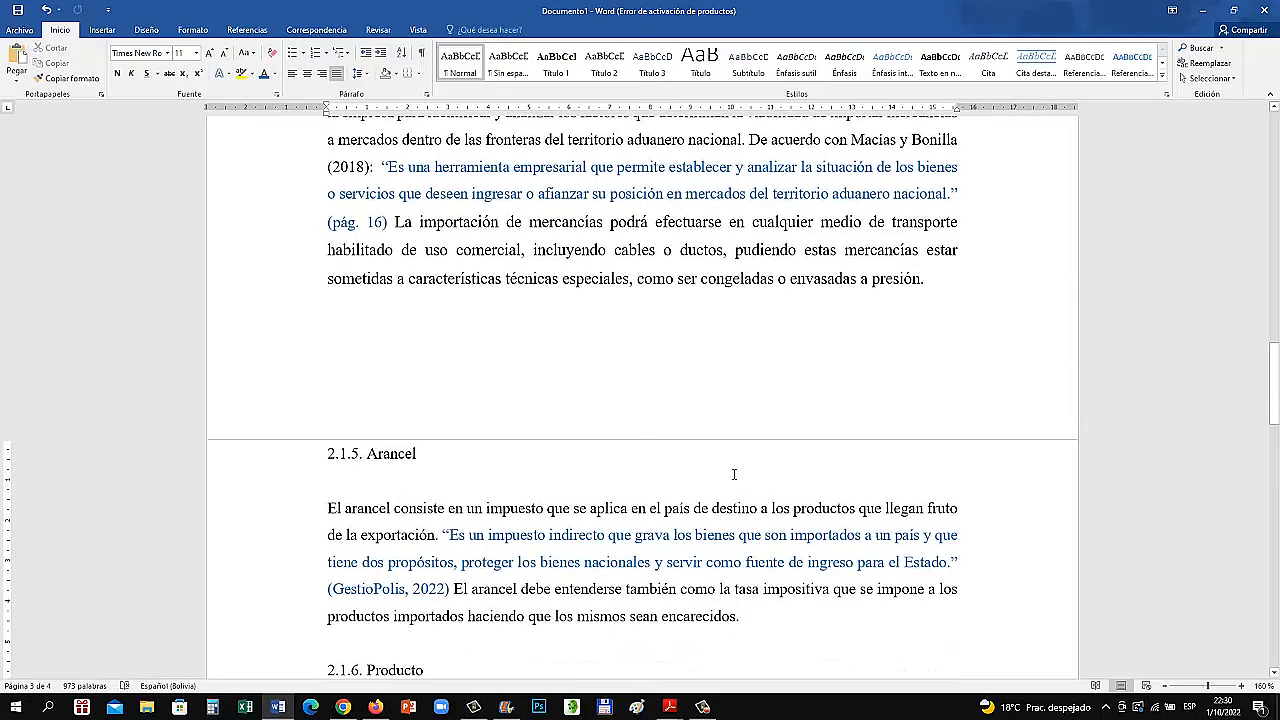
scroll(728, 465, "up", 8)
scroll(732, 480, "up", 4)
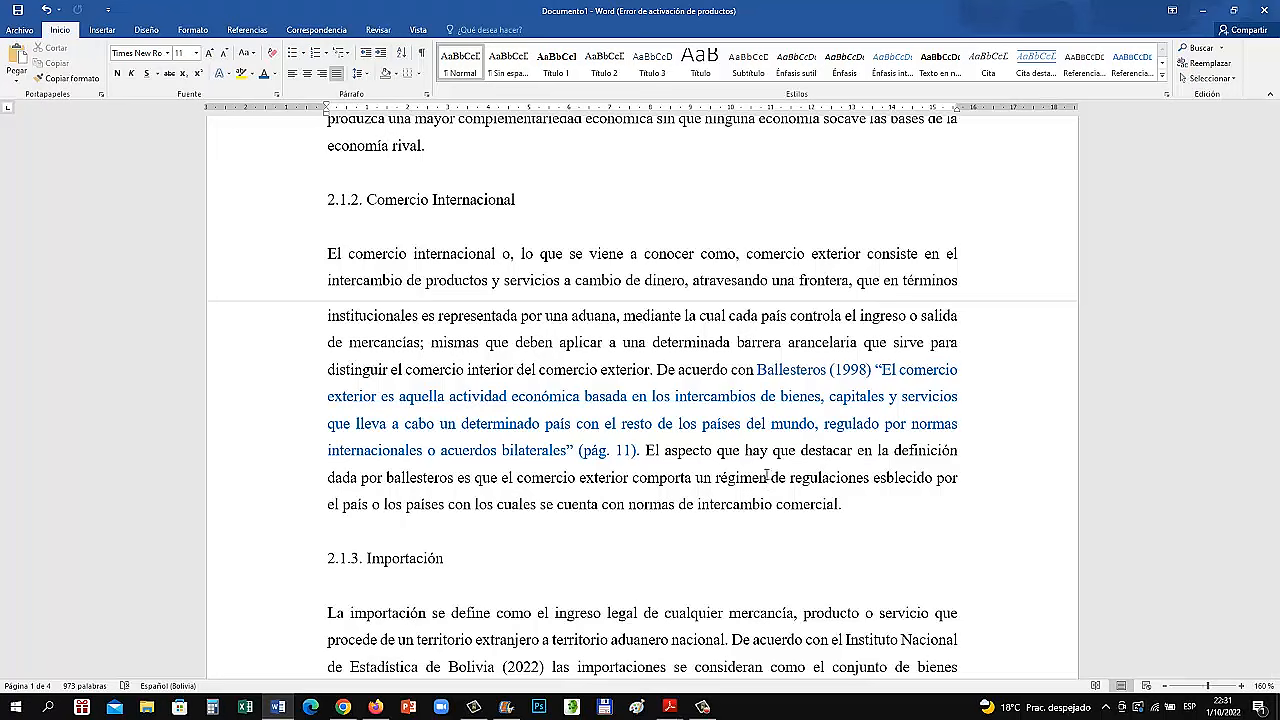
scroll(781, 449, "up", 1)
scroll(615, 472, "down", 10)
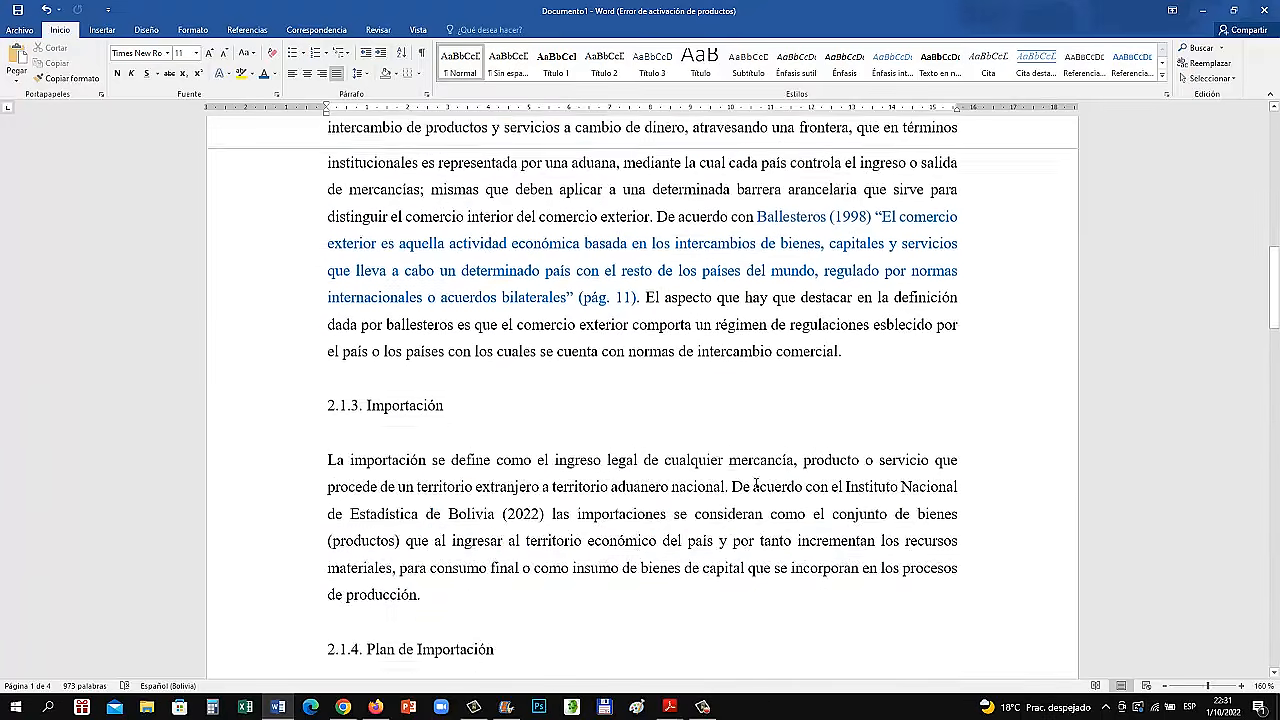
scroll(615, 472, "down", 5)
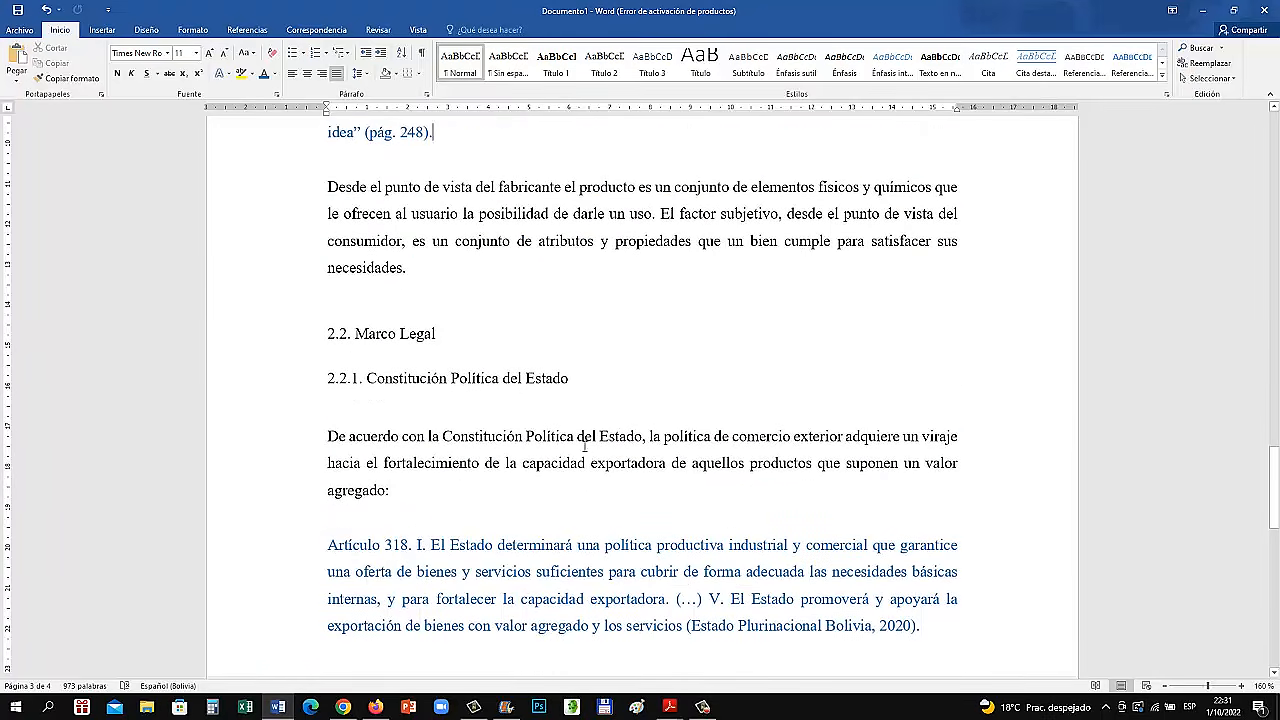
scroll(410, 322, "down", 10)
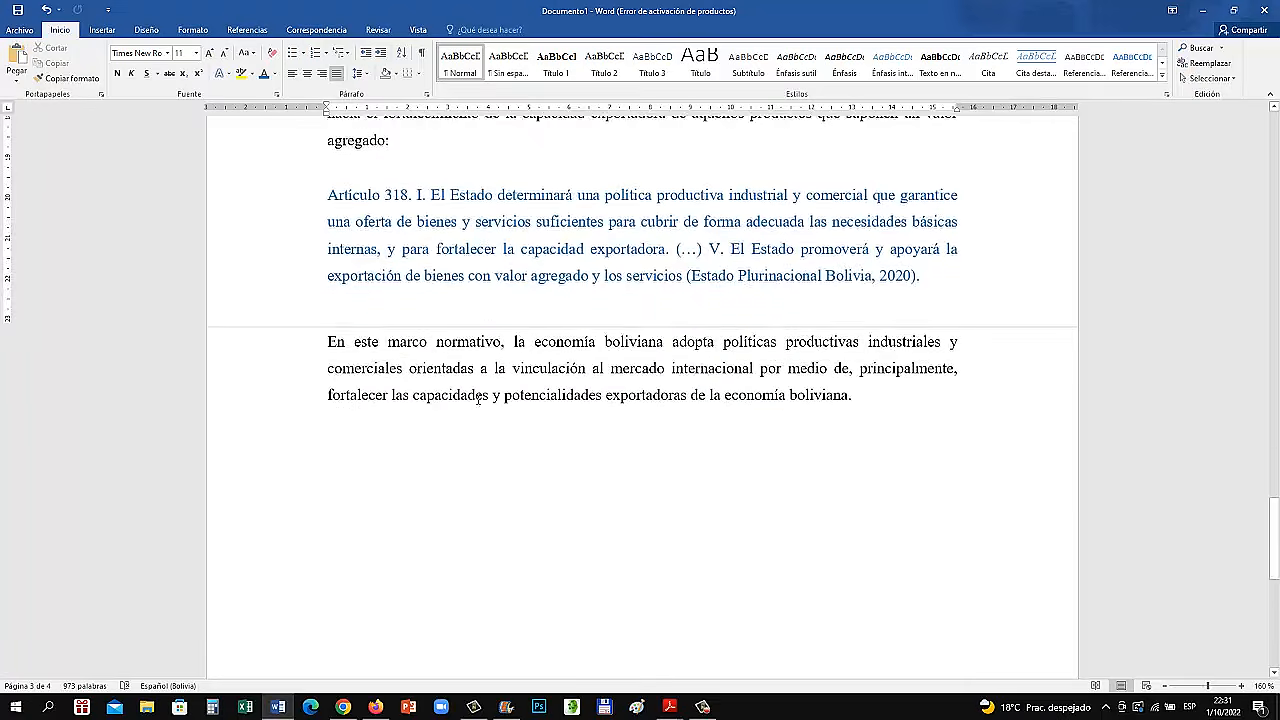
left_click(363, 196)
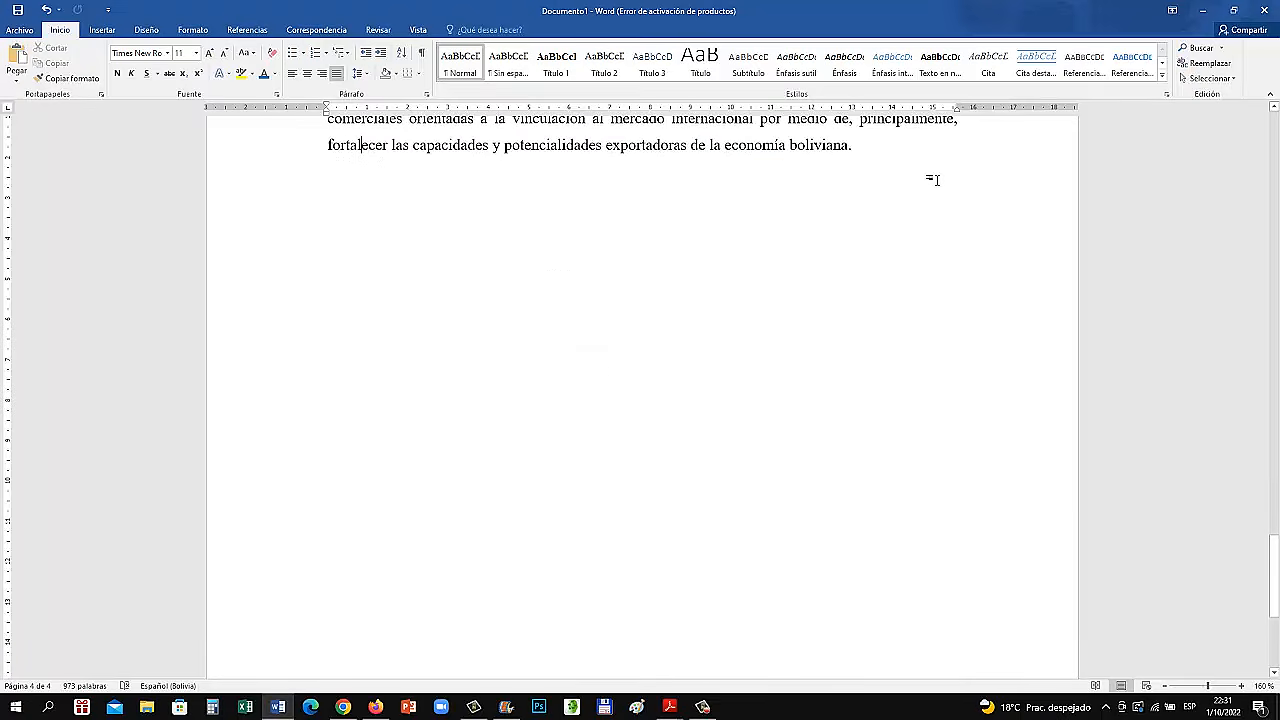
key("Return")
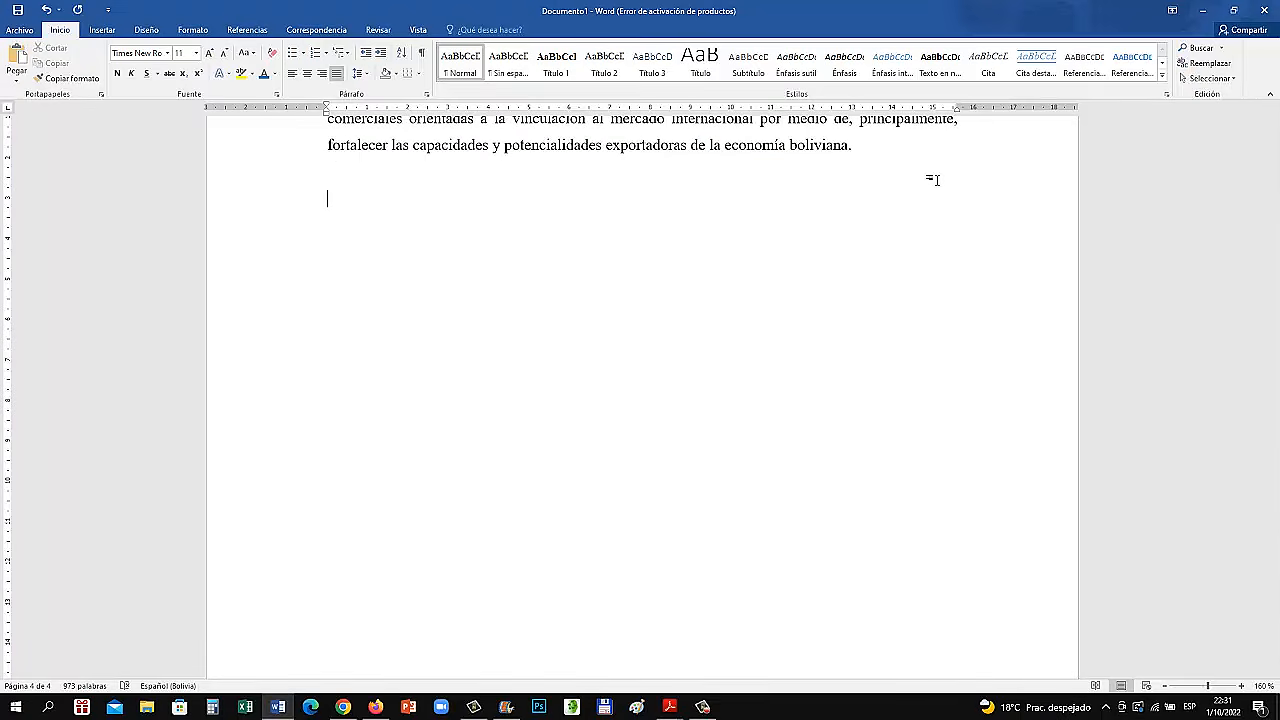
left_click(246, 30)
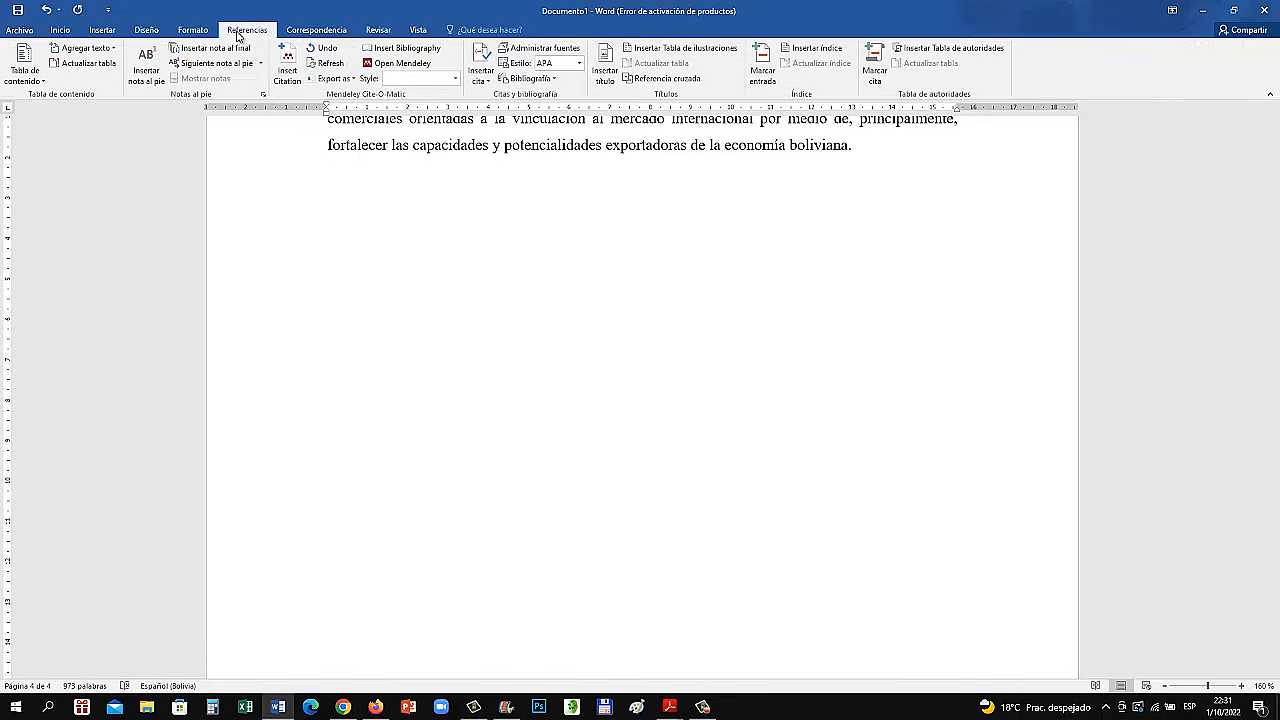
left_click(548, 80)
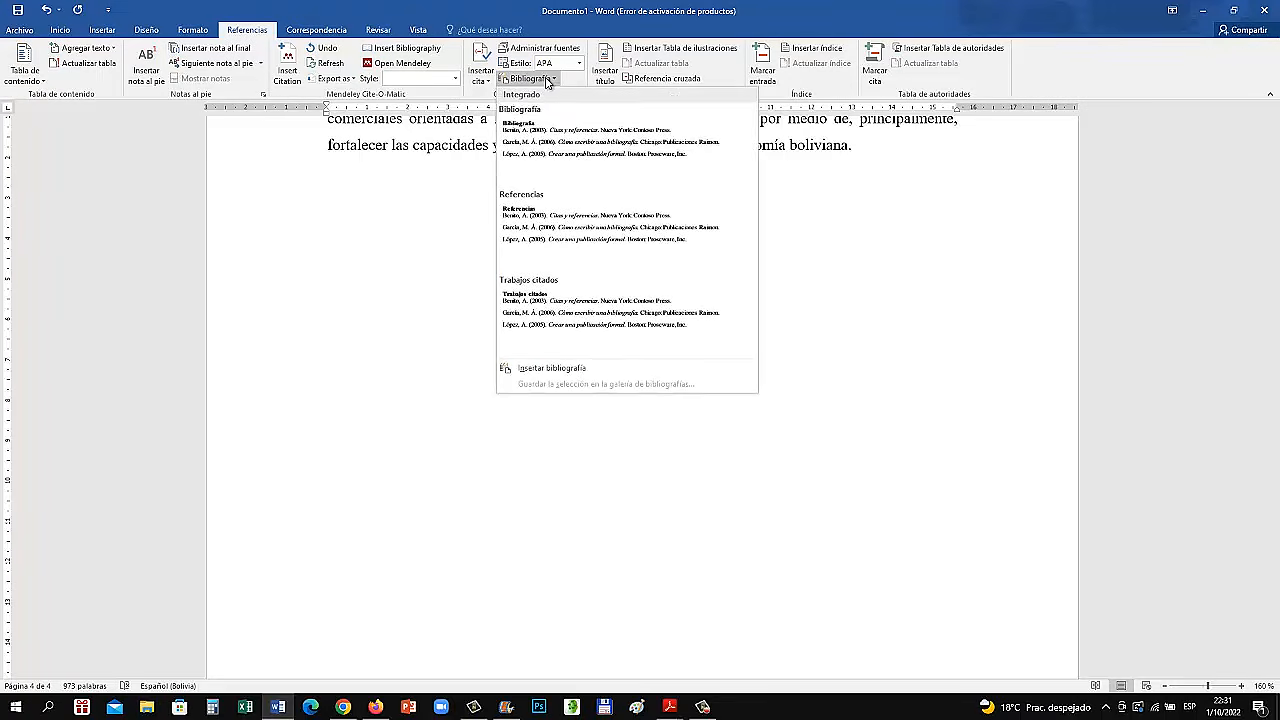
left_click(566, 146)
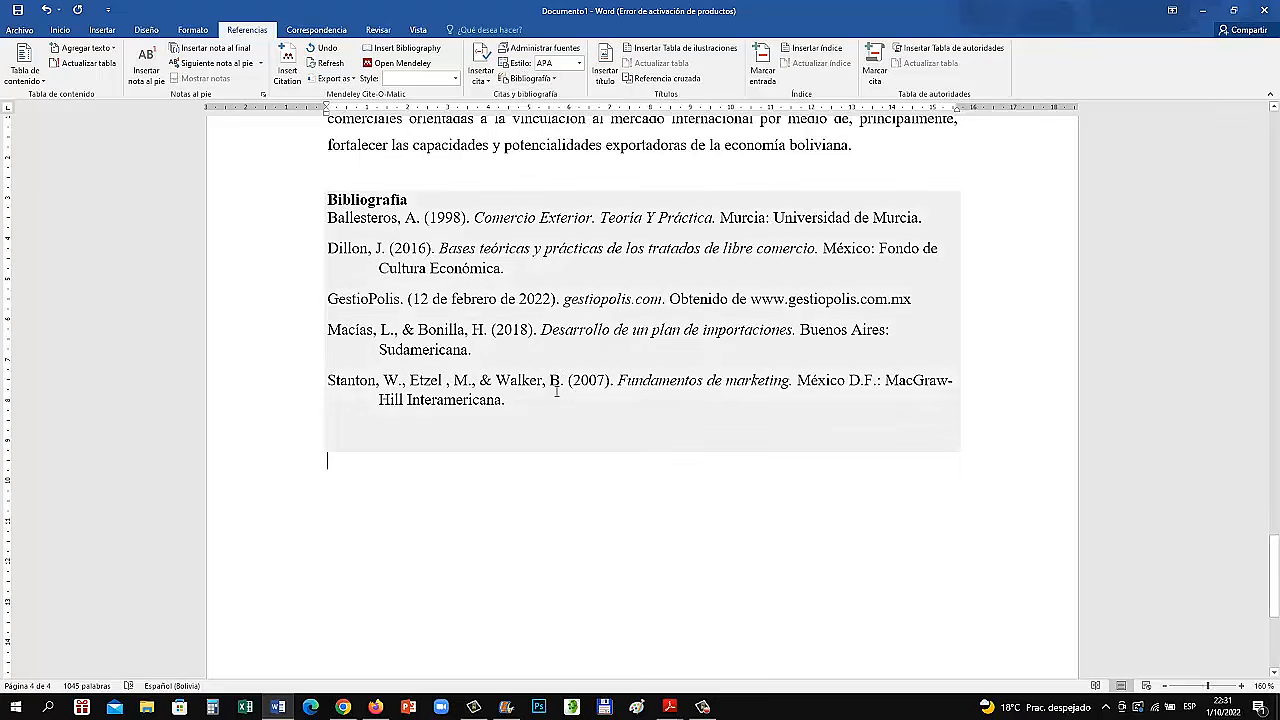
Add a blank line between the "Bibliografía" heading and its first entry
left_click(456, 195)
key("Return")
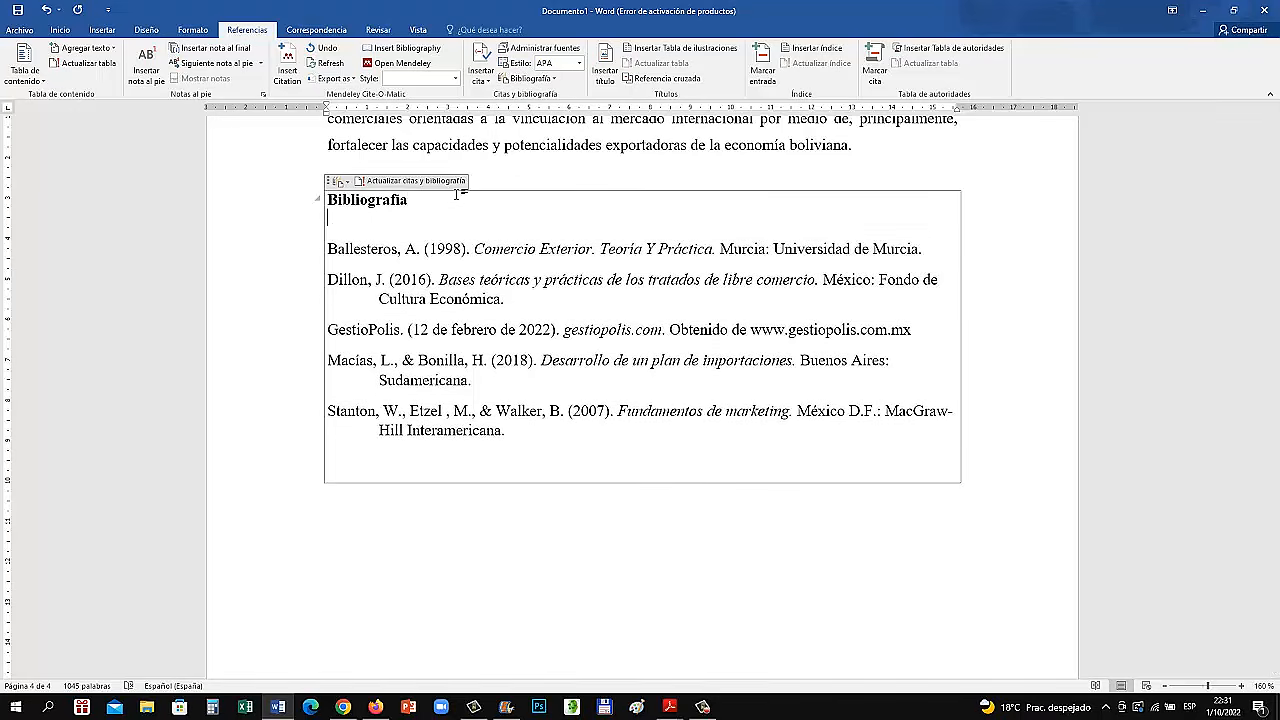
left_click(628, 575)
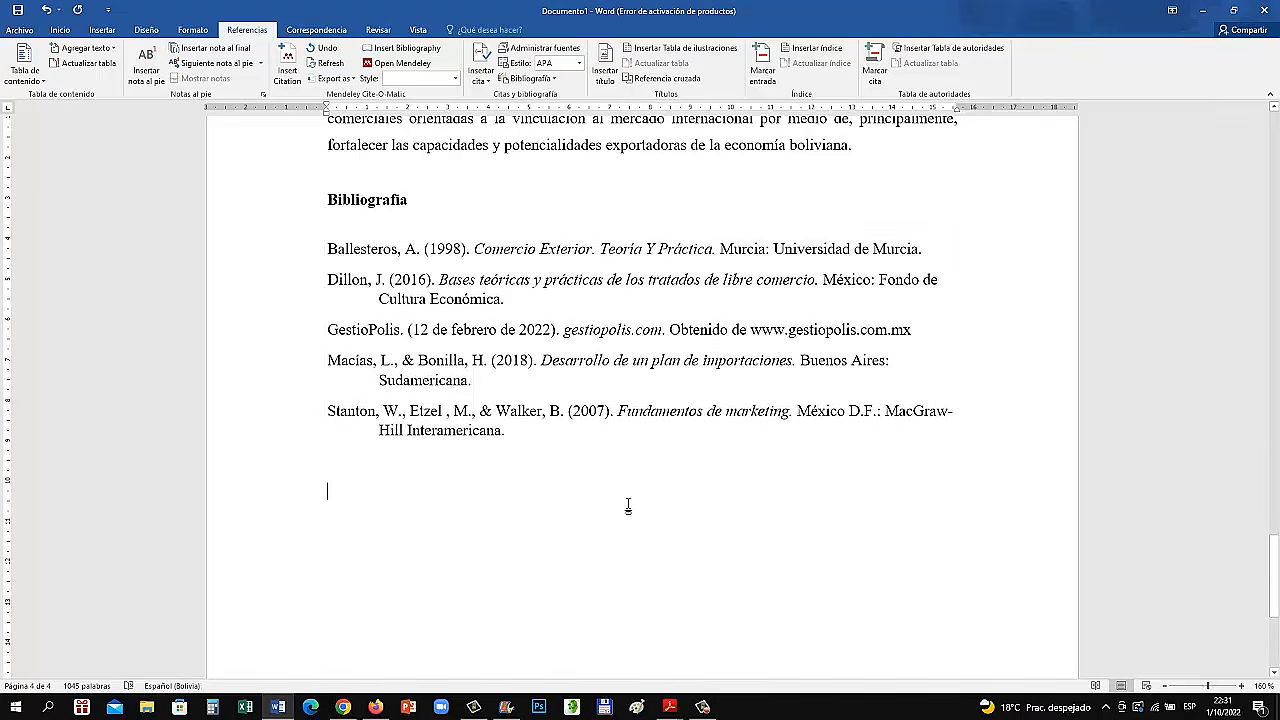
Justify all the entries in the bibliography list
left_click_drag(456, 374, 330, 245)
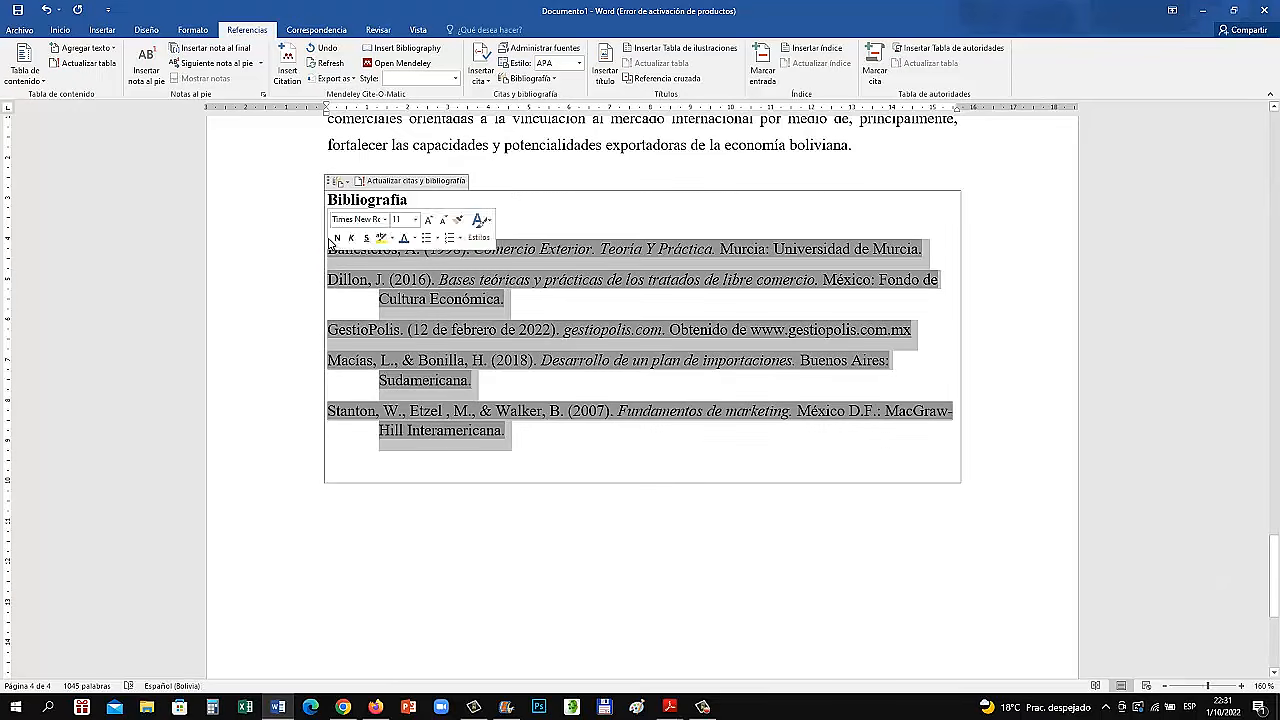
left_click(60, 29)
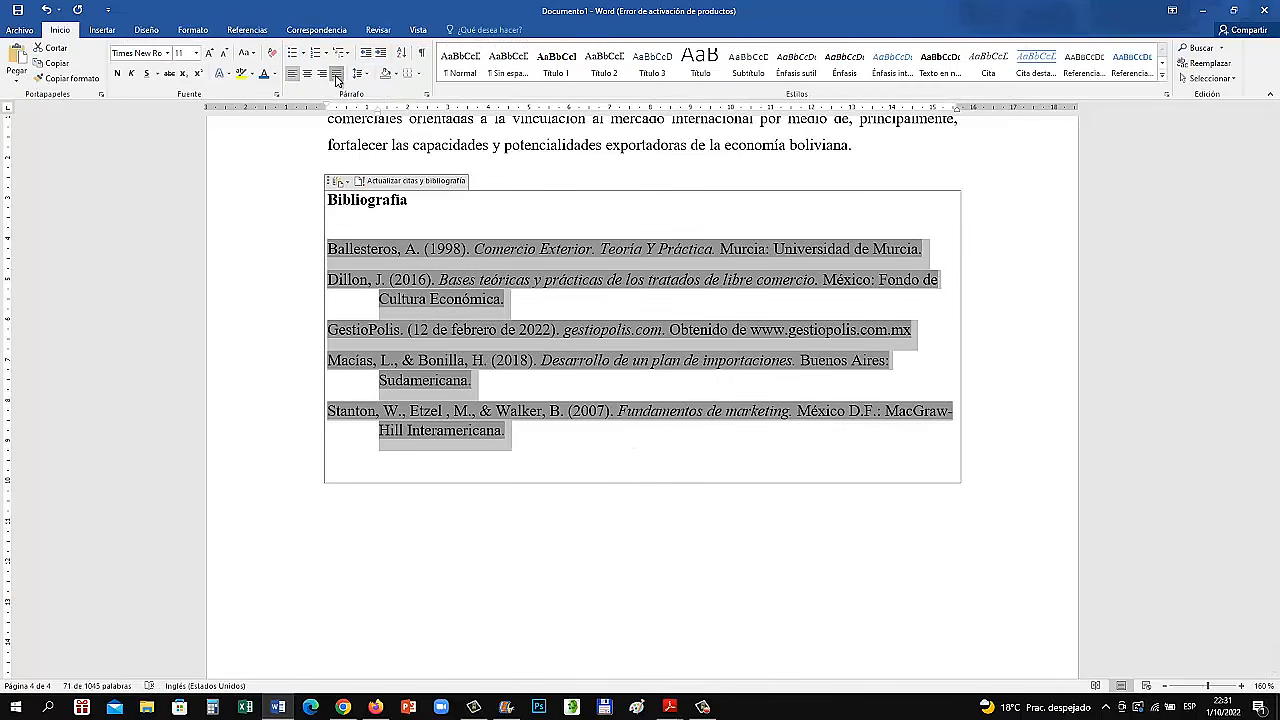
left_click(336, 73)
left_click(683, 543)
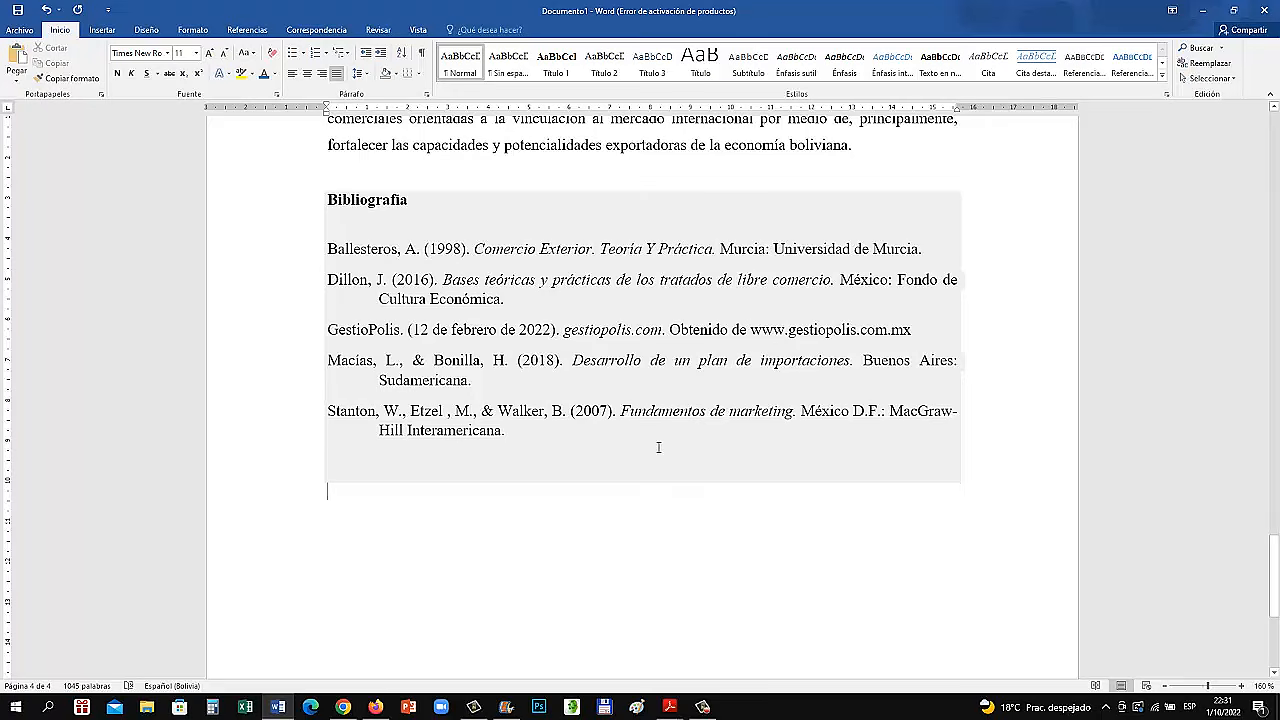
scroll(650, 456, "up", 1)
scroll(649, 456, "up", 3)
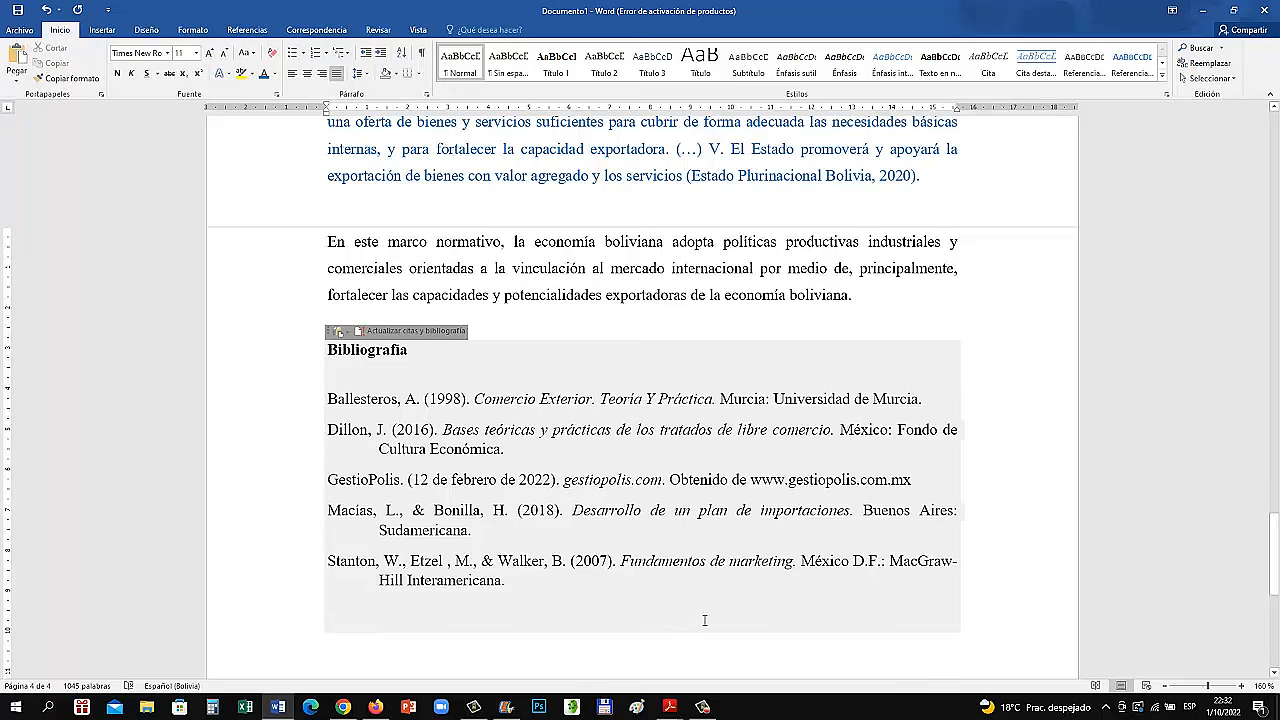
left_click(702, 707)
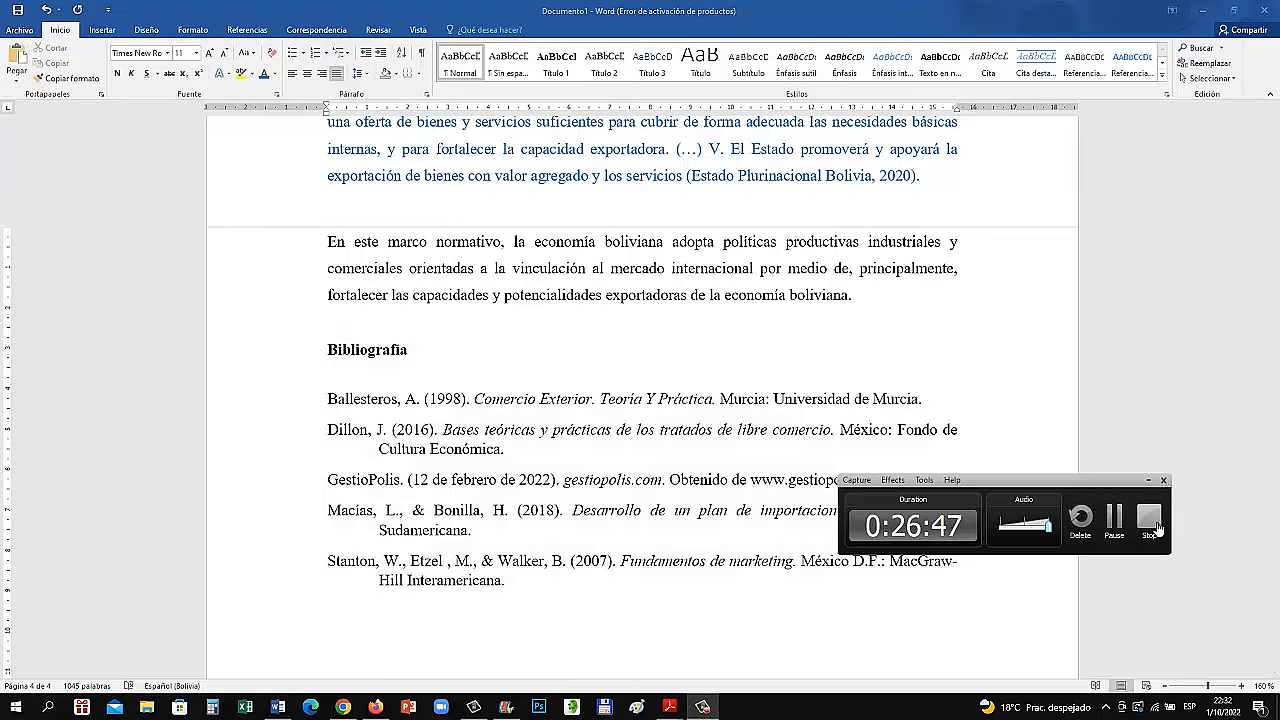